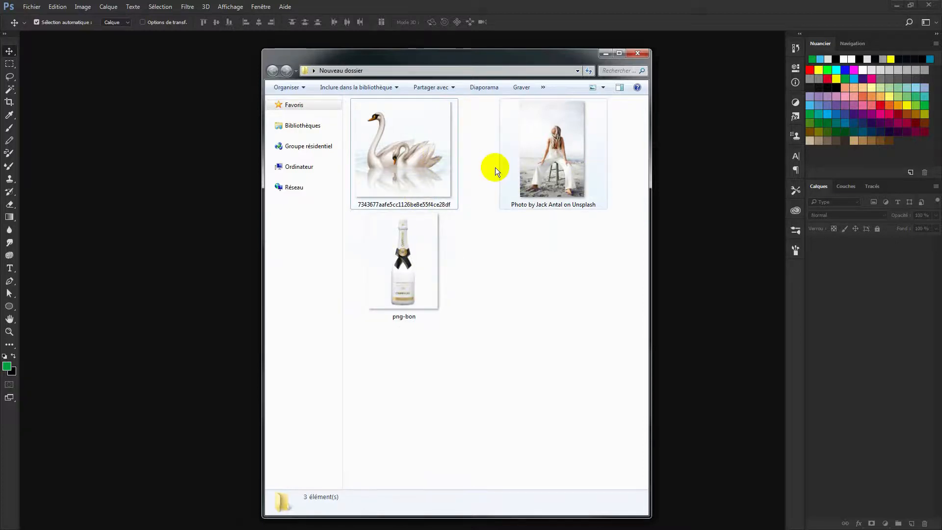
Create an A4 portrait document (210 x 297 mm, 300 ppi, RGB, white background) and unlock its background layer
drag(488, 57, 941, 81)
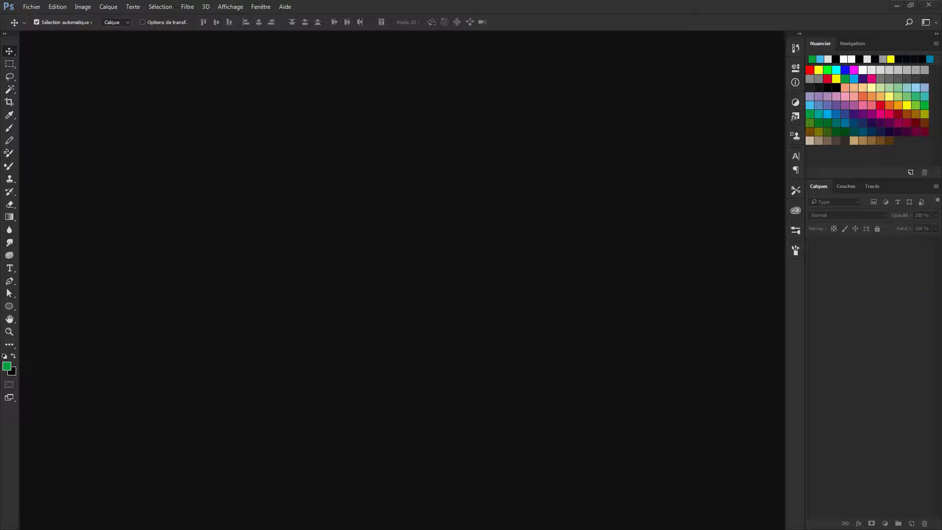
click(32, 7)
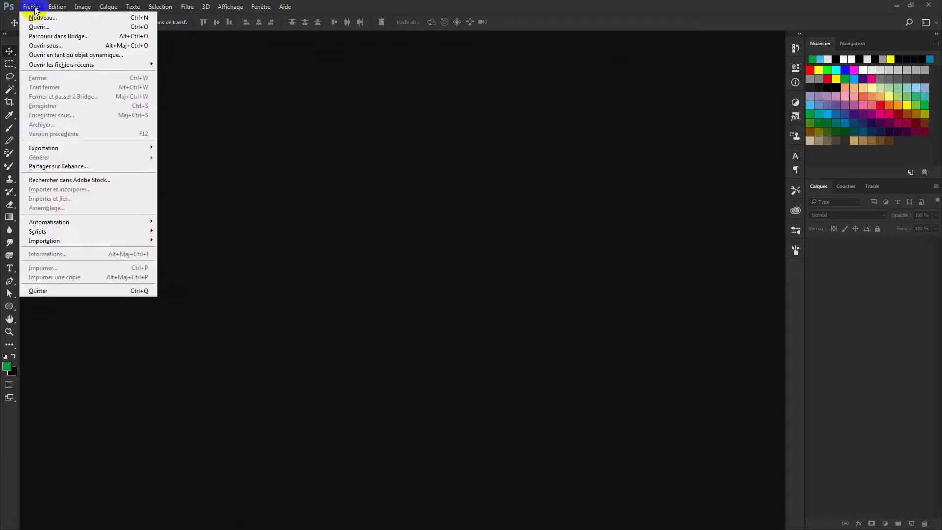
click(41, 18)
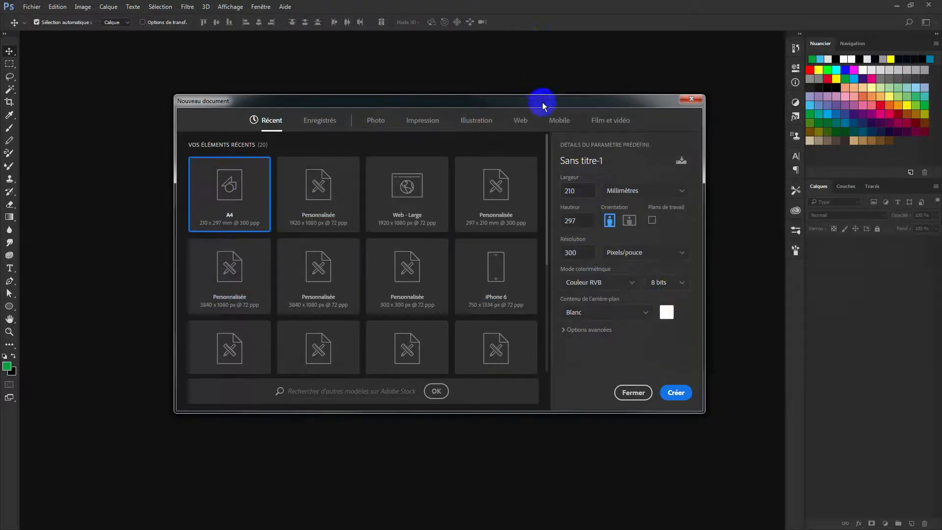
drag(545, 104, 574, 102)
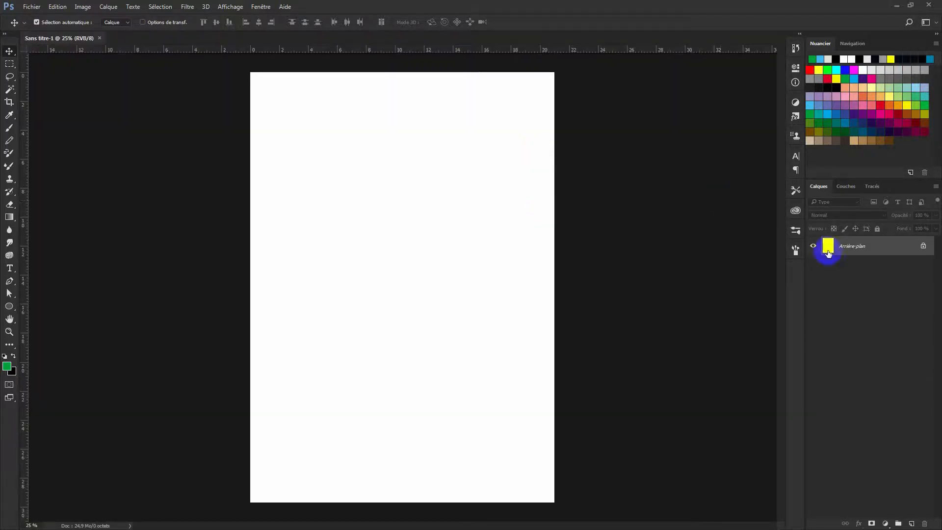
click(922, 247)
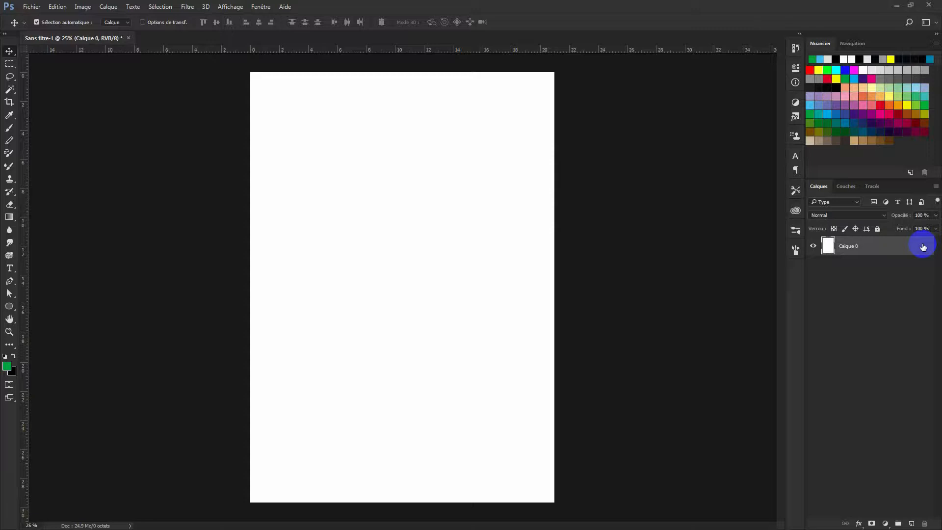
Place the photo of the woman on the stool and scale it to about 21.9 x 32.8 cm, covering the whole page
drag(941, 51, 539, 74)
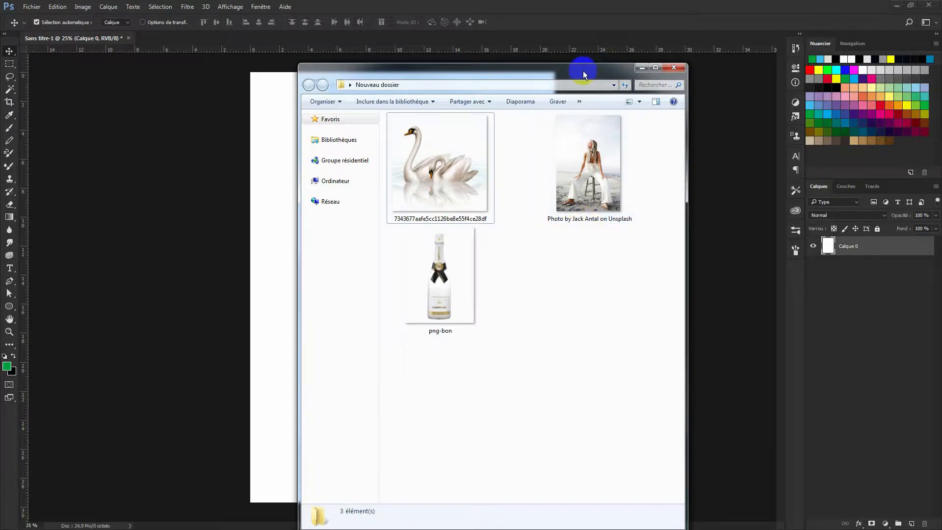
drag(584, 74, 595, 73)
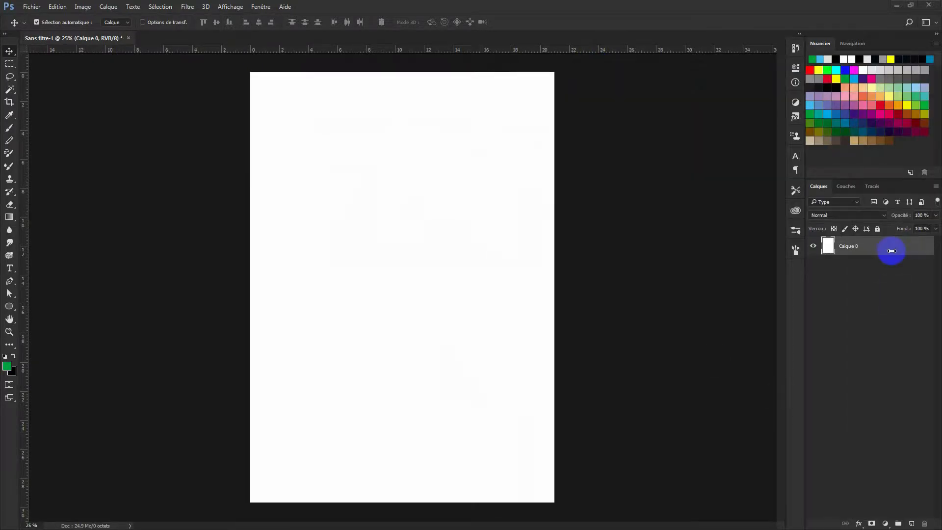
click(911, 524)
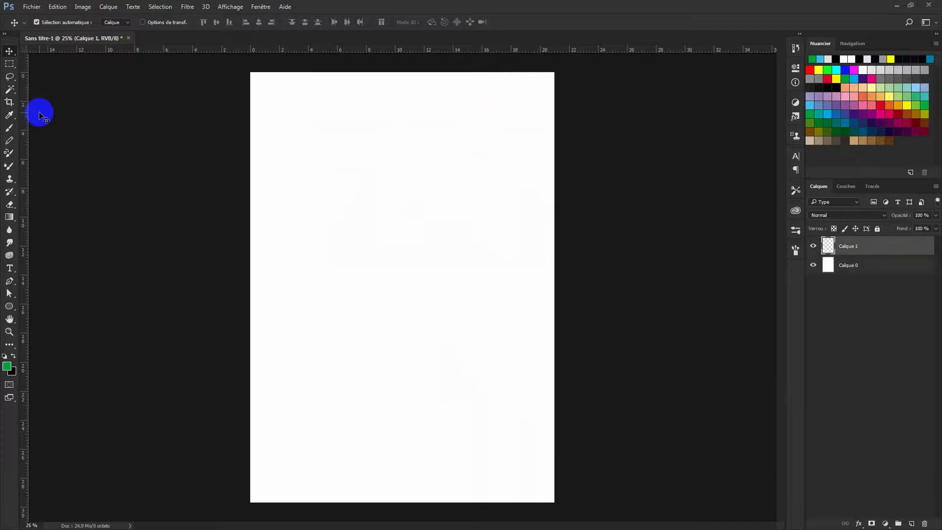
drag(474, 254, 452, 255)
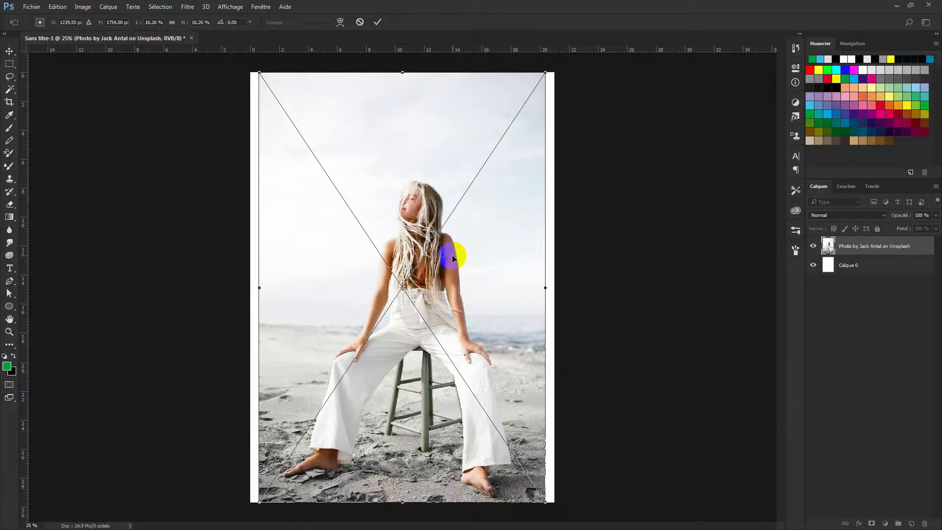
drag(259, 73, 231, 59)
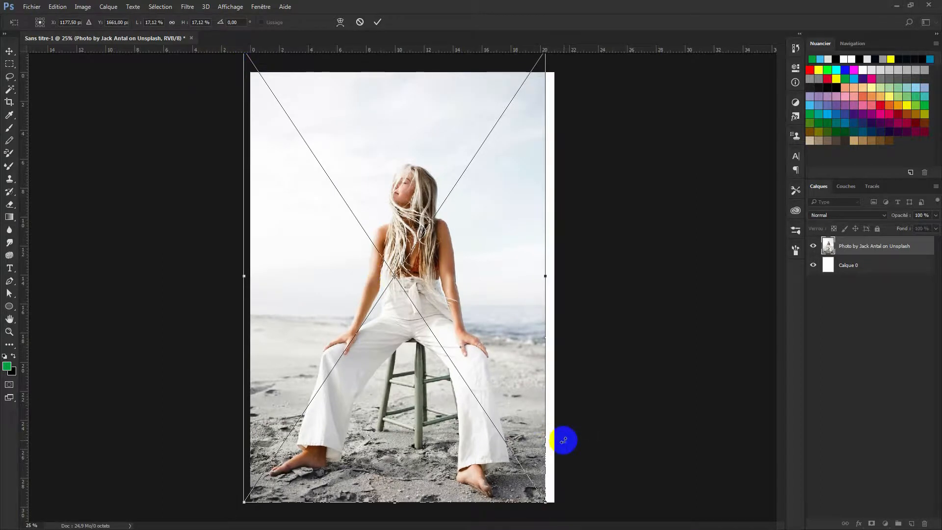
drag(545, 500, 567, 519)
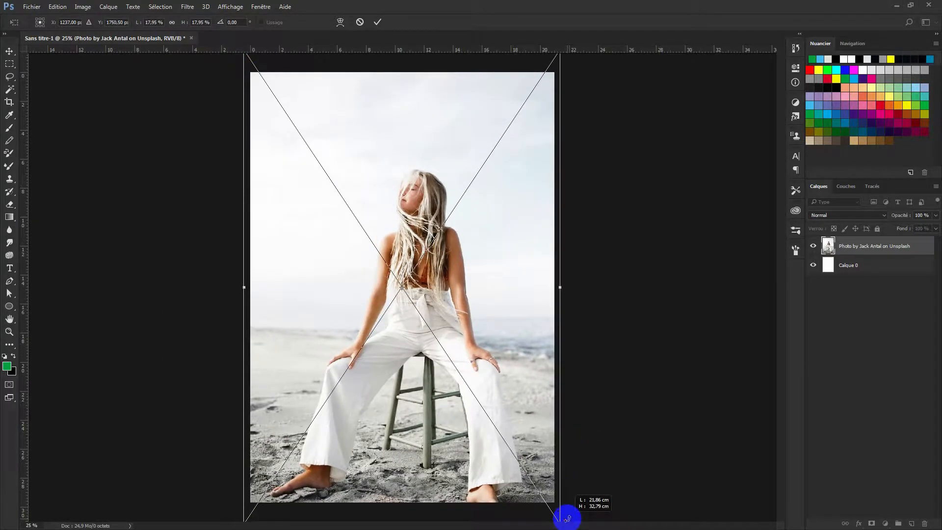
drag(528, 435, 528, 425)
key(Return)
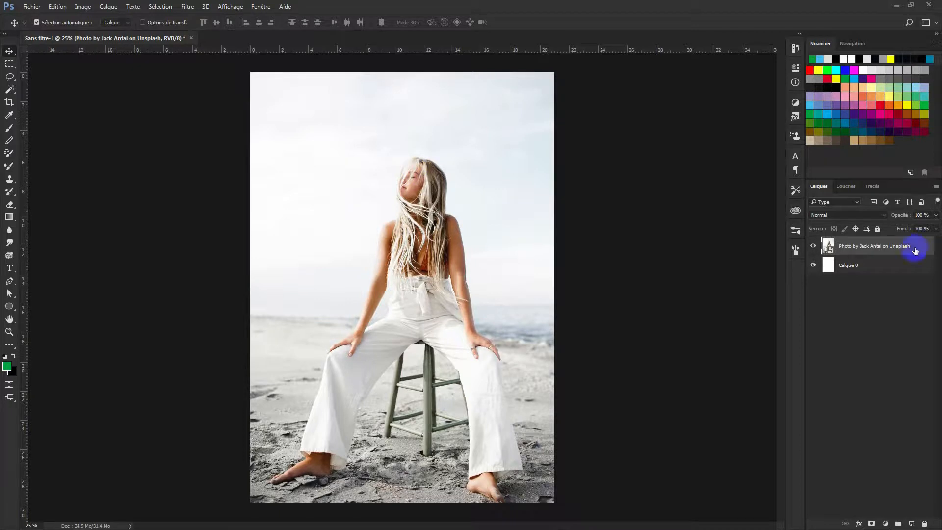
Darken the photo with a clipped Curves adjustment whose white point is set to input 247, output 198
click(797, 104)
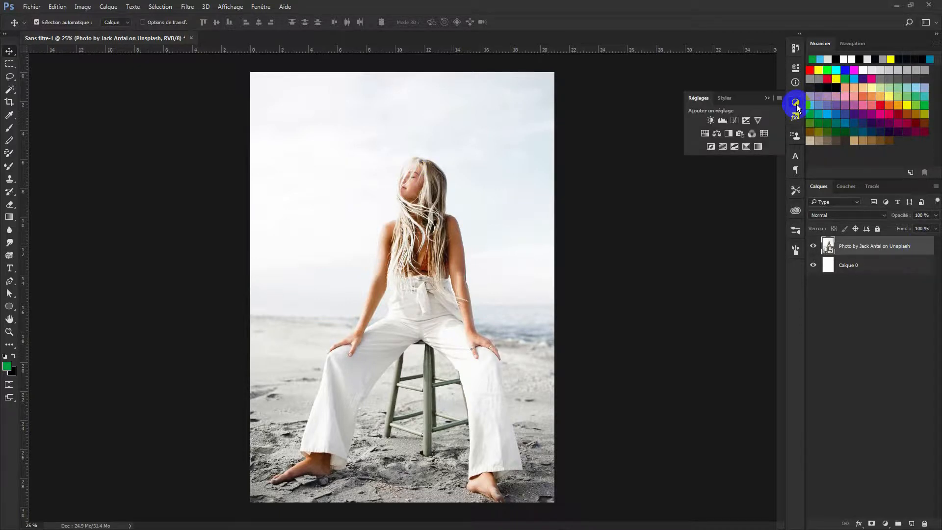
click(733, 119)
drag(769, 119, 767, 129)
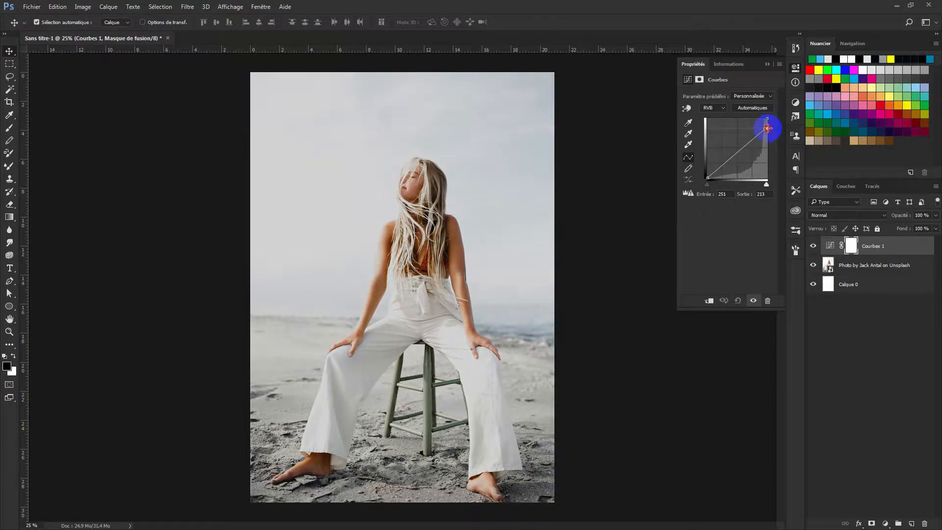
drag(767, 129, 765, 132)
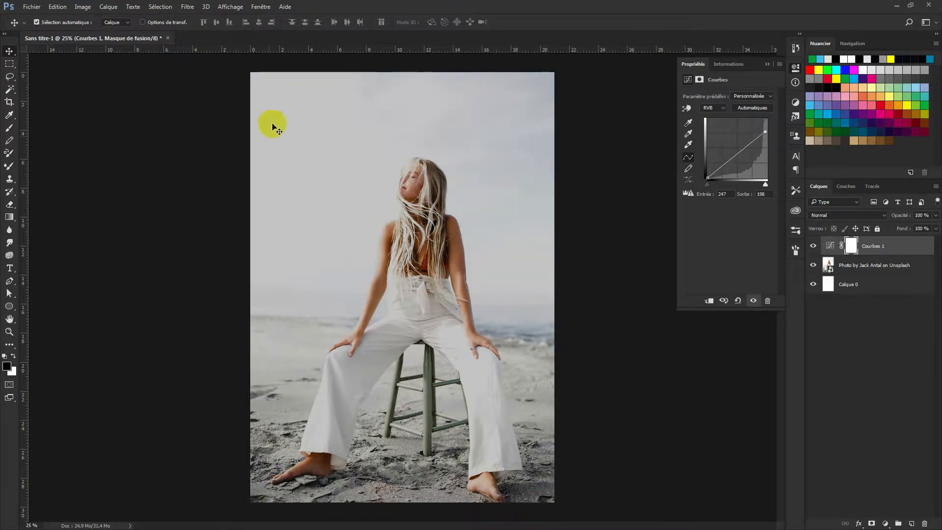
click(767, 65)
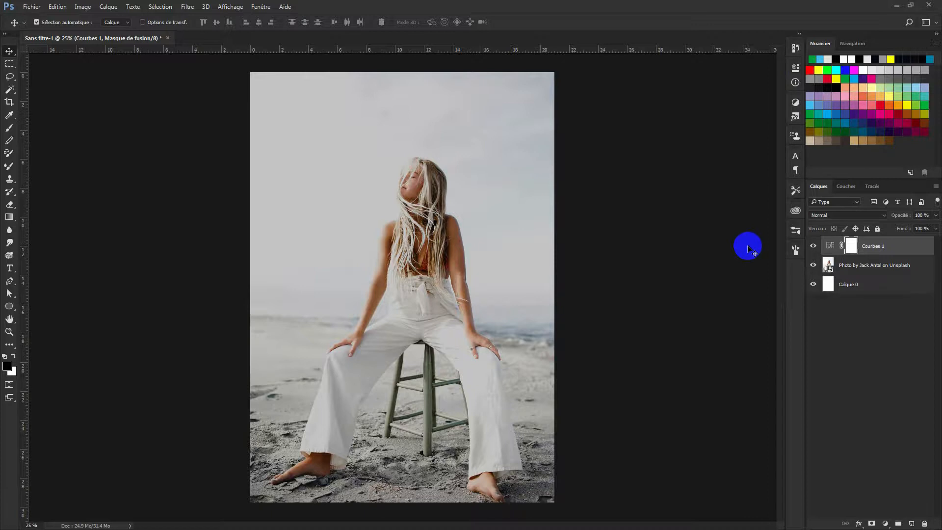
alt+click(834, 254)
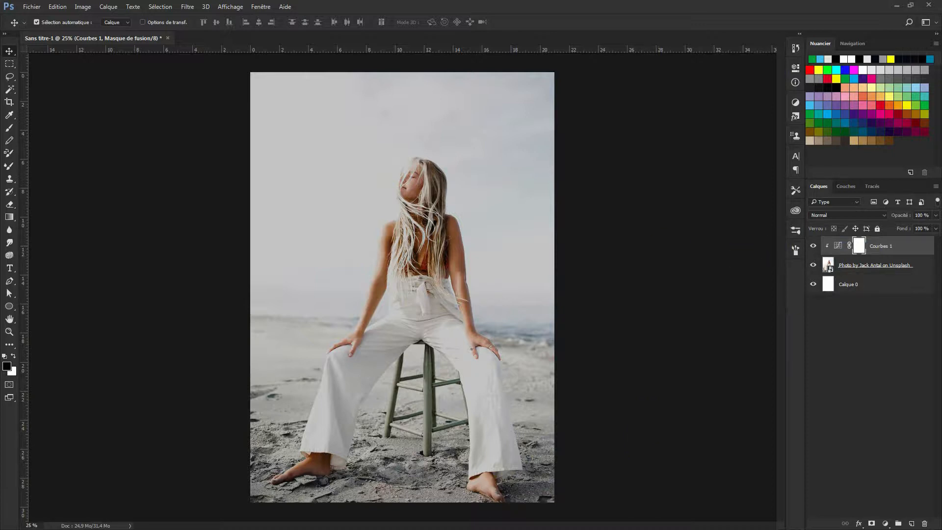
Place the swan image above the Curves adjustment and align it with the page's bottom edge
drag(941, 378, 525, 380)
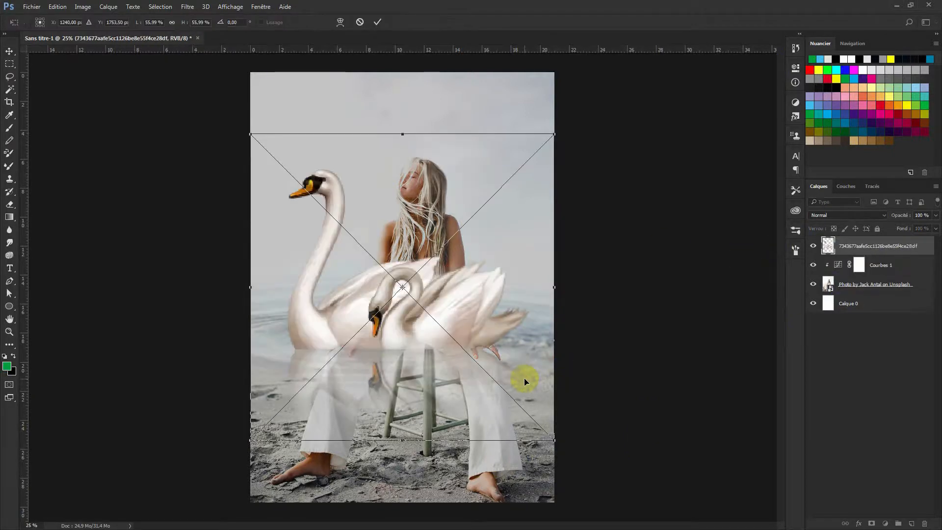
drag(461, 289, 459, 354)
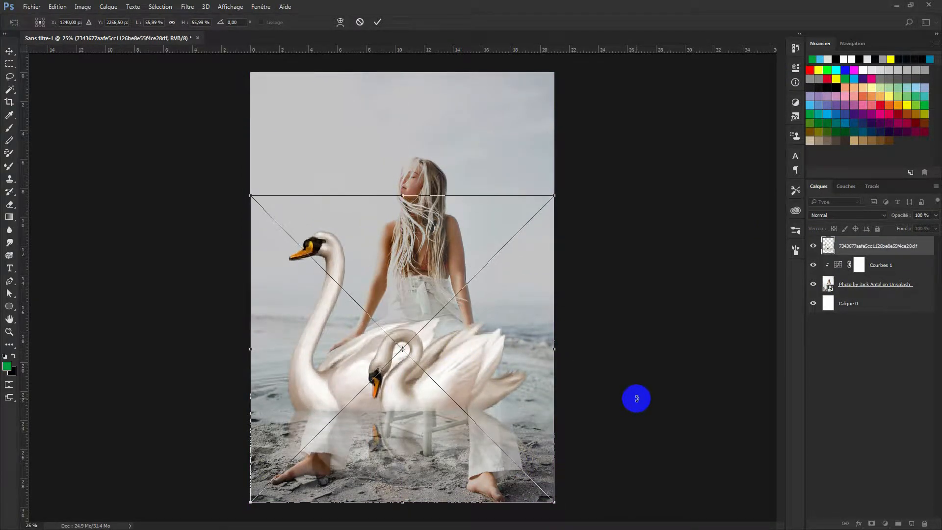
click(637, 399)
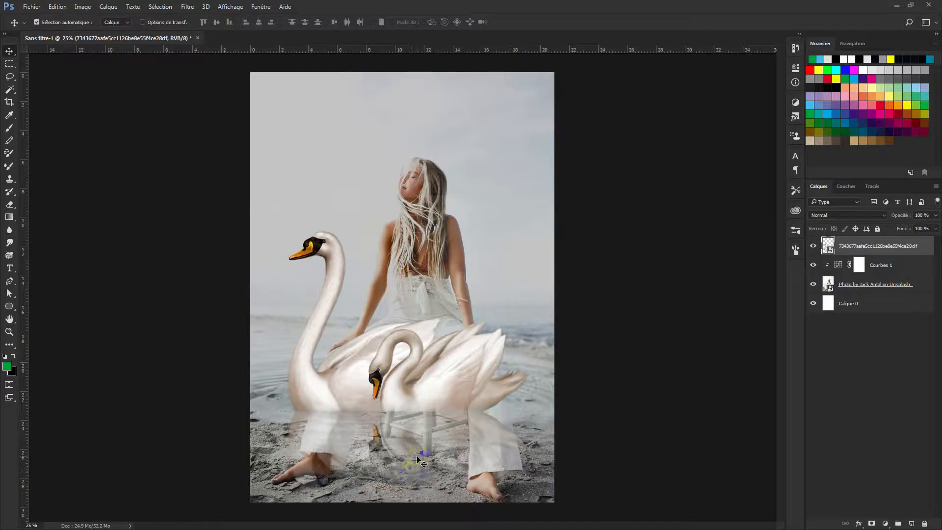
Try the swan image higher on the page, and return it to the page's bottom edge
mouse_move(404, 420)
mouse_down()
mouse_move(465, 384)
mouse_move(396, 395)
mouse_move(410, 389)
mouse_up()
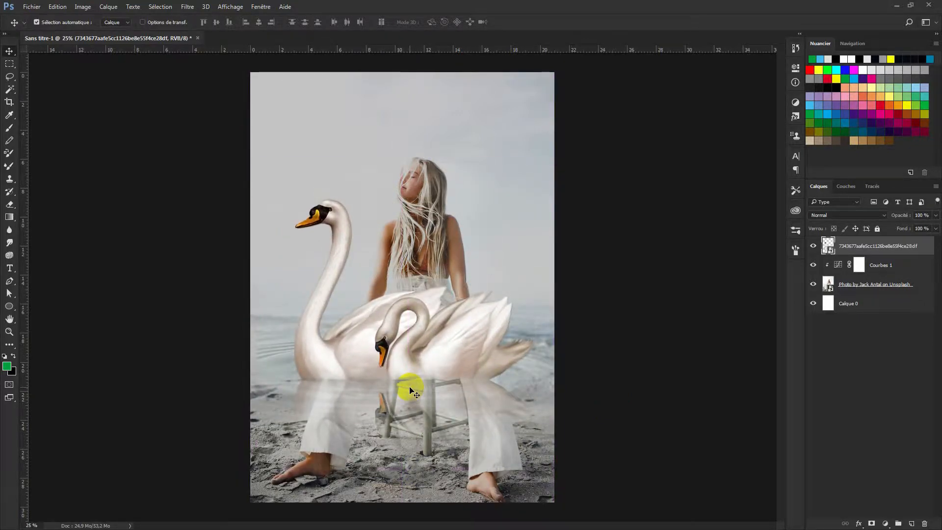
key(ctrl+r)
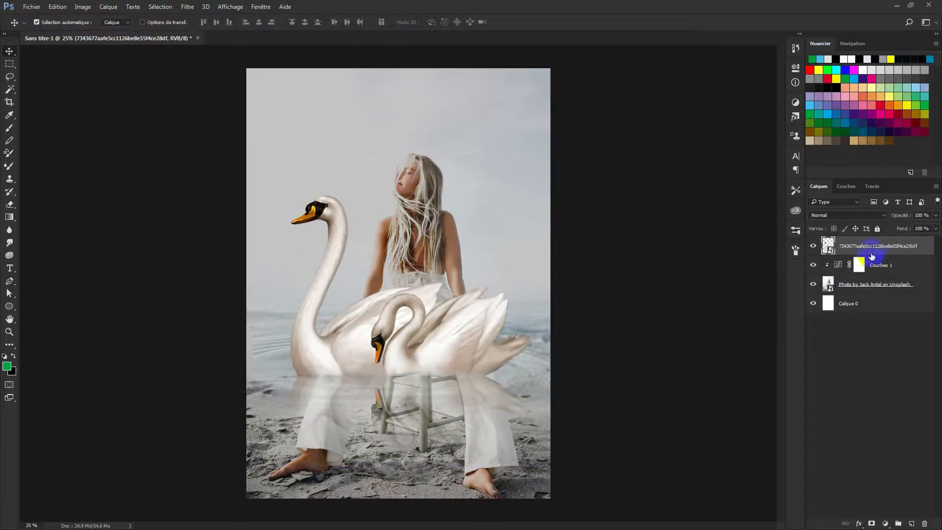
key(ctrl+t)
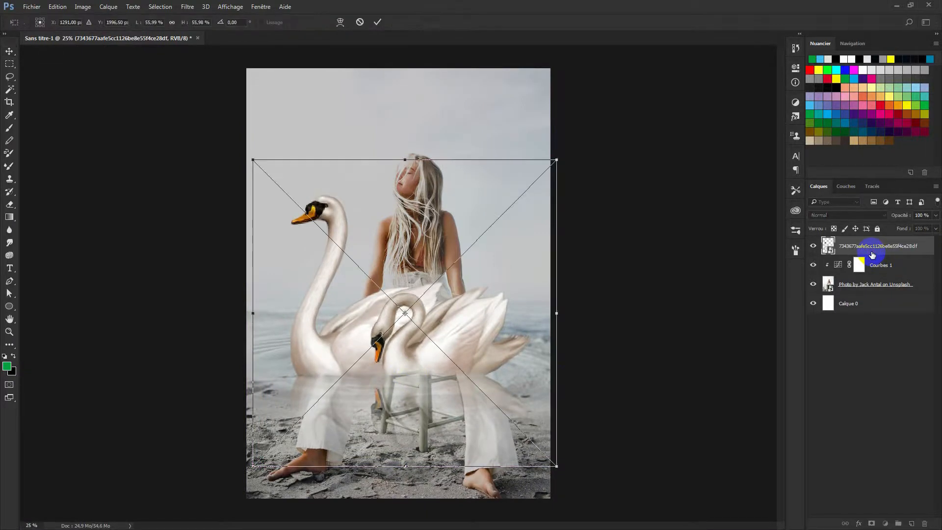
key(ctrl+r)
drag(444, 382, 440, 417)
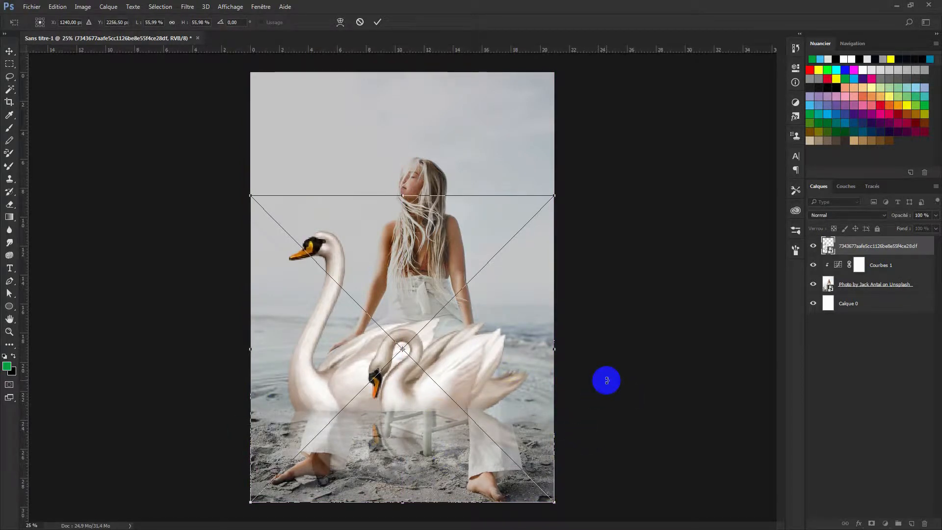
key(Return)
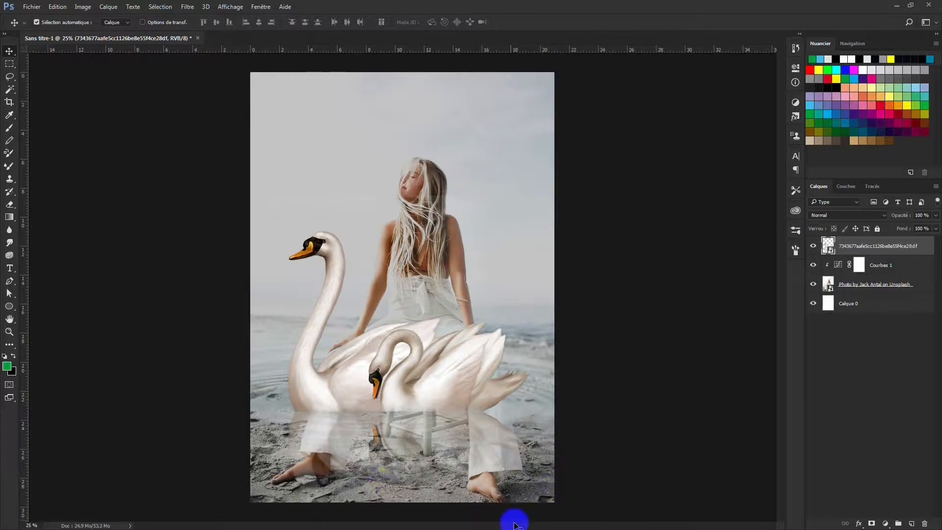
Add an empty layer between the Curves adjustment and the swans, and set the foreground colour to a near-black grey
click(883, 288)
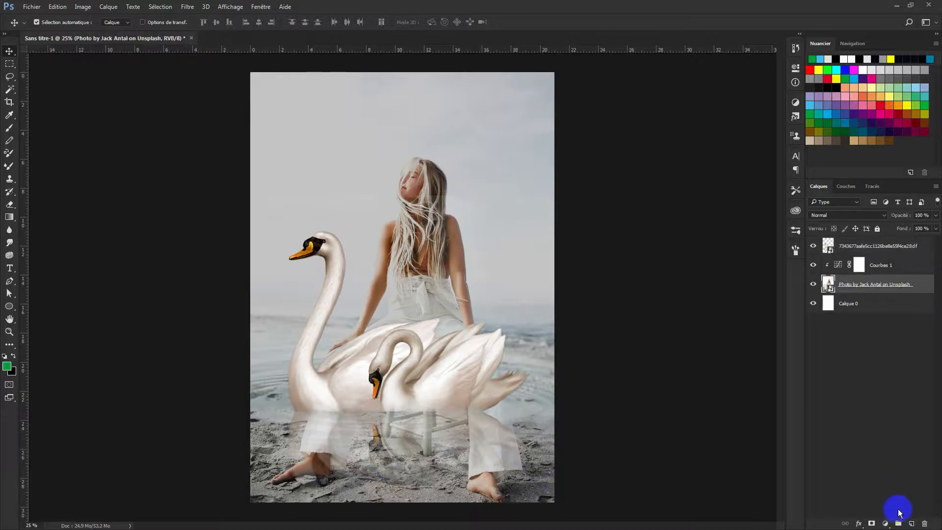
click(883, 267)
click(912, 524)
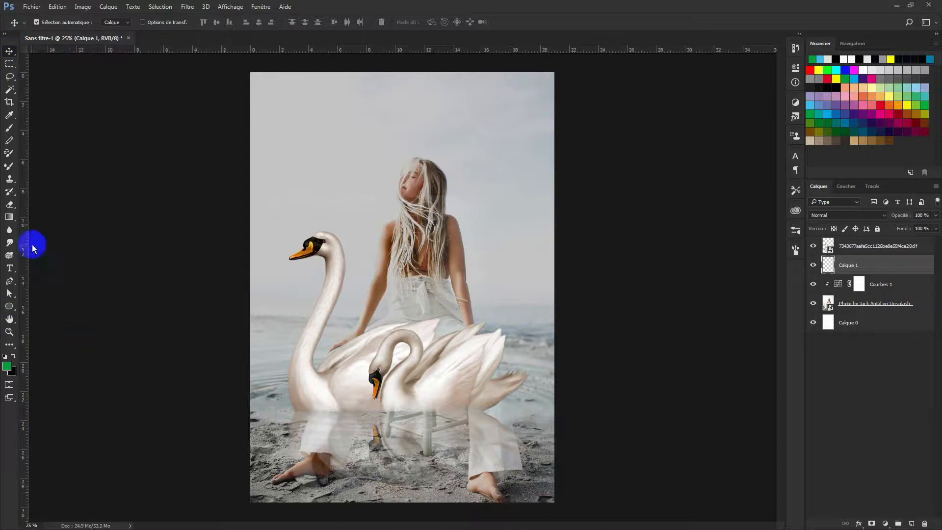
click(6, 357)
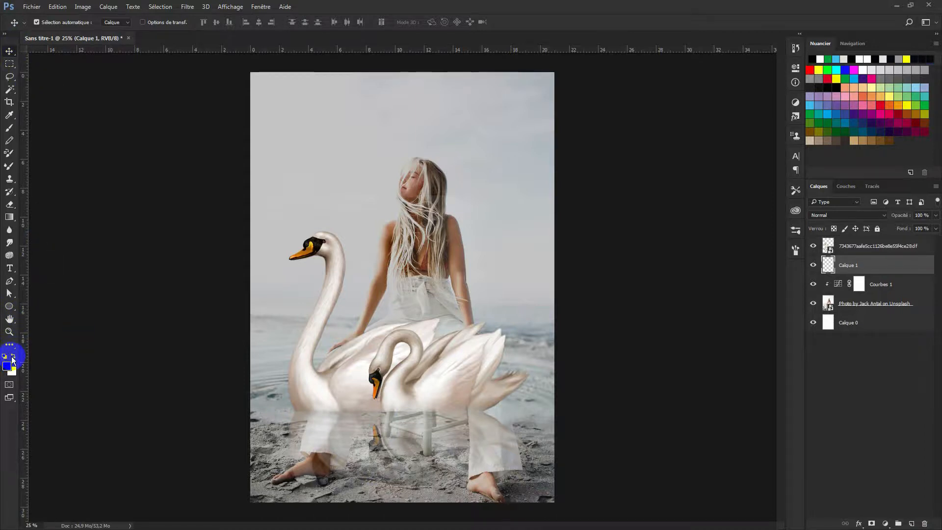
click(7, 366)
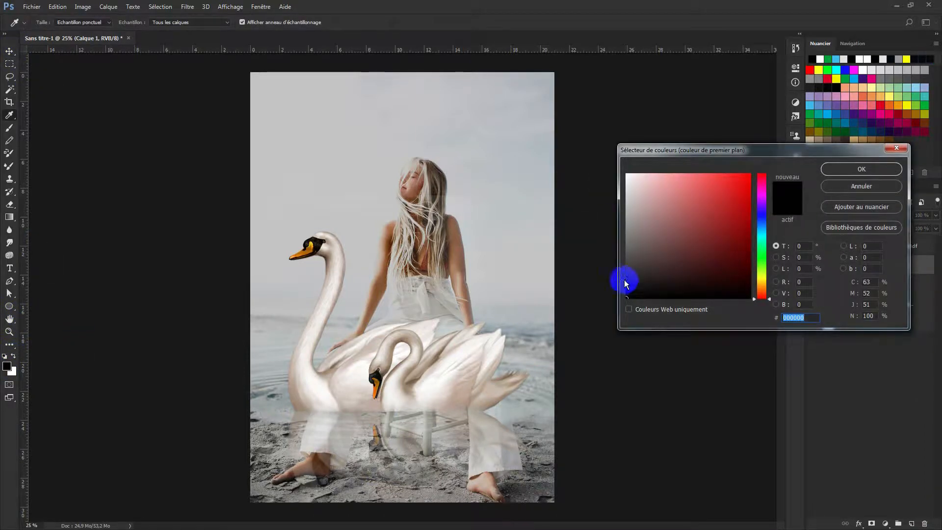
click(629, 280)
click(842, 168)
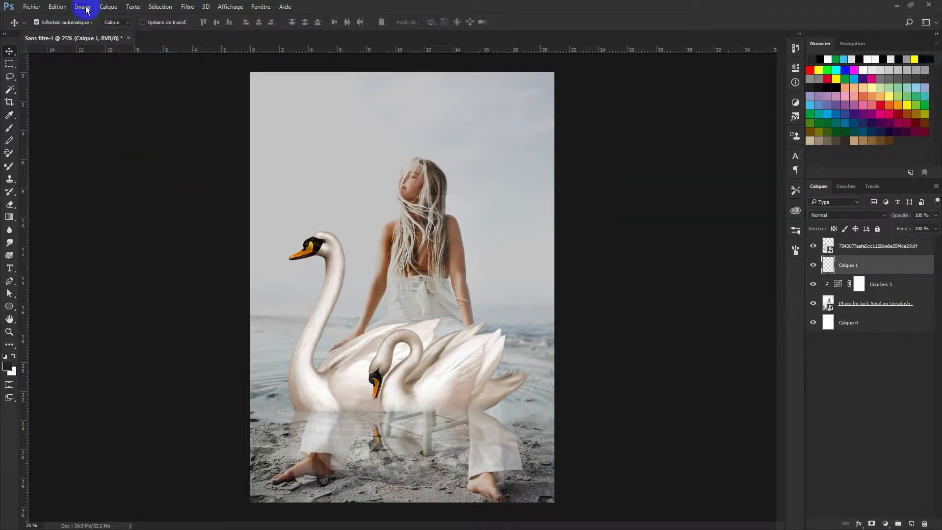
Fill the new layer with repeated dark-to-transparent linear gradients from the page's bottom edge up to the horizon, and slightly lower its opacity
click(9, 217)
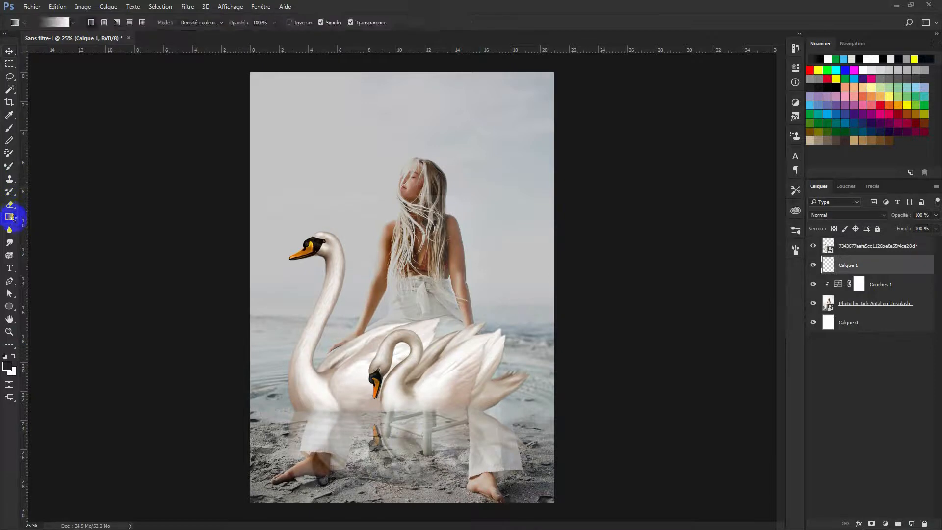
key(i)
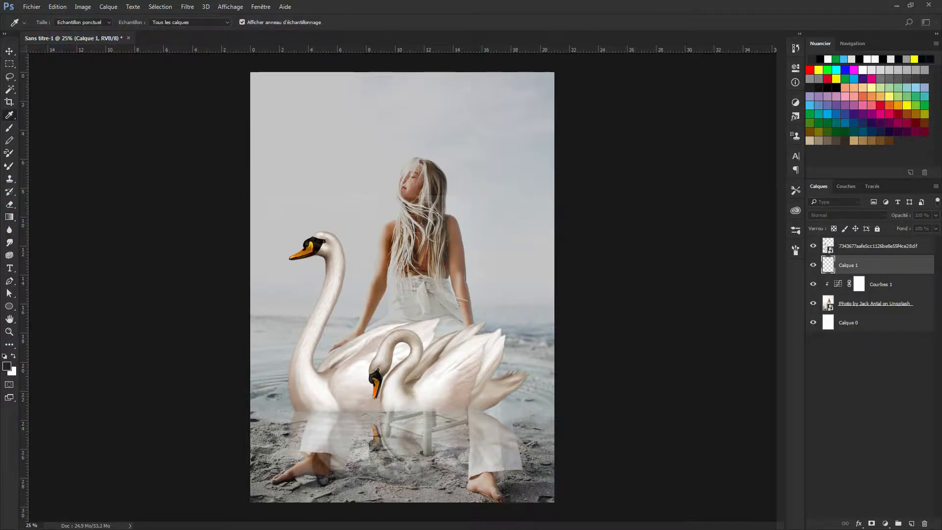
key(g)
drag(401, 506, 412, 315)
drag(423, 508, 414, 337)
drag(406, 523, 388, 319)
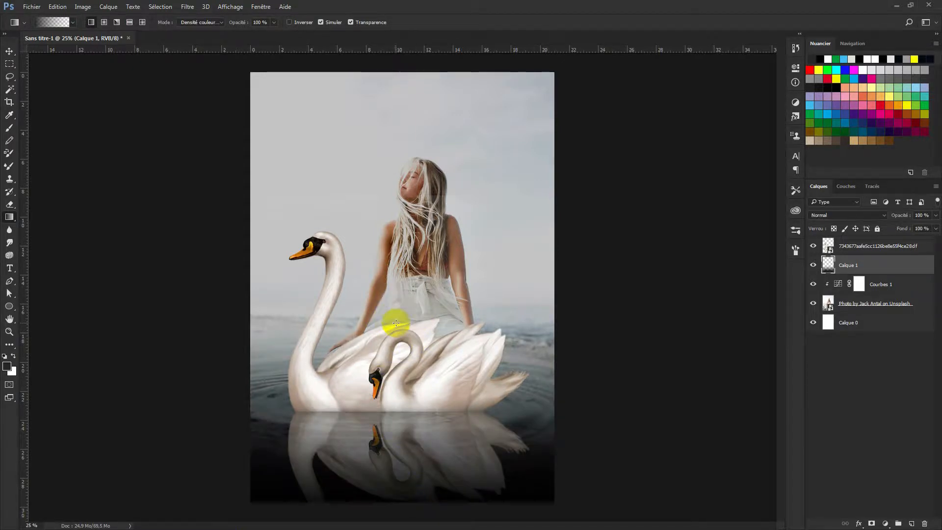
drag(395, 505, 397, 326)
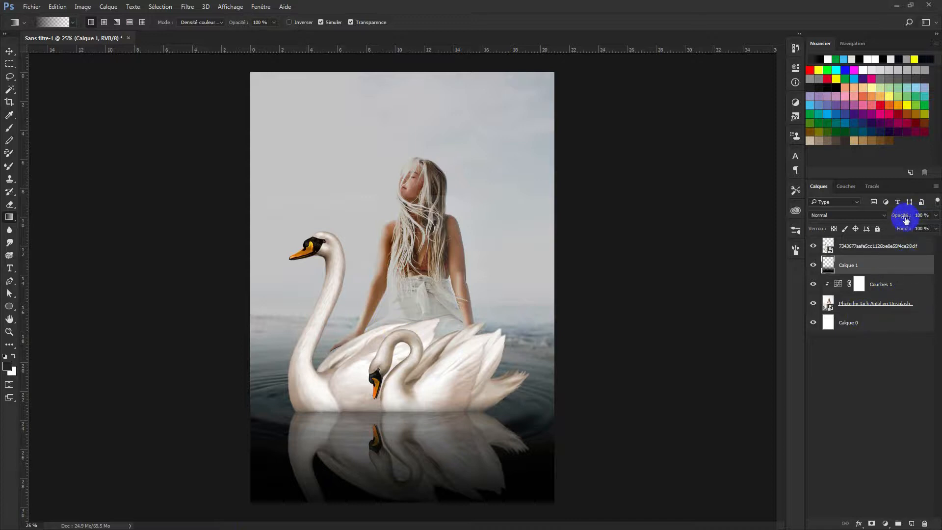
drag(896, 217, 903, 222)
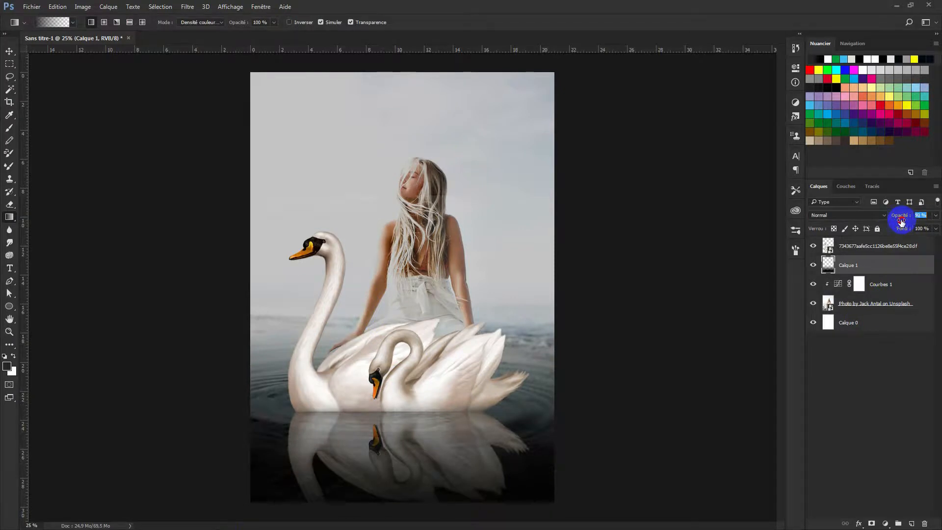
Lower the swan layer's opacity to 53% and replace the dark gradient layer with a new empty layer above the Curves adjustment
click(892, 261)
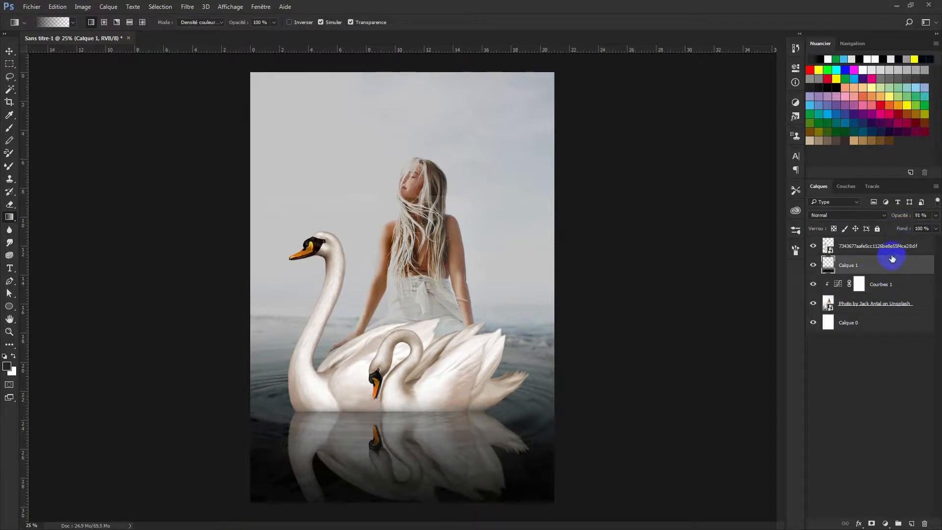
click(893, 247)
drag(902, 217, 878, 224)
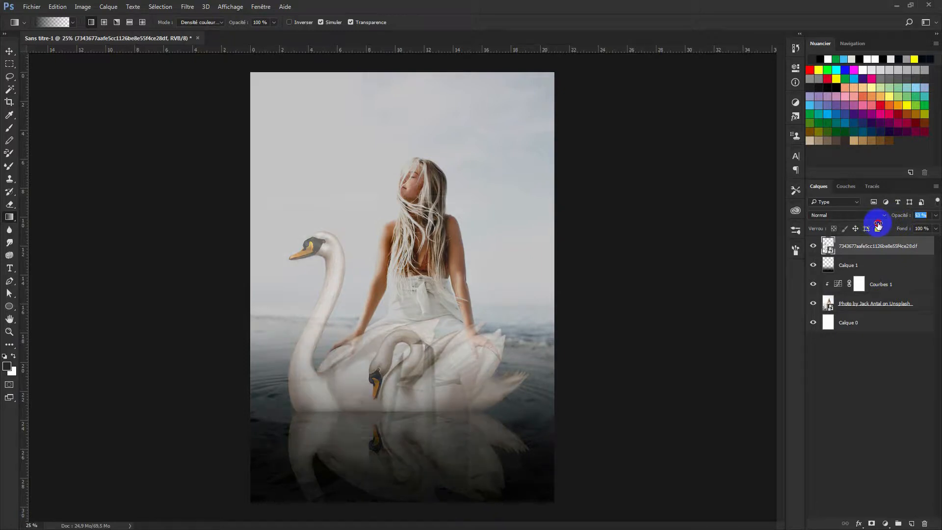
click(833, 268)
key(Delete)
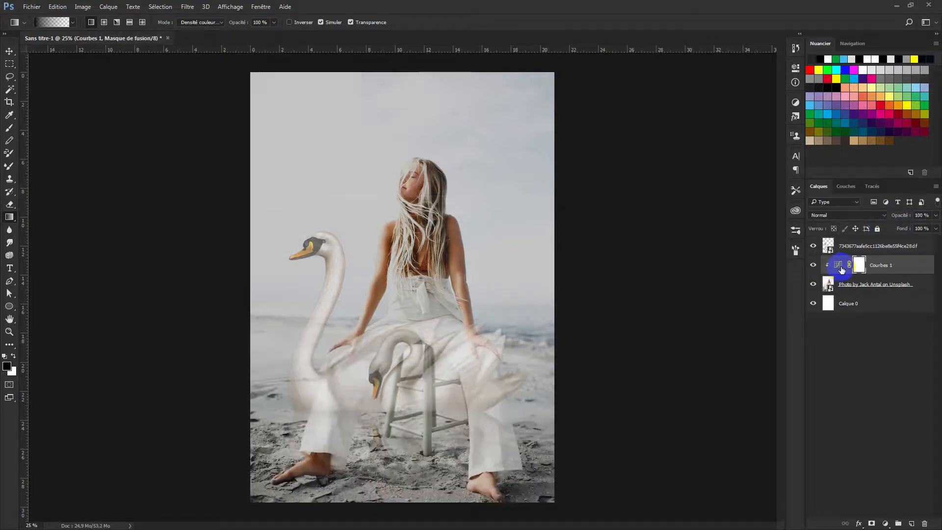
click(910, 523)
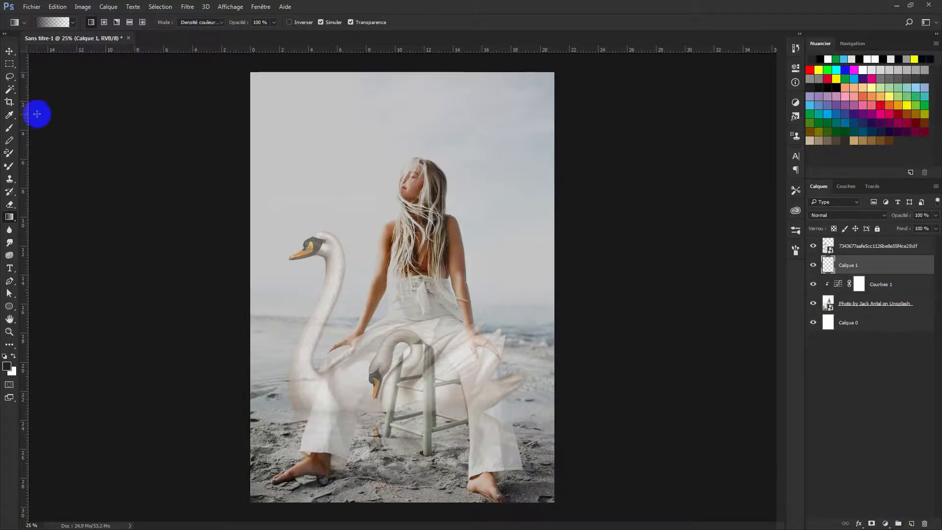
Change the dark colour stop of the foreground-to-transparent gradient to a light grey, ready for use on the new empty layer
key(i)
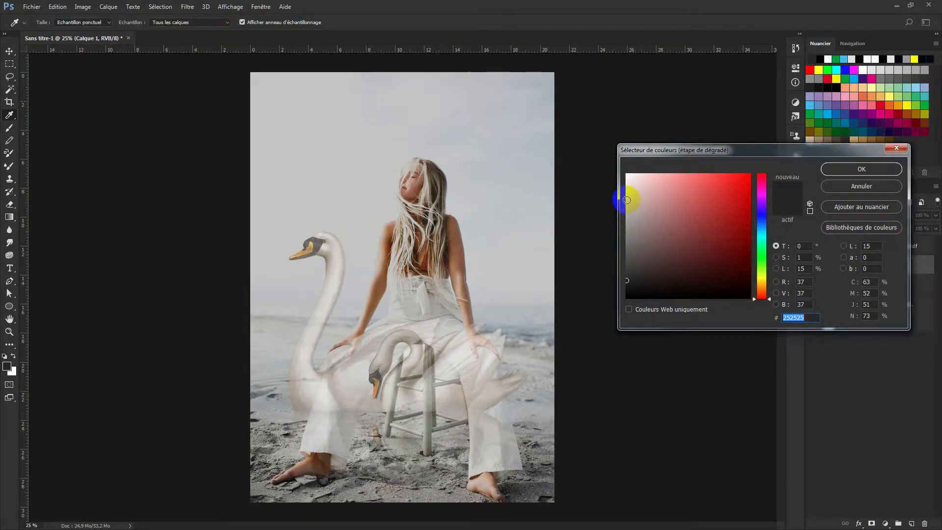
click(627, 195)
click(852, 169)
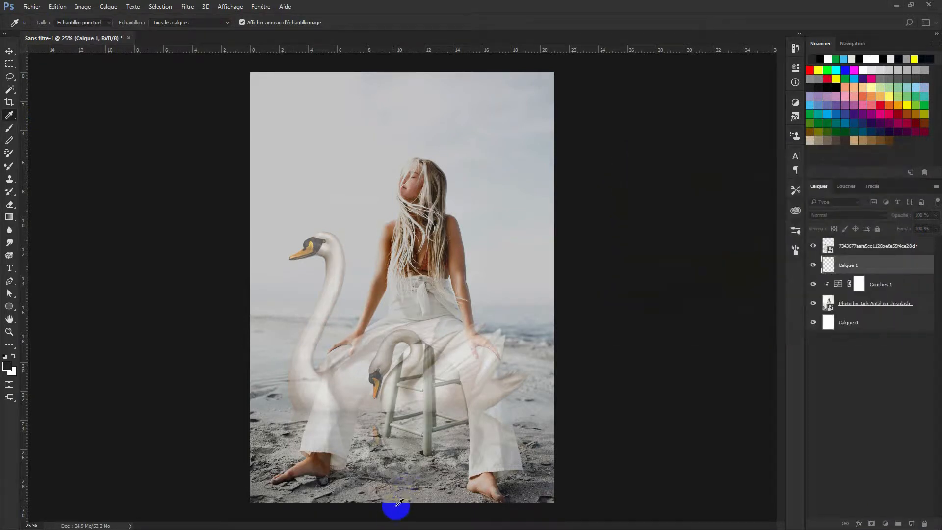
click(844, 265)
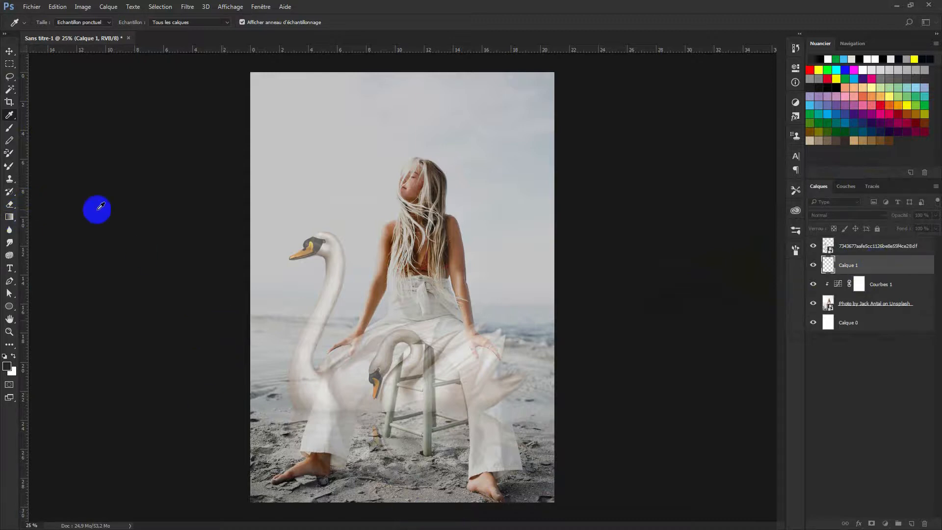
key(g)
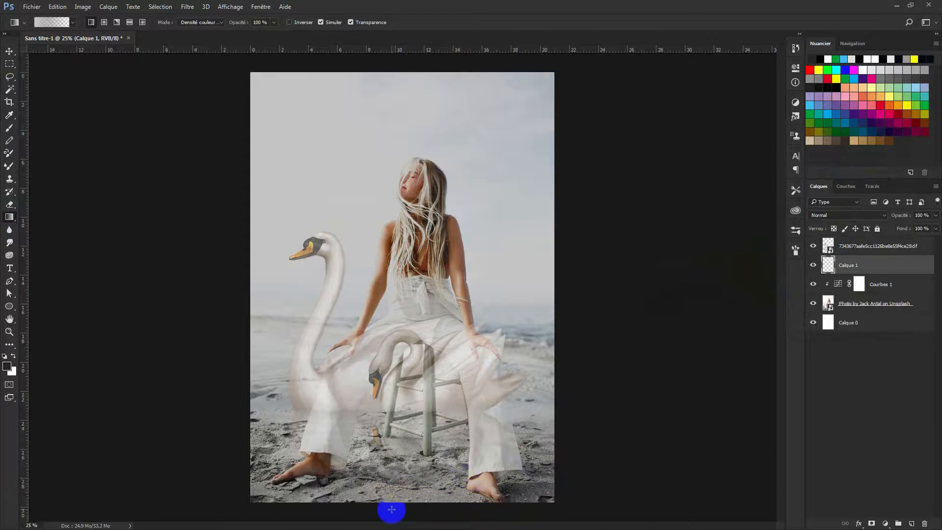
Cover the beach foreground on the new layer with repeated light-grey-to-transparent linear gradients rising from below the page to the swans
drag(389, 508, 393, 371)
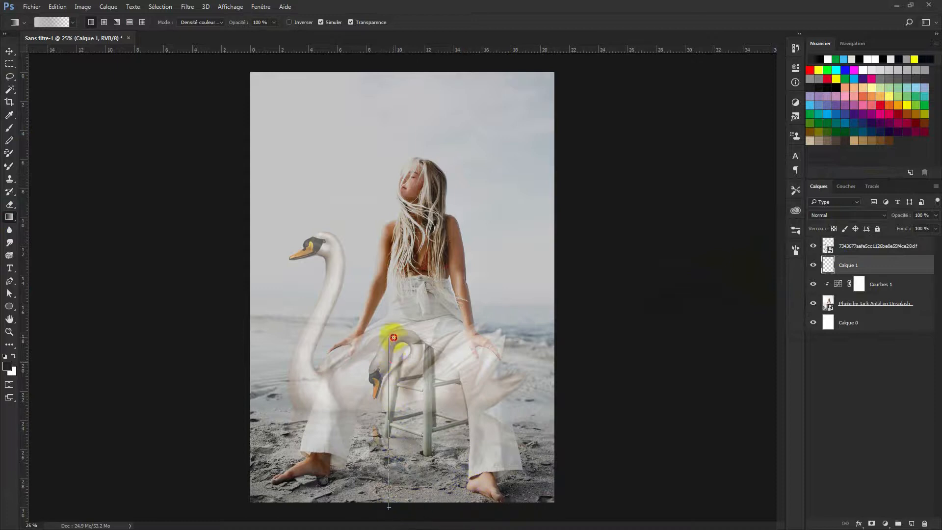
drag(394, 336, 394, 339)
drag(406, 517, 388, 312)
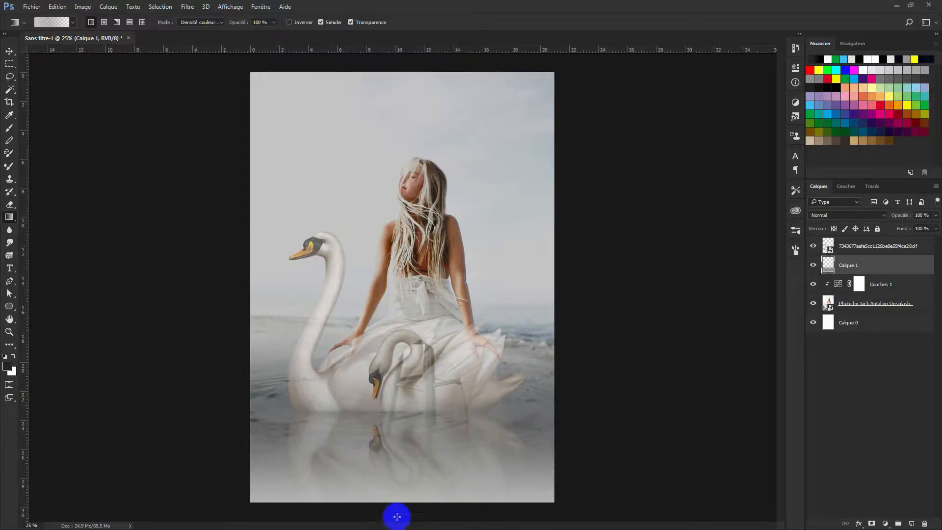
drag(390, 518, 388, 399)
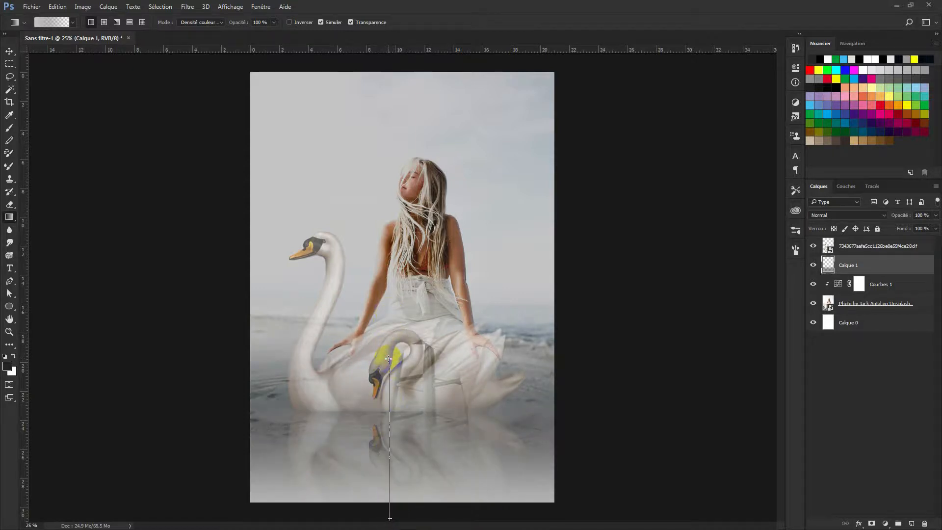
drag(388, 359, 399, 446)
Raise the swan layer's opacity back to 100%
click(887, 271)
click(885, 246)
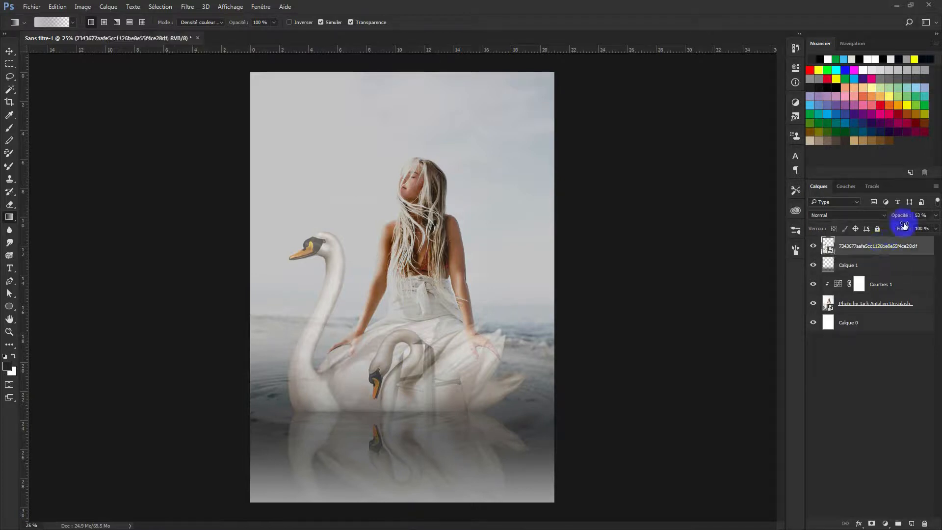
drag(904, 217, 937, 217)
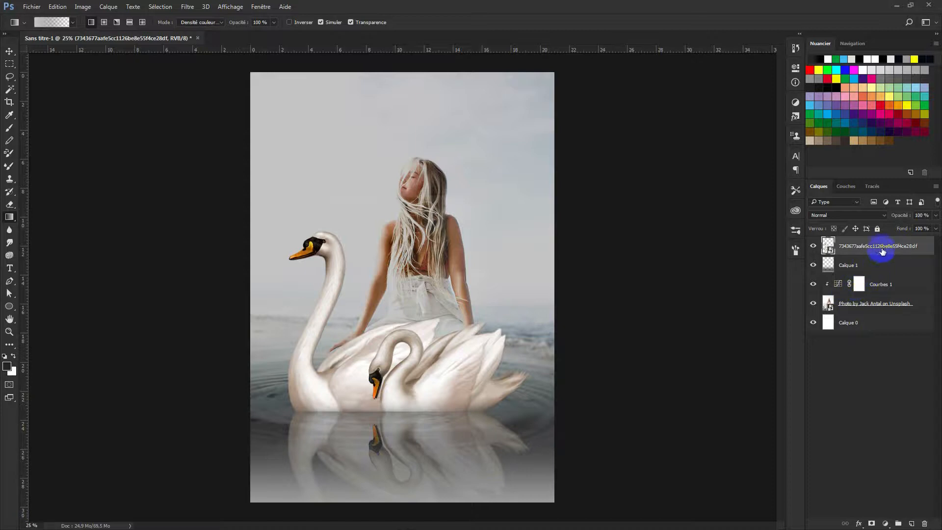
Add a layer mask to the swan layer and choose a soft round brush for painting on it
click(872, 524)
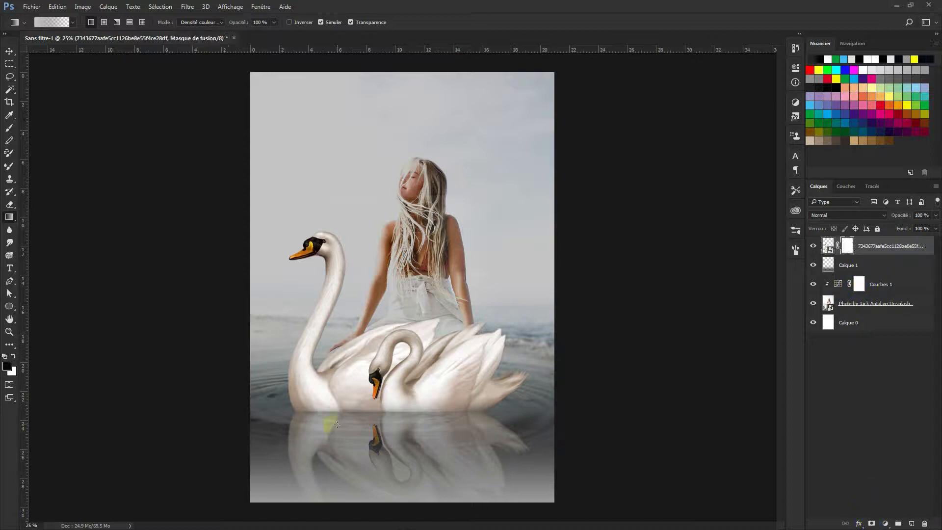
click(14, 128)
click(52, 23)
click(44, 125)
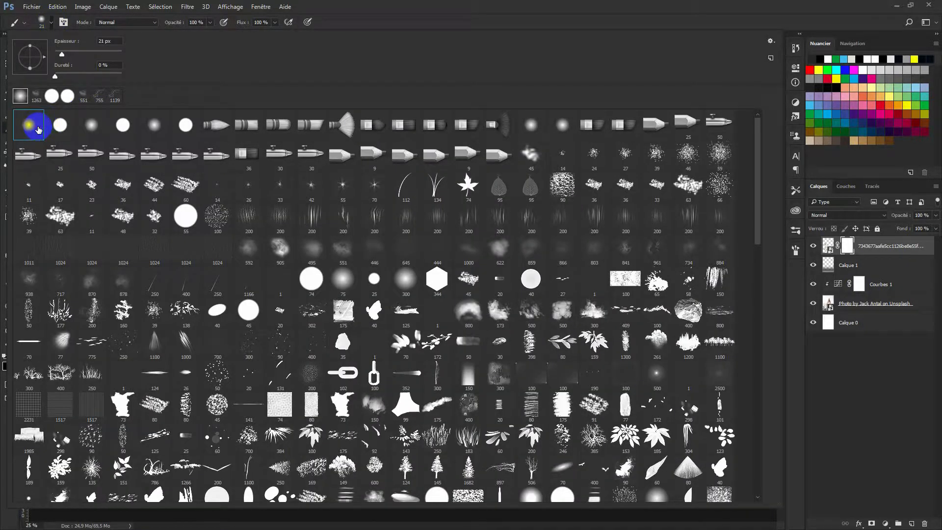
click(791, 326)
Set the brush opacity to 26% and paint black on the swan mask to fade the reflection below the waterline
drag(425, 469, 500, 458)
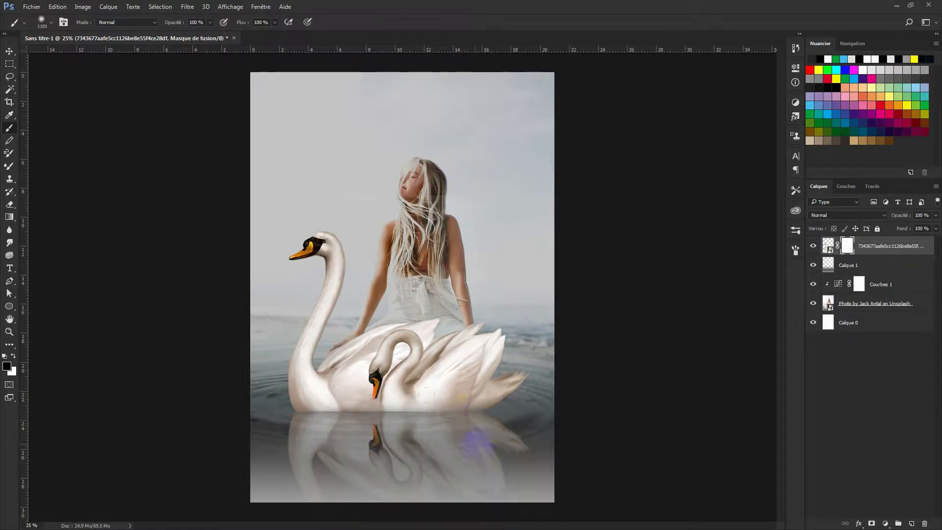
click(210, 23)
drag(204, 34, 176, 34)
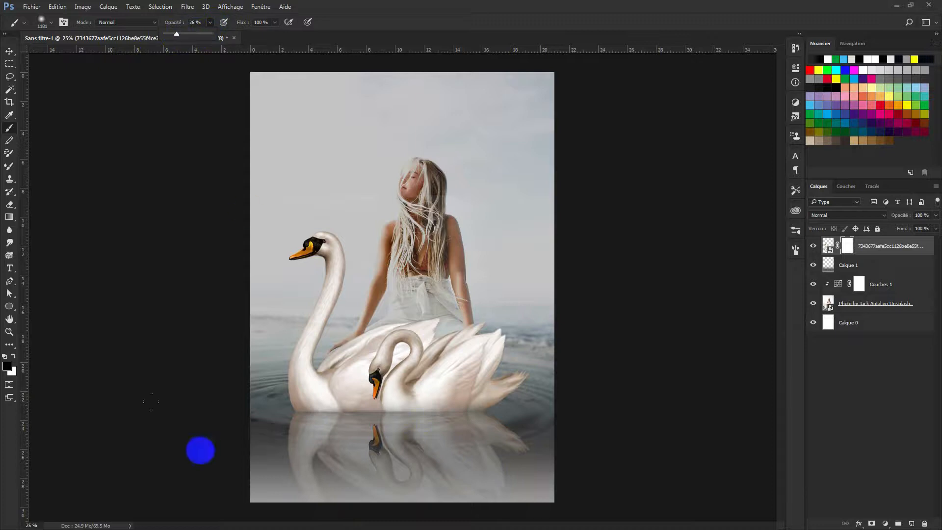
mouse_move(239, 468)
mouse_down()
mouse_move(653, 473)
mouse_move(49, 479)
mouse_move(200, 521)
mouse_move(564, 517)
mouse_move(488, 507)
mouse_move(591, 476)
mouse_move(251, 452)
mouse_move(124, 469)
mouse_move(566, 511)
mouse_move(317, 503)
mouse_move(608, 500)
mouse_move(210, 501)
mouse_move(47, 478)
mouse_move(62, 478)
mouse_up()
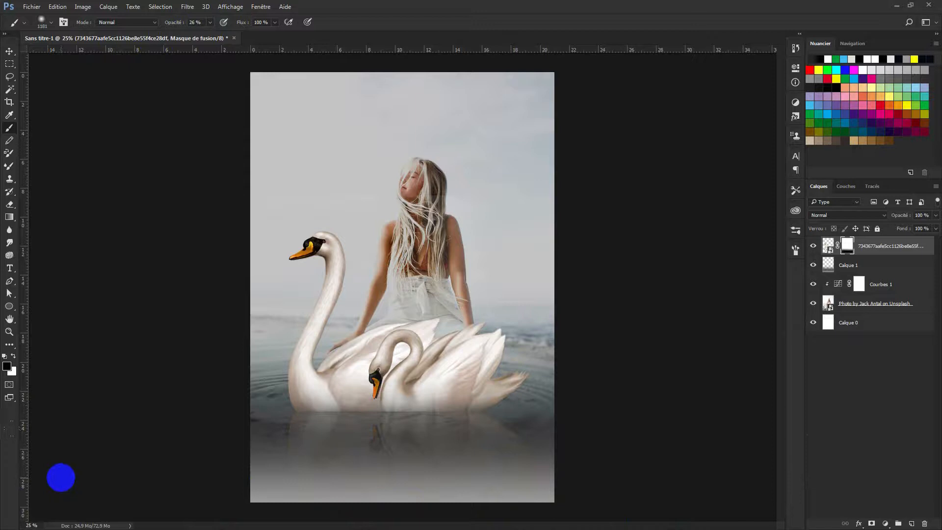
Add a new layer directly above the Curves adjustment and fill it with green as a temporary contrast background
click(883, 284)
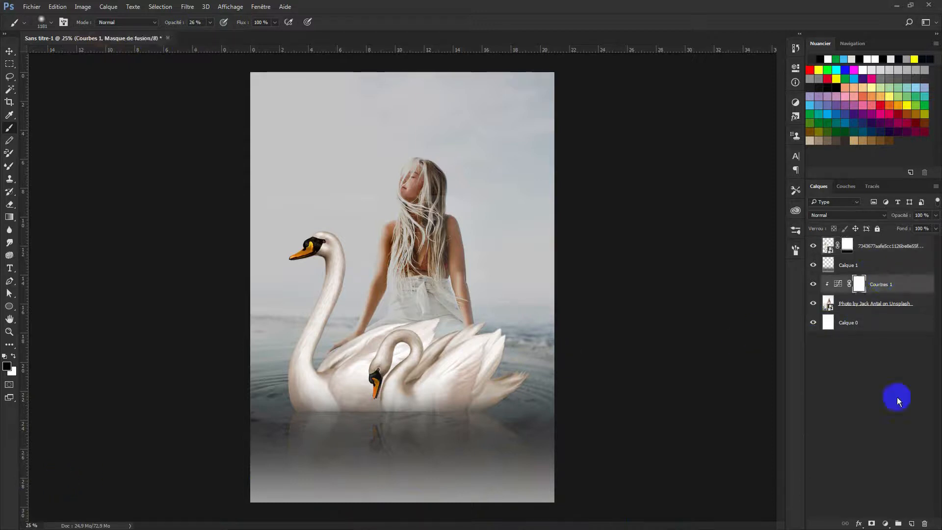
click(911, 524)
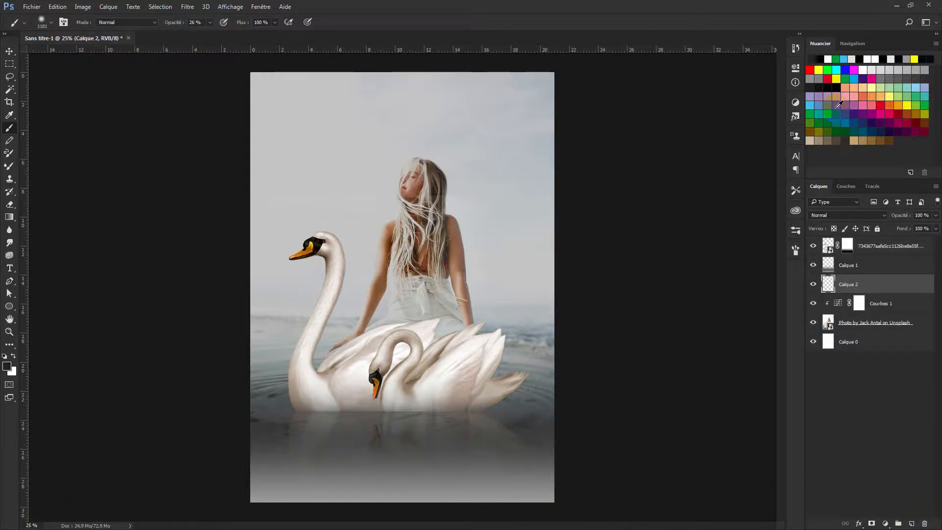
click(814, 112)
key(shift+F5)
key(Return)
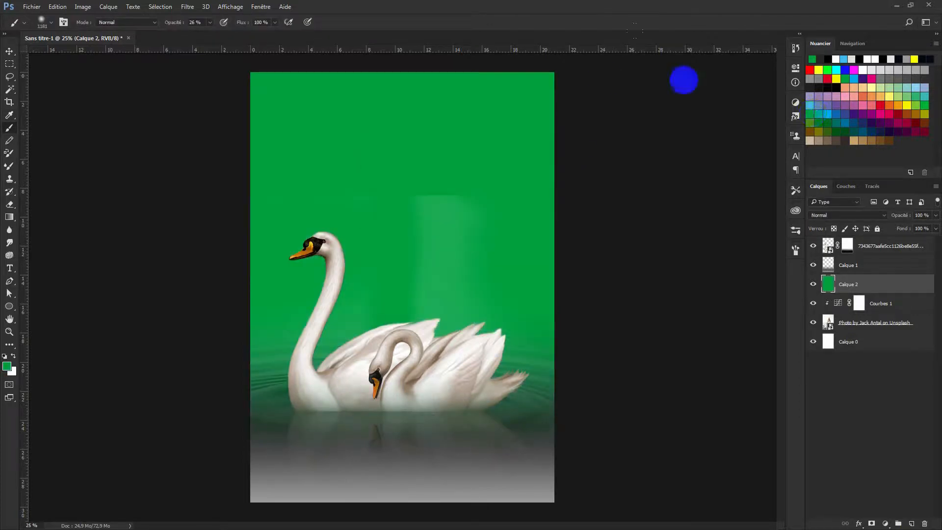
Paint black on the swan mask over the area above and behind the swans to remove the leftover haze
click(813, 246)
click(813, 245)
click(848, 246)
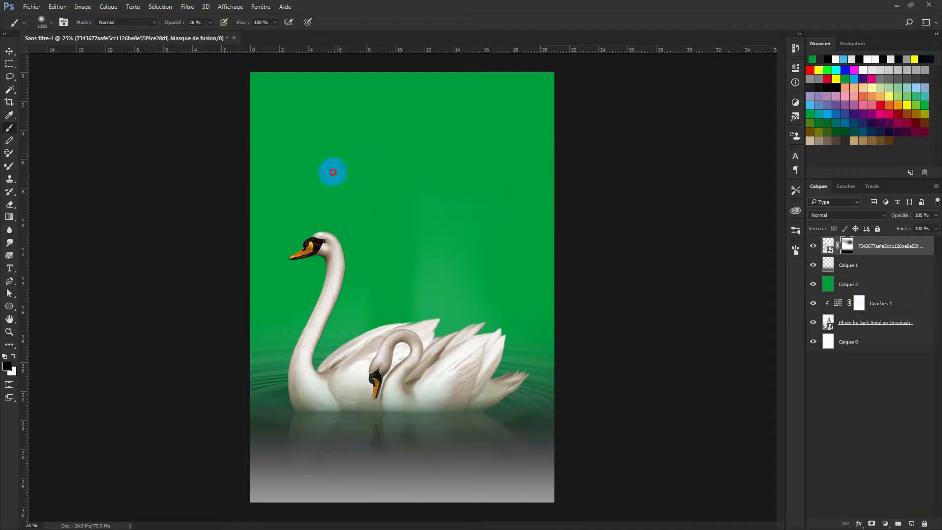
drag(479, 242, 443, 253)
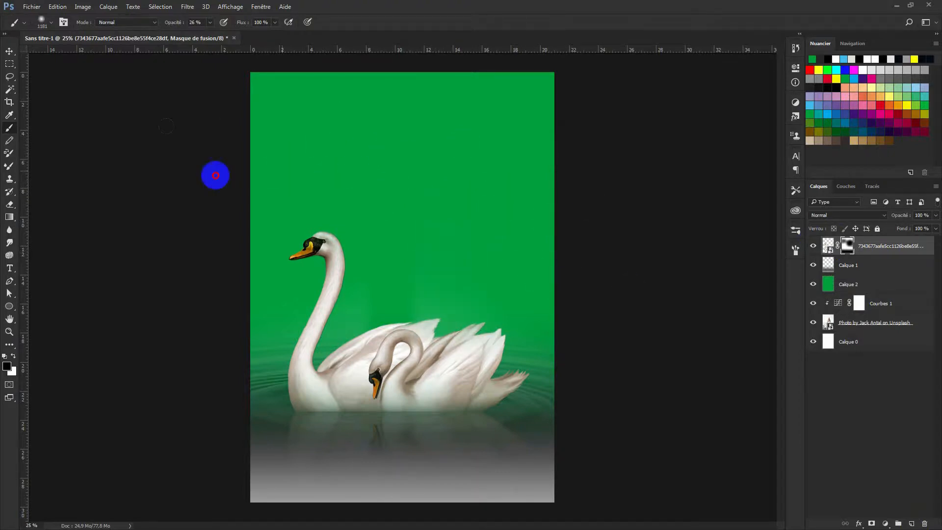
click(381, 185)
Compare the composite with and without the green fill layer, and leave that layer hidden
click(834, 267)
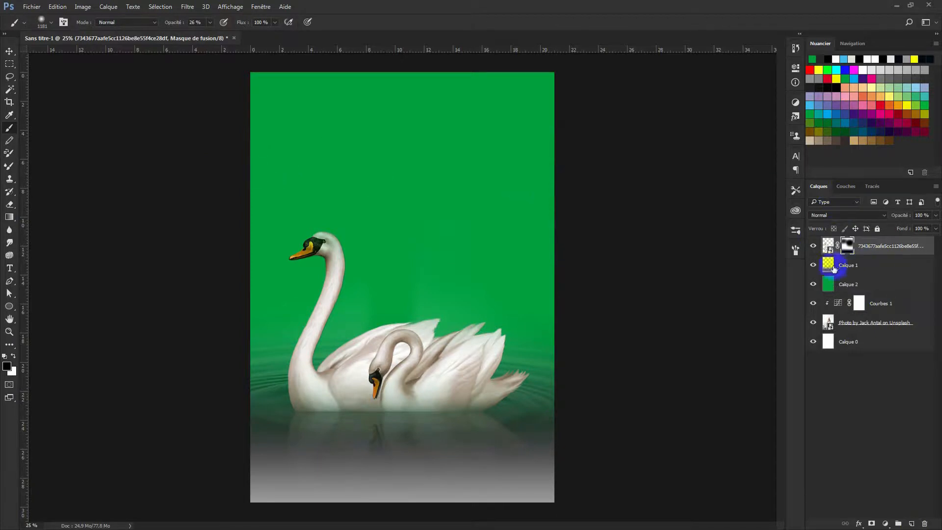
click(814, 285)
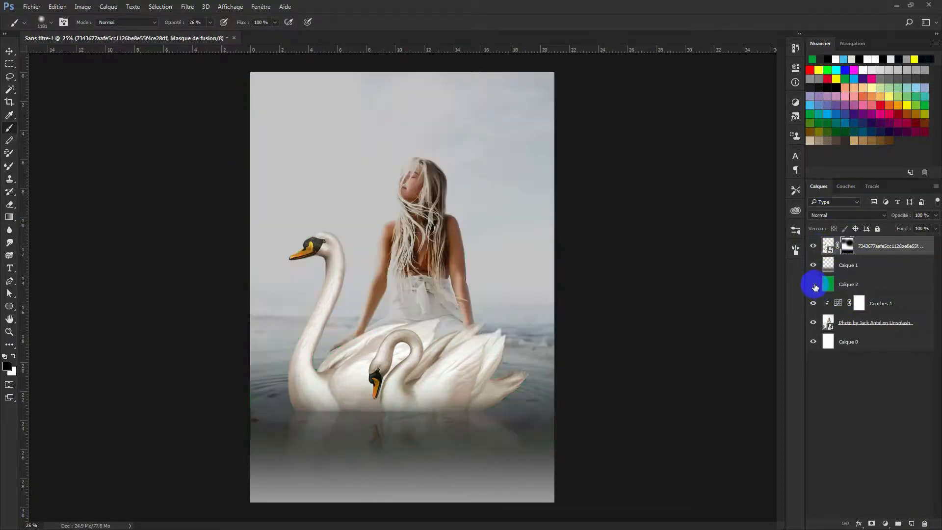
click(814, 285)
click(814, 287)
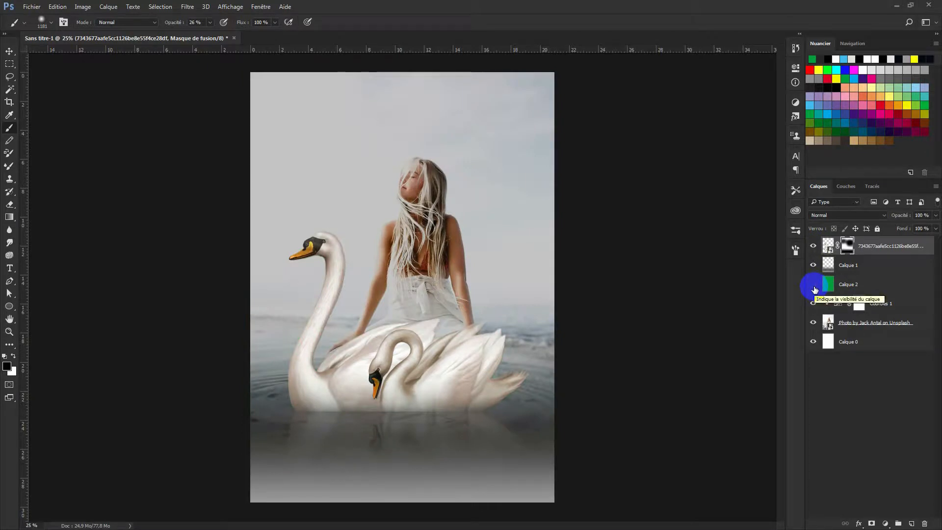
Place the png-bon champagne bottle above the swans, scale it to about 121.77%, rotate it 17.88° clockwise and position it behind the woman's back
click(877, 249)
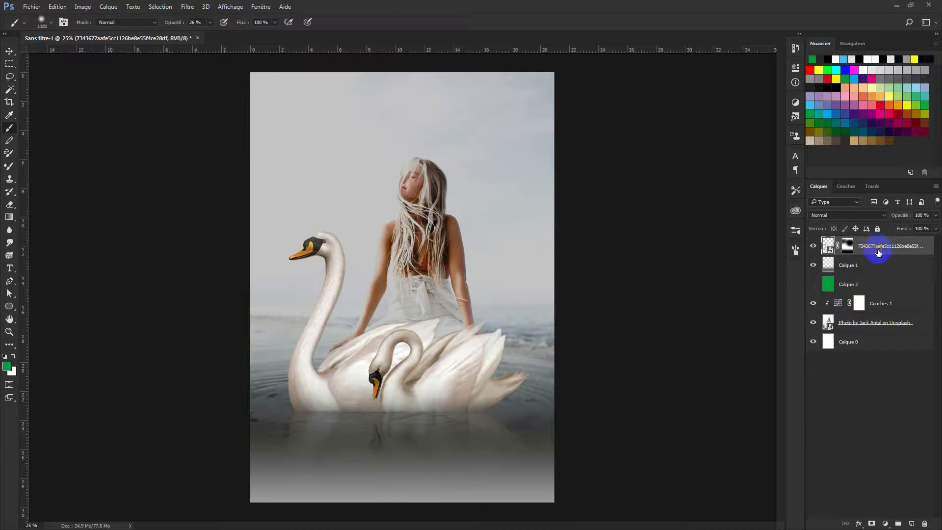
drag(370, 327, 380, 326)
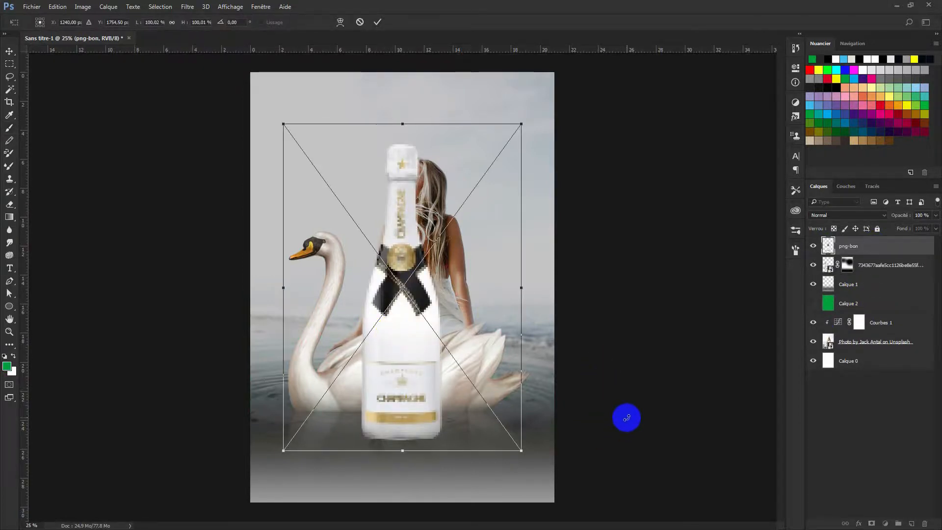
drag(522, 124, 605, 147)
drag(429, 305, 479, 309)
drag(643, 145, 677, 118)
mouse_move(489, 293)
mouse_down()
mouse_move(471, 287)
mouse_move(496, 275)
mouse_move(482, 289)
mouse_up()
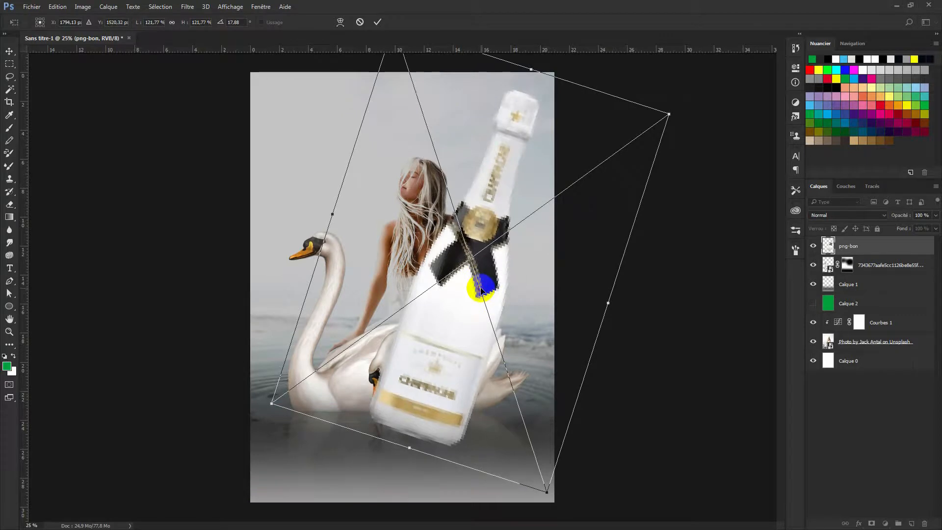
double_click(481, 289)
Move the bottle layer beneath the light gradient layer and nudge the bottle right and up behind the swans
drag(875, 248, 874, 293)
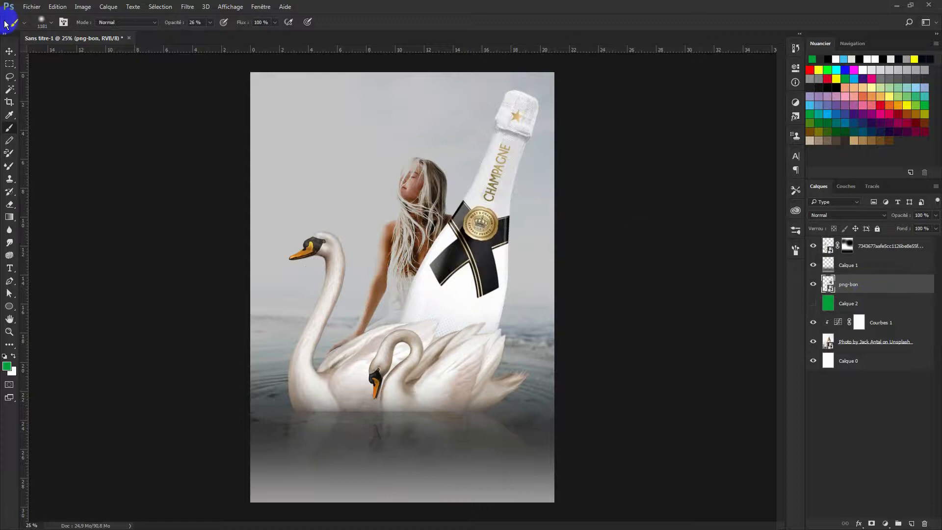
click(10, 51)
key(shift+Right)
key(shift+Right)
key(shift+Right)
key(shift+Right)
key(shift+Right)
key(shift+Right)
key(shift+Right)
key(shift+Right)
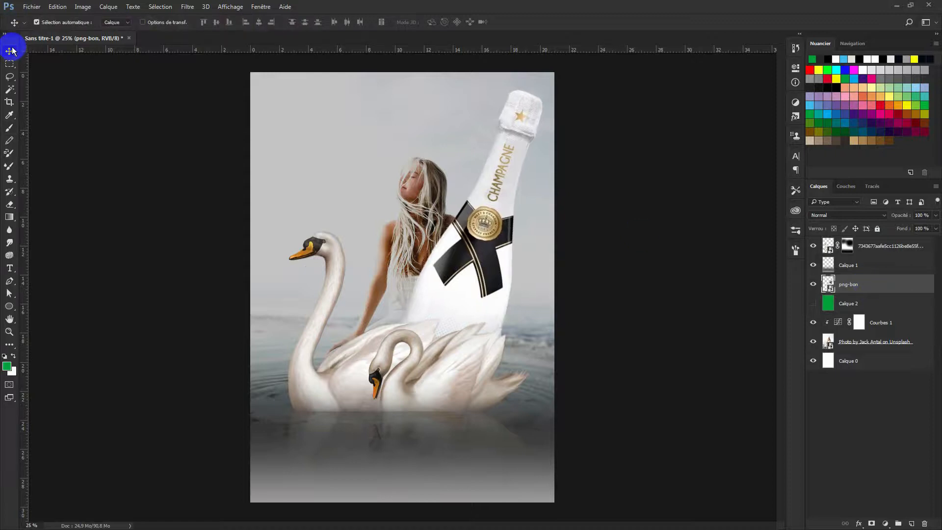
key(shift+Up)
key(shift+Up)
key(shift+Up)
key(shift+Up)
key(shift+Up)
key(shift+Up)
key(shift+Up)
key(shift+Up)
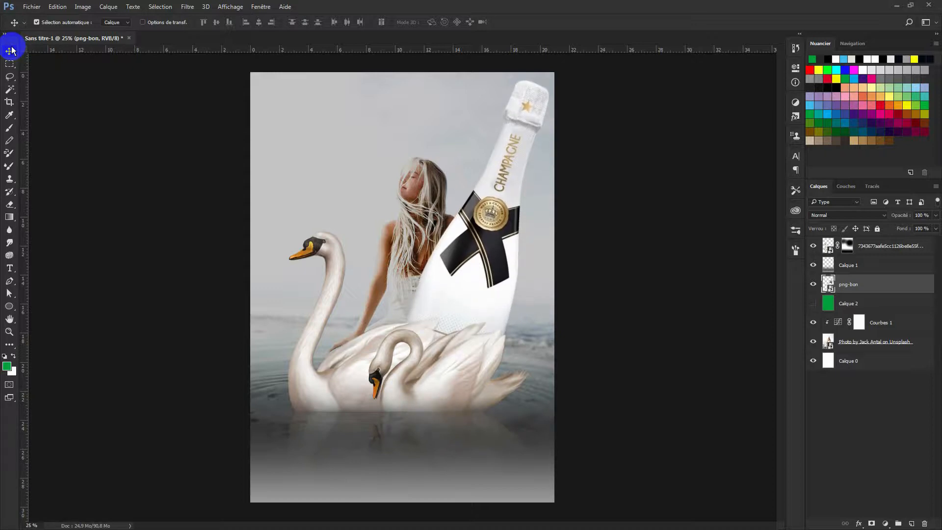
key(Left)
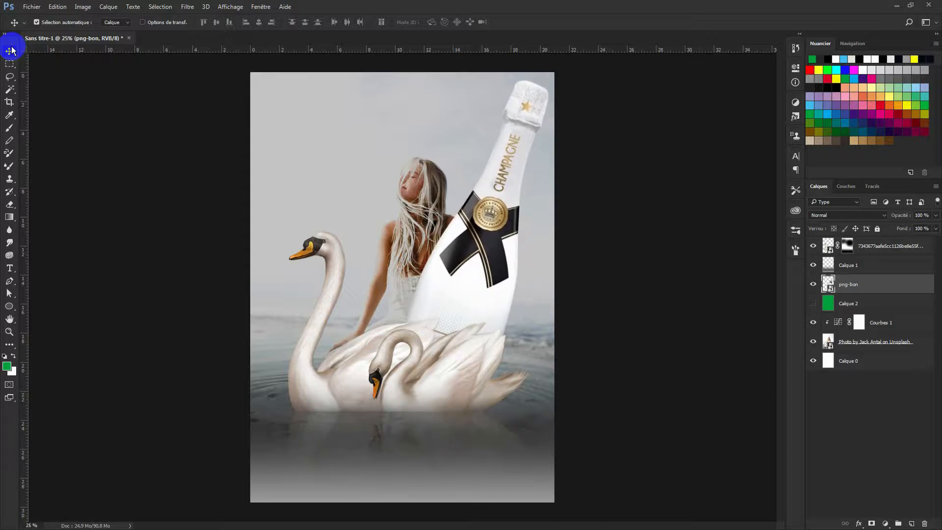
Scale the bottle down slightly with Free Transform and reposition it between the woman and the page's right edge
key(ctrl+t)
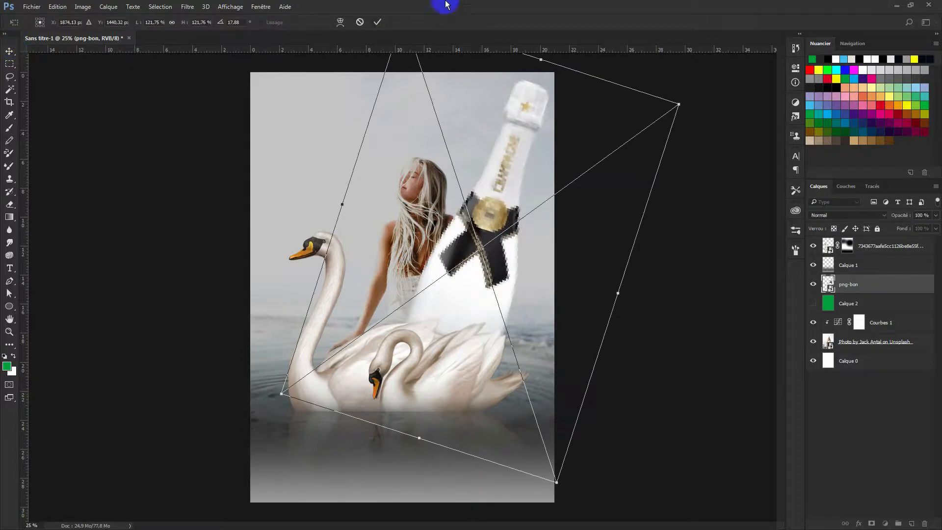
drag(678, 104, 627, 141)
drag(466, 222, 489, 198)
key(Return)
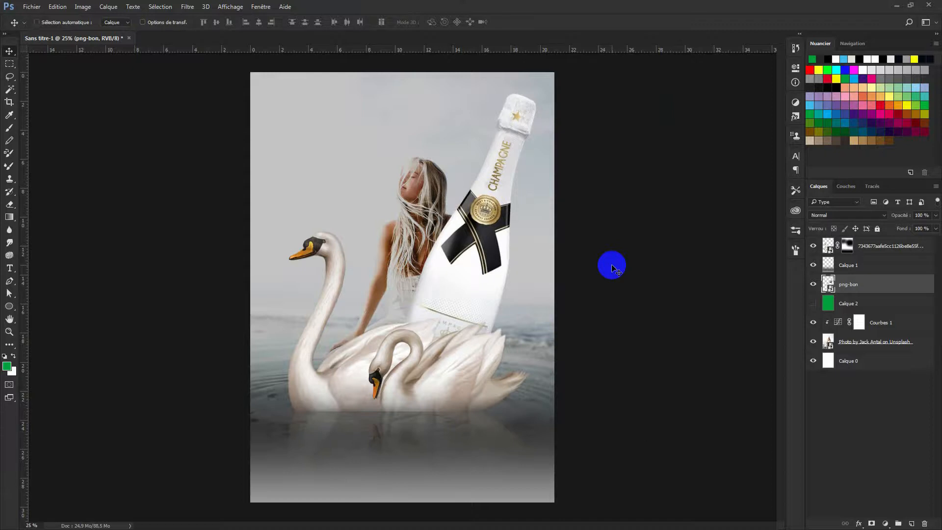
Scale the champagne bottle up slightly with Free Transform, keeping its tilt behind the woman's back
key(ctrl+t)
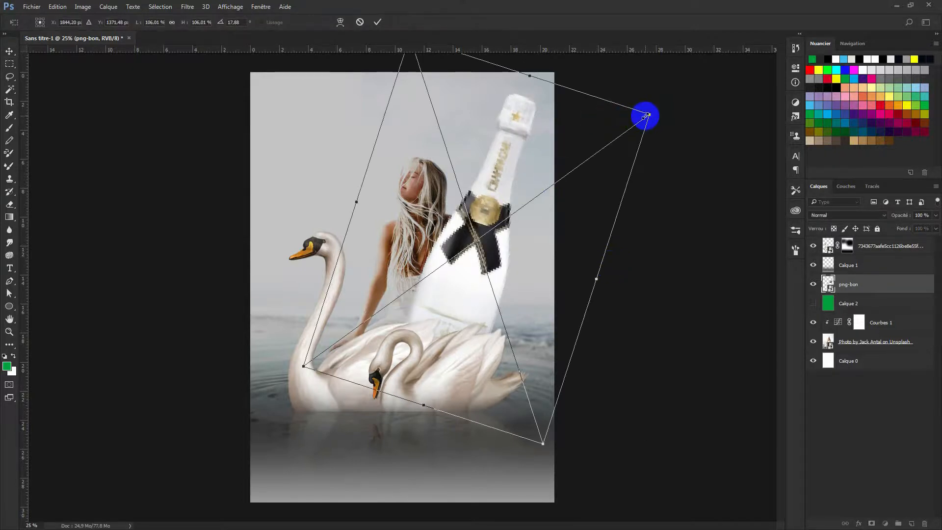
drag(648, 115, 657, 107)
key(Return)
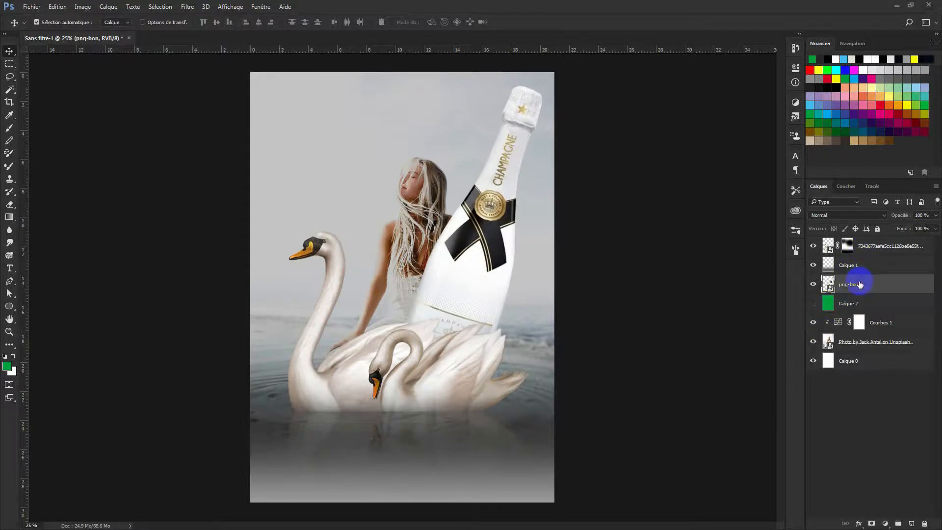
Duplicate the png-bon layer, place the copy directly above the Courbes 1 layer and hide the original bottle layer
key(ctrl+j)
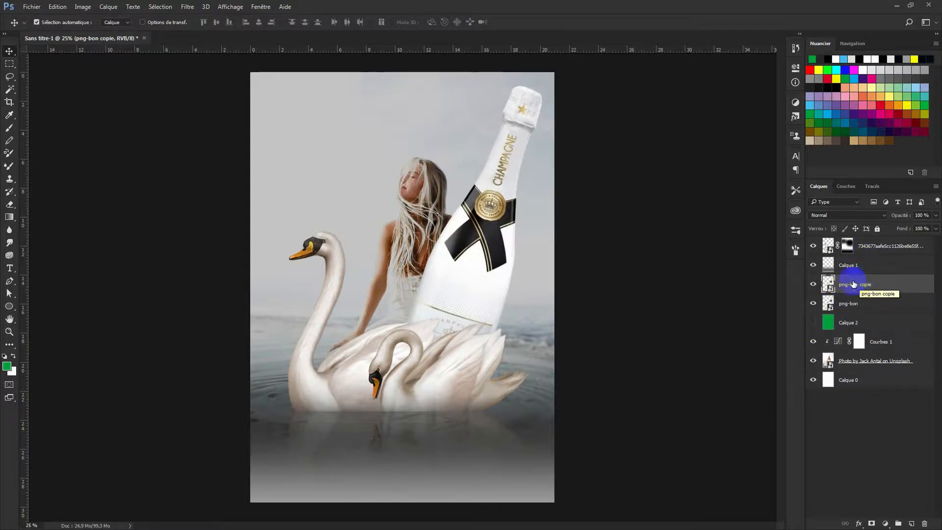
drag(853, 284, 851, 367)
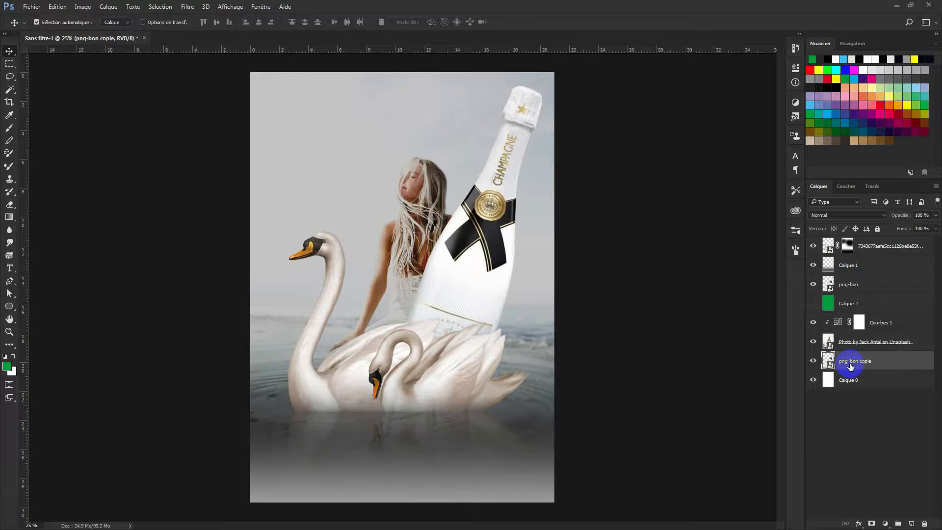
click(813, 284)
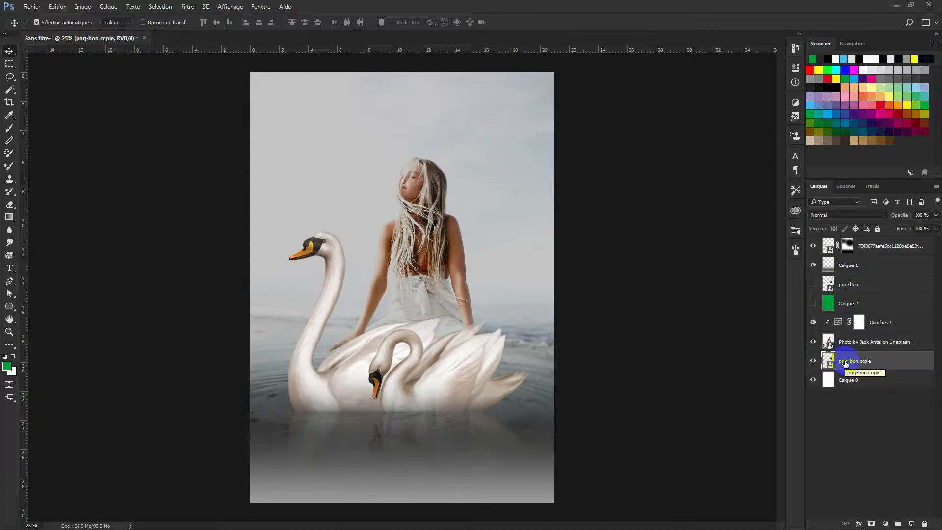
drag(845, 363, 852, 319)
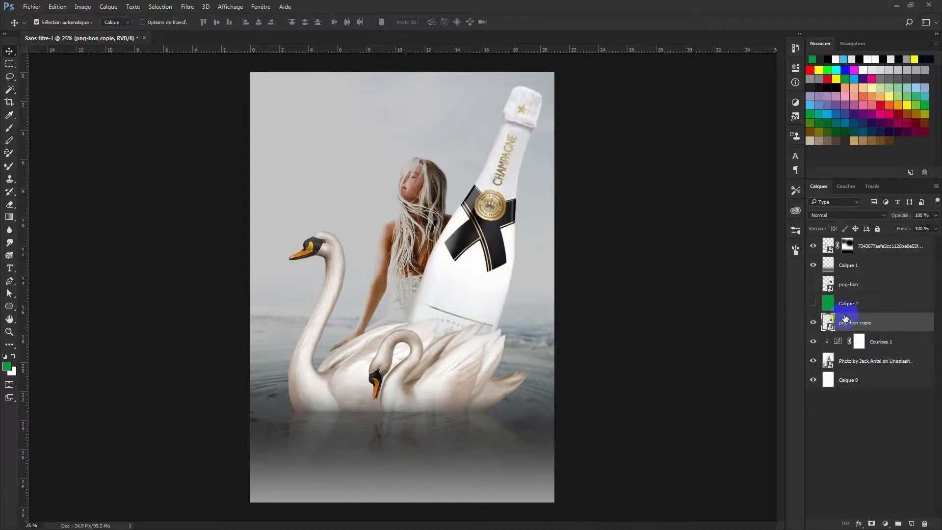
Set the bottle copy's blend mode to Incrustation and add a layer mask to it
click(876, 217)
click(842, 304)
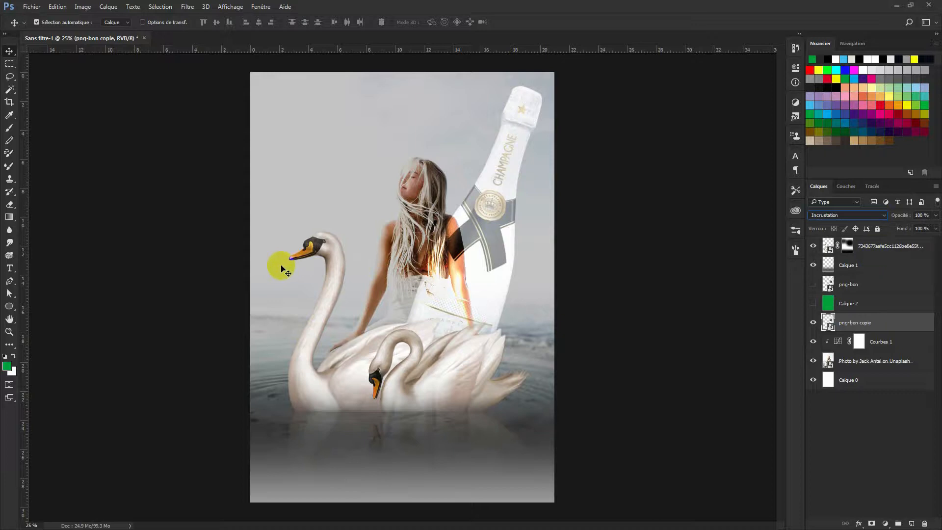
click(10, 130)
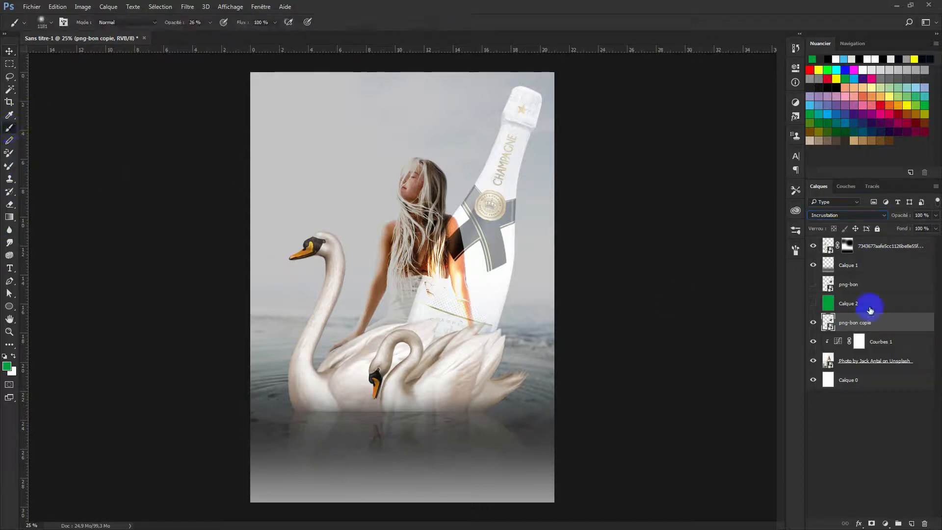
click(871, 523)
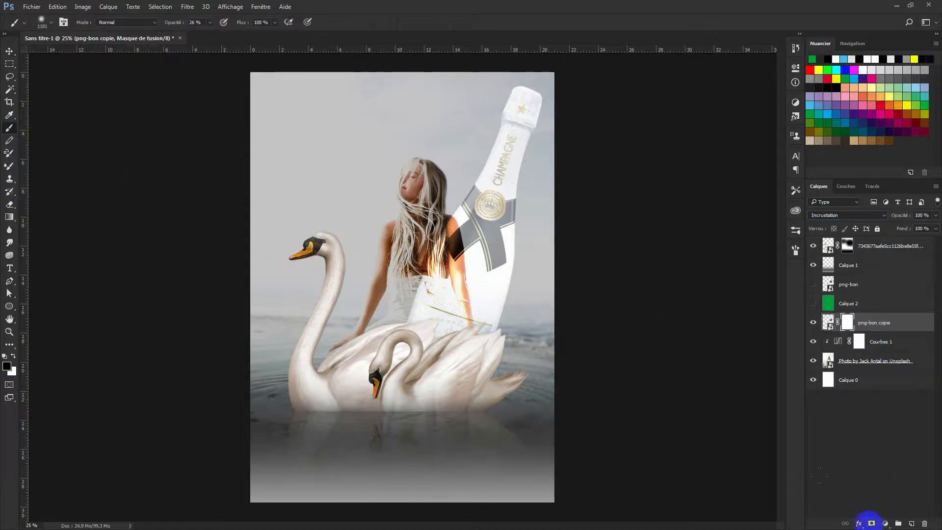
Paint black on the bottle copy's mask with a soft brush at 26% opacity to clear the bottle from the woman's body and dress
click(414, 199)
click(402, 251)
click(402, 275)
click(410, 328)
click(405, 270)
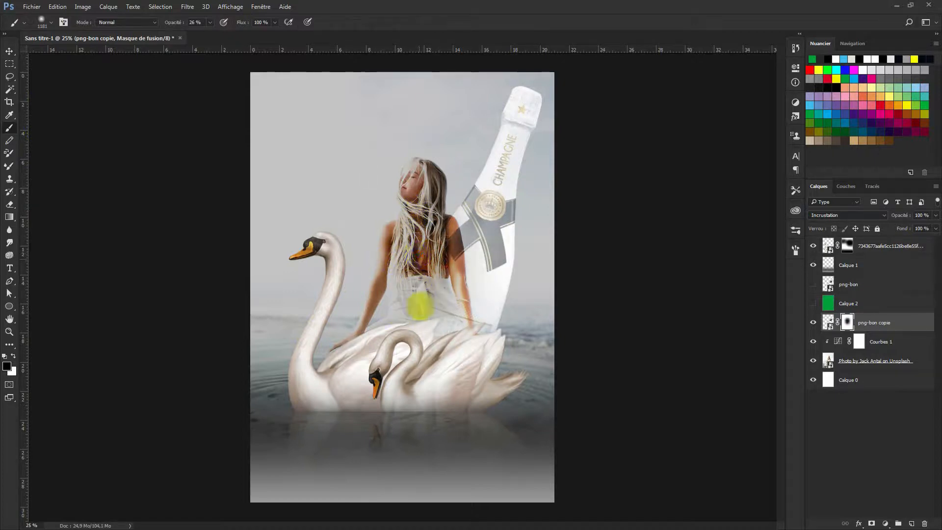
click(410, 305)
click(425, 326)
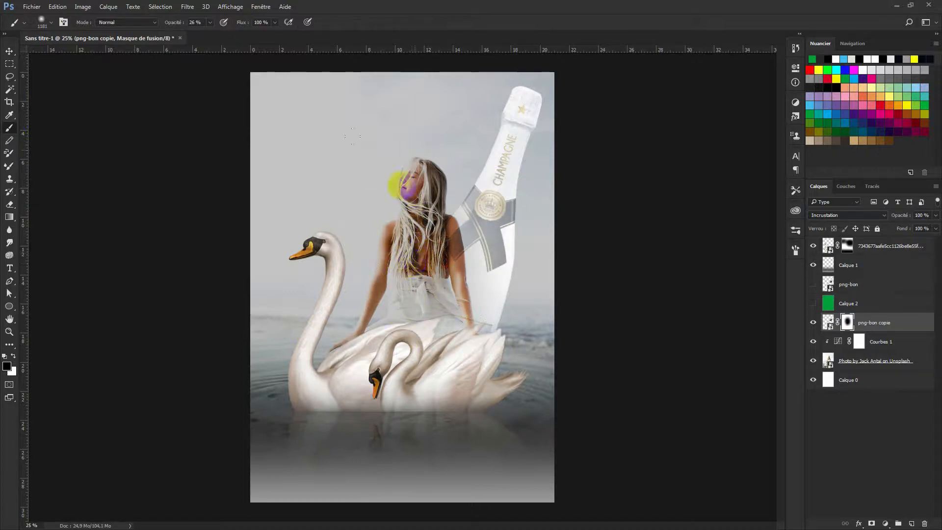
click(431, 315)
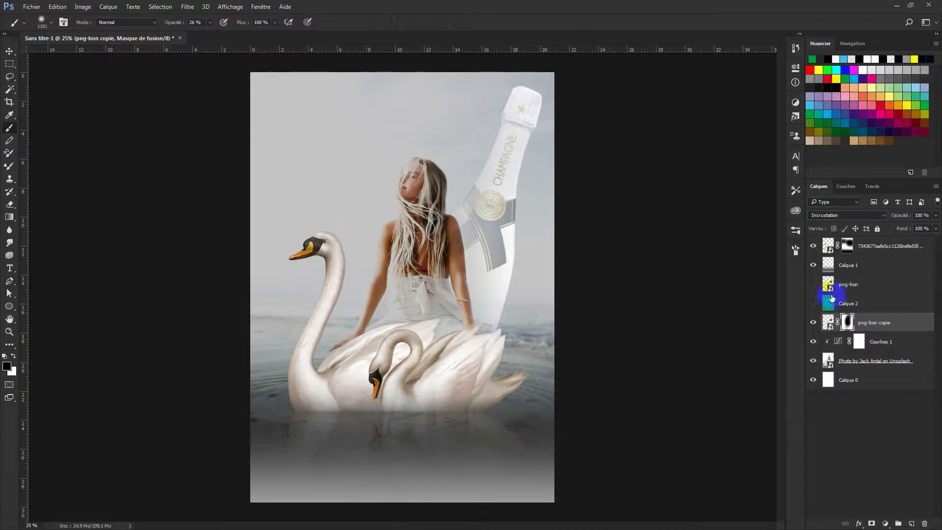
Show the original png-bon bottle layer again and lower its opacity to 61%
click(813, 285)
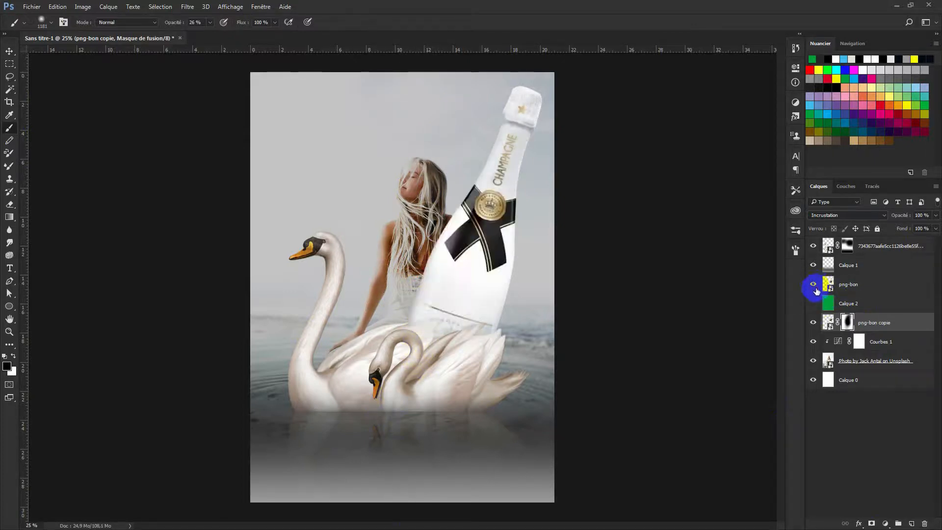
click(847, 286)
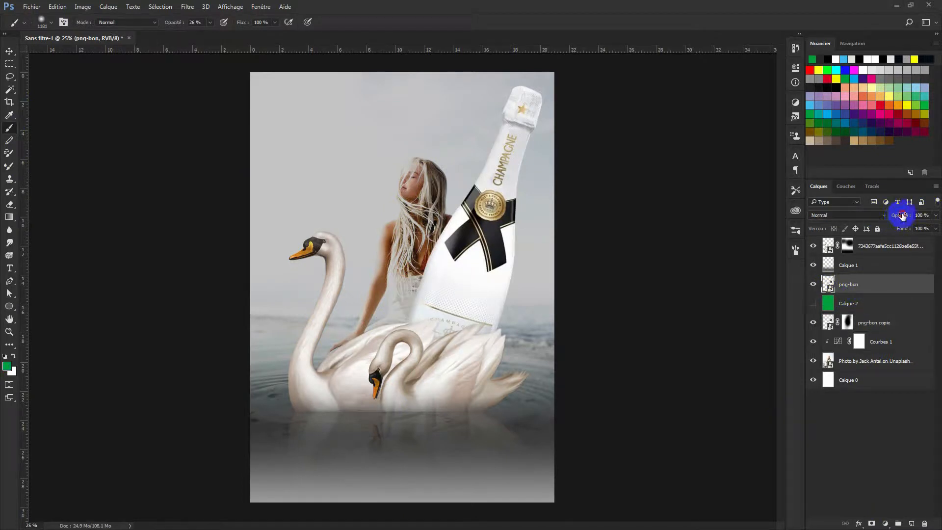
drag(902, 216, 893, 217)
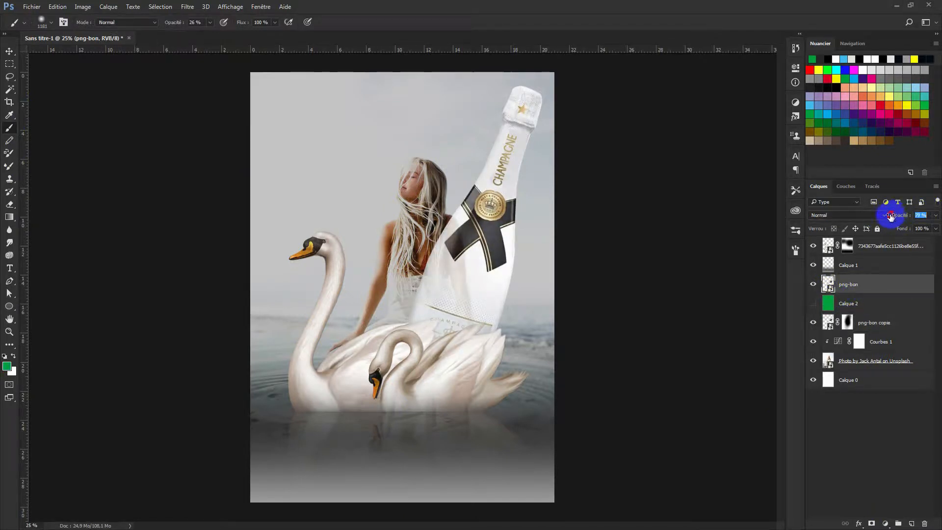
drag(886, 218, 883, 219)
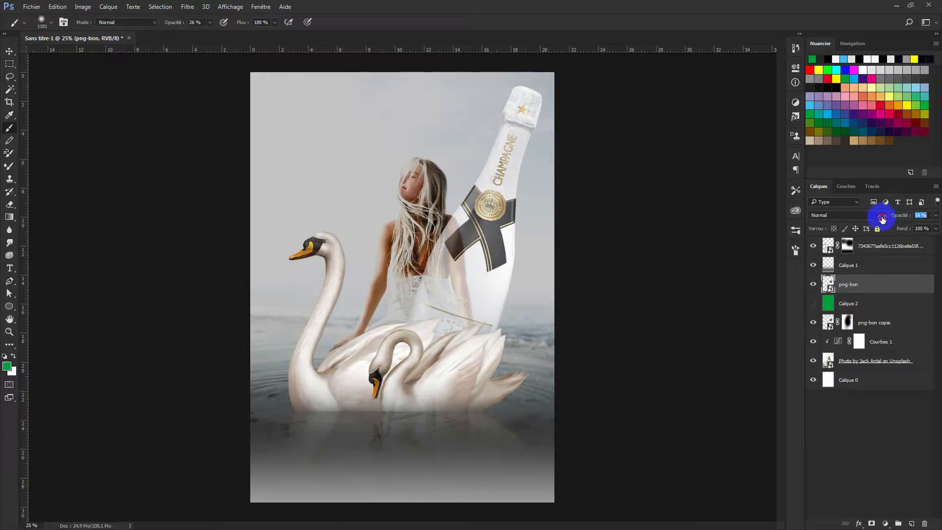
click(876, 289)
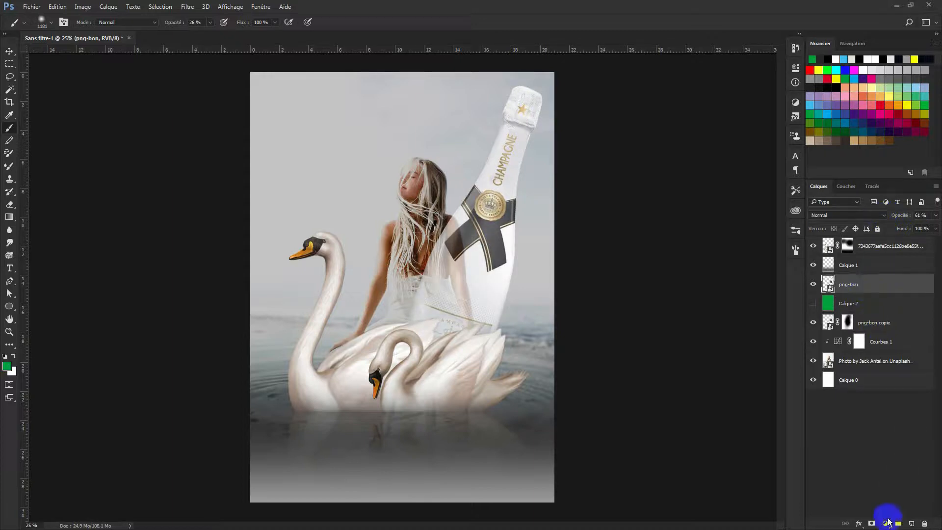
Add a mask to the png-bon layer and paint black at 10% brush opacity to fade the bottle over the woman and its base
click(872, 524)
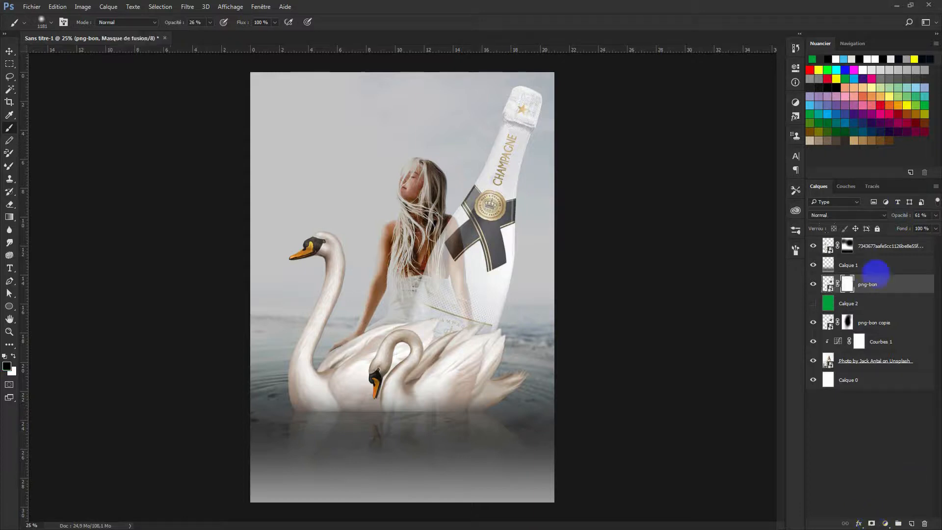
click(210, 22)
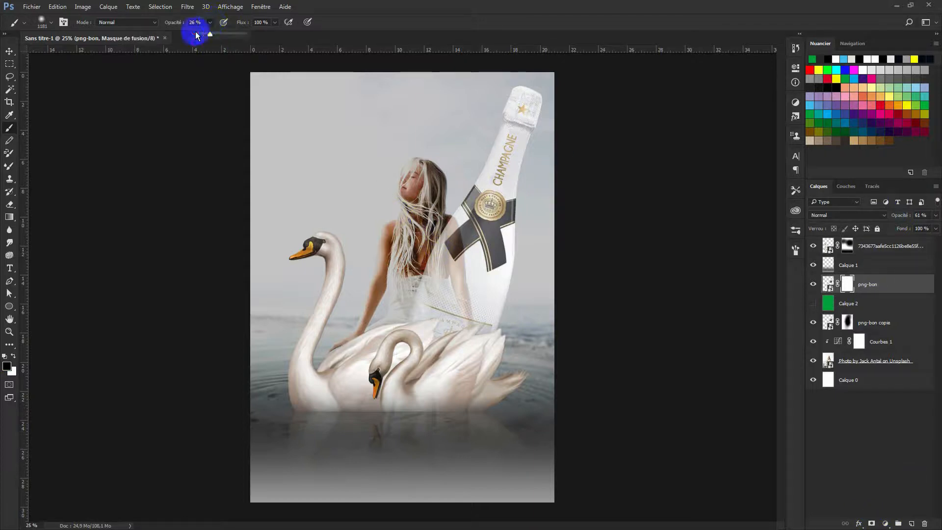
drag(204, 39, 201, 39)
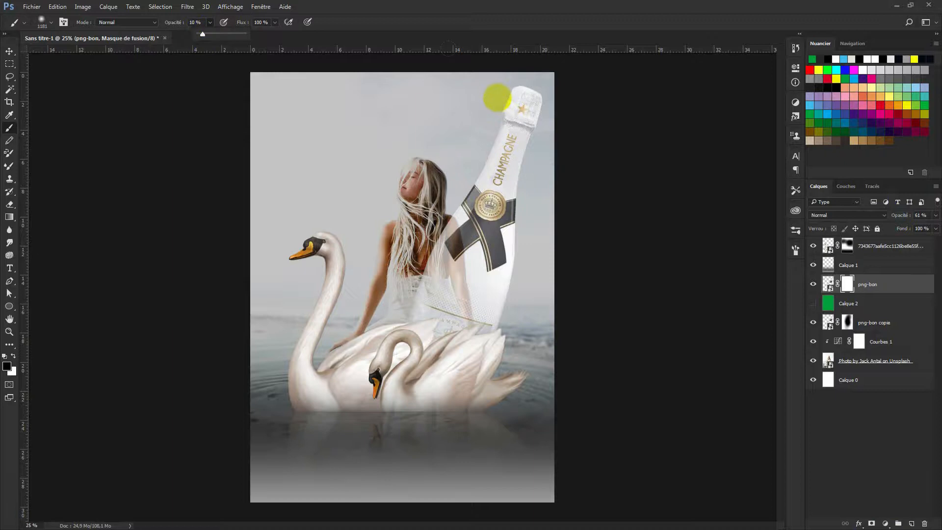
mouse_move(354, 340)
mouse_down()
mouse_move(442, 183)
mouse_move(312, 438)
mouse_move(452, 193)
mouse_move(277, 457)
mouse_up()
mouse_move(369, 432)
mouse_down()
mouse_move(415, 323)
mouse_move(513, 465)
mouse_up()
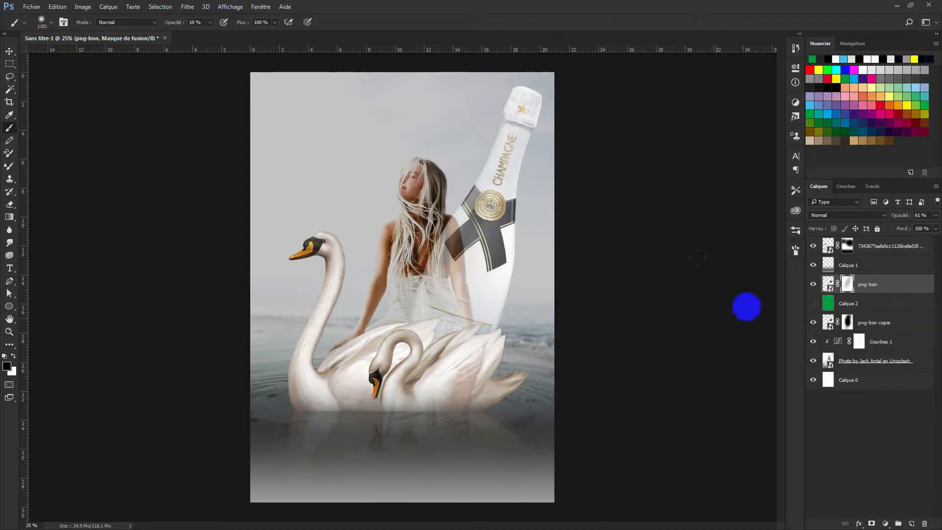
Swap the brush colour to white and paint on the png-bon mask around the bottle's base to restore it softly
key(x)
mouse_move(434, 388)
mouse_down()
mouse_move(425, 382)
mouse_move(432, 391)
mouse_up()
click(481, 371)
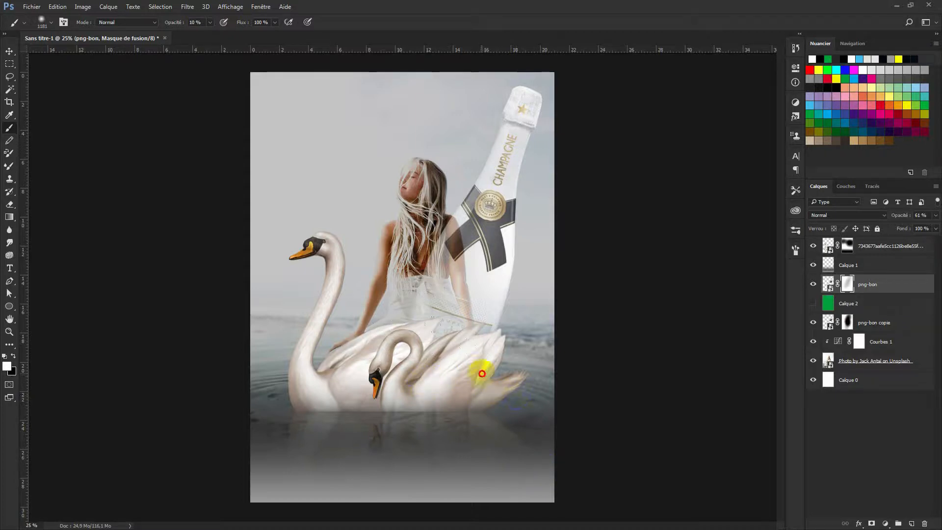
click(499, 341)
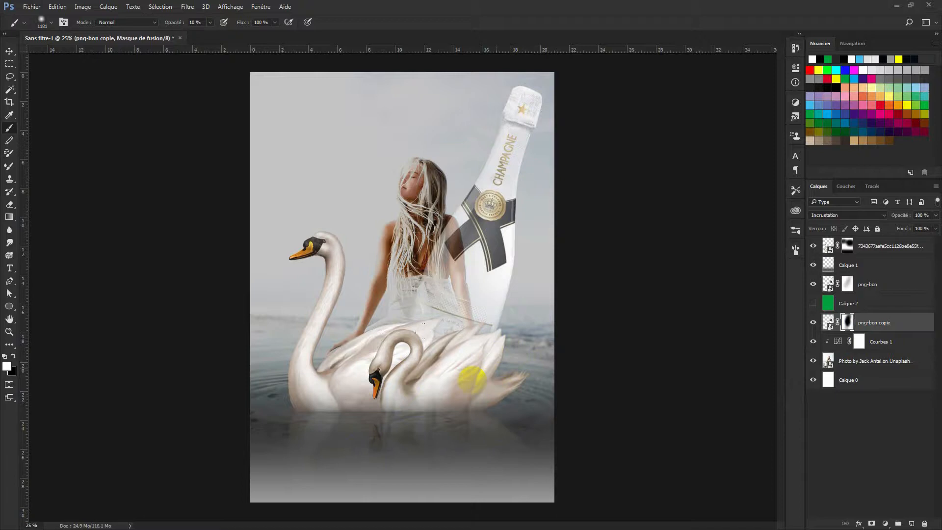
Paint white on the bottle copy's mask around the swans' wings and tail, raising the brush opacity to 63%
mouse_move(485, 375)
mouse_down()
mouse_move(449, 375)
mouse_move(424, 400)
mouse_up()
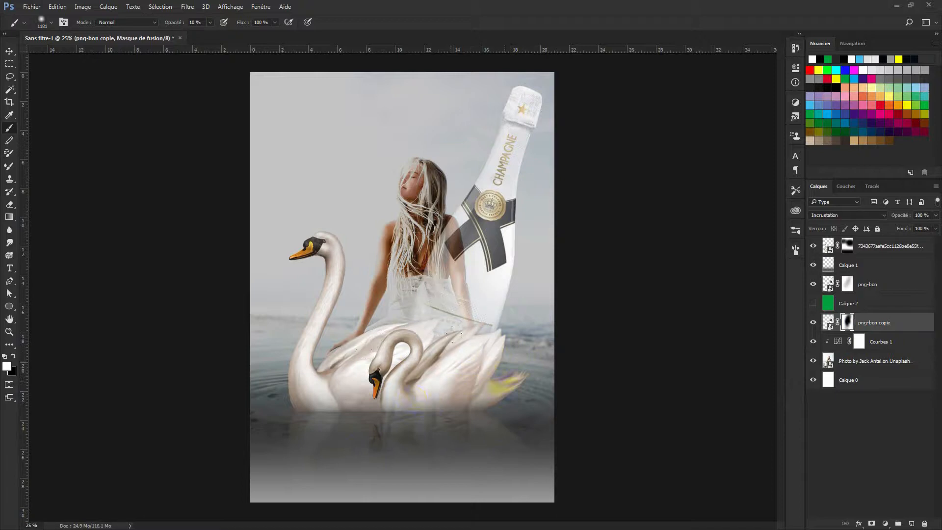
mouse_move(418, 367)
mouse_down()
mouse_move(448, 389)
mouse_move(453, 369)
mouse_move(471, 378)
mouse_move(477, 366)
mouse_move(457, 359)
mouse_move(431, 396)
mouse_up()
click(210, 23)
drag(211, 24, 236, 34)
mouse_move(509, 419)
mouse_down()
mouse_move(458, 374)
mouse_move(492, 357)
mouse_move(459, 371)
mouse_up()
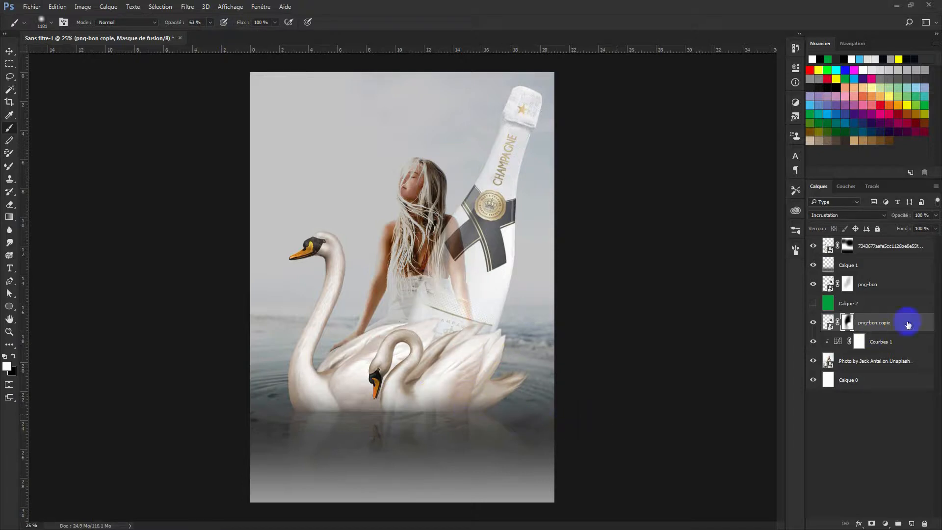
Swap the brush colour to black and mask the bottle copy over the woman's back and arm
key(x)
click(456, 245)
drag(456, 245, 430, 258)
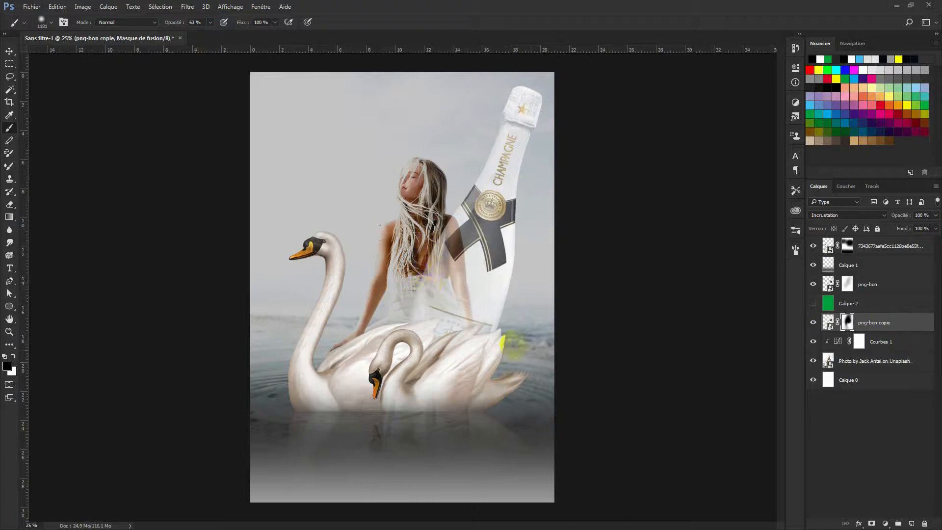
Compare the composite with and without the png-bon layer and its copy by toggling their visibility
click(813, 285)
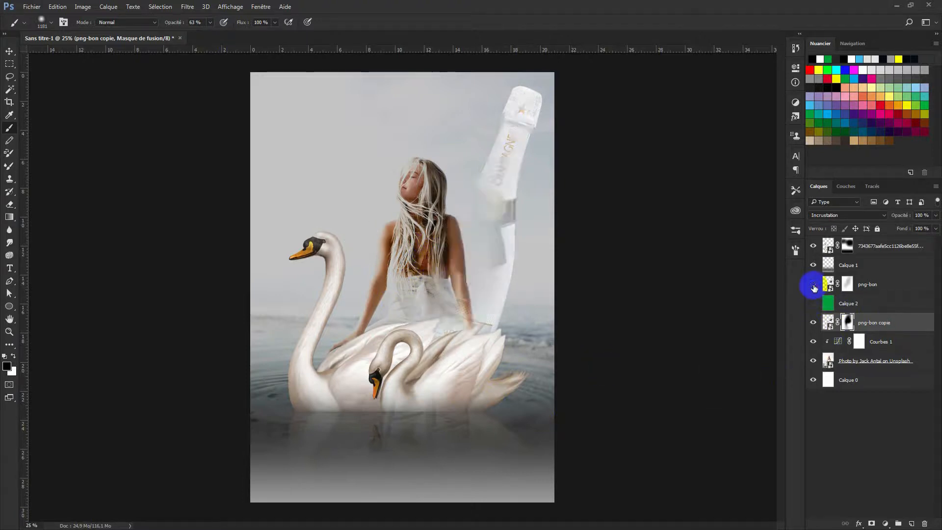
click(814, 286)
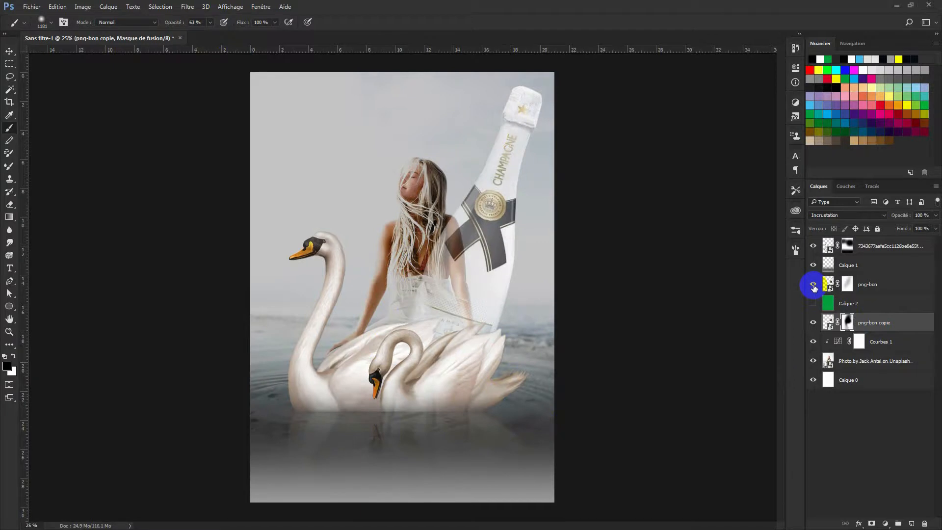
click(814, 323)
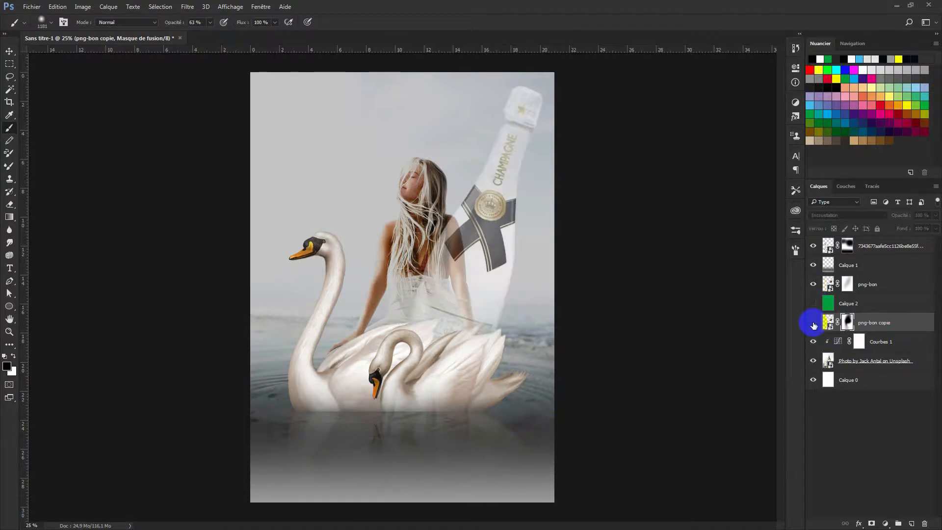
Try the Produit blend mode on the png-bon layer, and switch it to Incrustation
click(868, 284)
click(875, 218)
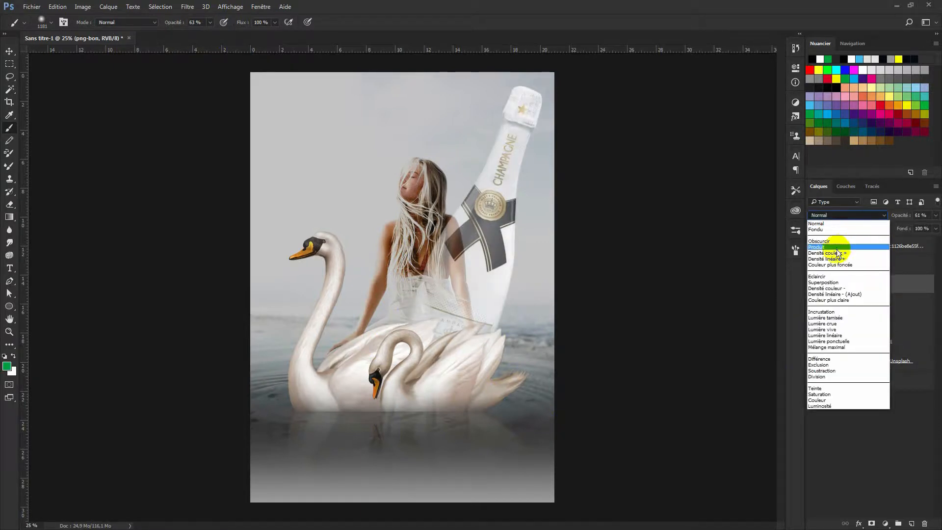
click(838, 250)
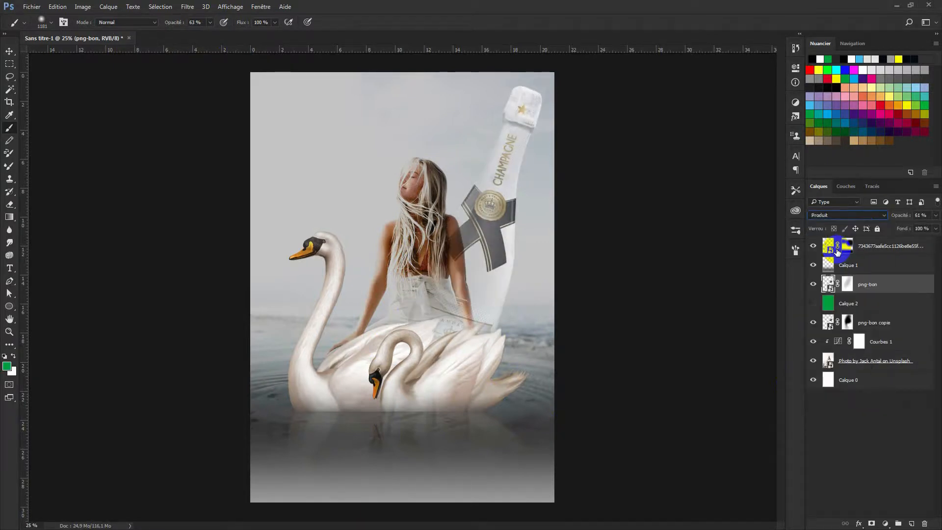
click(871, 215)
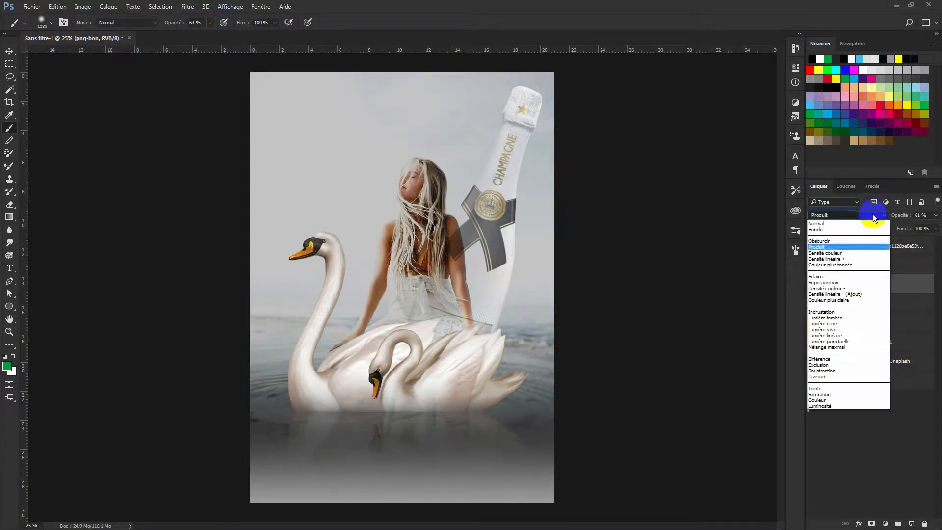
click(831, 318)
Set the png-bon layer to the Produit blend mode and raise its opacity to 96%
click(828, 302)
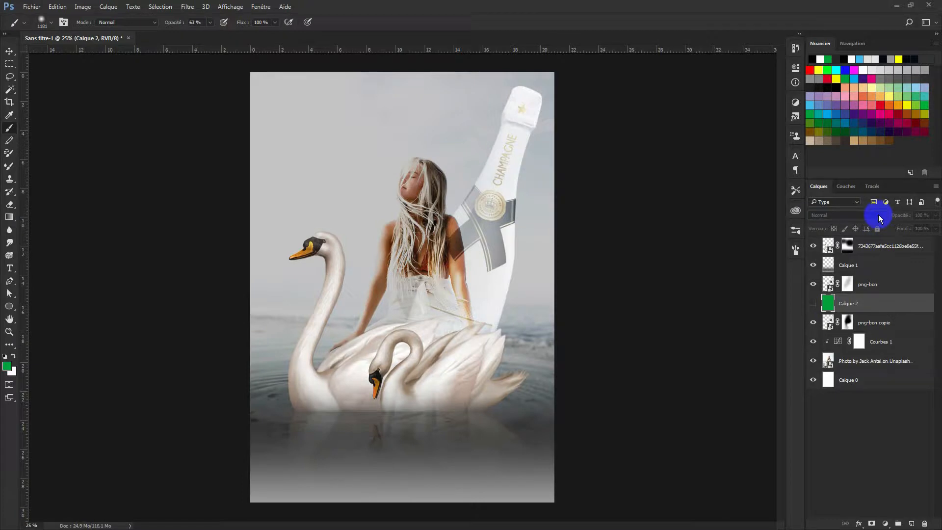
click(878, 287)
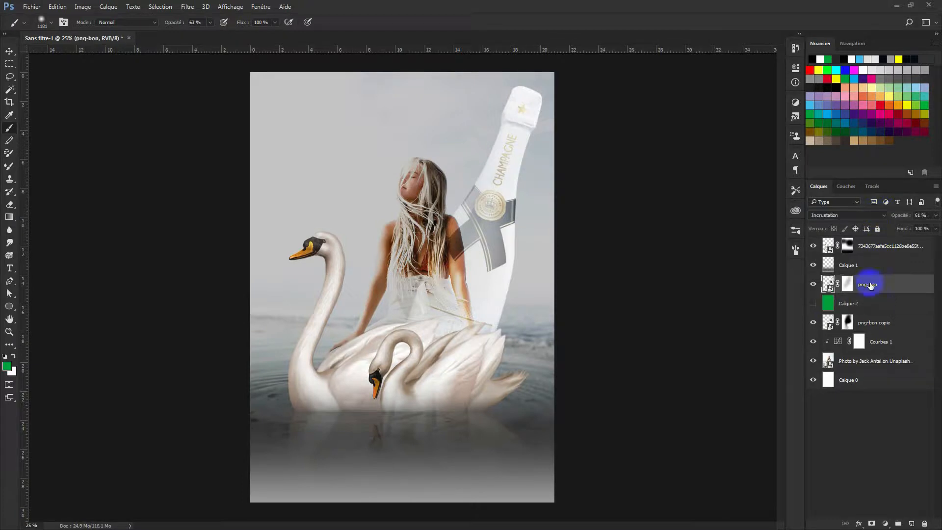
click(885, 217)
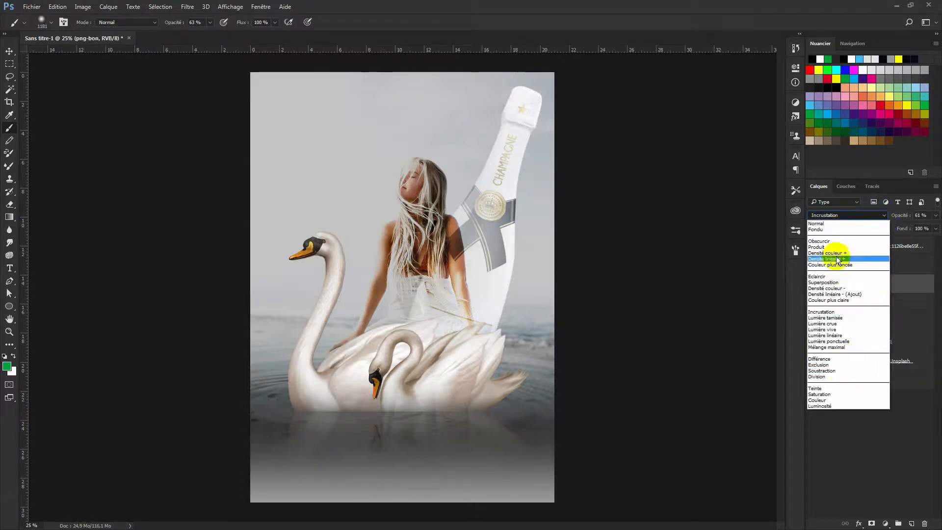
click(833, 249)
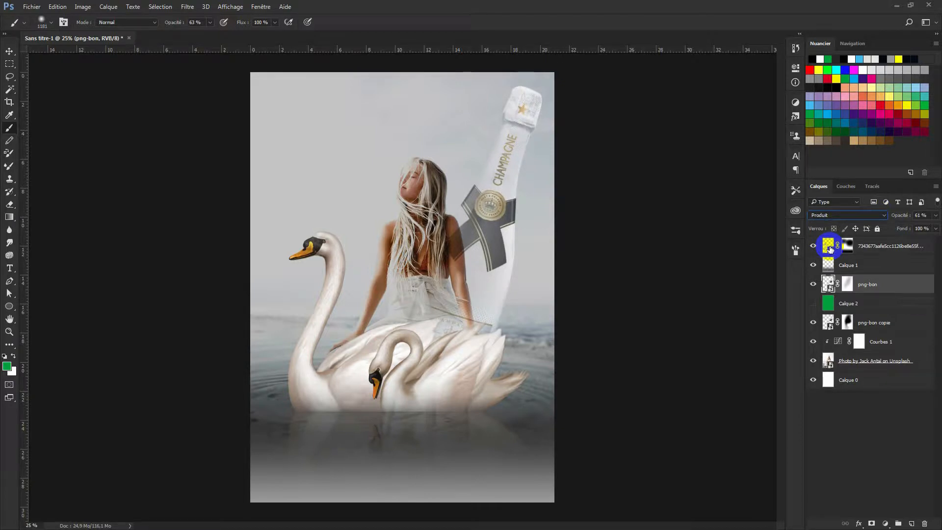
drag(903, 217, 932, 215)
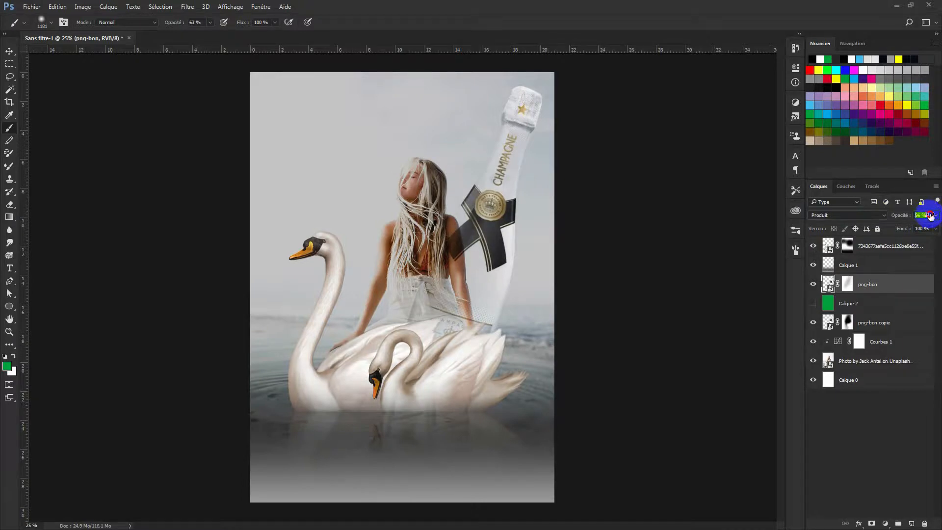
Try the Produit blend mode on the png-bon copie layer after toggling png-bon's visibility to compare
click(865, 323)
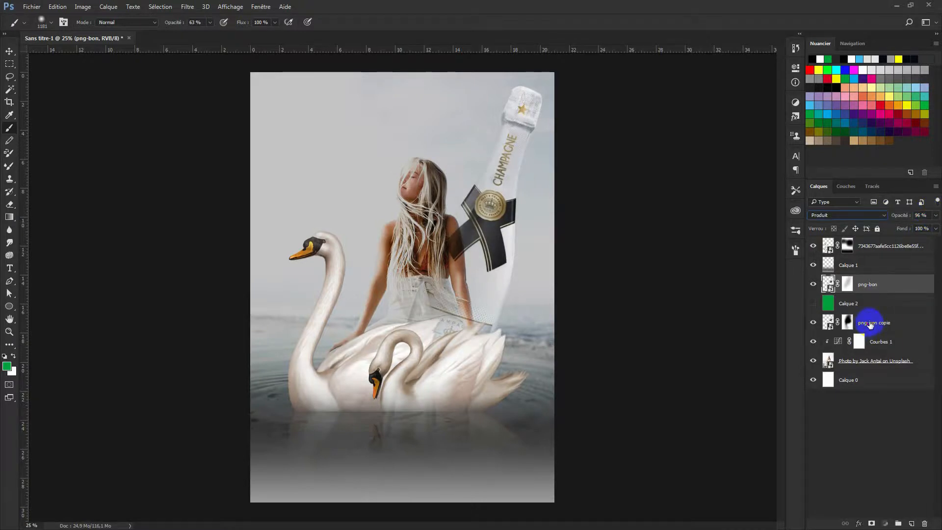
click(813, 285)
click(813, 284)
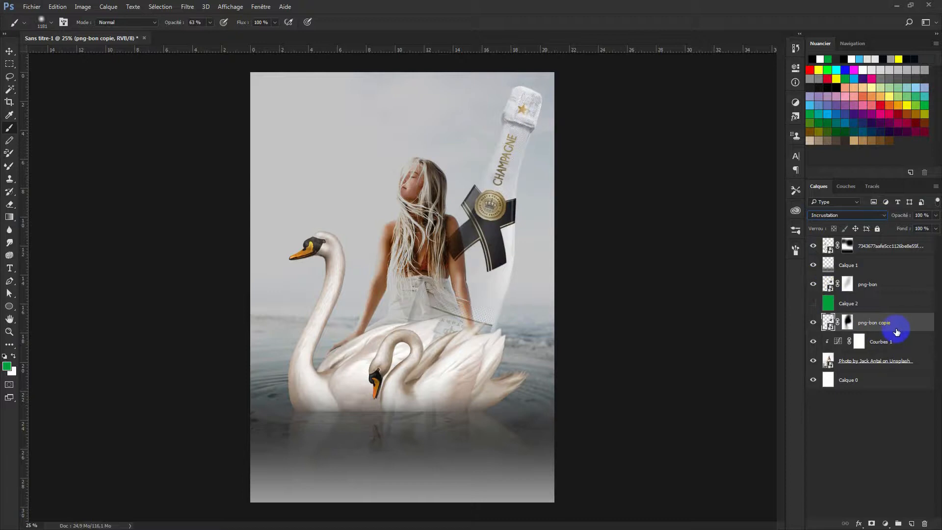
click(879, 214)
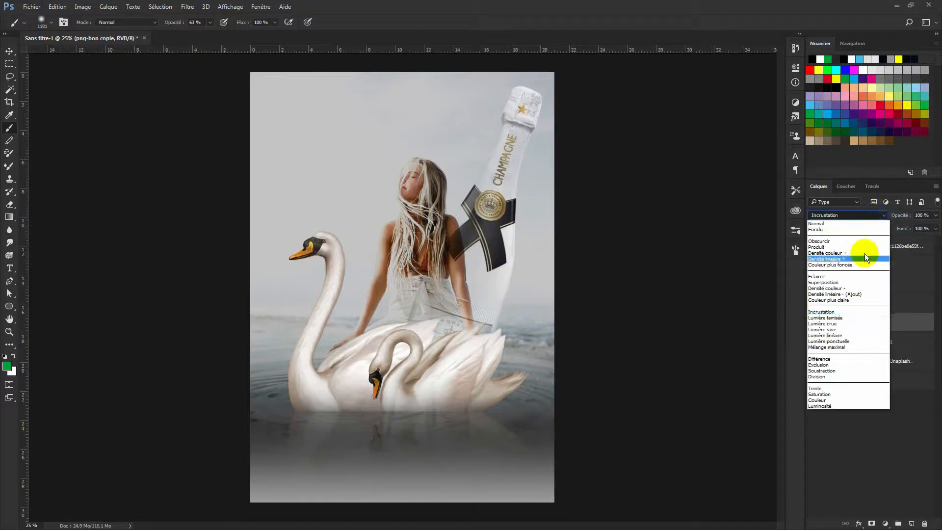
click(823, 246)
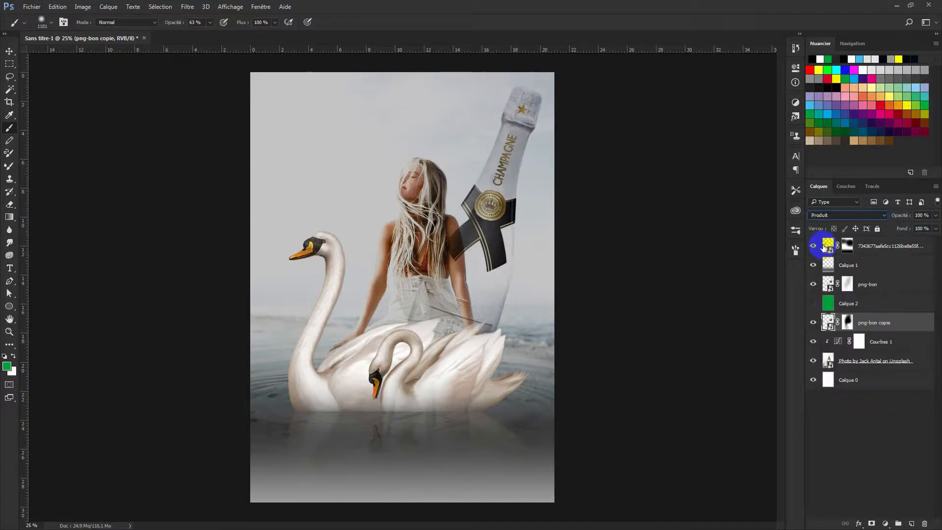
Set the png-bon copie layer to the Superposition blend mode, hiding png-bon only while judging the copy alone
click(814, 285)
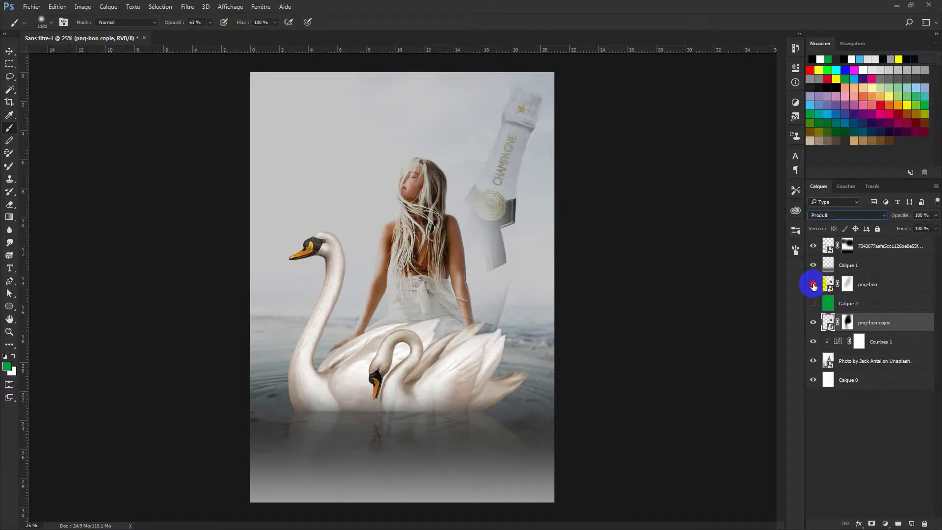
click(813, 285)
click(813, 285)
click(882, 216)
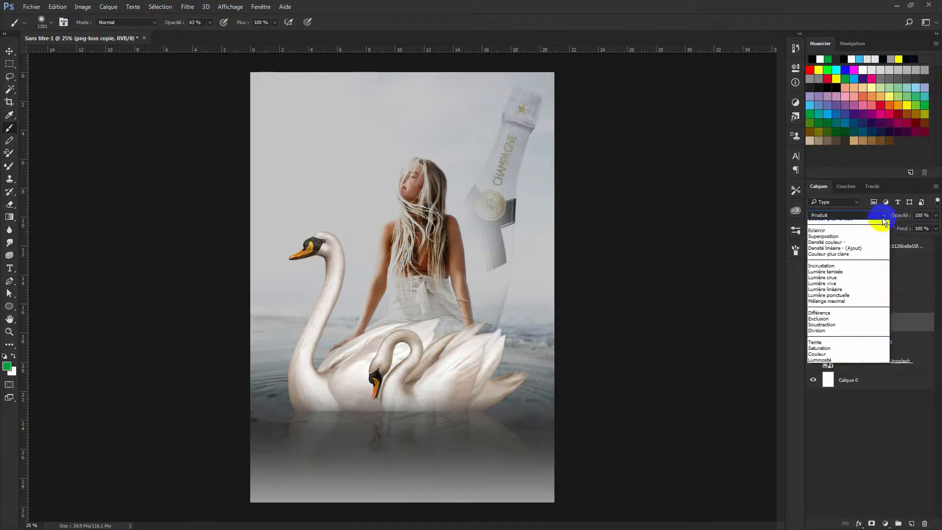
click(840, 282)
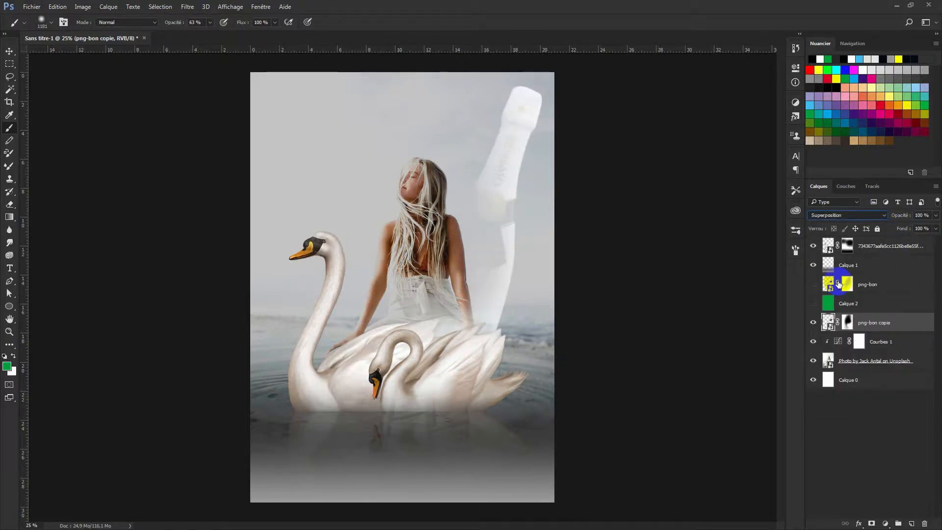
click(814, 285)
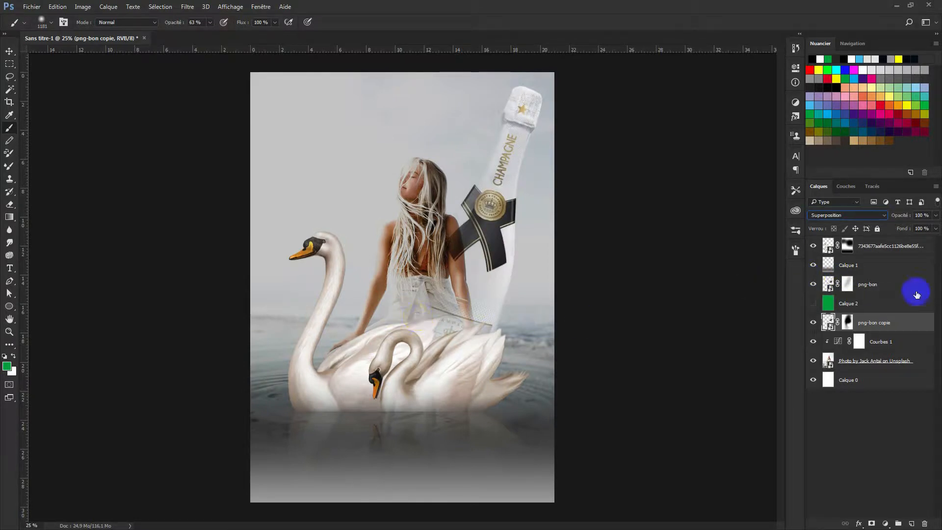
Paint black on the png-bon layer's mask around the woman's arm and skirt, and touch it up with white
click(847, 284)
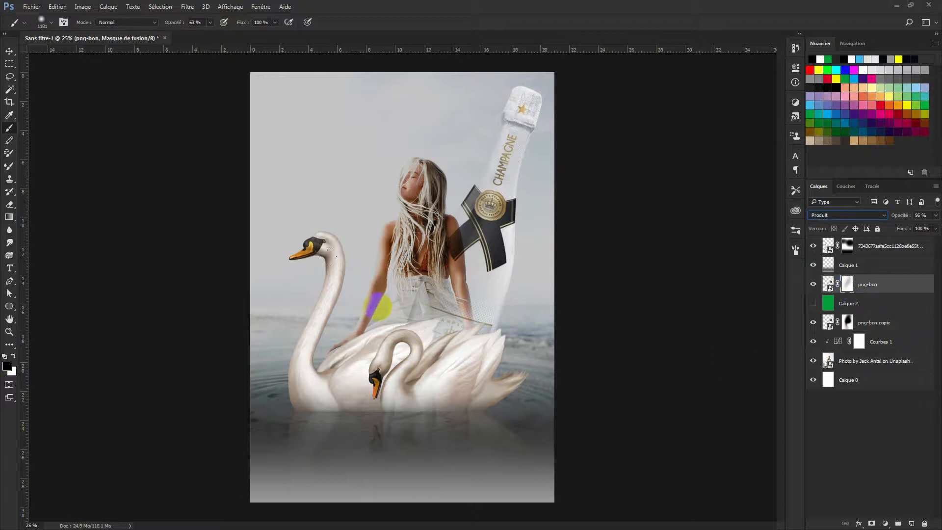
click(378, 307)
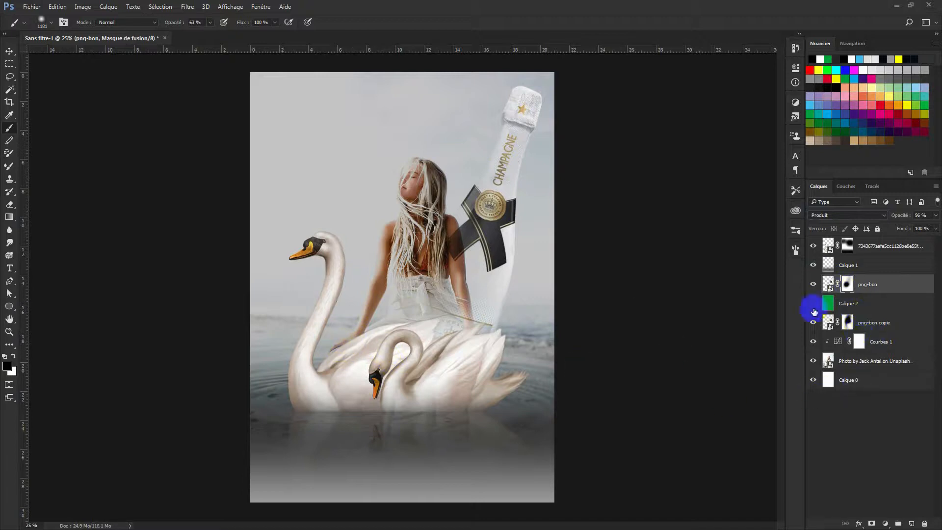
click(499, 417)
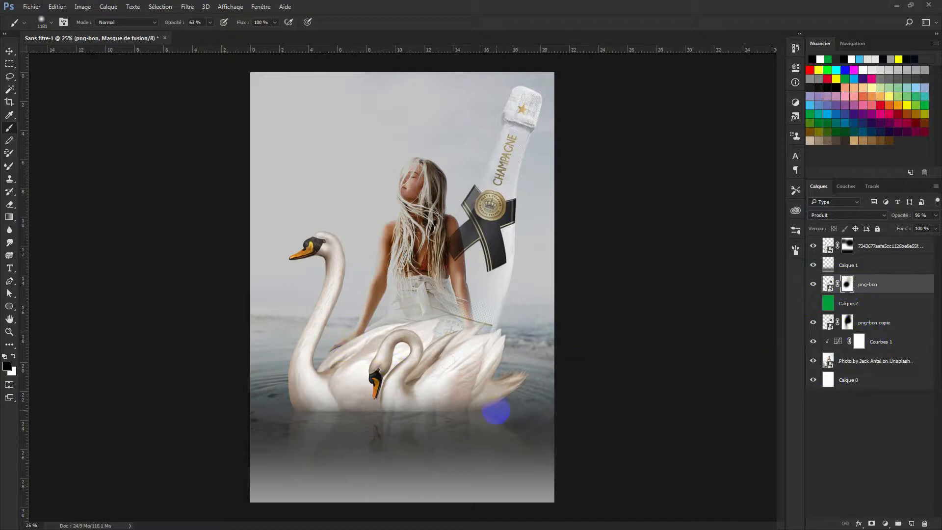
key(x)
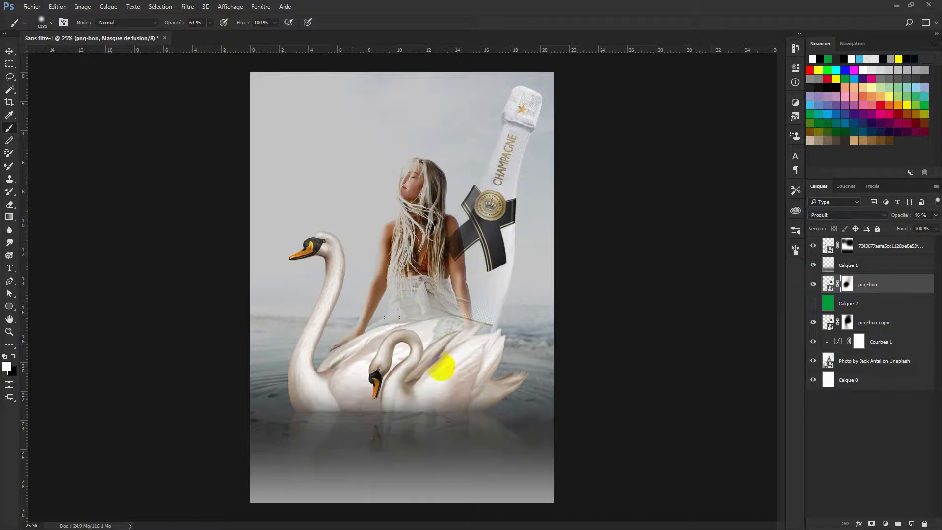
key(x)
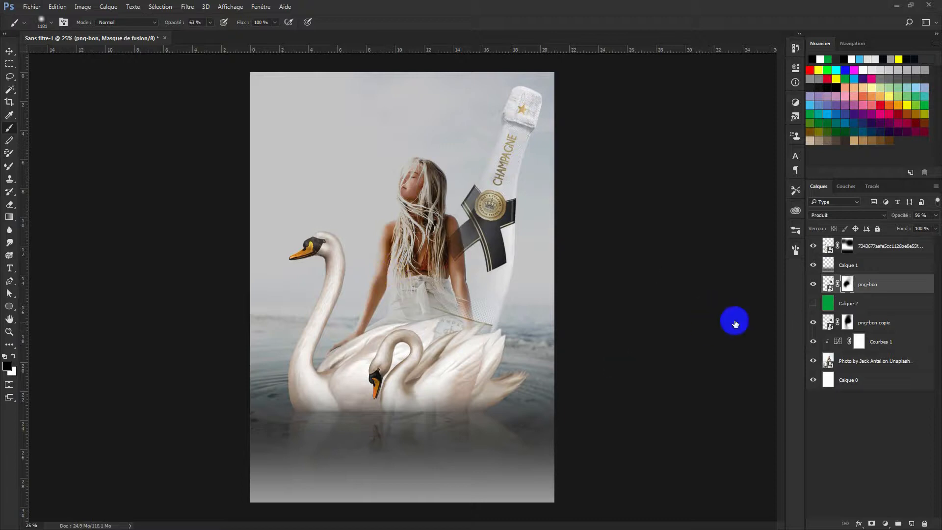
Refine the png-bon copie mask with black around the woman's skirt and white over the bottle's lower body
click(846, 323)
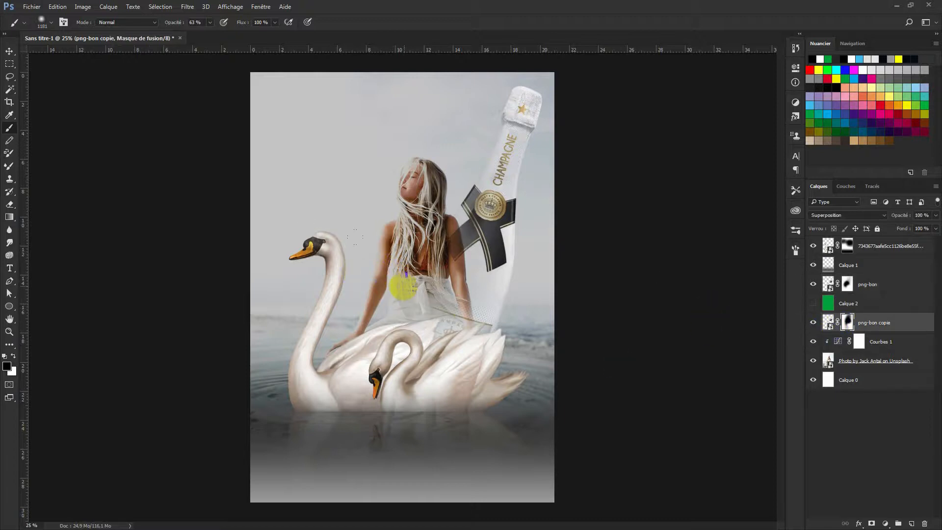
click(393, 293)
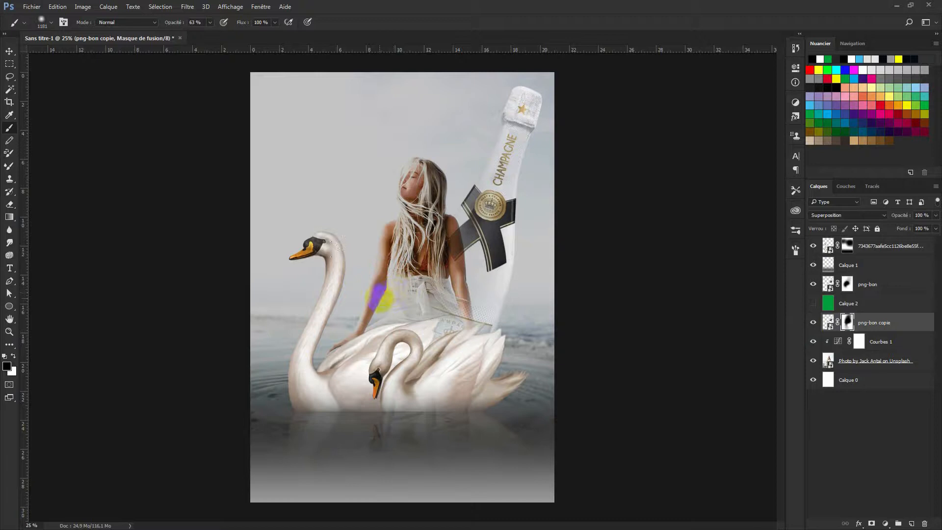
key(x)
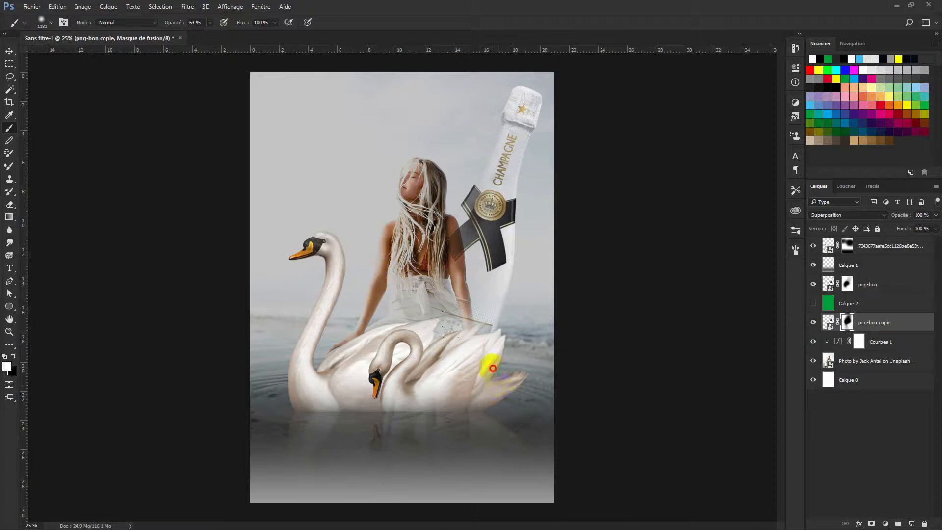
drag(475, 324, 463, 291)
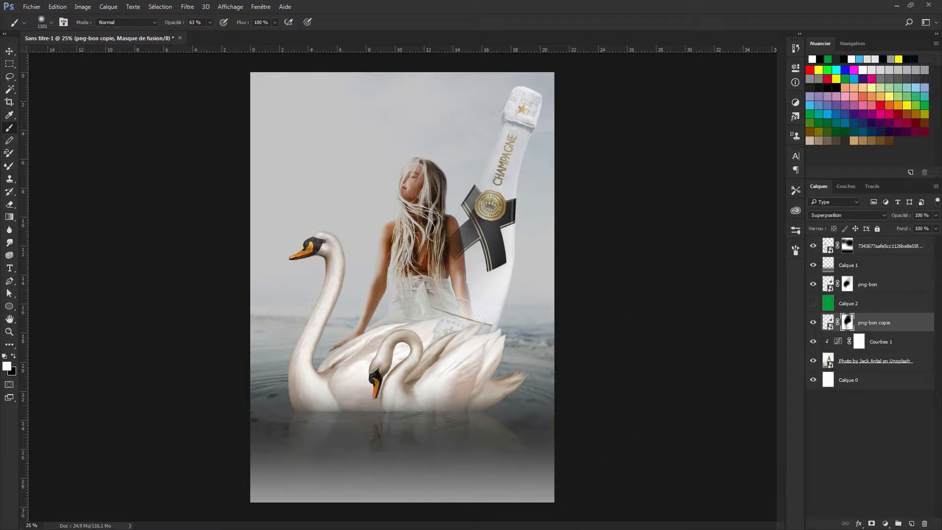
Add a new empty layer above the swan layer and choose a 551-pixel cloud-shaped brush
click(865, 246)
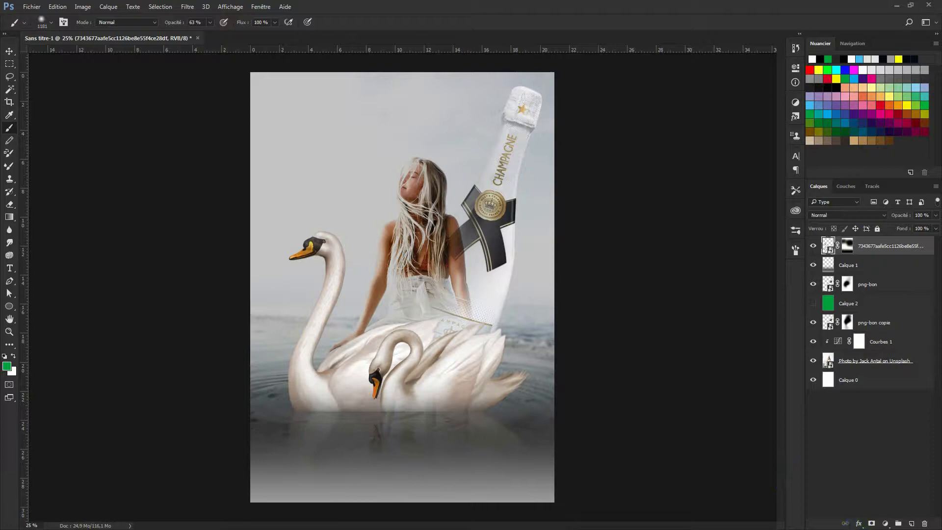
click(914, 524)
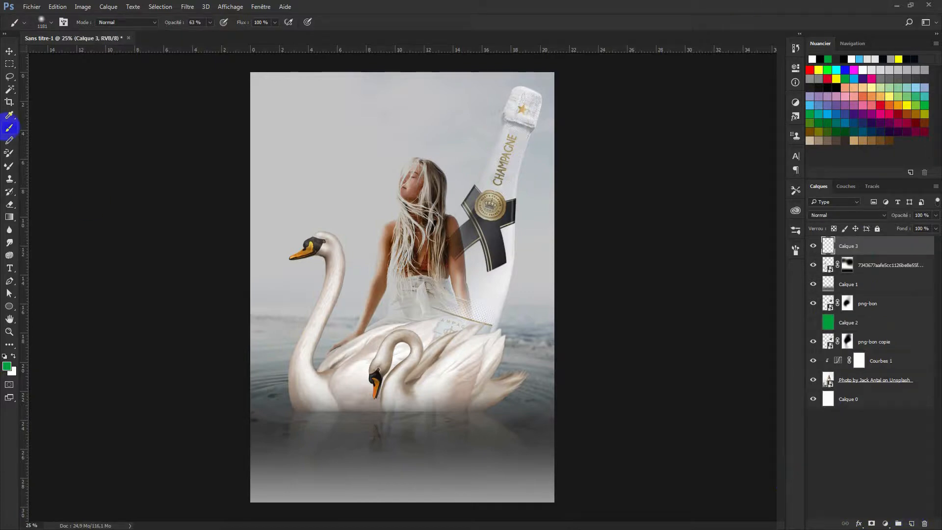
click(41, 25)
click(82, 96)
click(790, 362)
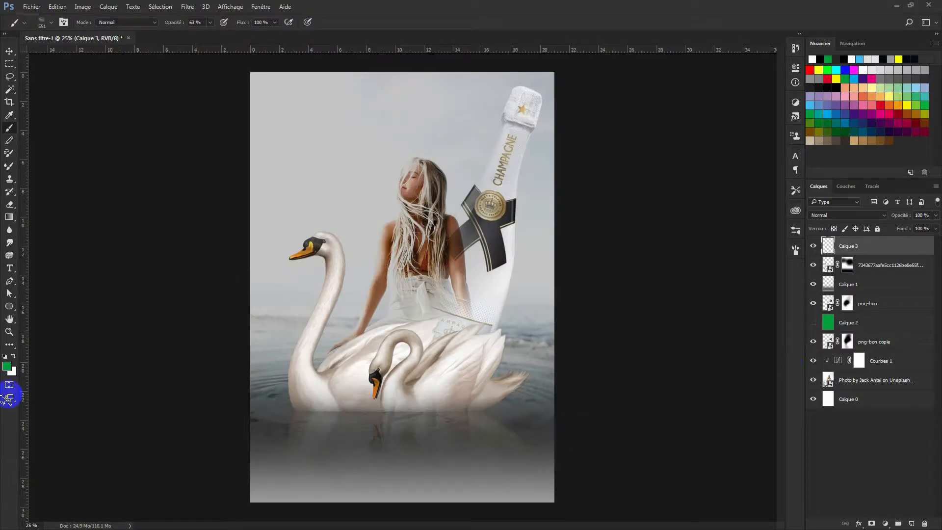
Swap the foreground and background colours and set the foreground to a light grey
click(13, 356)
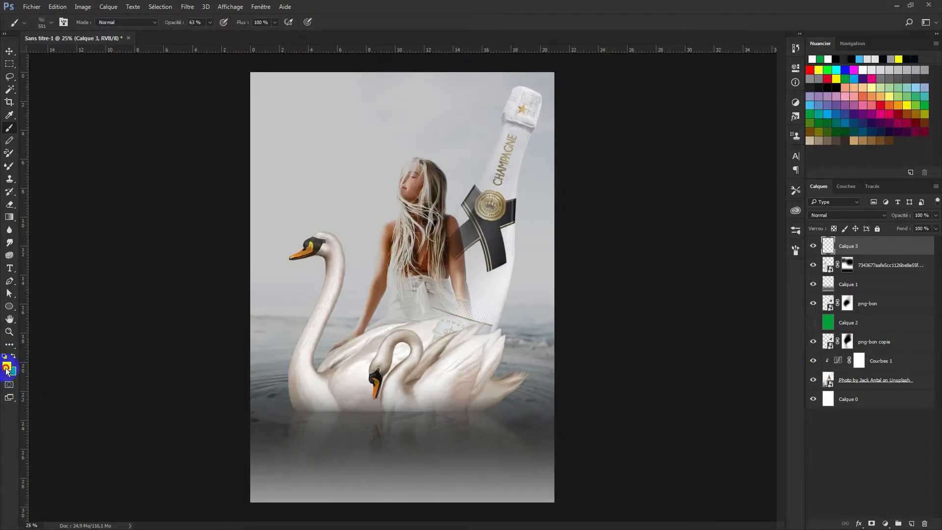
click(6, 367)
click(628, 203)
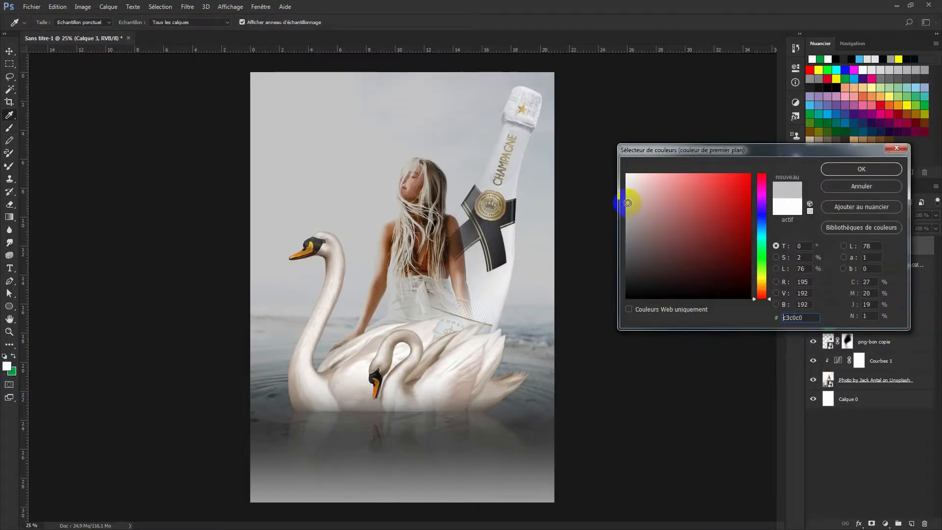
click(850, 170)
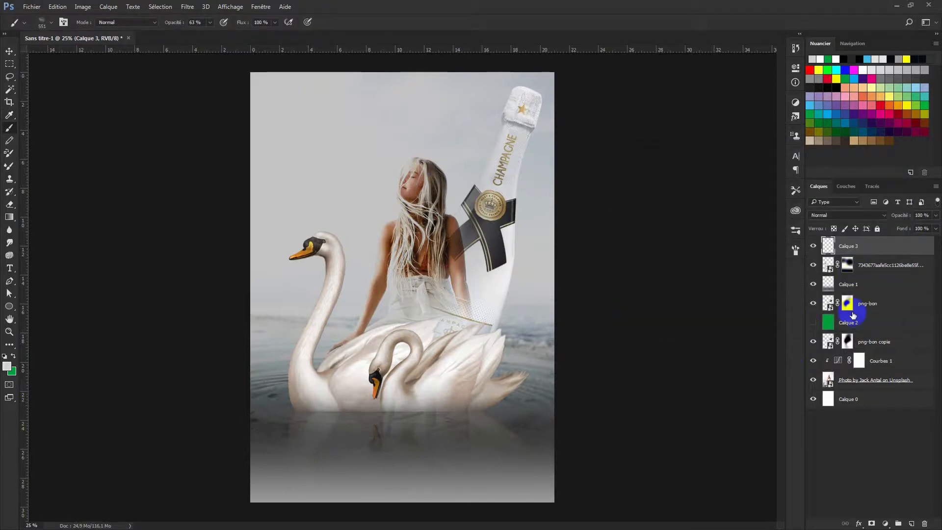
Make the green Calque 2 layer visible and move it directly below Calque 3, keeping the other layers shown
drag(813, 307, 814, 265)
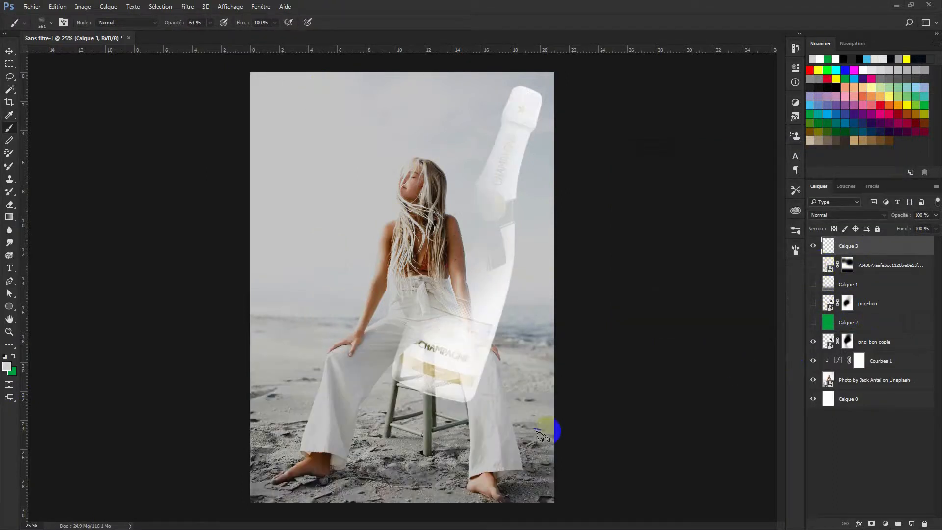
click(813, 322)
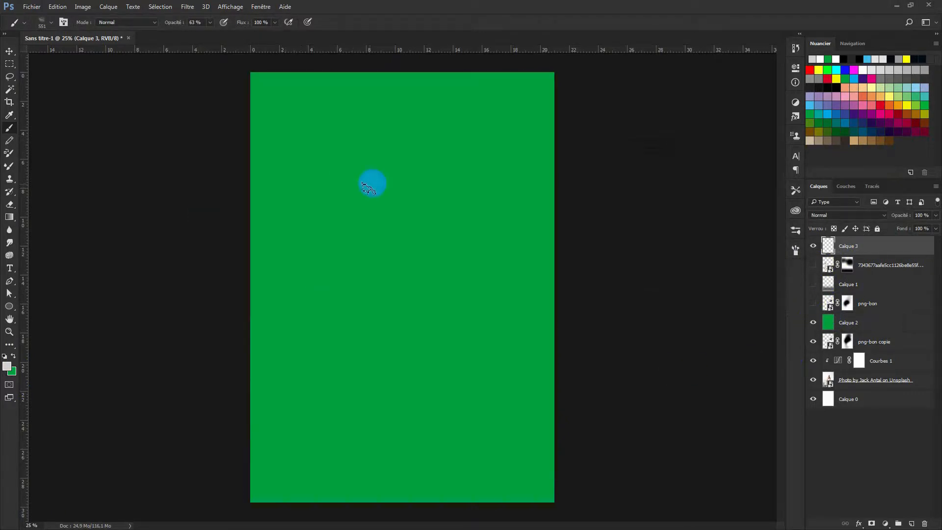
drag(810, 263, 810, 305)
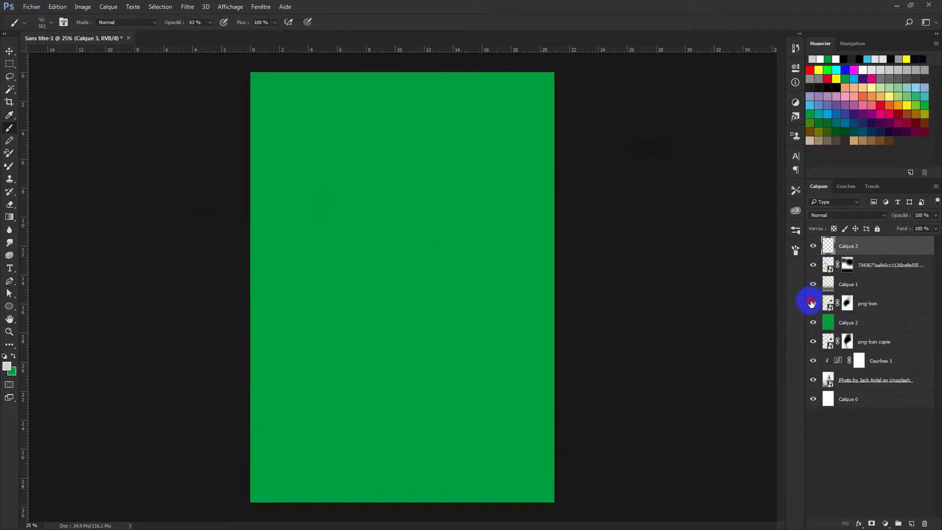
drag(875, 319, 859, 260)
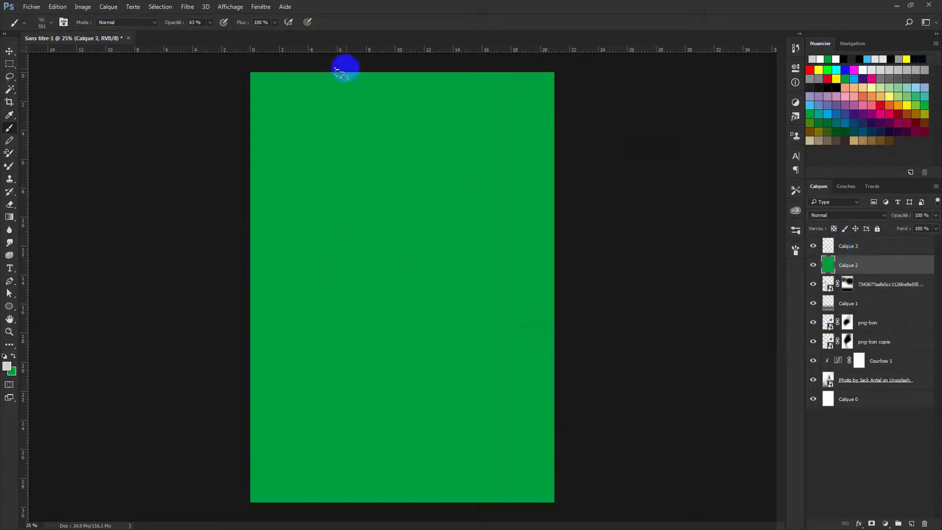
Test the cloud brush in light grey along the outer areas of the green Calque 2 layer
drag(337, 71, 204, 208)
mouse_move(334, 186)
mouse_down()
mouse_move(362, 169)
mouse_move(392, 168)
mouse_up()
drag(321, 69, 229, 293)
mouse_move(277, 68)
mouse_down()
mouse_move(284, 231)
mouse_move(333, 455)
mouse_move(432, 458)
mouse_move(506, 359)
mouse_up()
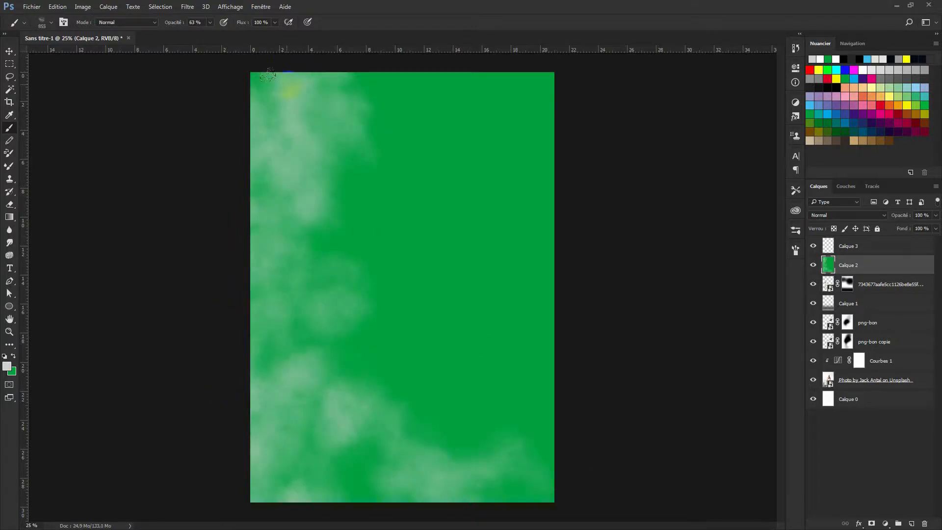
Raise the brush opacity to 100% and paint denser light grey clouds around the green layer
click(211, 22)
drag(210, 34, 463, 49)
mouse_move(306, 78)
mouse_down()
mouse_move(318, 93)
mouse_move(299, 113)
mouse_move(206, 423)
mouse_move(377, 490)
mouse_move(506, 506)
mouse_up()
mouse_move(252, 118)
mouse_down()
mouse_move(281, 72)
mouse_move(566, 80)
mouse_move(572, 375)
mouse_move(562, 413)
mouse_up()
mouse_move(253, 83)
mouse_down()
mouse_move(368, 367)
mouse_move(412, 375)
mouse_move(325, 461)
mouse_up()
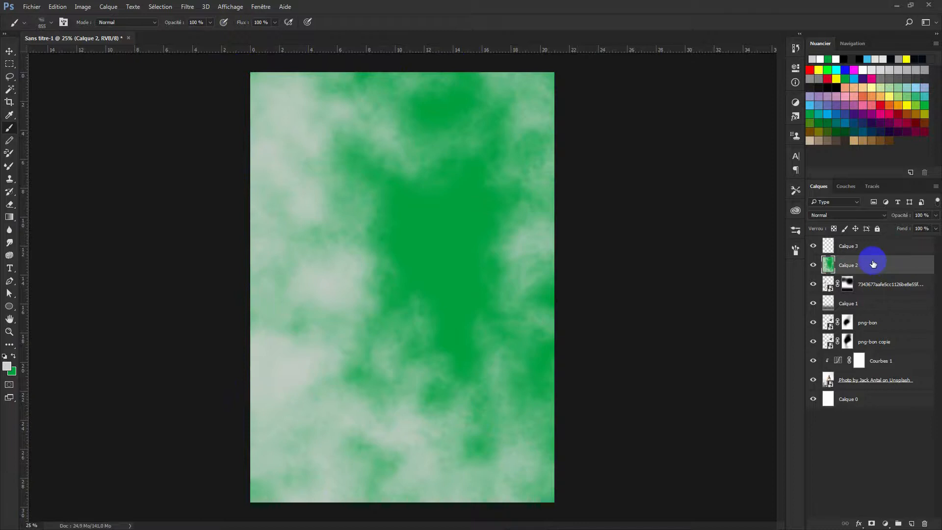
Swap green to the foreground and refill the whole Calque 2 layer with it
key(x)
key(shift+F5)
key(Return)
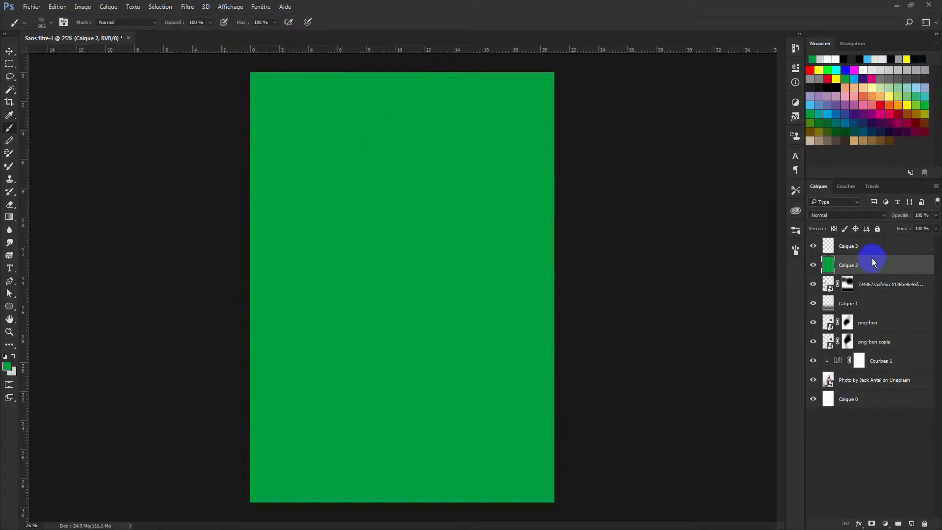
Paint dense light grey clouds across the empty Calque 3 layer with the cloud brush enlarged to 2071 px
click(862, 250)
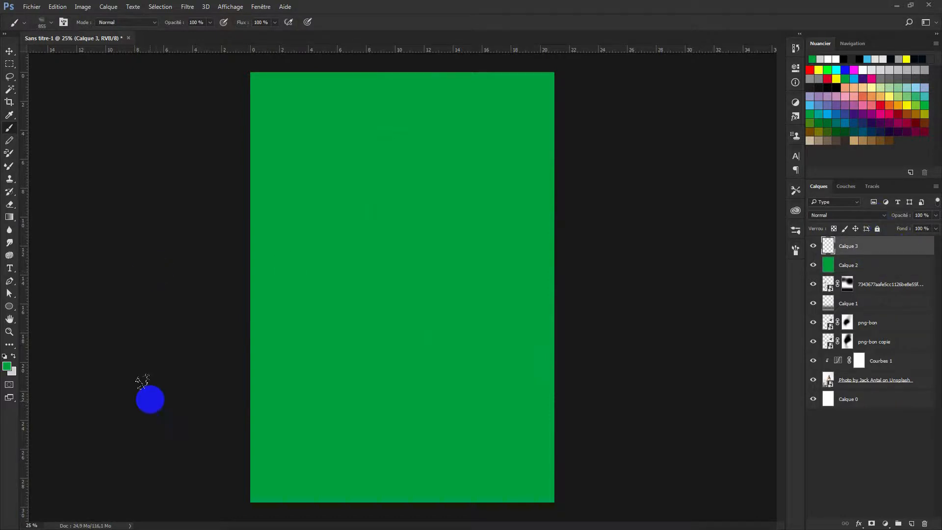
alt+drag(391, 408, 465, 393)
click(383, 102)
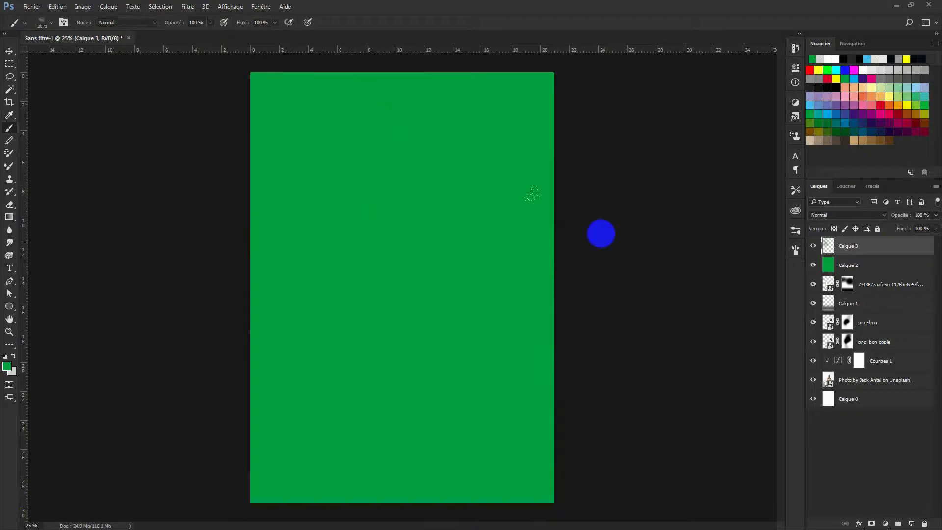
click(15, 357)
mouse_move(412, 141)
mouse_down()
mouse_move(249, 157)
mouse_move(231, 254)
mouse_move(287, 173)
mouse_move(216, 412)
mouse_move(303, 505)
mouse_move(511, 522)
mouse_move(301, 466)
mouse_move(296, 123)
mouse_move(258, 109)
mouse_move(519, 77)
mouse_move(629, 359)
mouse_move(577, 460)
mouse_move(286, 117)
mouse_up()
mouse_move(502, 114)
mouse_down()
mouse_move(290, 78)
mouse_move(343, 203)
mouse_up()
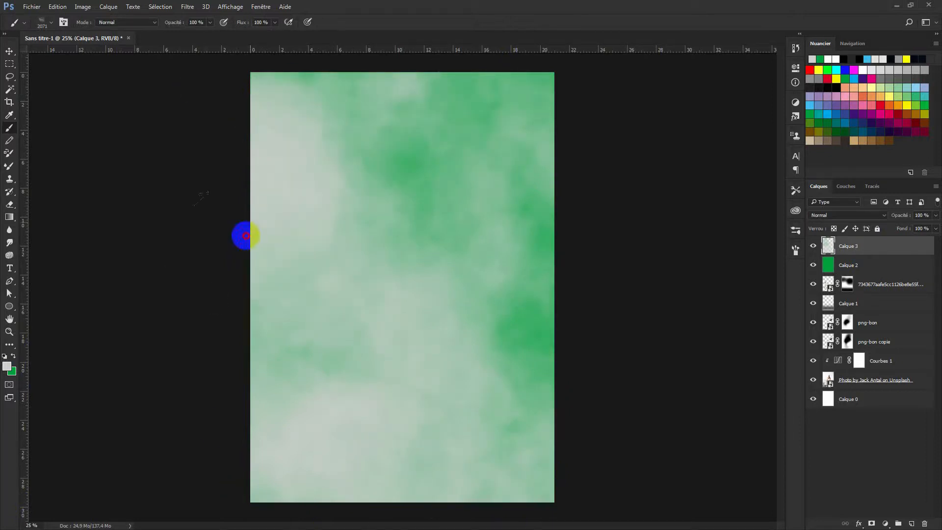
Add a mask to Calque 3, thin the central clouds with black, and restore some along the edges in white at 1207 px
click(872, 524)
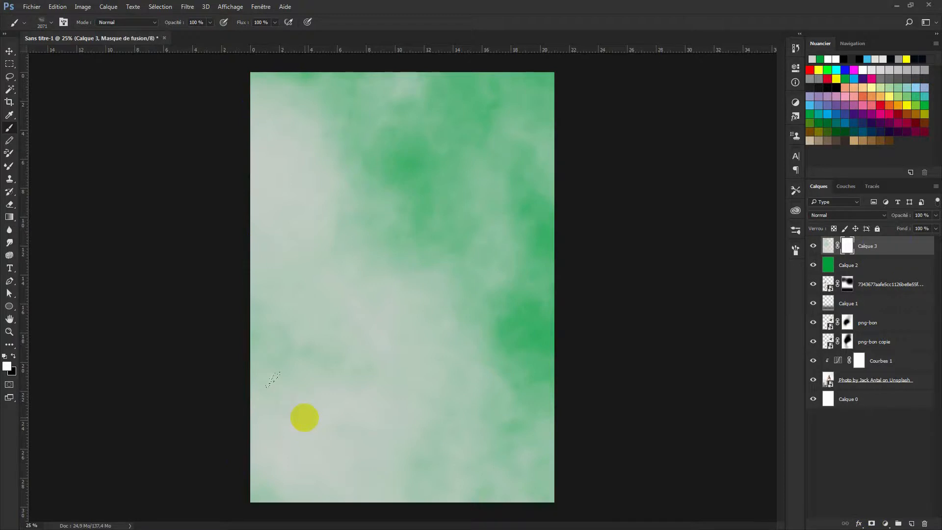
key(x)
mouse_move(484, 200)
mouse_down()
mouse_move(412, 181)
mouse_move(444, 404)
mouse_move(397, 332)
mouse_up()
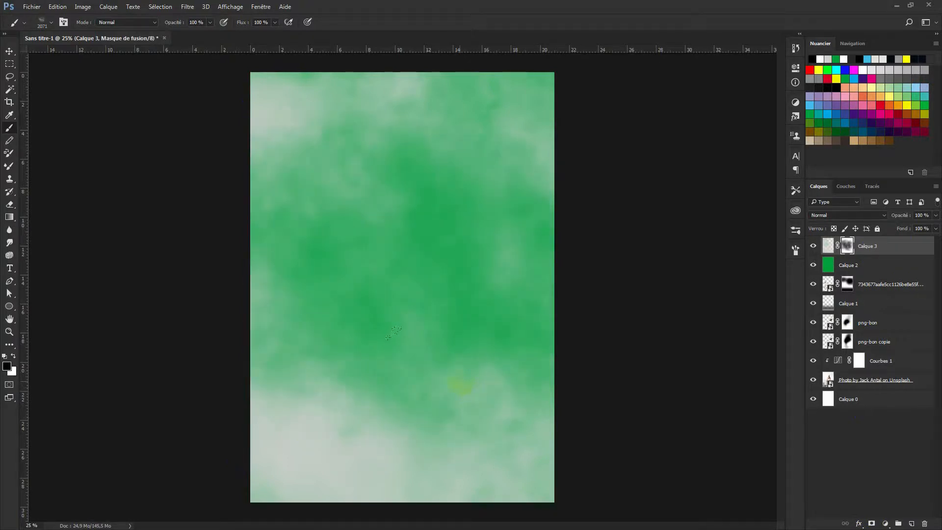
alt+drag(365, 240, 290, 259)
mouse_move(271, 149)
mouse_down()
mouse_move(234, 280)
mouse_move(223, 451)
mouse_move(314, 379)
mouse_move(586, 254)
mouse_move(509, 358)
mouse_move(514, 440)
mouse_move(561, 465)
mouse_up()
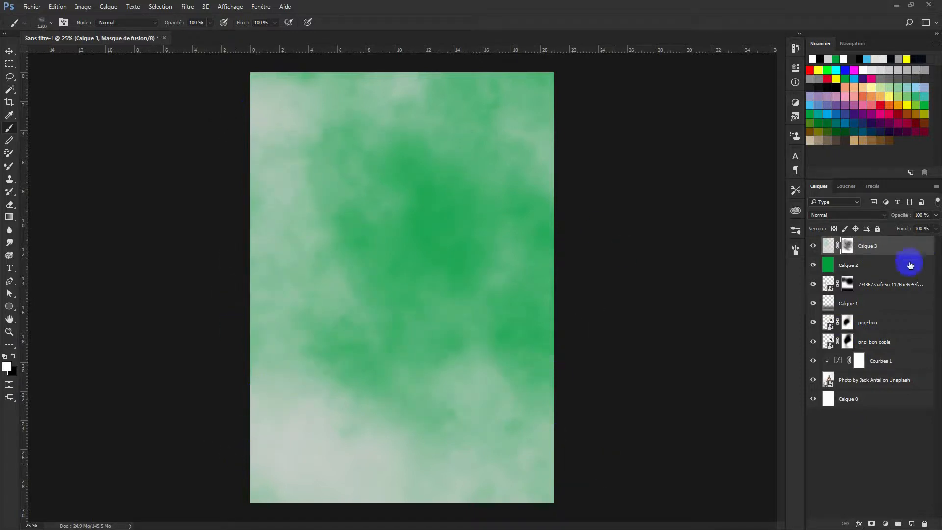
Hide the green Calque 2 layer and compare the composite with and without the Calque 3 clouds
click(813, 264)
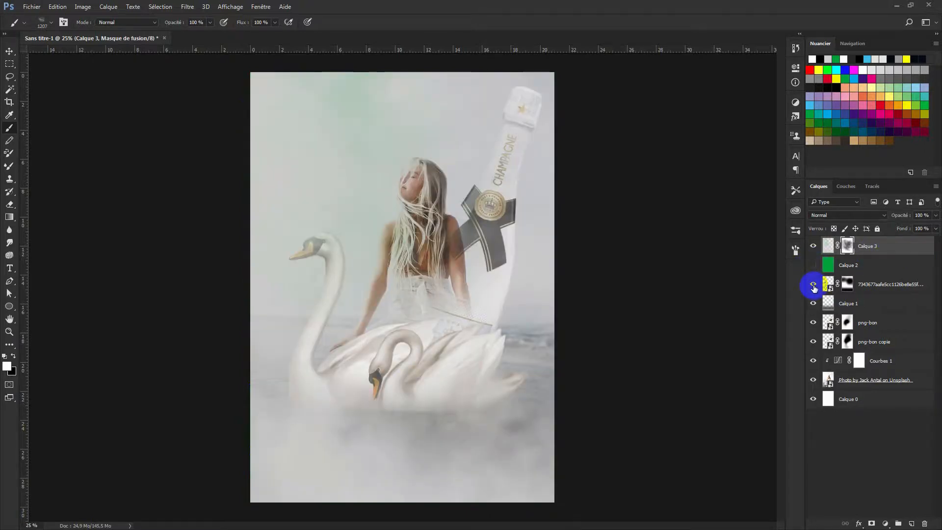
double_click(812, 247)
Try the Produit blending mode on the Calque 3 cloud layer
click(879, 215)
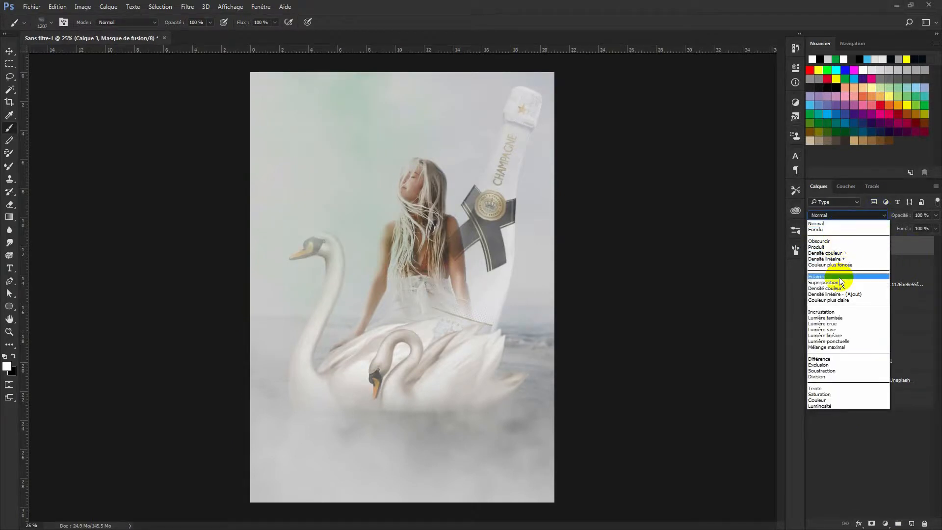
click(840, 248)
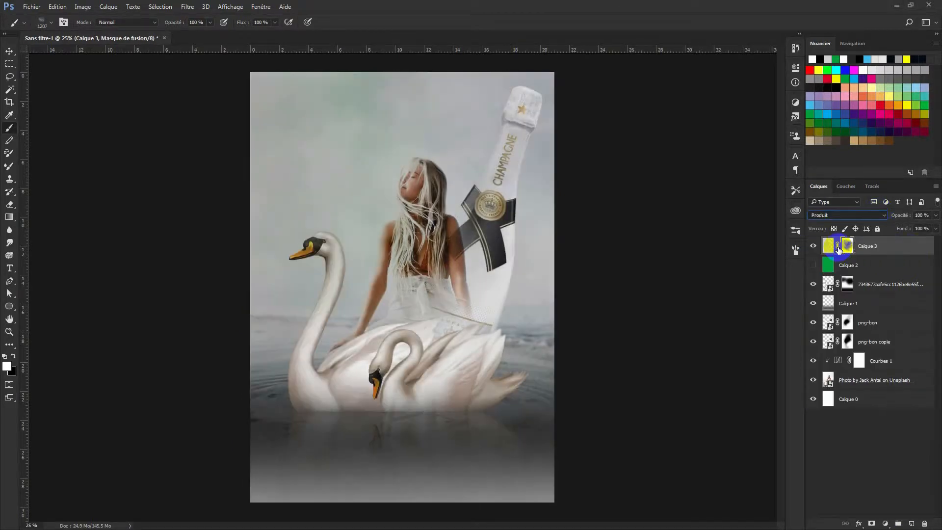
click(828, 246)
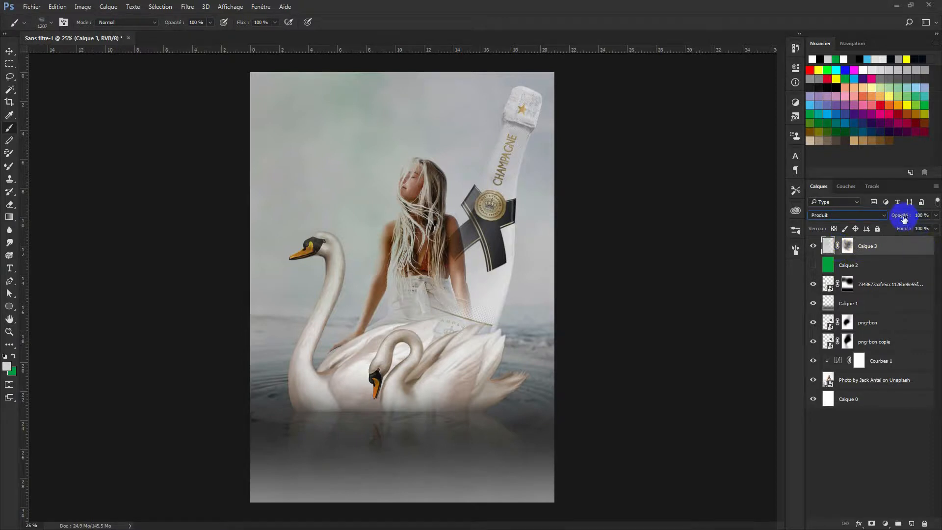
click(922, 215)
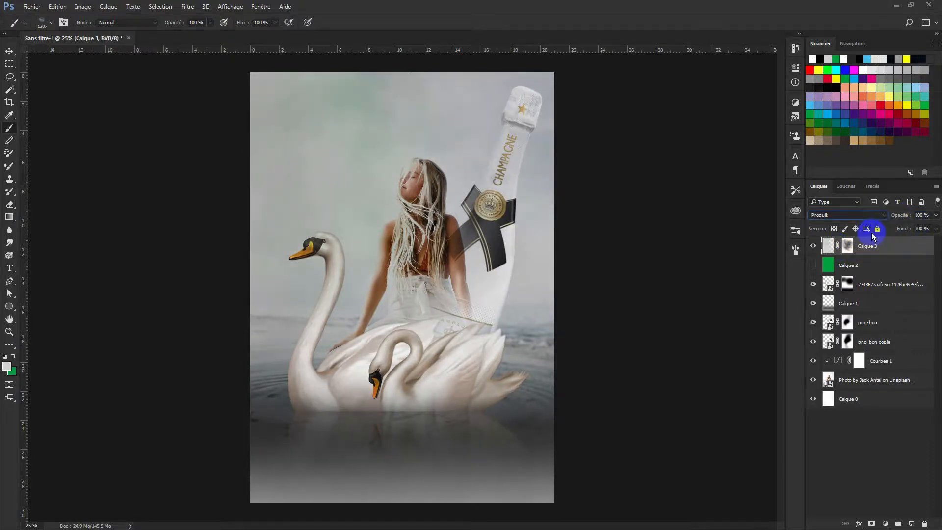
Set the Calque 3 blending mode to Superposition and lower its opacity to 96%
click(879, 215)
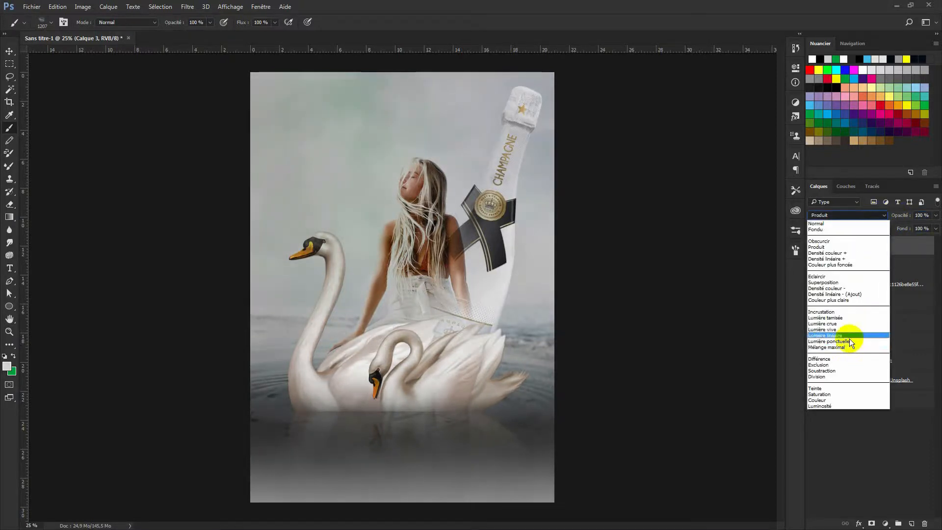
click(842, 283)
mouse_move(900, 213)
mouse_down()
mouse_move(870, 221)
mouse_move(899, 221)
mouse_up()
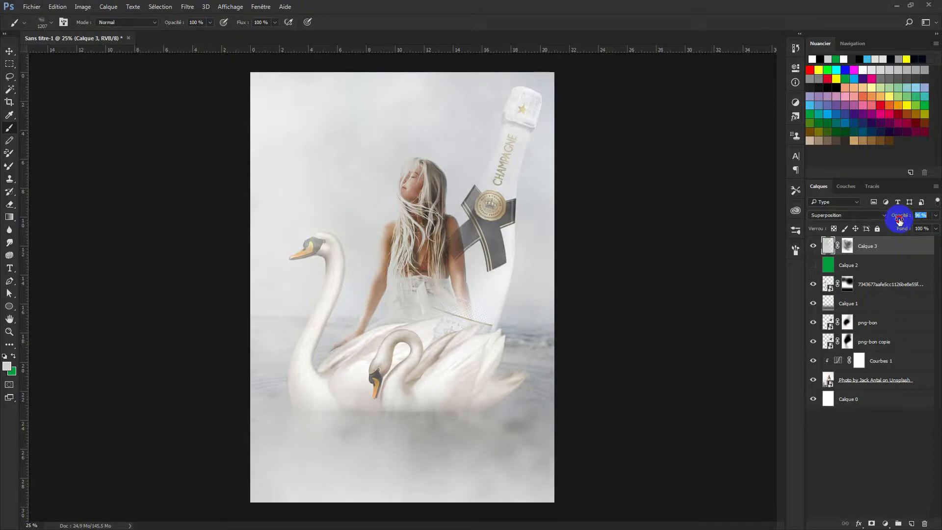
Add a colour overlay (Incrustation couleur) in grey #757272 to the Calque 3 clouds
double_click(925, 242)
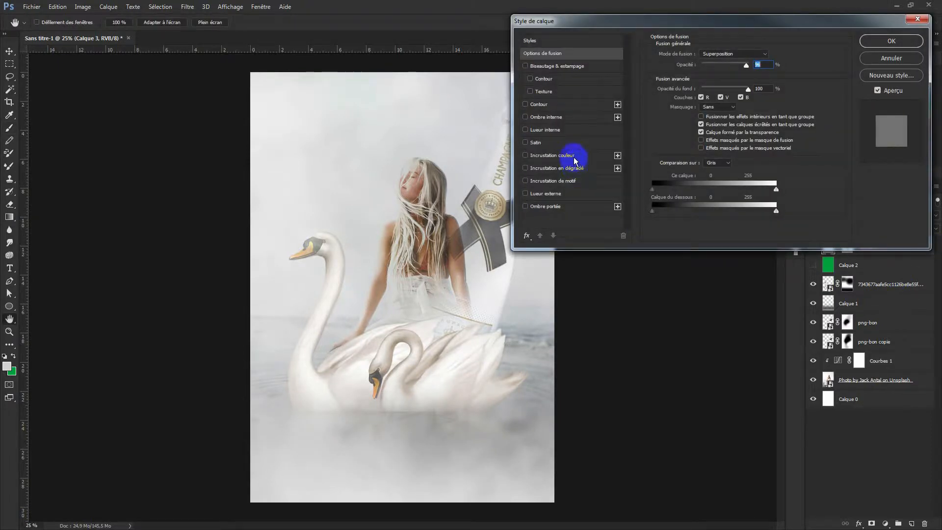
click(575, 158)
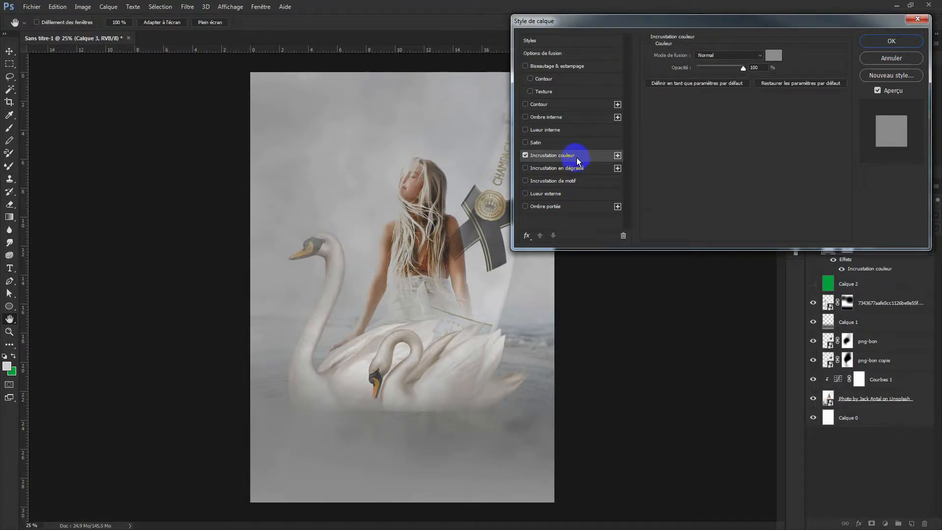
click(774, 55)
drag(635, 239, 629, 241)
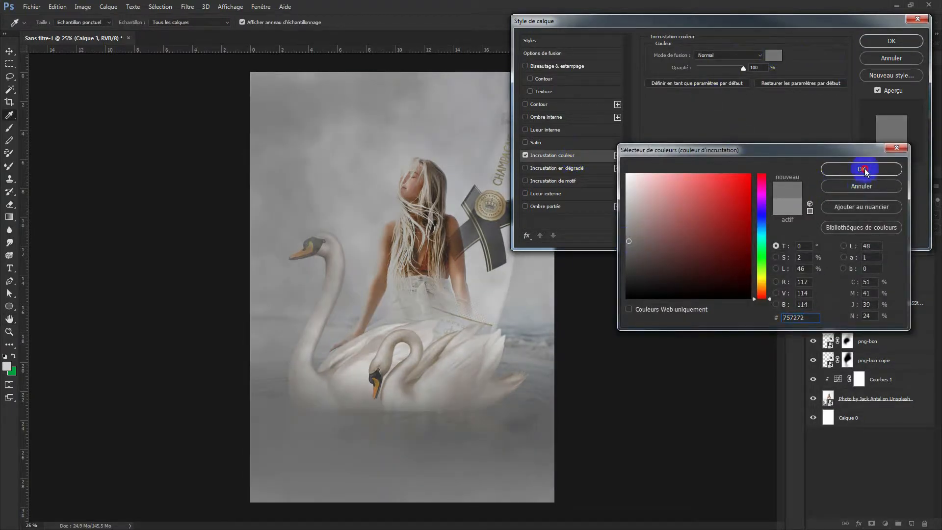
click(862, 169)
click(891, 41)
Lower the opacity of Calque 3 to 62%, keeping its fill at 100%
mouse_move(907, 220)
mouse_down()
mouse_move(883, 232)
mouse_move(904, 231)
mouse_up()
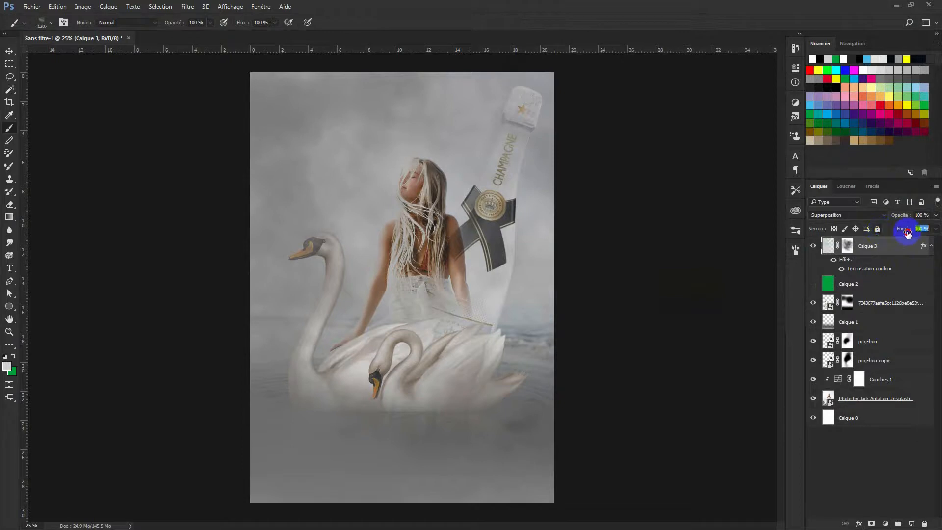
click(899, 241)
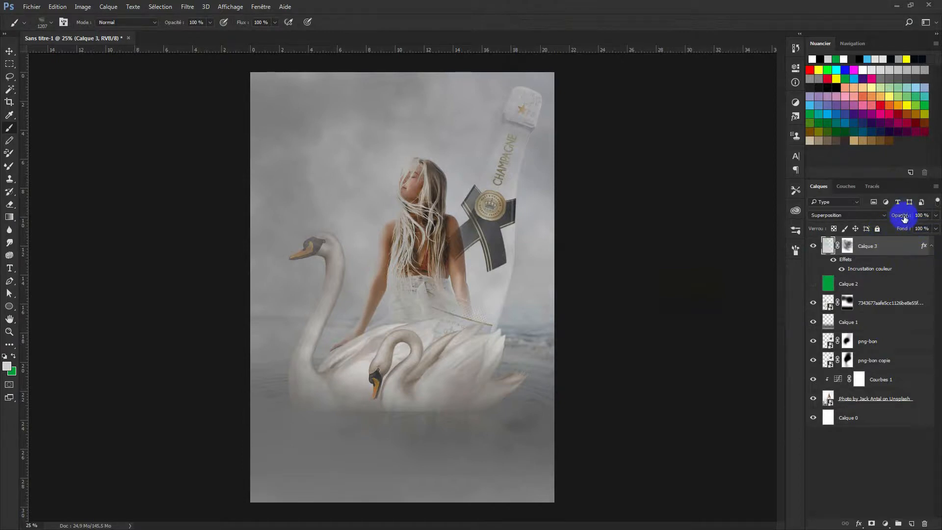
drag(905, 217, 886, 219)
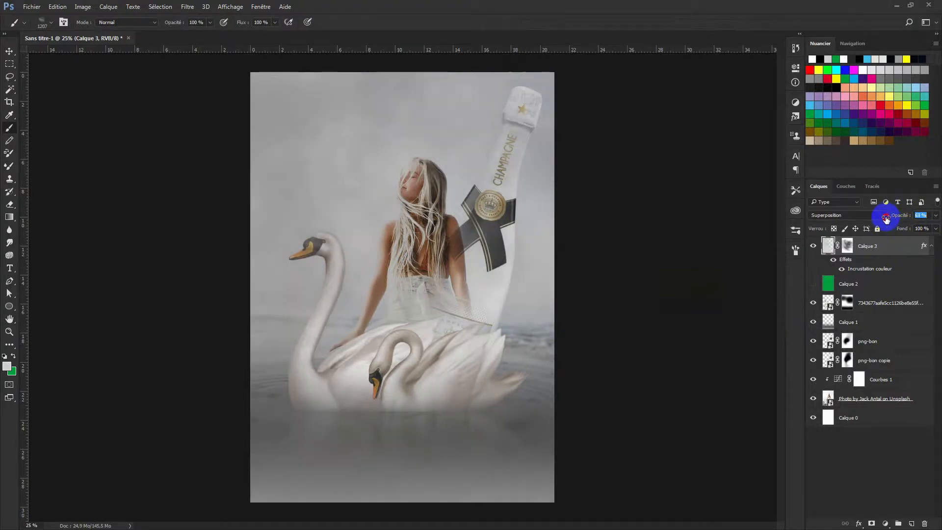
Target the Calque 3 mask and choose a soft round brush enlarged to 1311 px with 0% hardness
click(848, 246)
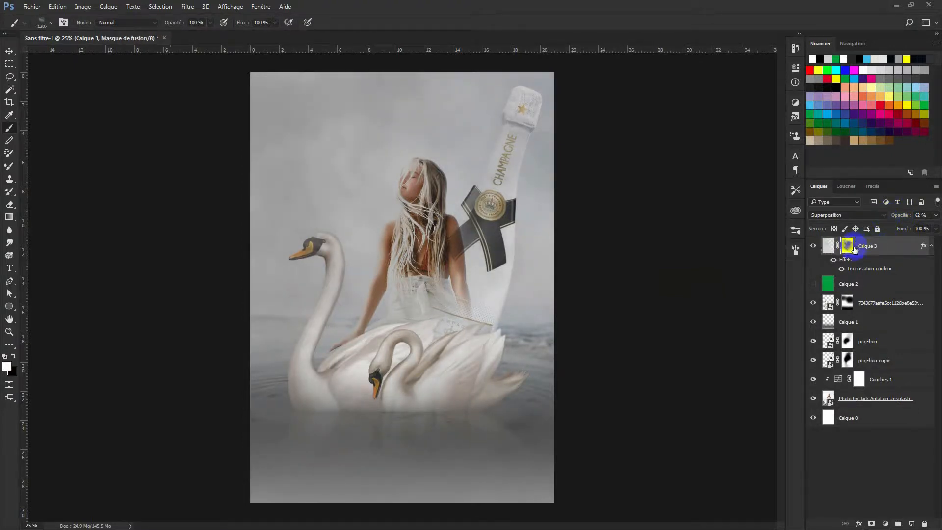
click(43, 22)
click(32, 126)
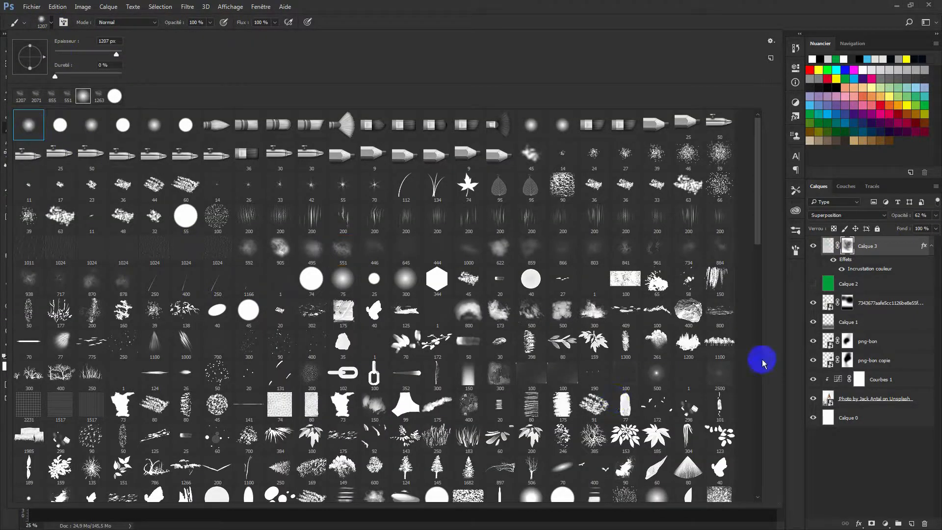
click(799, 392)
mouse_move(410, 349)
mouse_down()
mouse_move(451, 326)
mouse_move(442, 326)
mouse_up()
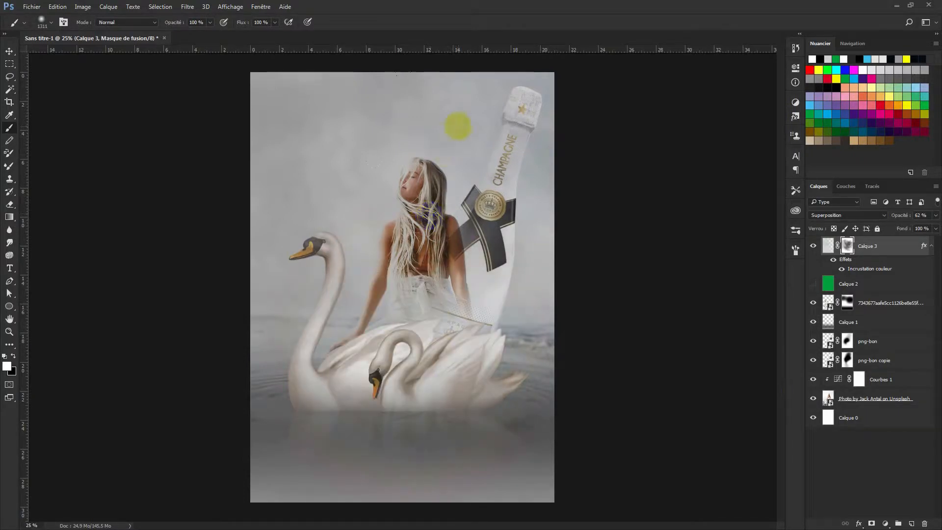
Try painting white on the Calque 3 mask over the woman and swans, and undo the stroke
drag(459, 128, 361, 414)
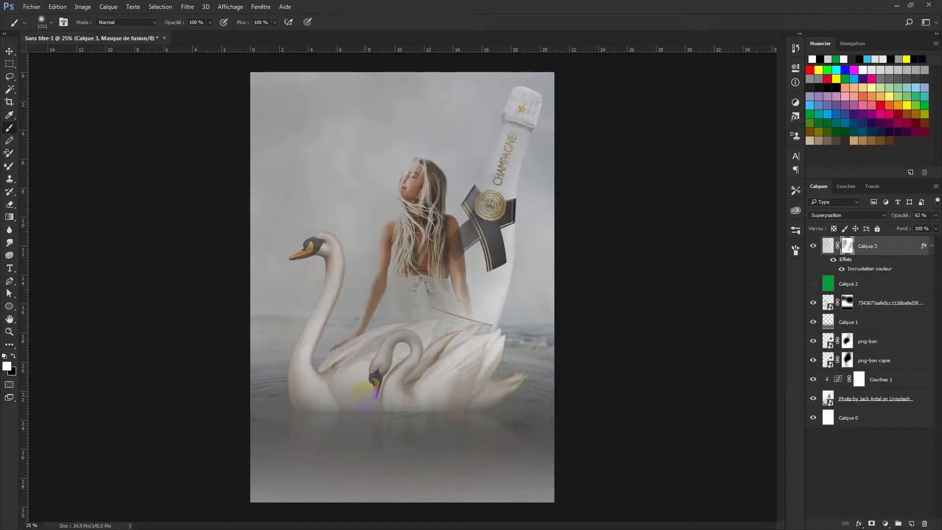
key(ctrl+z)
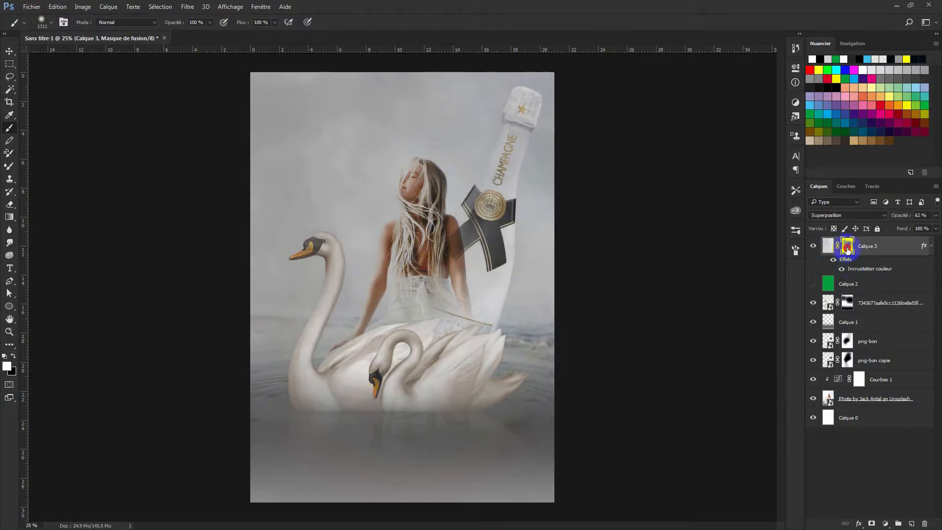
right_click(436, 261)
Paint black on the Calque 3 mask over the woman, bottle and swans, and switch to white to retouch the outer edges
key(x)
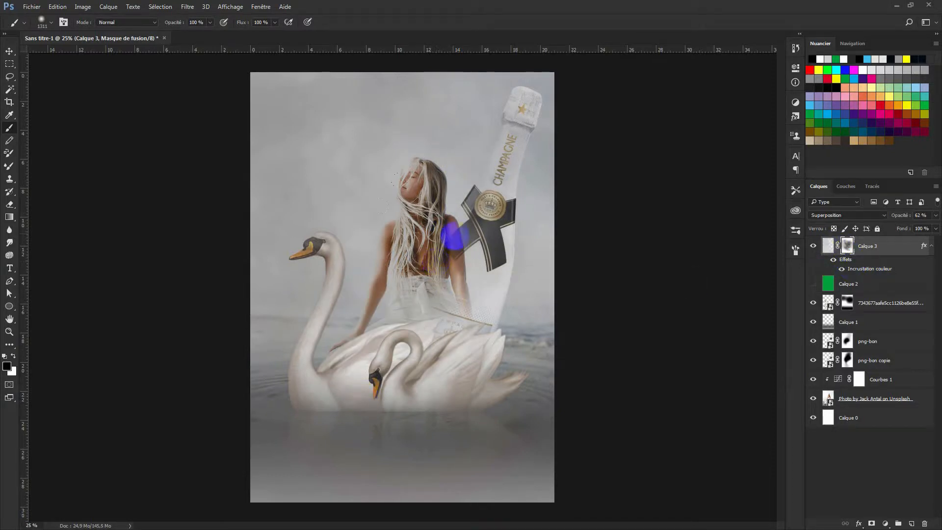
drag(463, 114, 391, 391)
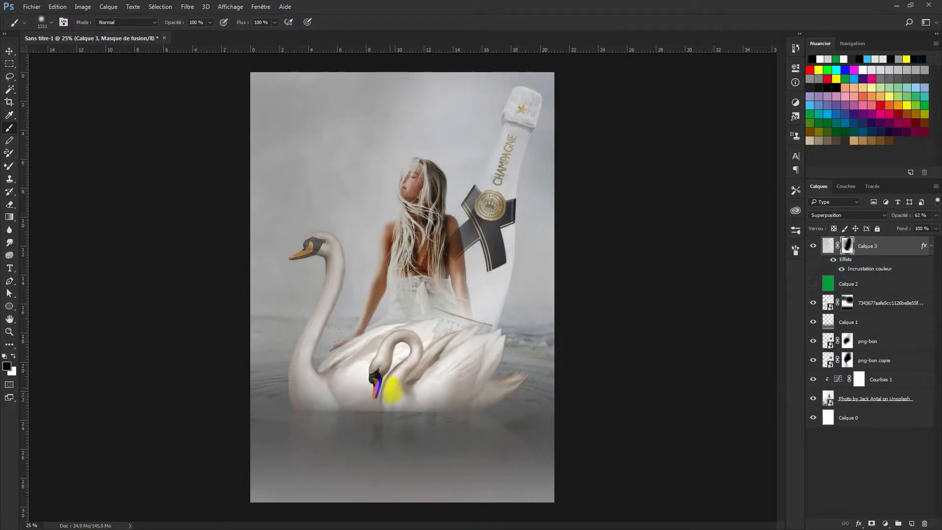
drag(450, 133, 343, 404)
drag(455, 177, 411, 380)
key(x)
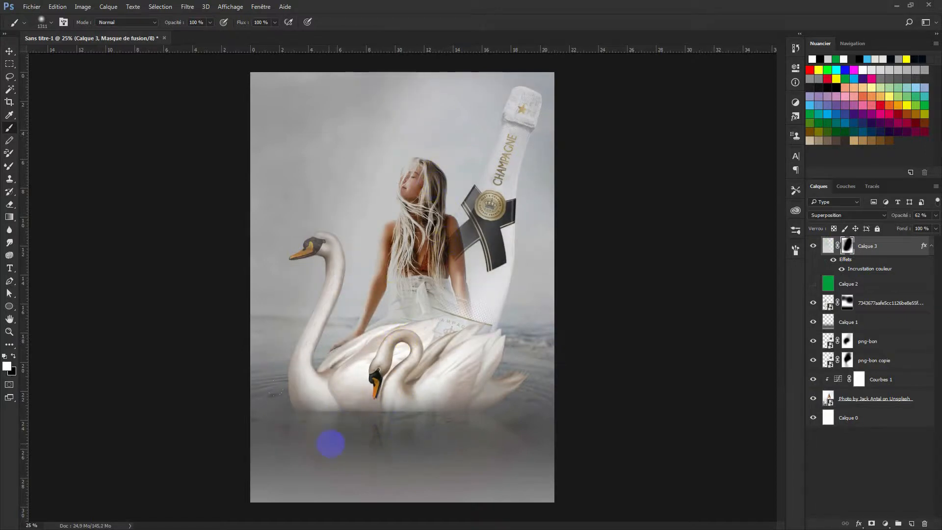
click(246, 370)
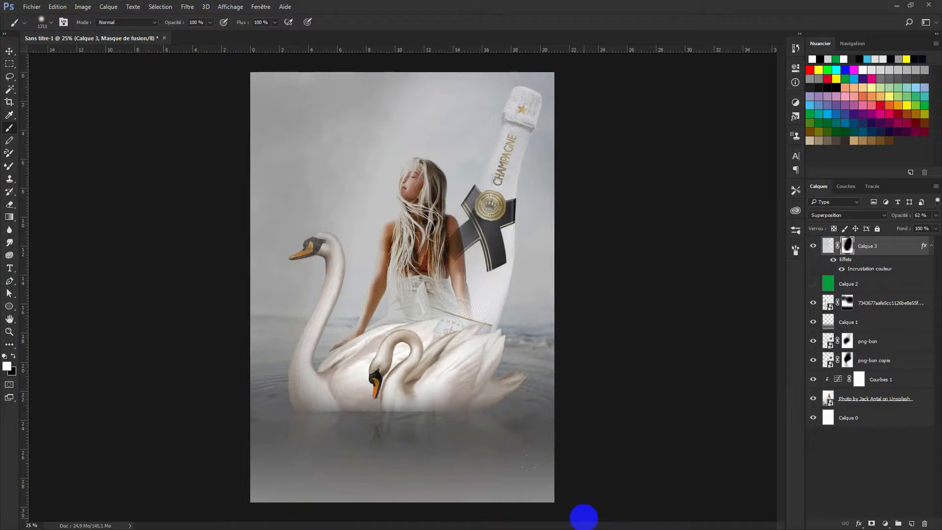
click(847, 339)
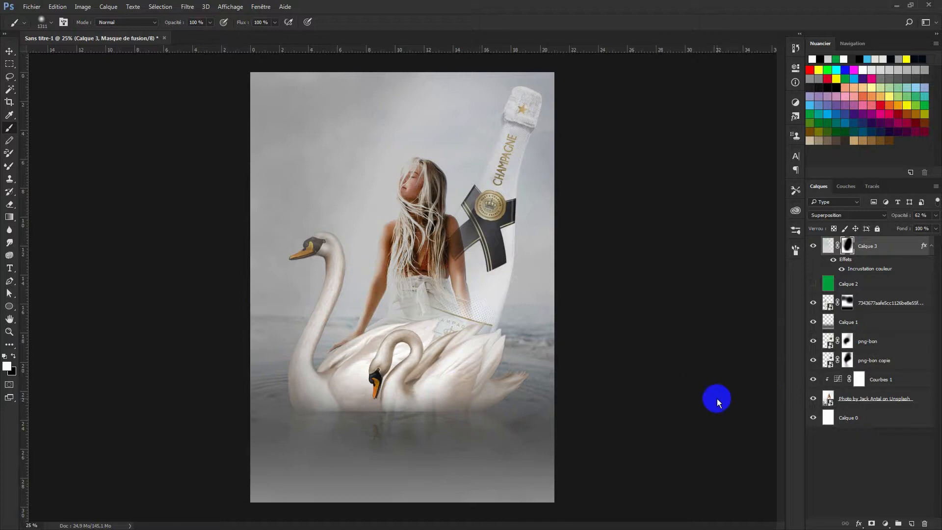
Add the text "DÉGUSTATION DE CHAMPAGNE" above Calque 3, in the upper-left sky area of the poster
click(881, 247)
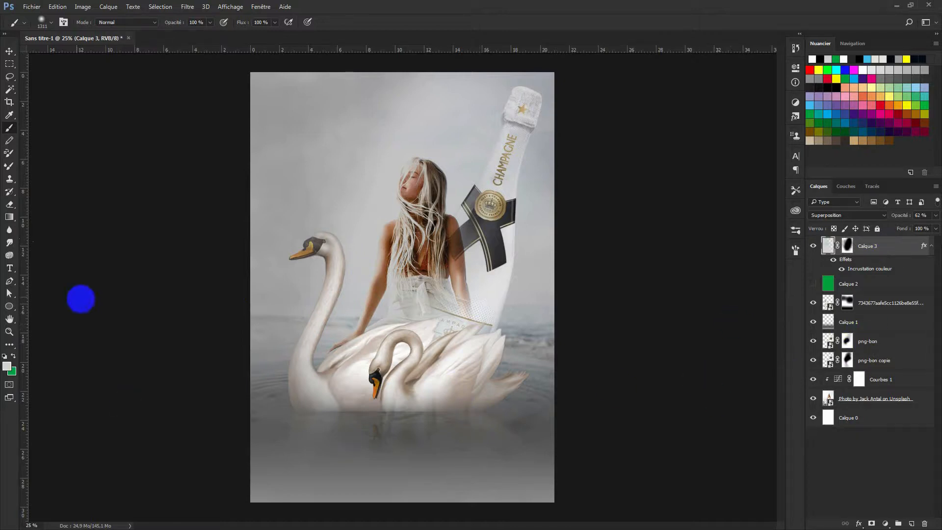
click(9, 268)
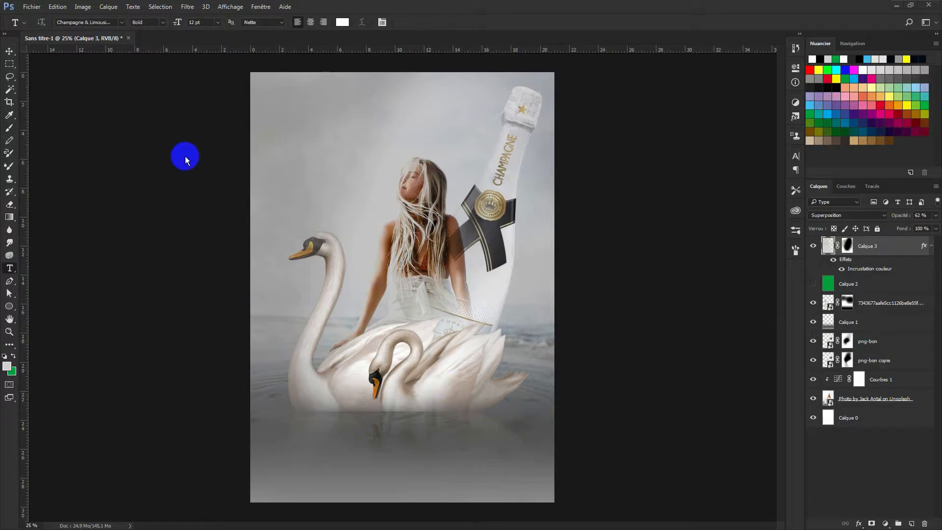
click(278, 99)
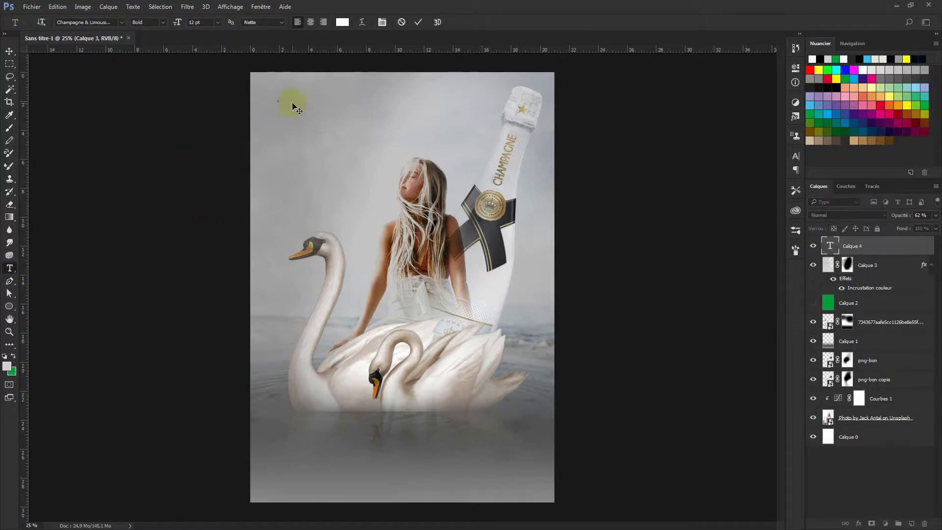
text(DÉGUSTATION DE CHAMPAGNE)
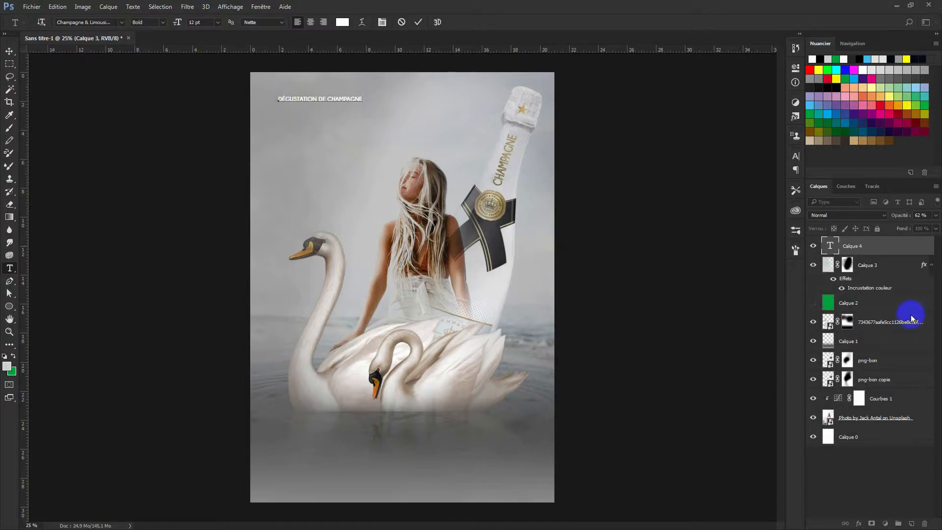
click(831, 245)
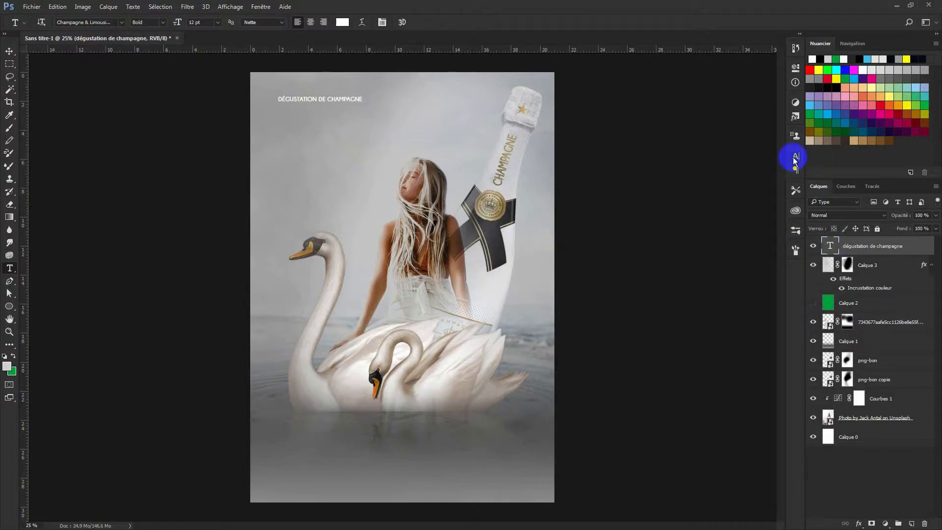
click(795, 157)
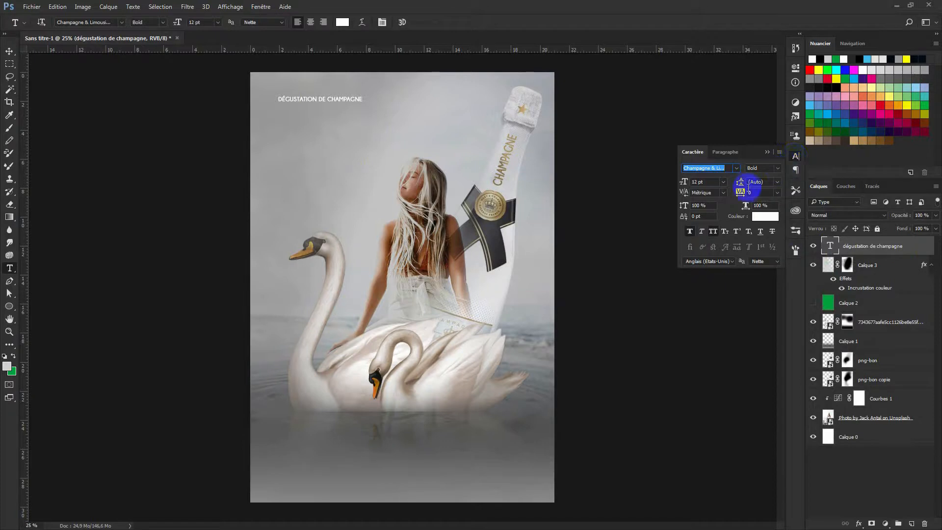
click(848, 247)
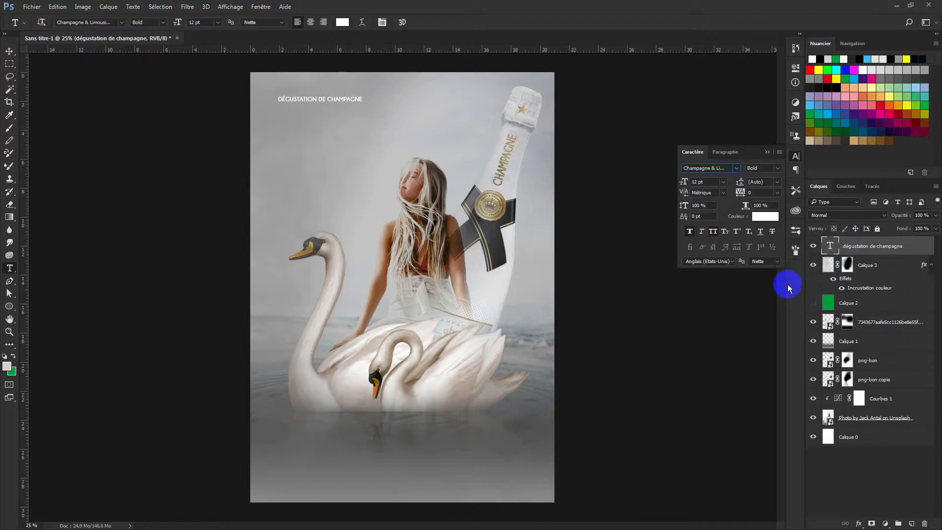
click(673, 315)
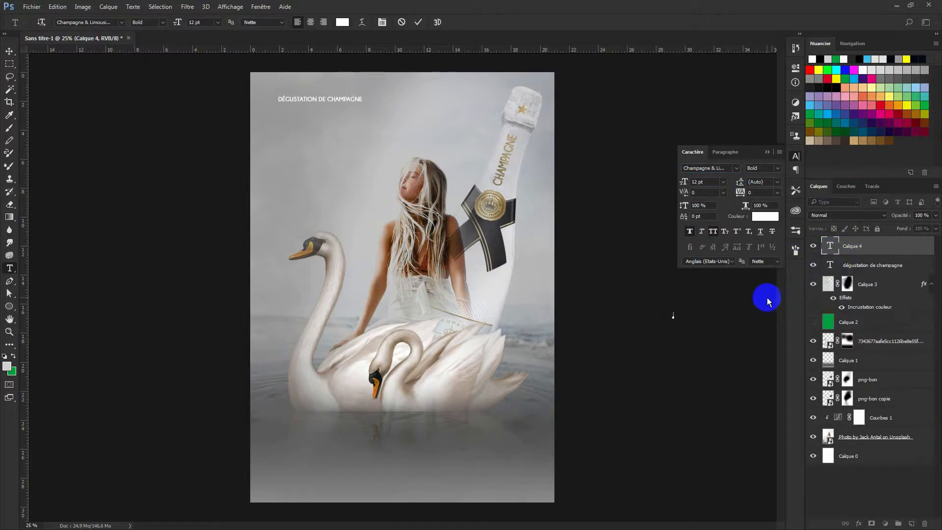
click(853, 265)
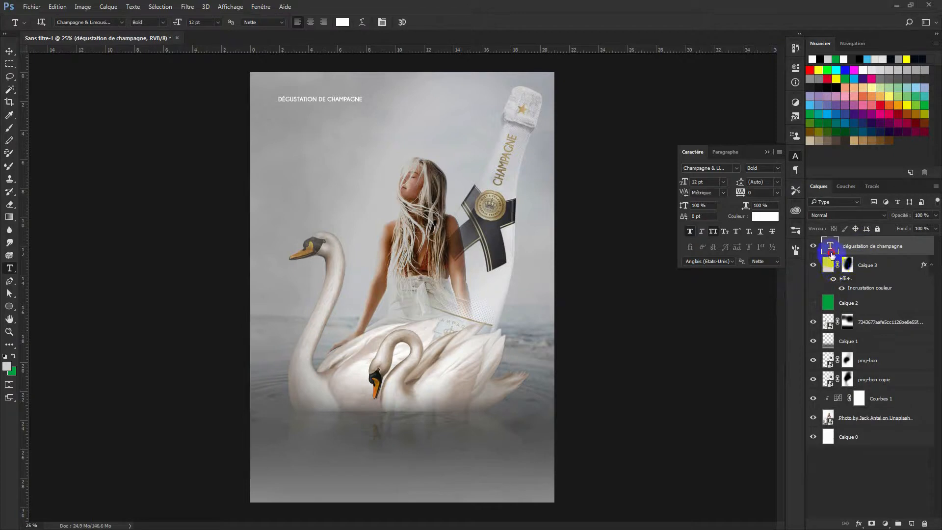
double_click(830, 255)
Enlarge the DÉGUSTATION DE CHAMPAGNE text proportionally to about 28.75 pt, keeping it anchored at its upper-left corner
click(864, 247)
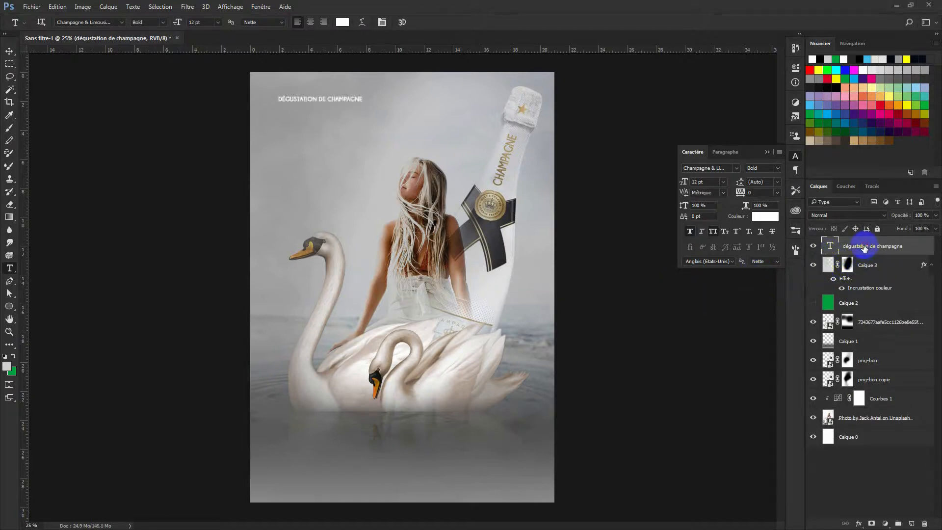
key(ctrl+t)
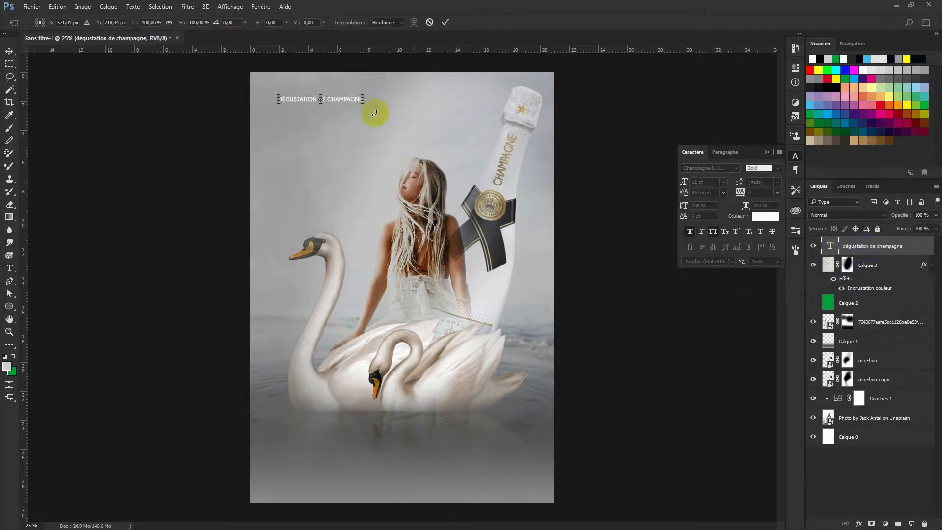
drag(364, 102, 476, 155)
key(Return)
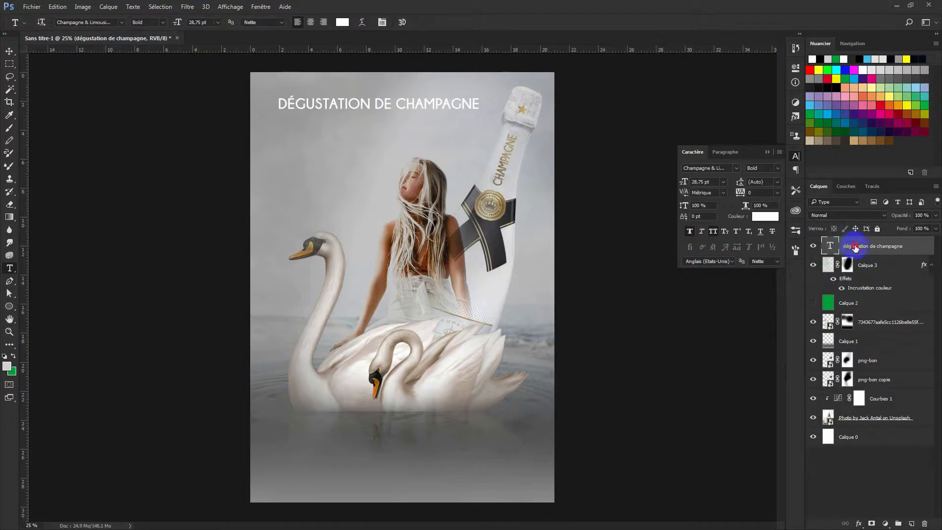
Duplicate the DÉGUSTATION DE CHAMPAGNE text layer and change the copy's text to DE TRADITION
key(ctrl+j)
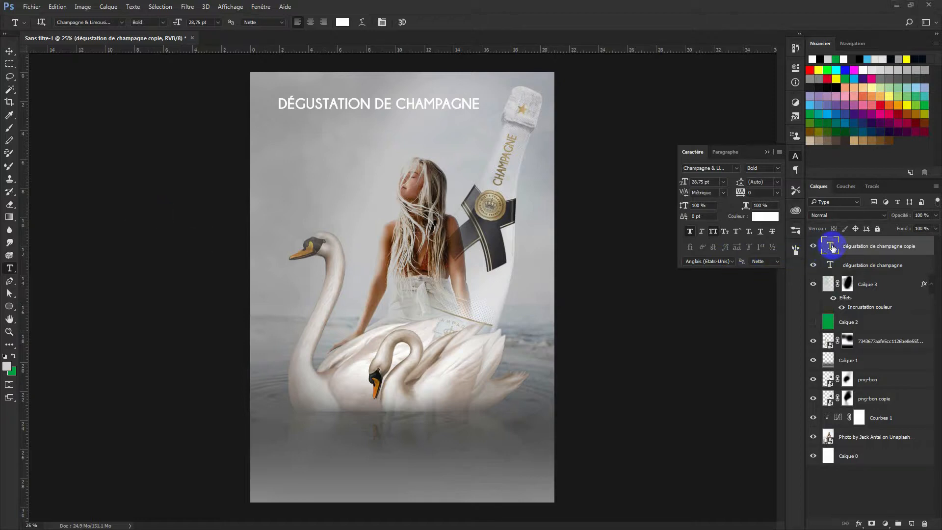
double_click(832, 247)
text(DE TRADITION)
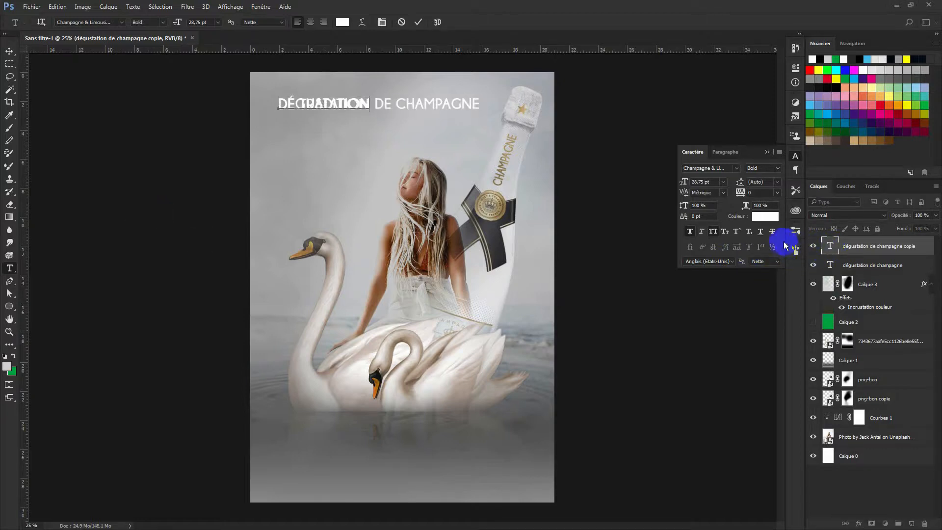
click(860, 252)
click(860, 263)
click(858, 247)
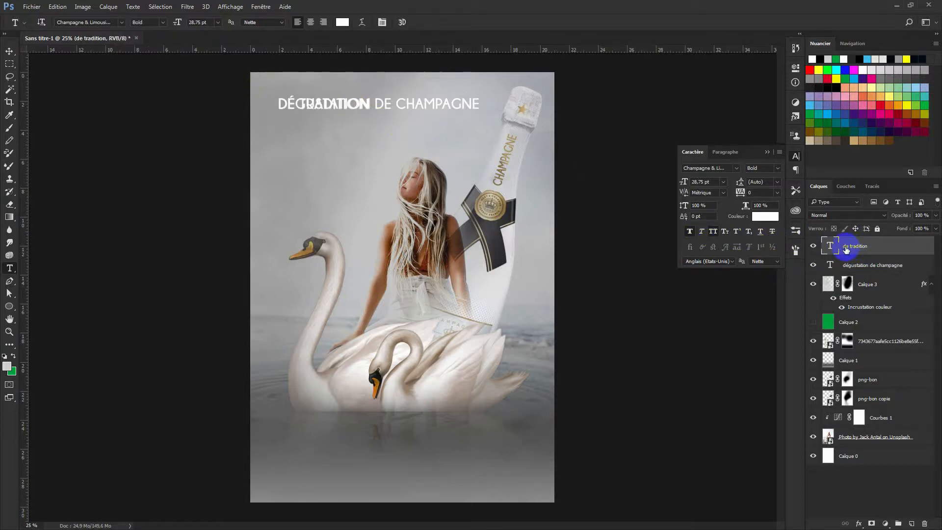
Move the DE TRADITION text directly below the title line, aligned with its left edge
key(ctrl+t)
drag(340, 107, 339, 129)
key(Return)
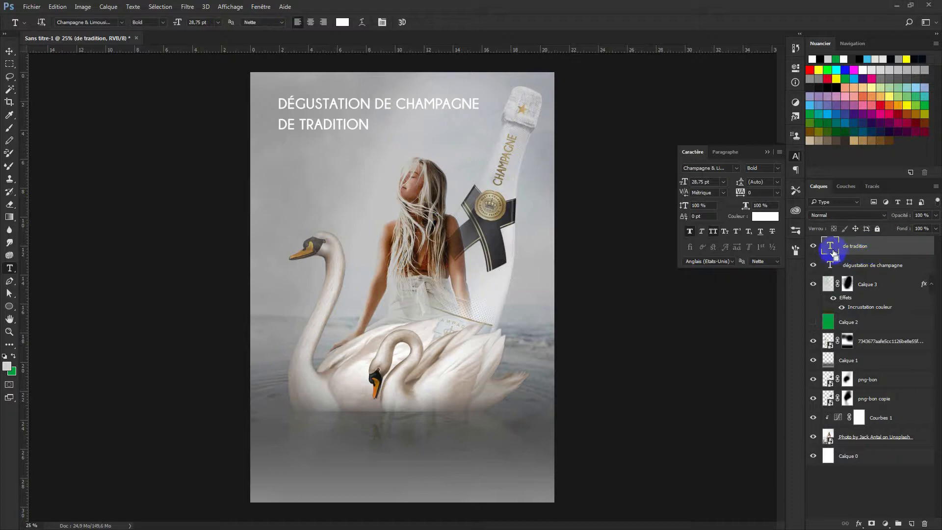
Duplicate the DE TRADITION text layer
key(ctrl+j)
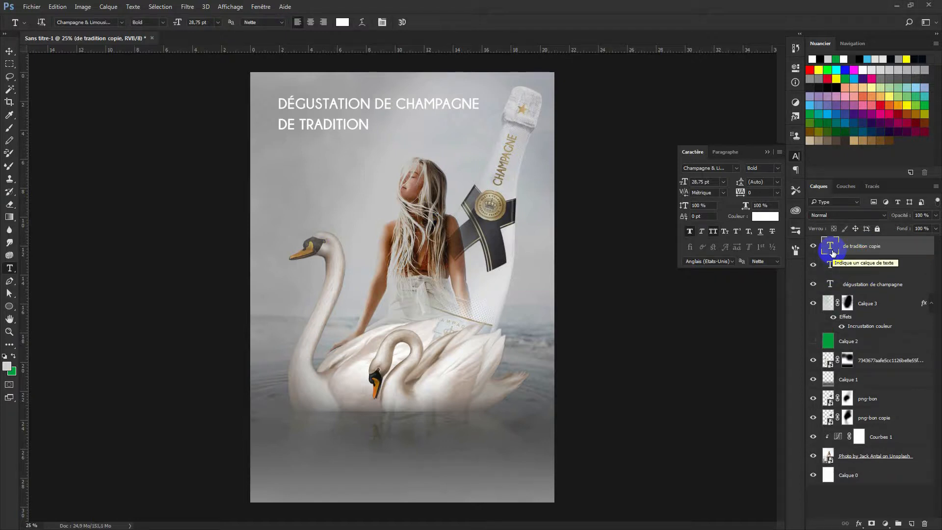
double_click(831, 252)
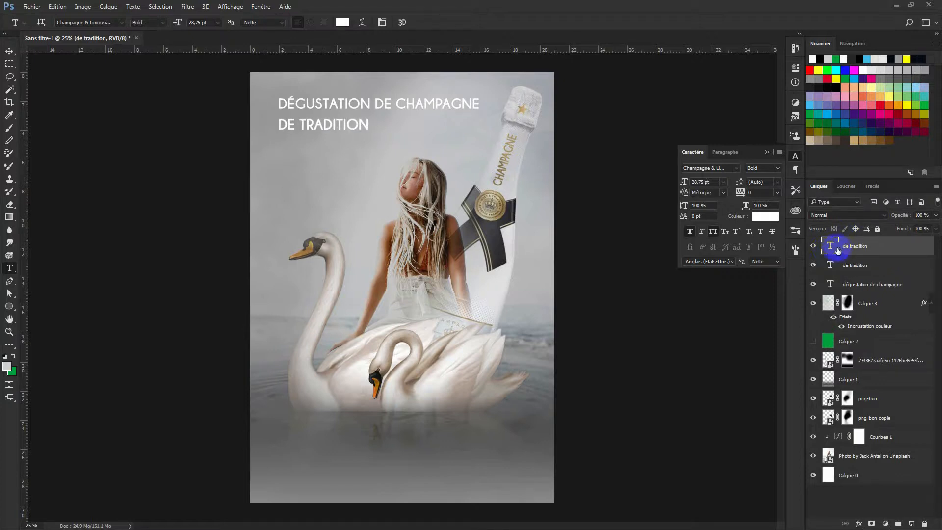
double_click(834, 251)
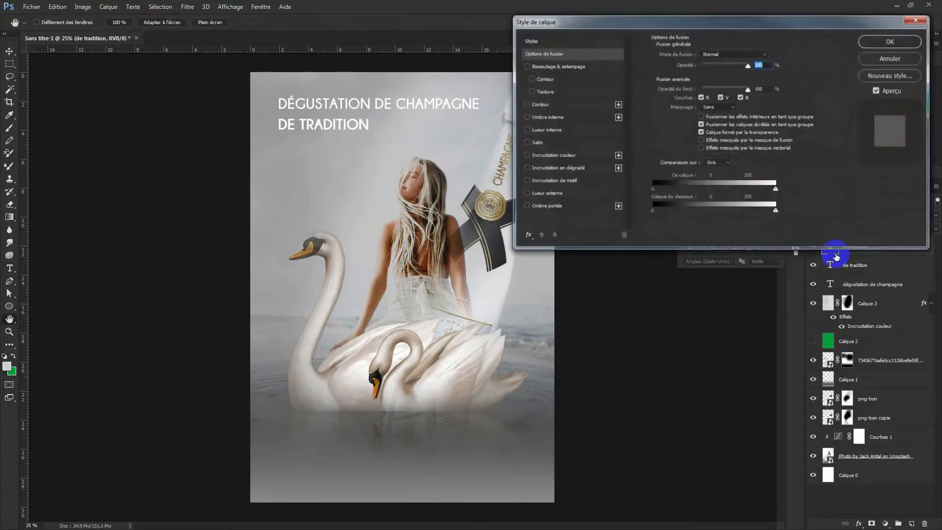
click(891, 59)
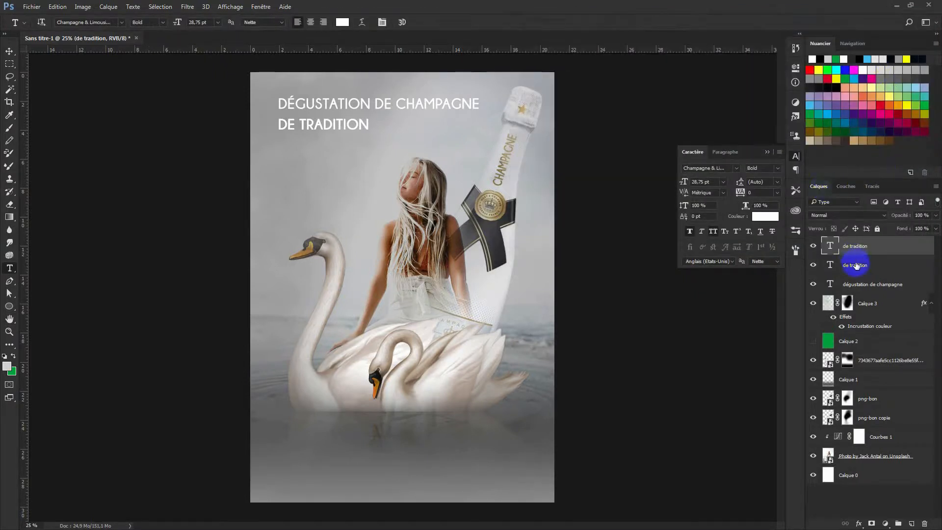
Change the copy's text to DU 29 AU 30 and enlarge it to about 39.98 pt below the DE TRADITION line
double_click(830, 245)
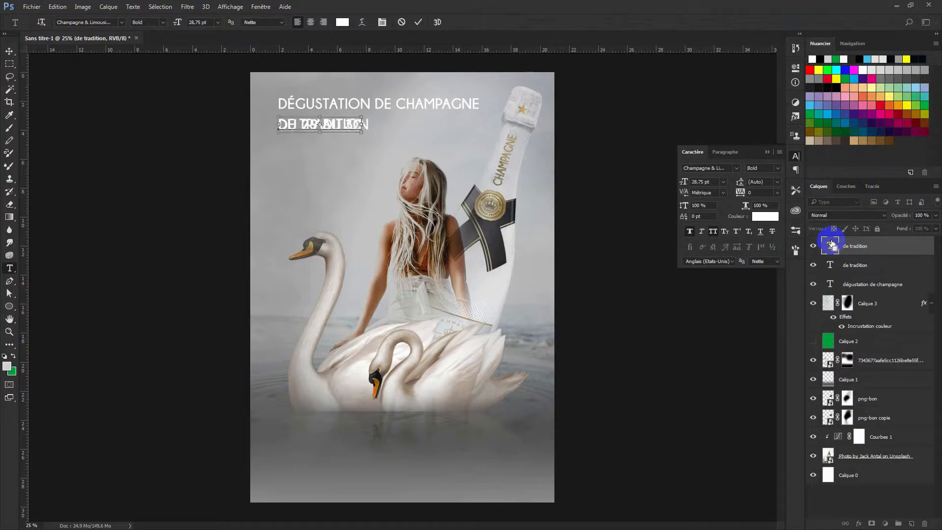
key(ctrl+t)
click(912, 253)
key(ctrl+t)
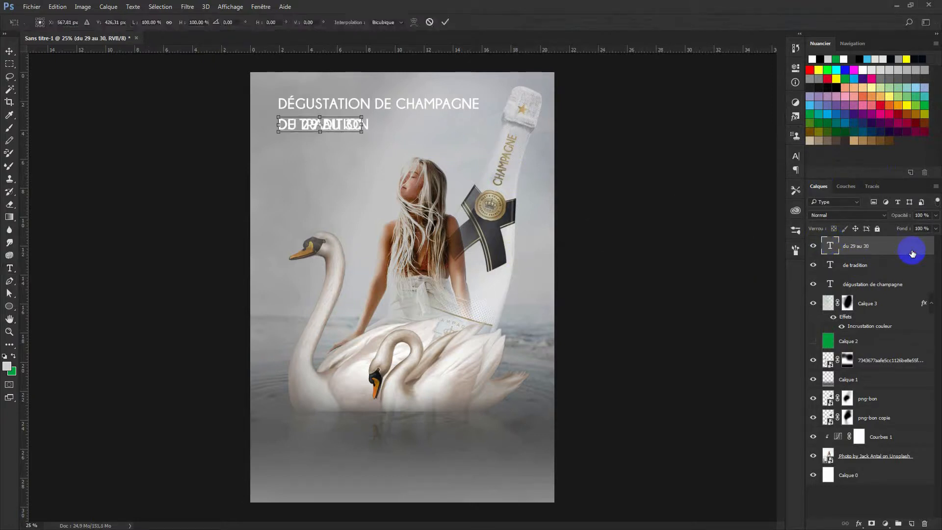
mouse_move(362, 131)
mouse_down()
mouse_move(395, 155)
mouse_move(362, 142)
mouse_move(389, 124)
mouse_move(461, 125)
mouse_move(347, 148)
mouse_move(398, 159)
mouse_up()
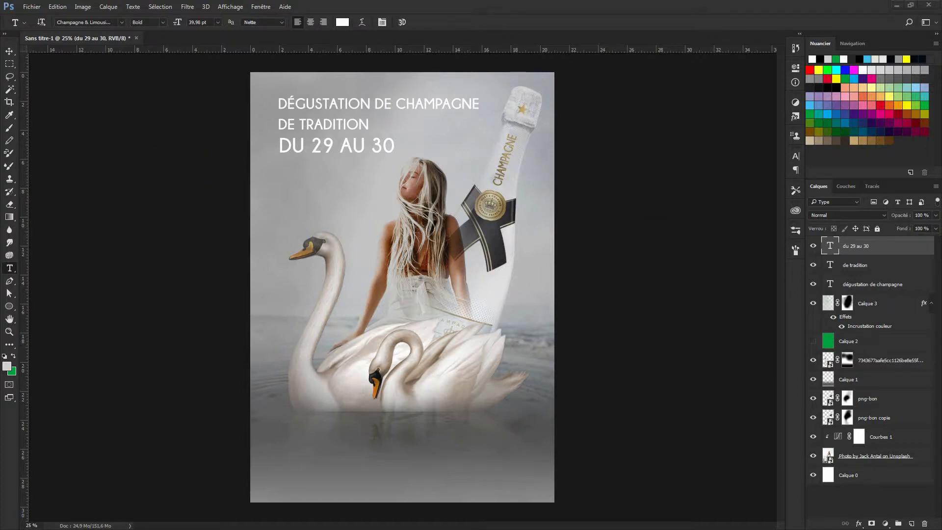
Duplicate the DU 29 AU 30 text layer and change the copy's text to SEPTEMBRE
click(830, 246)
key(ctrl+j)
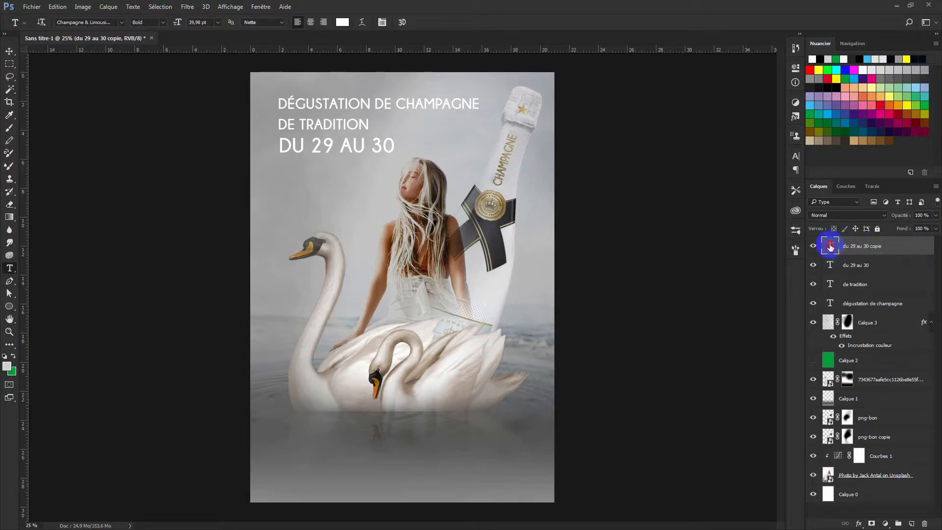
double_click(830, 246)
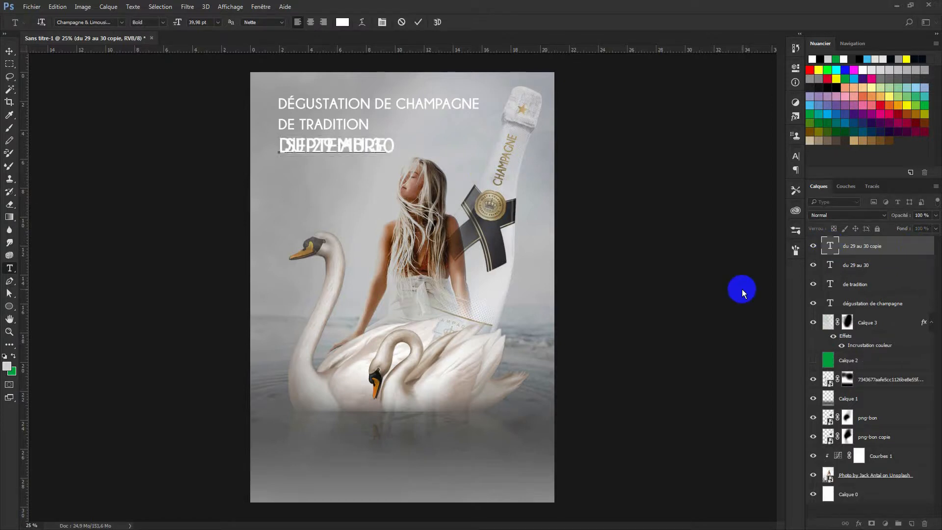
click(914, 244)
Move the SEPTEMBRE text directly below DU 29 AU 30, aligning its first letter with the lines above
key(ctrl+t)
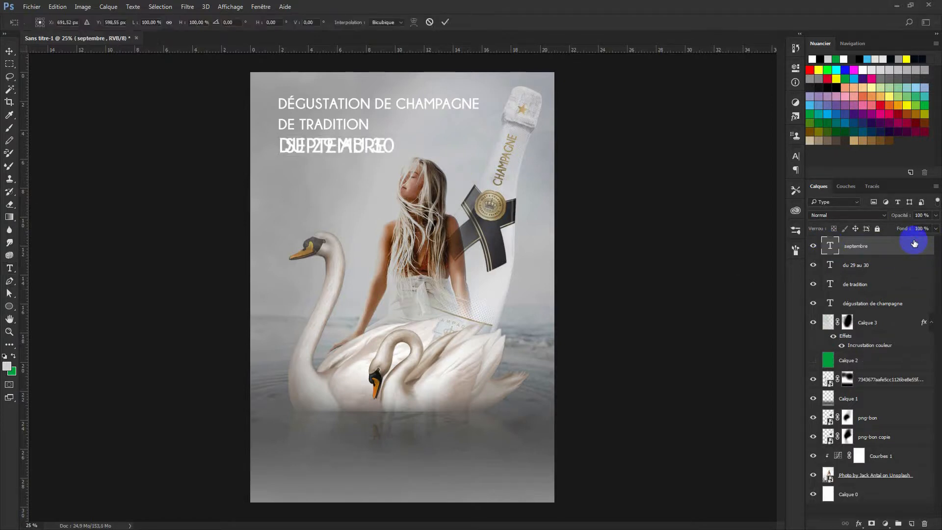
drag(375, 148, 361, 172)
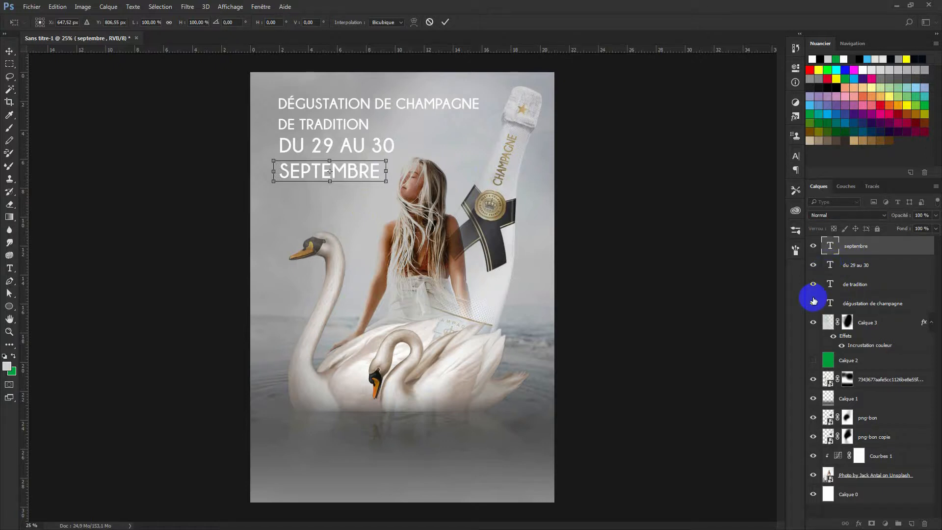
key(Return)
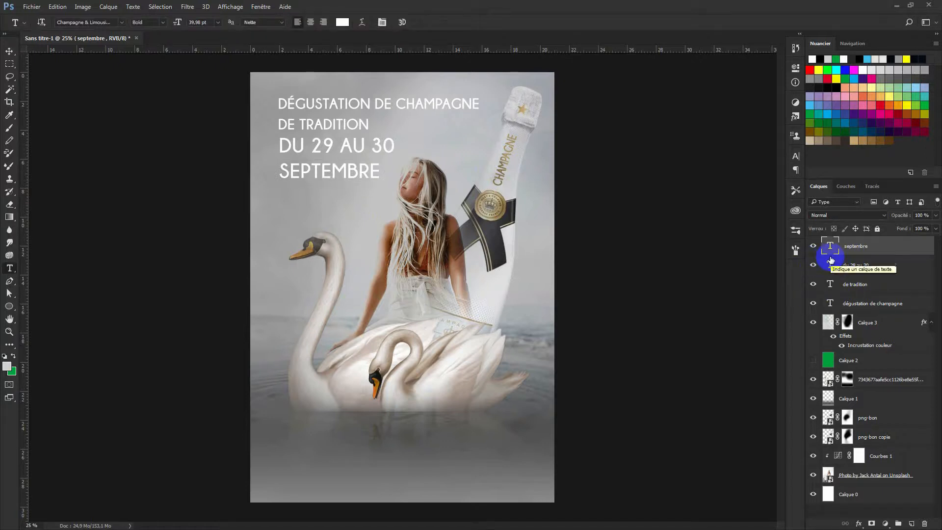
Select all the text of the DU 29 AU 30 layer and bring up its character settings
double_click(829, 266)
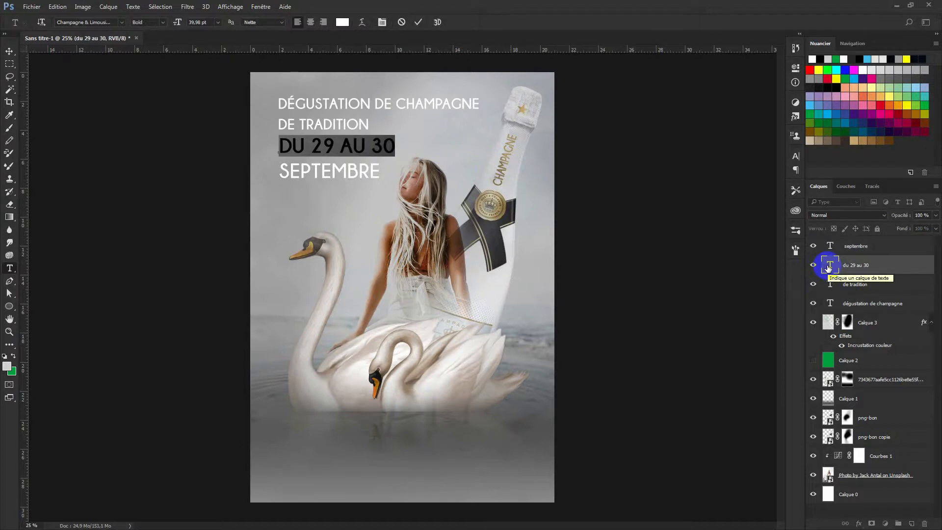
key(ctrl+t)
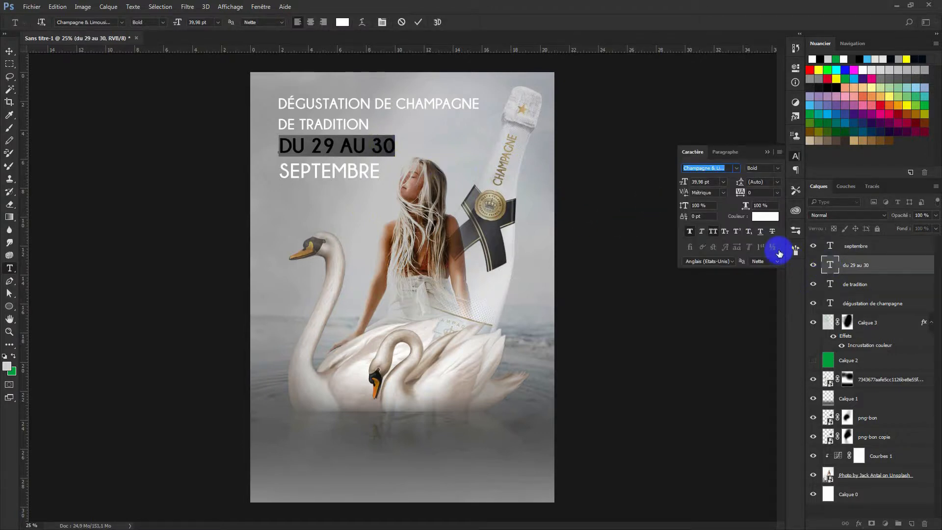
click(874, 261)
double_click(874, 263)
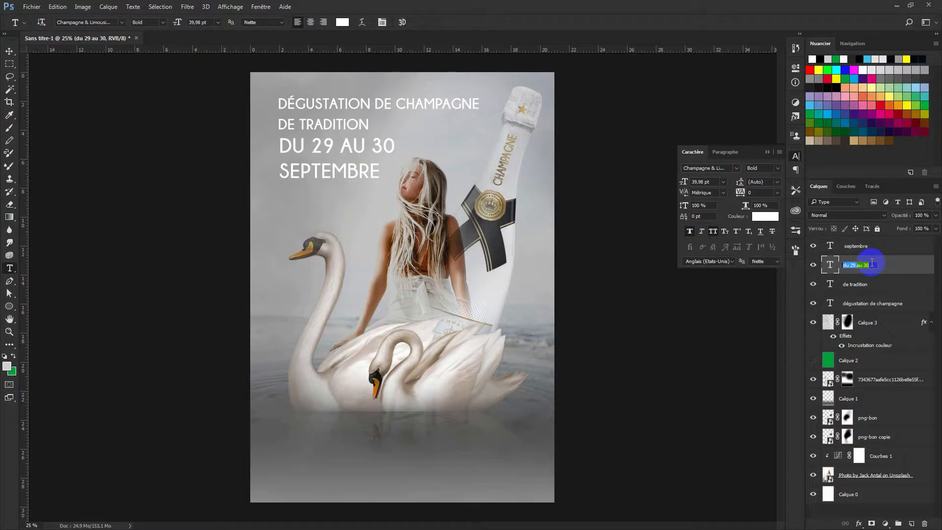
click(829, 265)
double_click(829, 266)
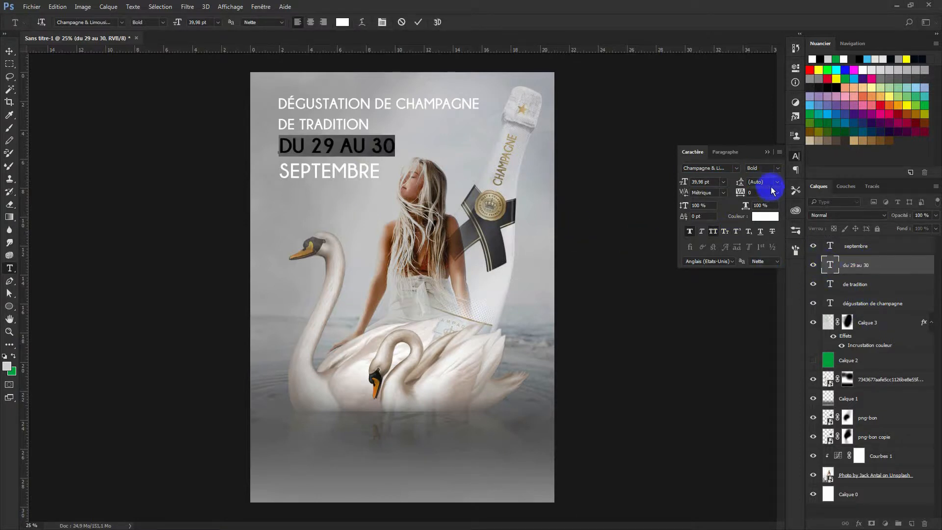
Try tracking values of -50, -75, -100 and -20 on the DU 29 AU 30 text
click(774, 193)
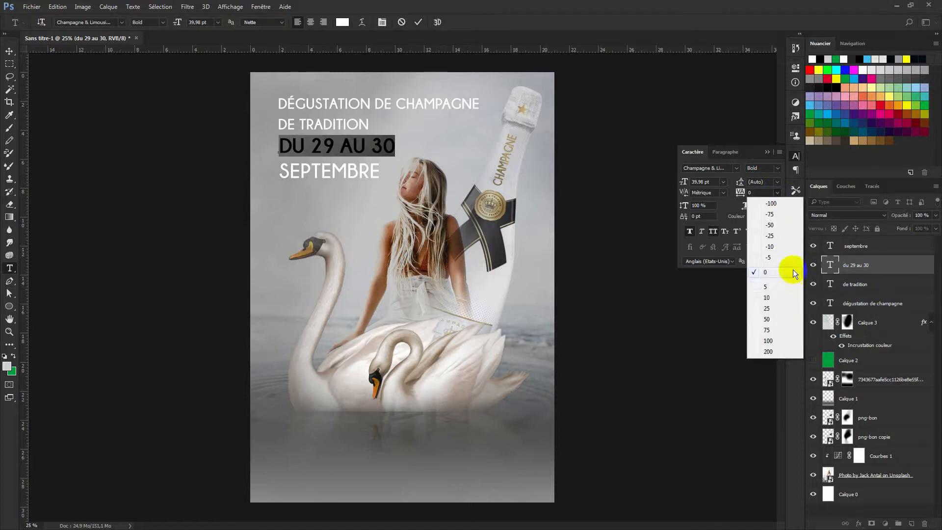
click(780, 226)
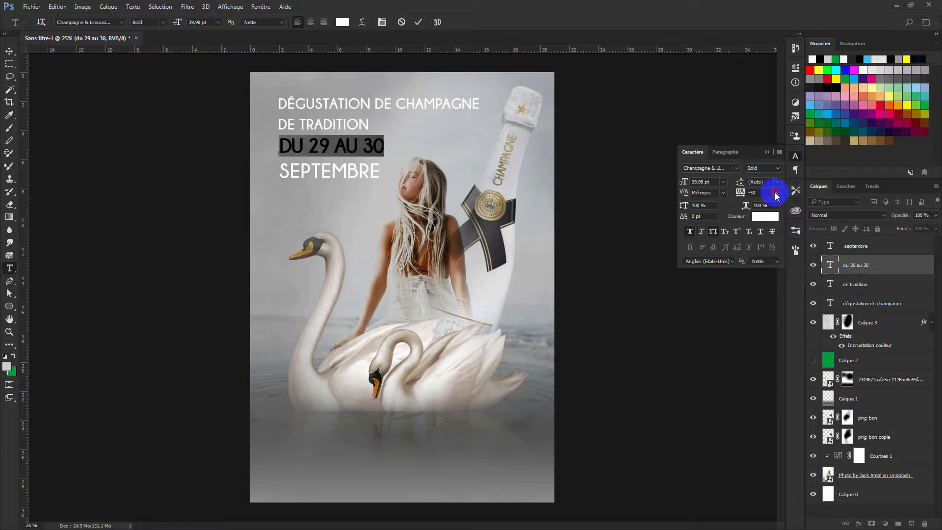
click(775, 192)
click(779, 215)
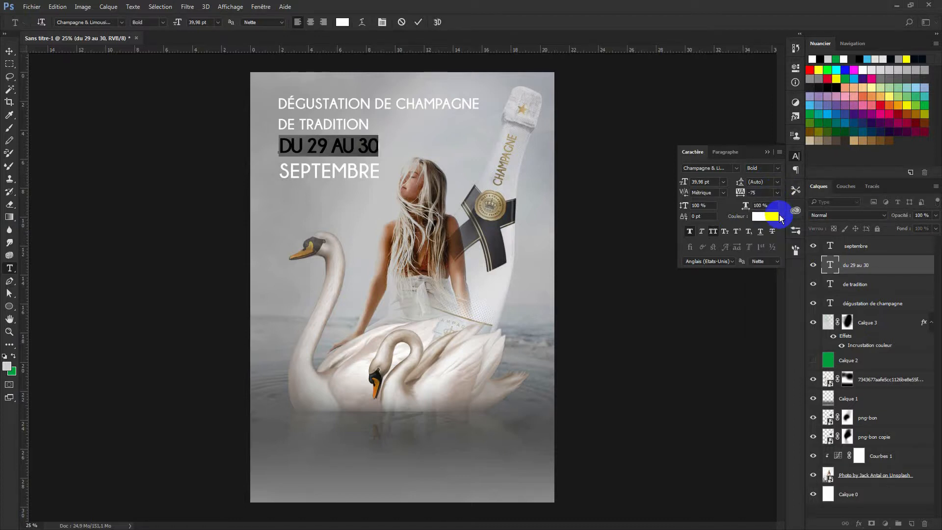
click(773, 195)
click(774, 204)
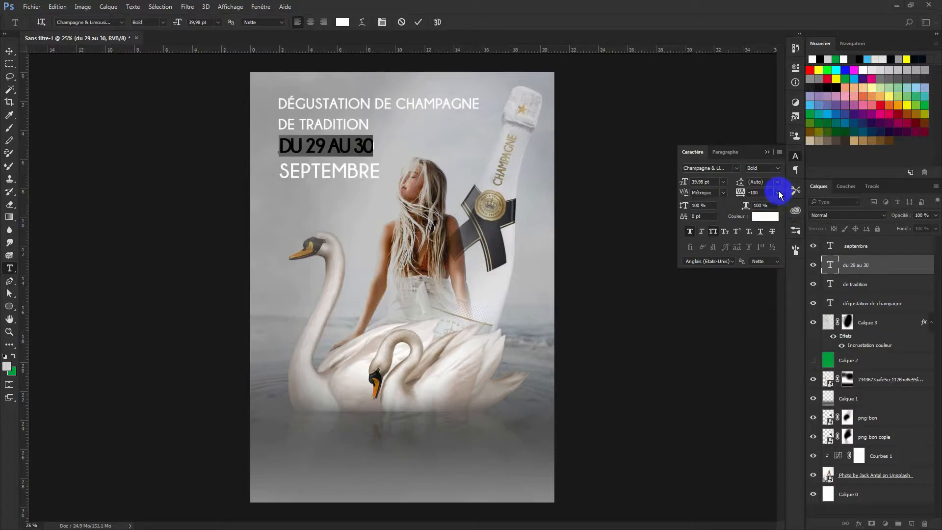
click(779, 194)
click(763, 193)
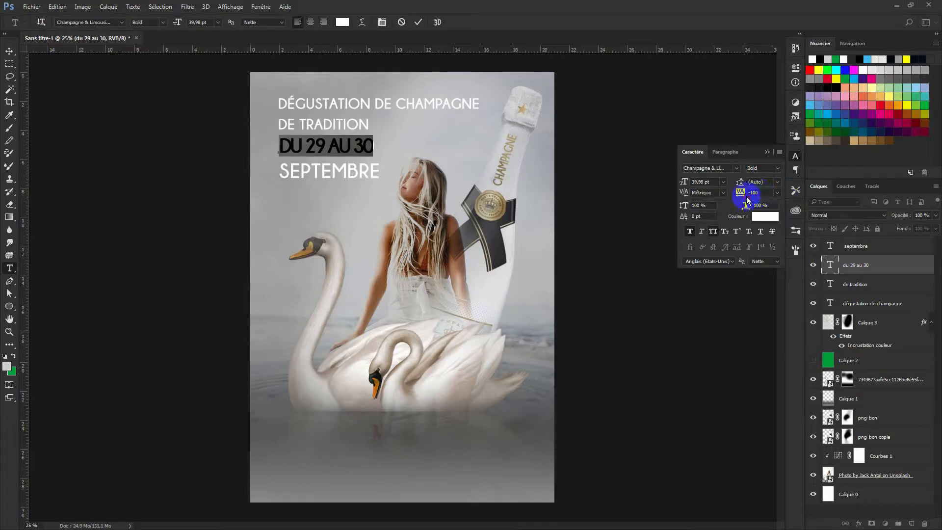
text(-20)
key(Return)
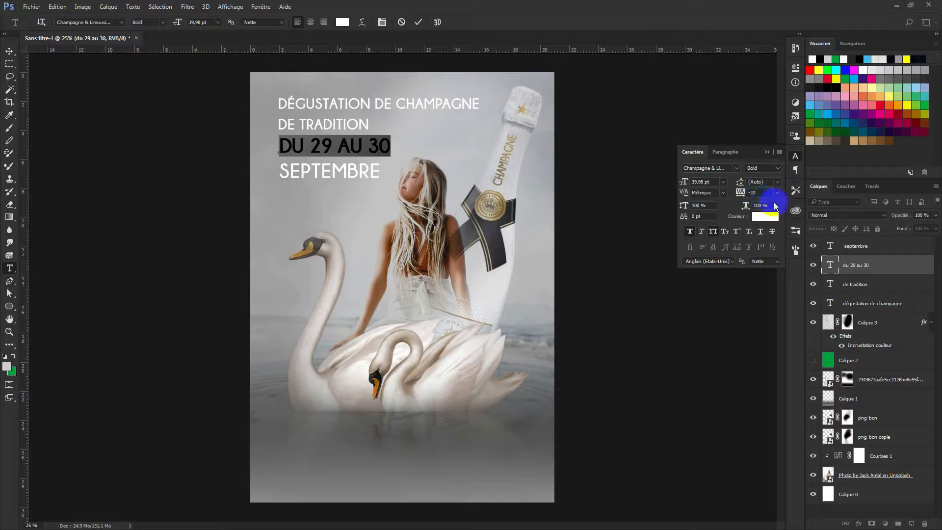
Set the tracking of the DU 29 AU 30 text to -200
click(766, 196)
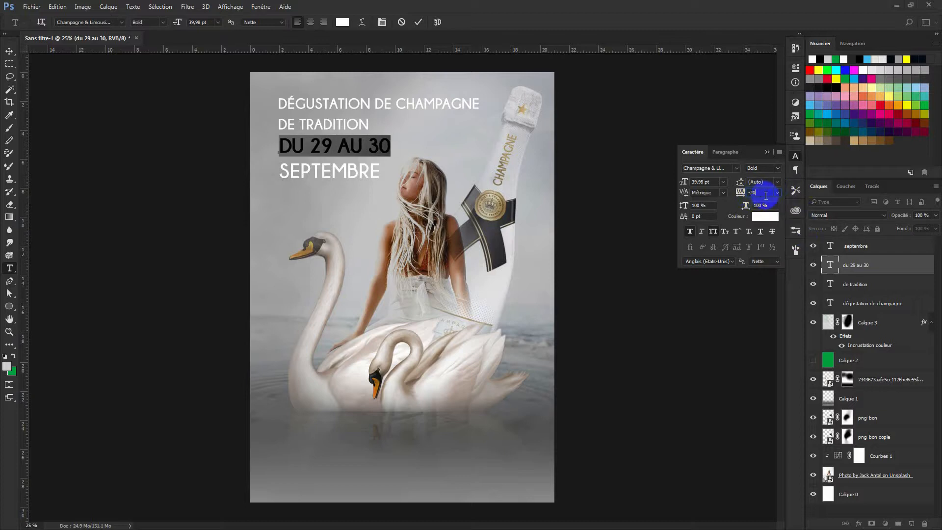
text(0)
key(Return)
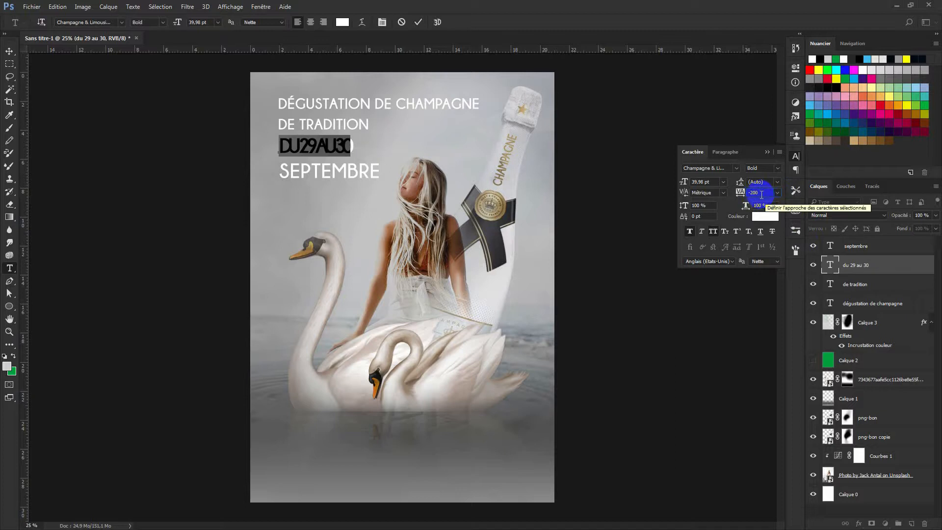
Try a tracking value of -150 on the DU 29 AU 30 text
text(-2)
text(150)
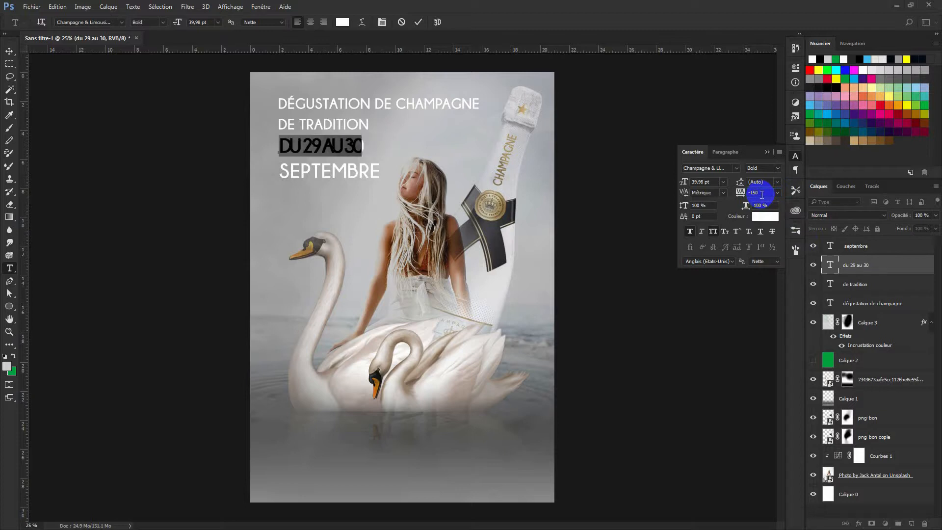
click(833, 268)
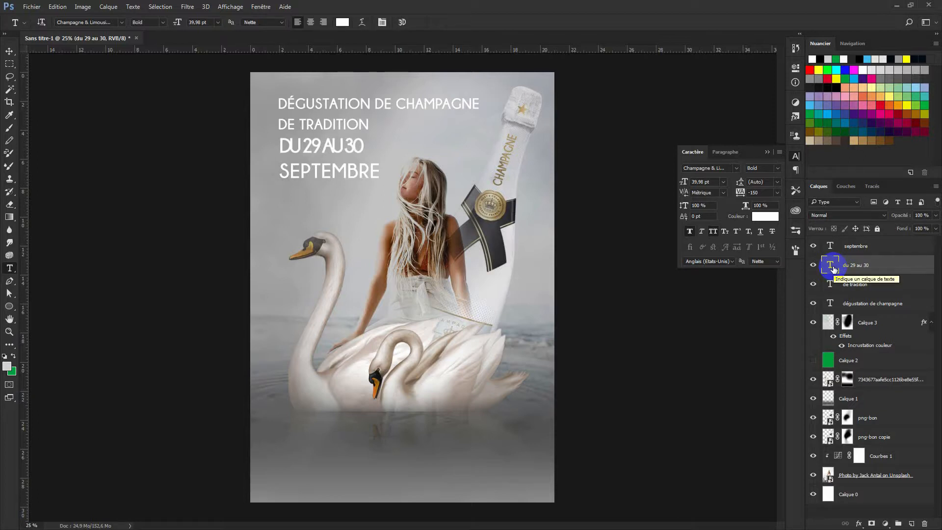
Reselect all of the DU 29 AU 30 text and set its tracking to -120
double_click(833, 268)
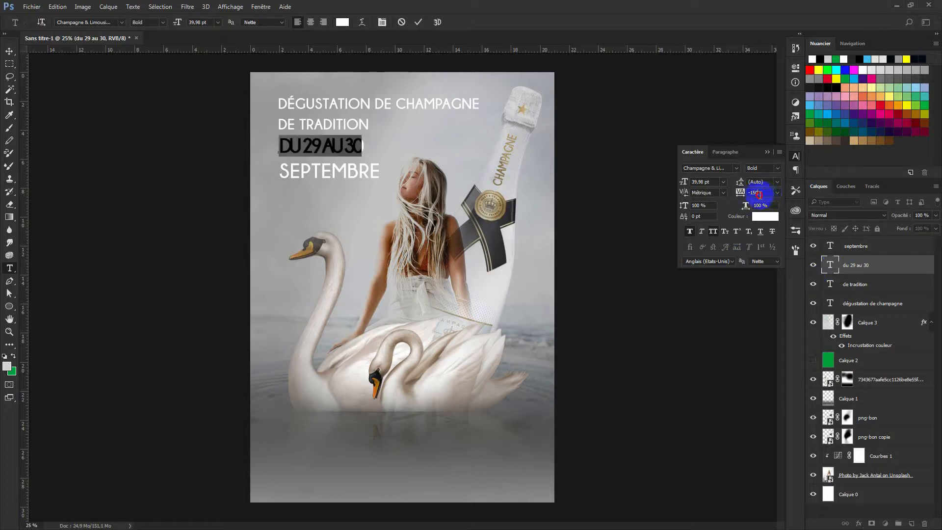
key(Up)
key(Up)
key(Up)
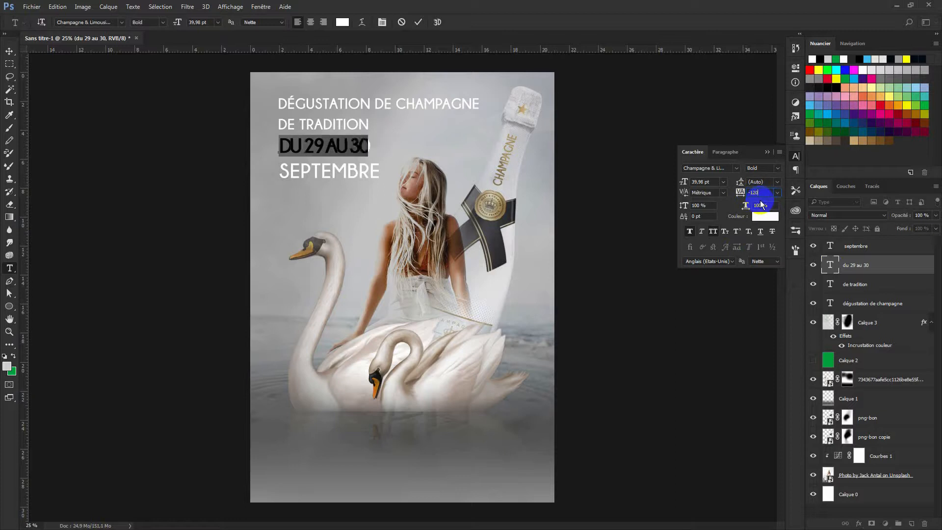
click(837, 266)
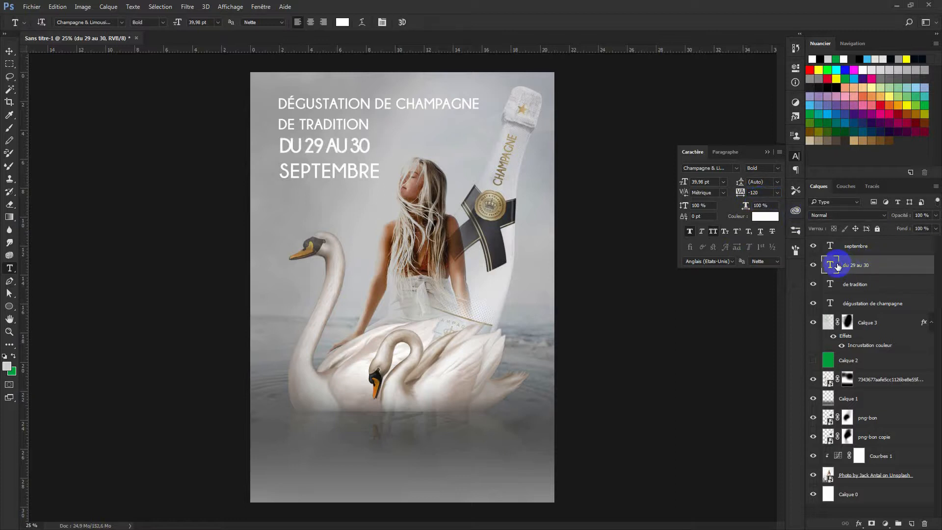
Add a vertical guide at the left edge of the title text, about 2 cm in, and nudge DU 29 AU 30 left onto it
drag(30, 87, 279, 125)
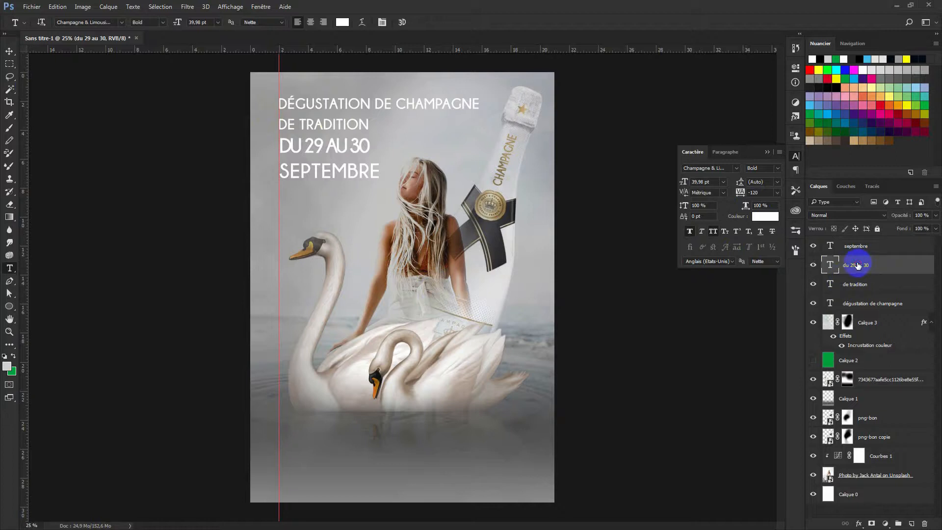
click(10, 51)
key(Left)
key(Left)
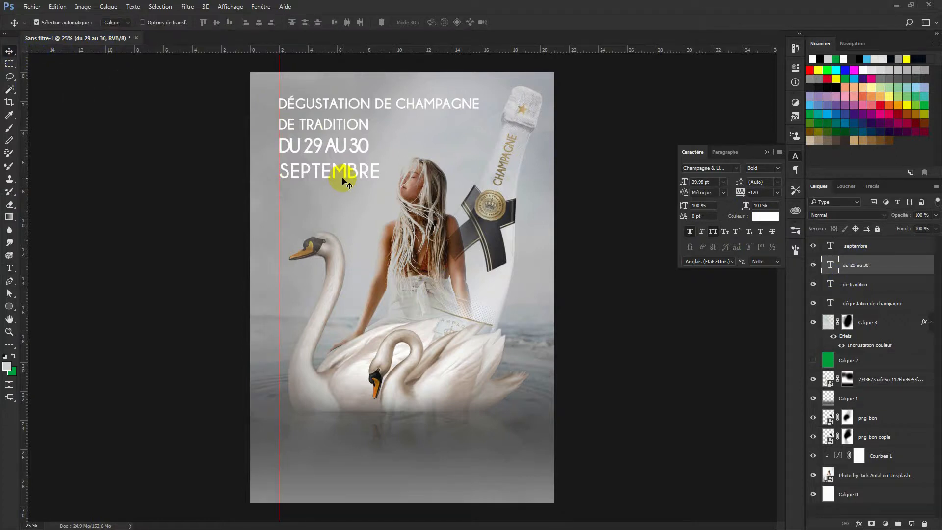
Move SEPTEMBRE to the right of DU 29 AU 30 and stretch its height to about 204% so it spans the two lines
click(880, 251)
key(ctrl+t)
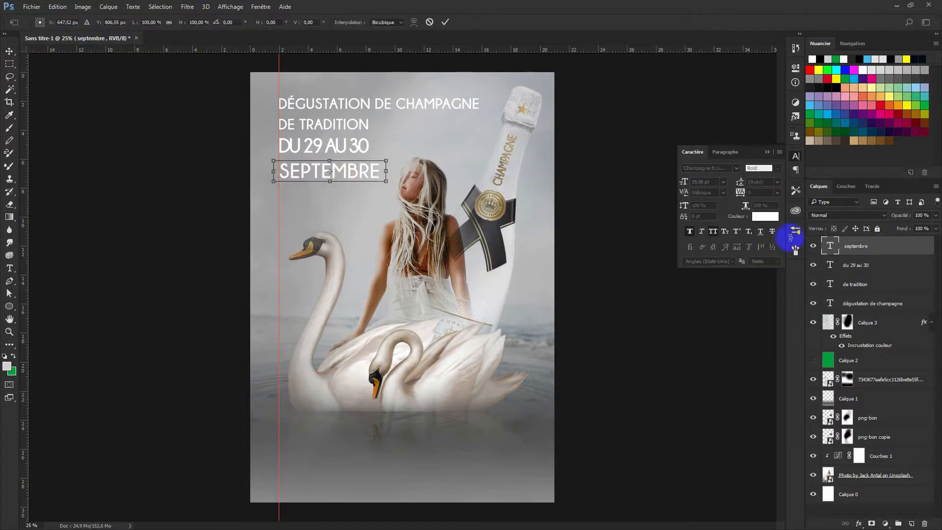
drag(375, 170, 436, 158)
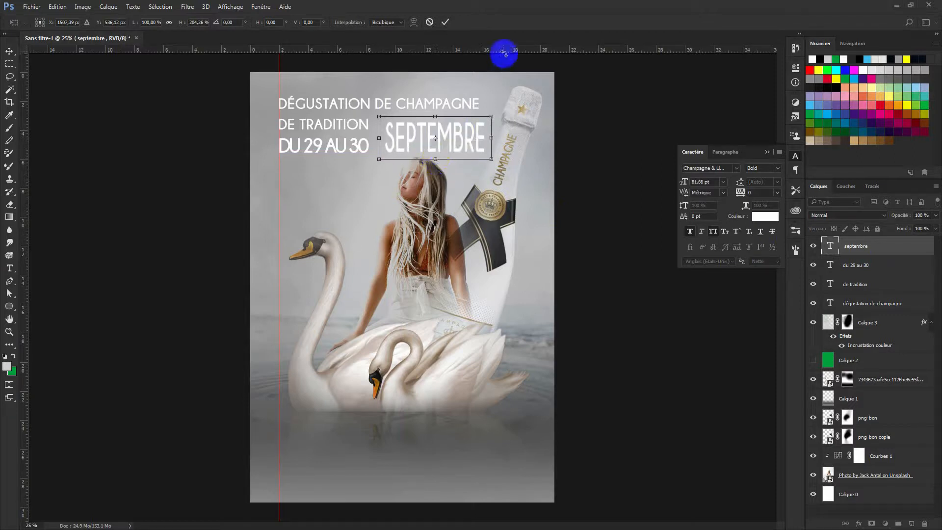
click(508, 50)
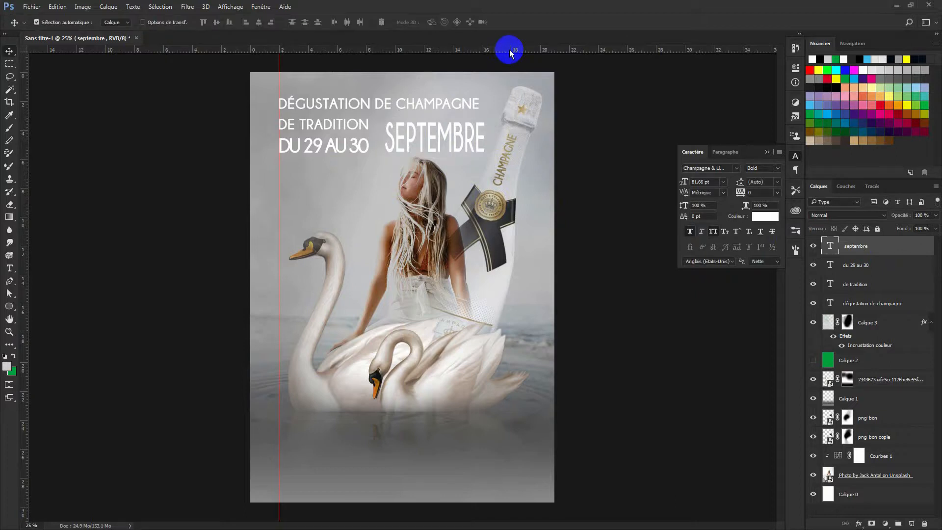
Place horizontal guides along the base and top of SEPTEMBRE, and nudge DE TRADITION down to line up with its top
drag(509, 49, 515, 152)
drag(508, 48, 496, 118)
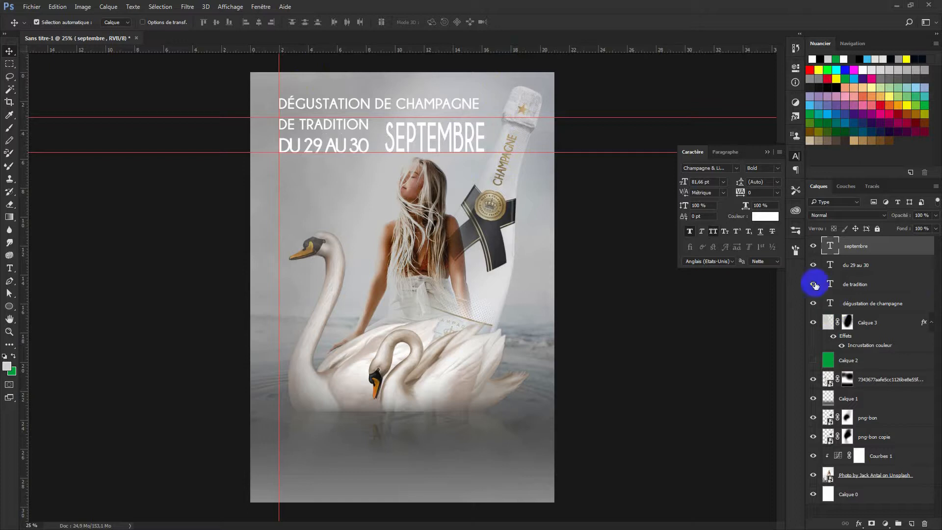
click(863, 285)
key(Down)
key(Down)
key(Down)
key(Down)
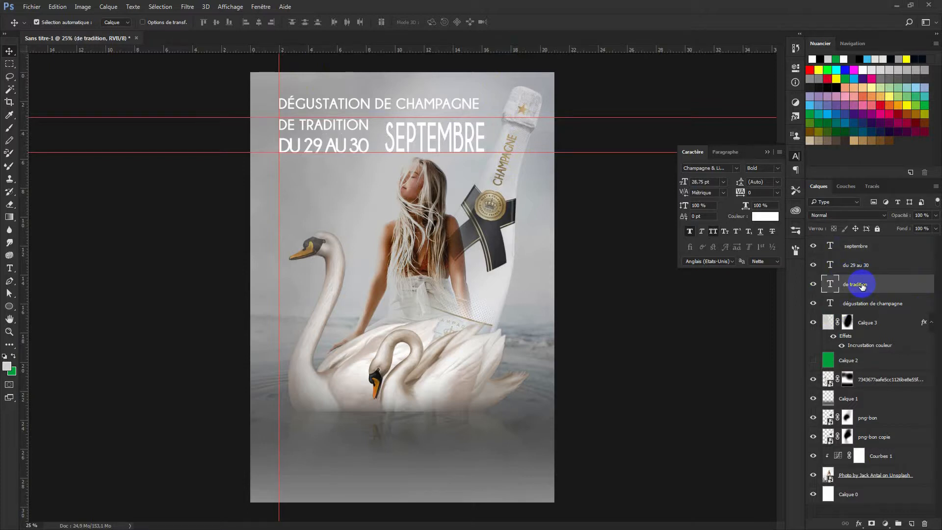
key(Down)
key(Down)
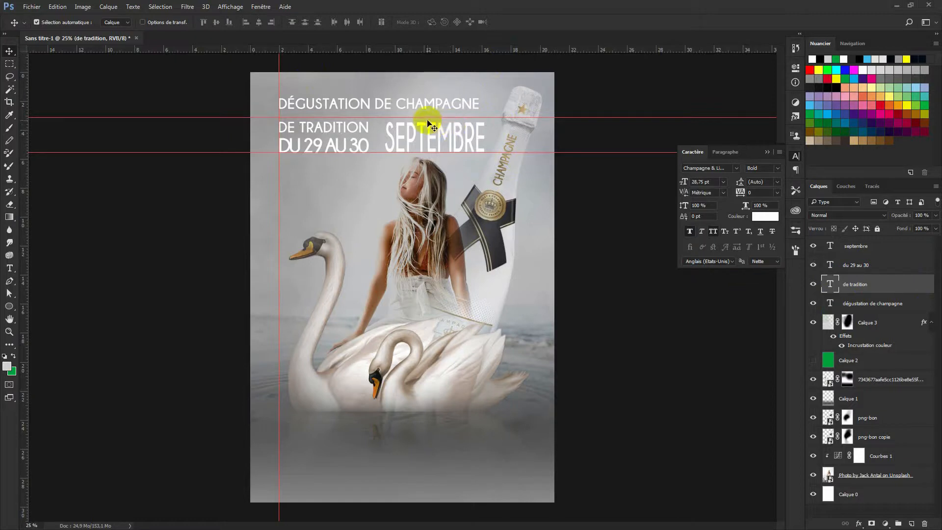
drag(581, 118, 578, 122)
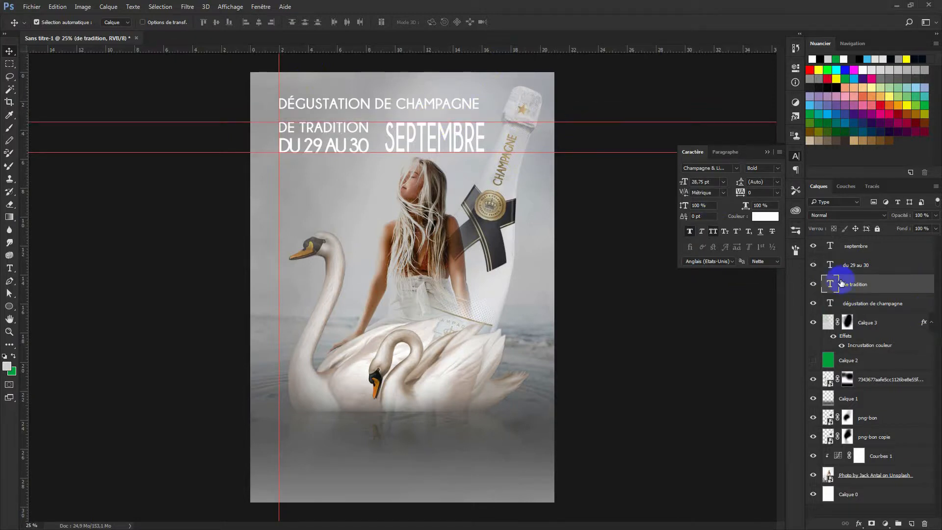
Select the DE TRADITION, DU 29 AU 30 and SEPTEMBRE layers together and move them up closer to the first title line
ctrl+click(864, 268)
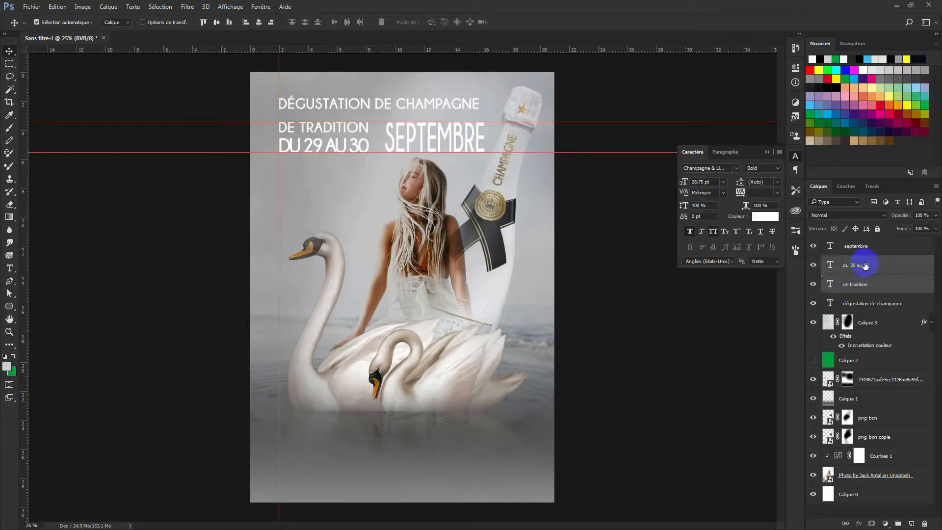
ctrl+click(865, 247)
key(shift+Up)
key(shift+Up)
key(shift+Up)
key(shift+Up)
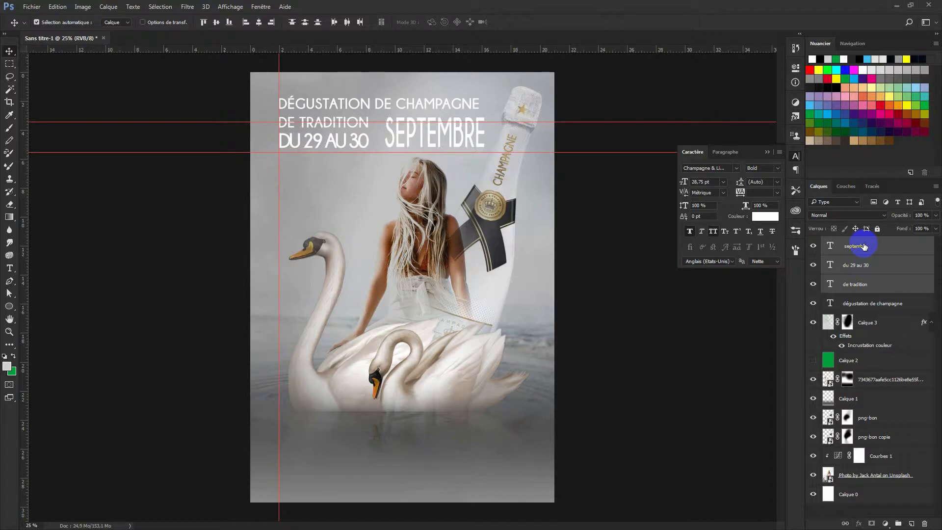
Add a vertical guide at the right edge of SEPTEMBRE and select the DU 29 AU 30 layer
click(876, 284)
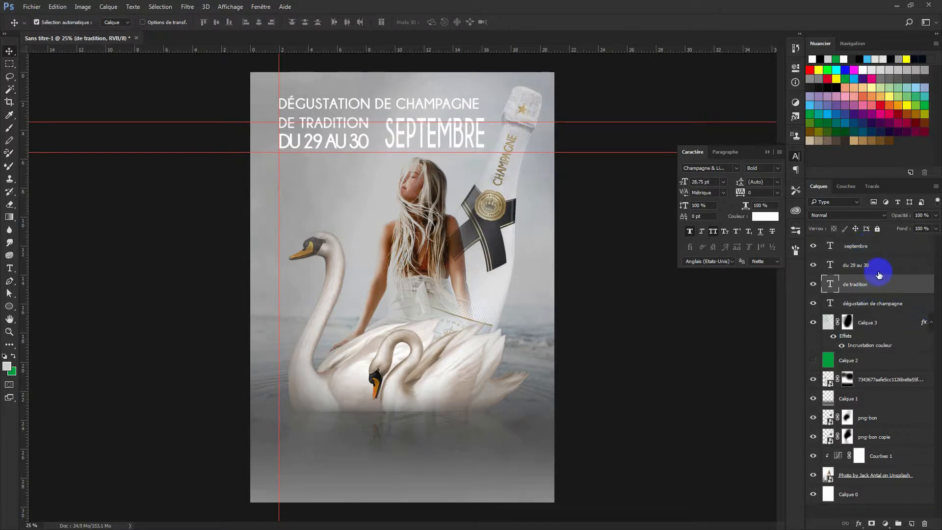
click(878, 245)
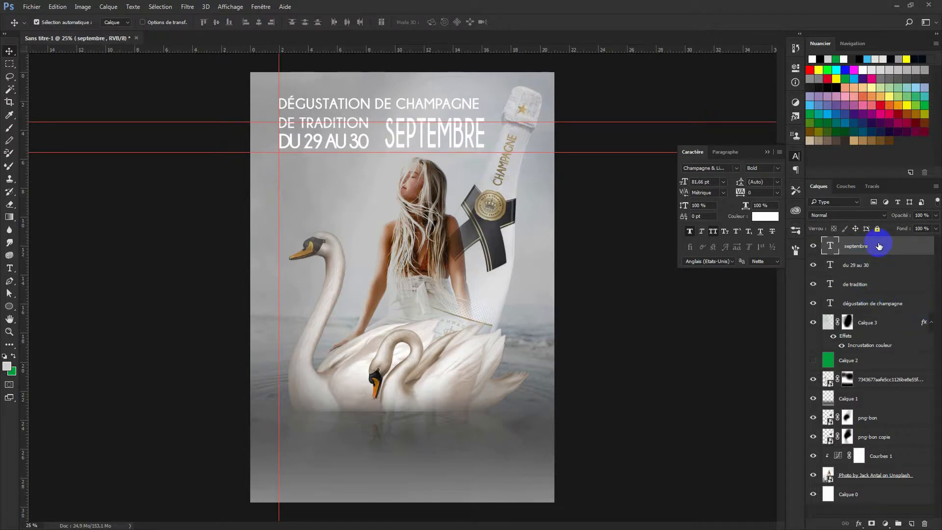
drag(24, 116, 485, 210)
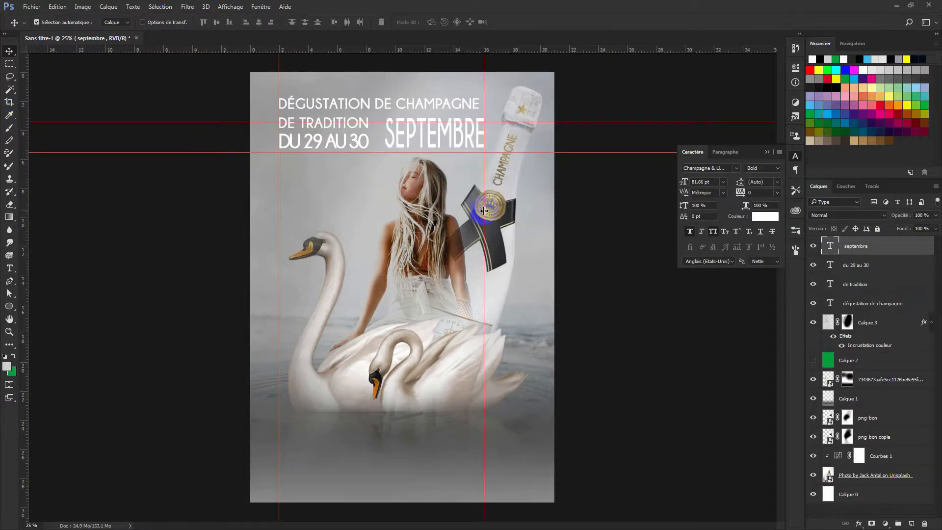
click(873, 271)
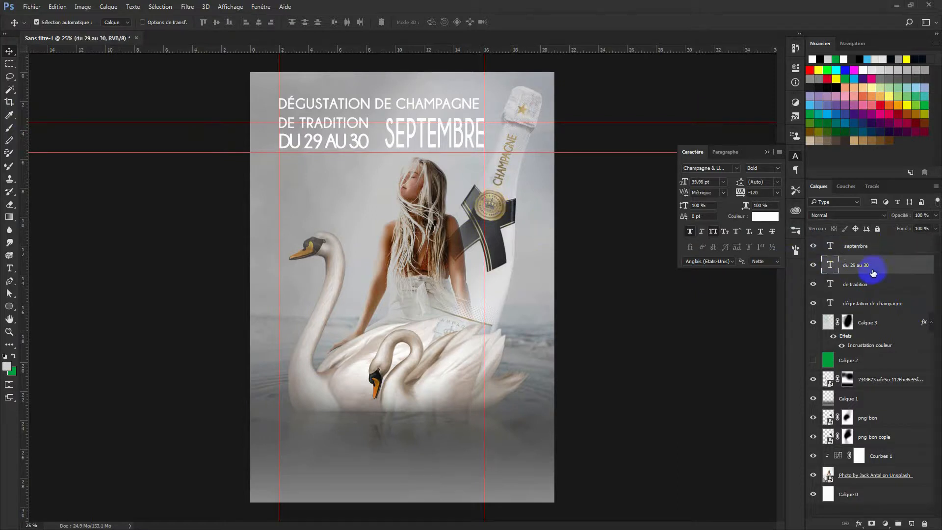
Align a vertical guide with the end of "DÉGUSTATION DE CHAMPAGNE" and shift the "SEPTEMBRE" text left to end on it
click(882, 304)
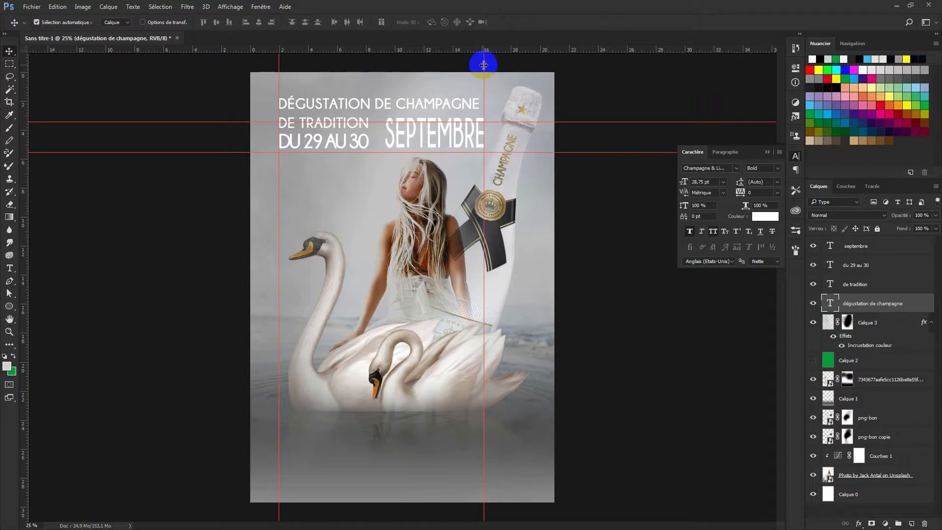
drag(480, 50, 479, 74)
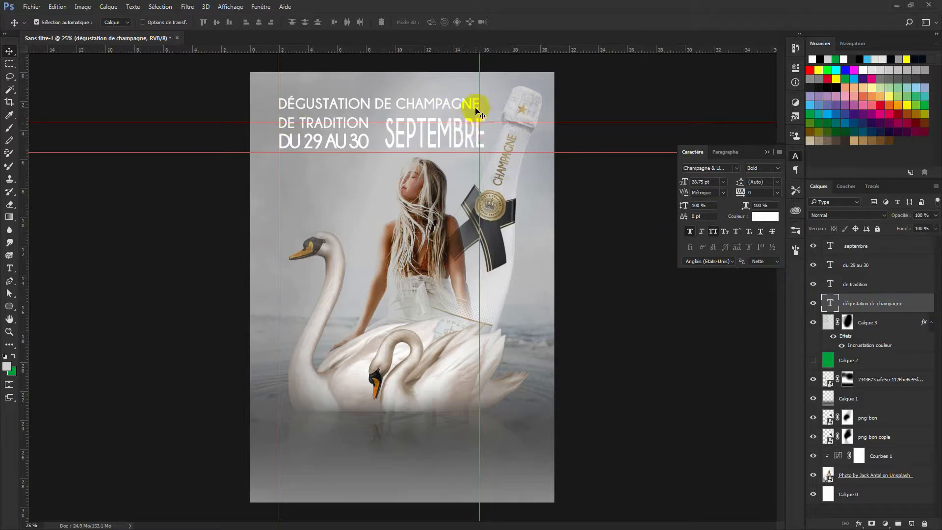
click(873, 248)
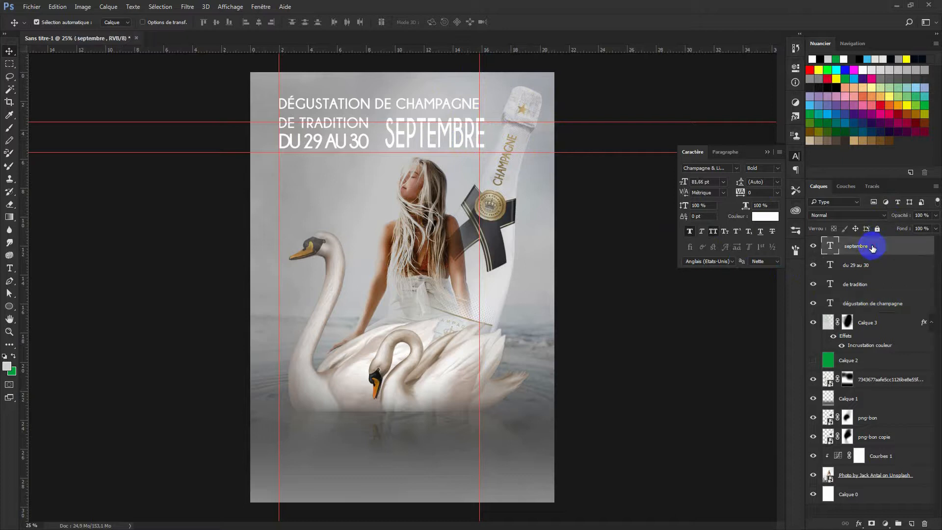
key(shift+Left)
key(shift+Left)
key(shift+Left)
key(shift+Left)
key(shift+Left)
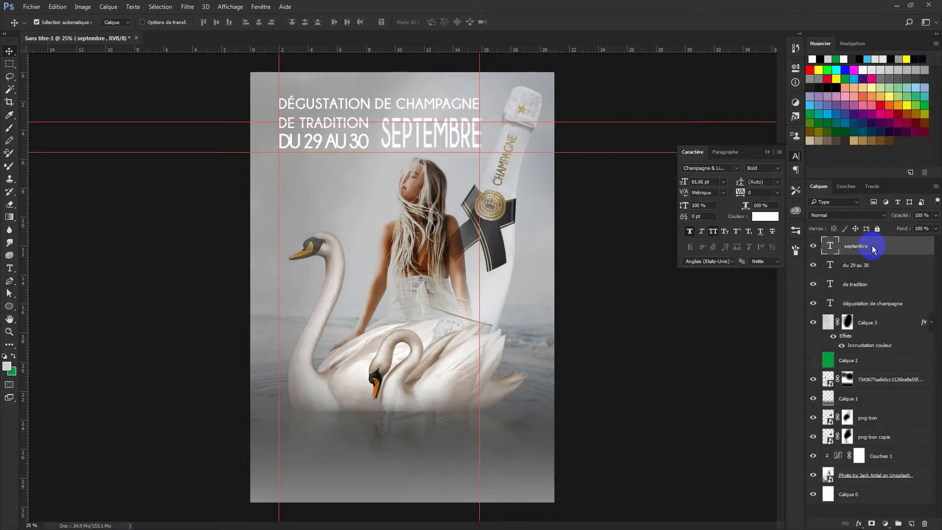
key(shift+Left)
key(shift+Left)
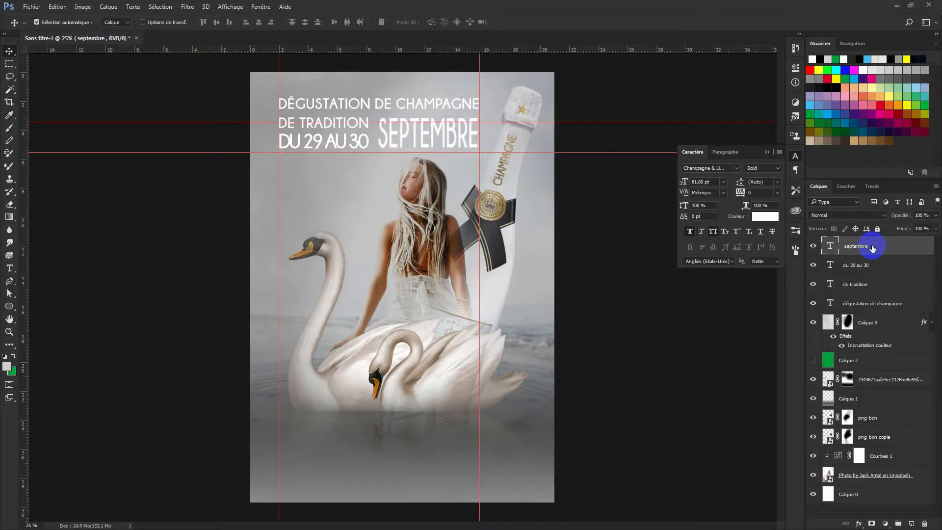
key(Right)
key(Right)
key(Right)
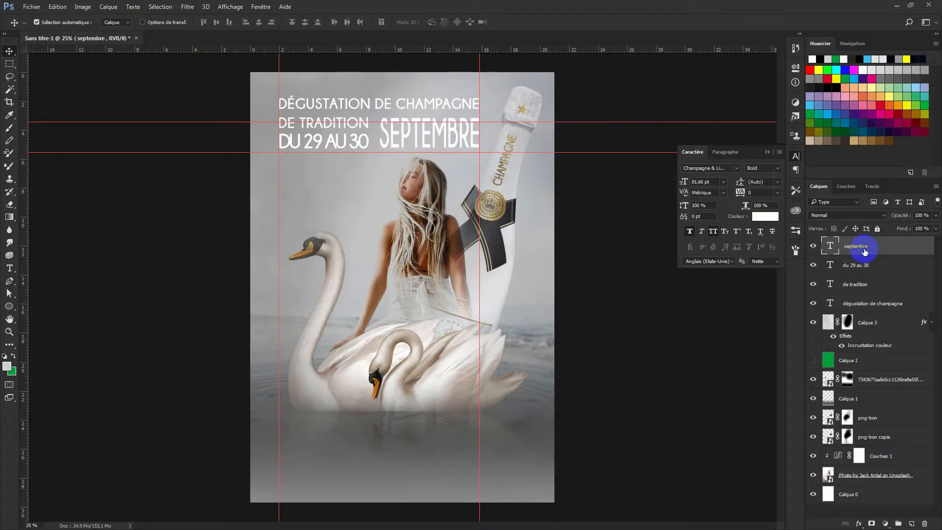
Fit the horizontal guides to the top and bottom of "SEPTEMBRE" and draw a white 24 × 246 px bar between them after "DU 29 AU 30"
drag(633, 120, 636, 118)
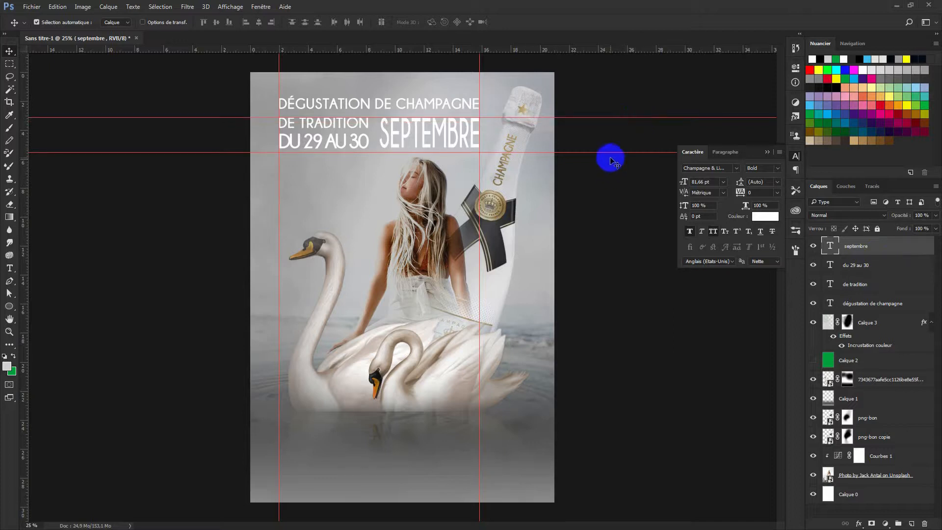
drag(613, 152, 611, 148)
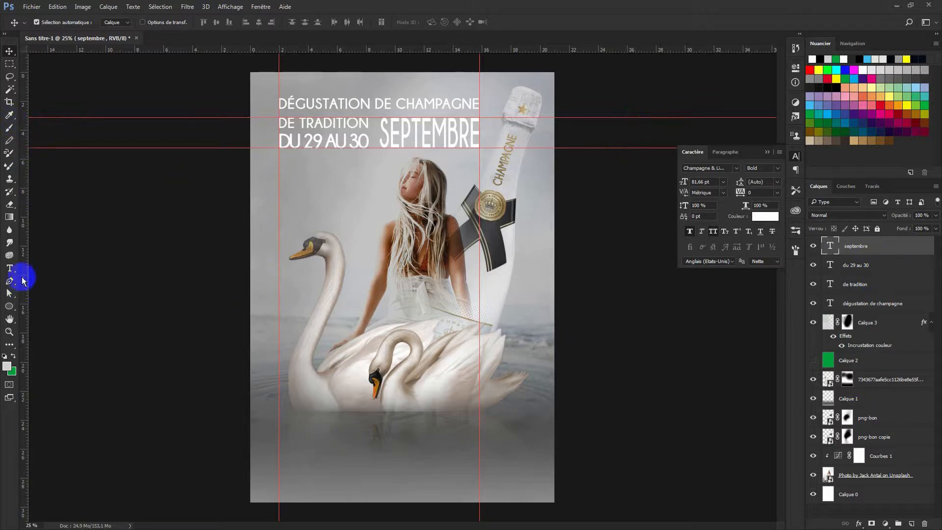
click(11, 307)
drag(10, 307, 62, 310)
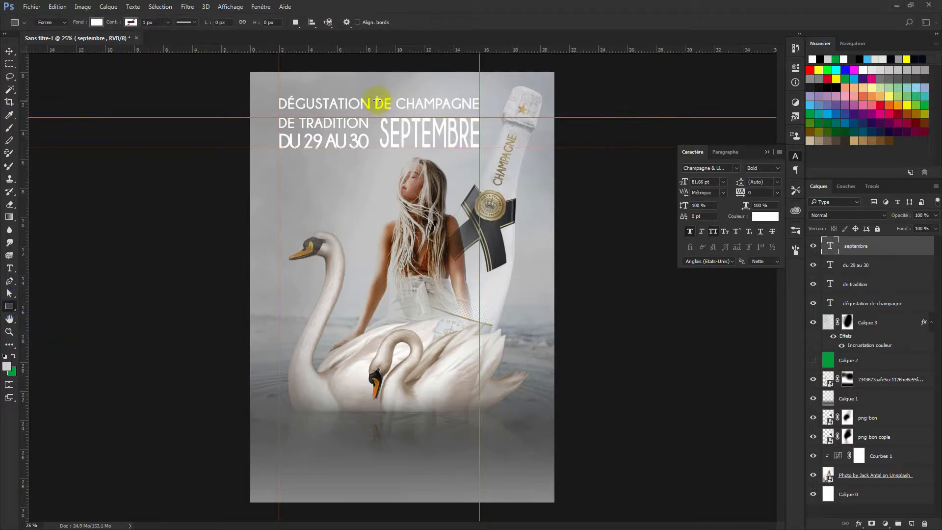
drag(374, 117, 371, 147)
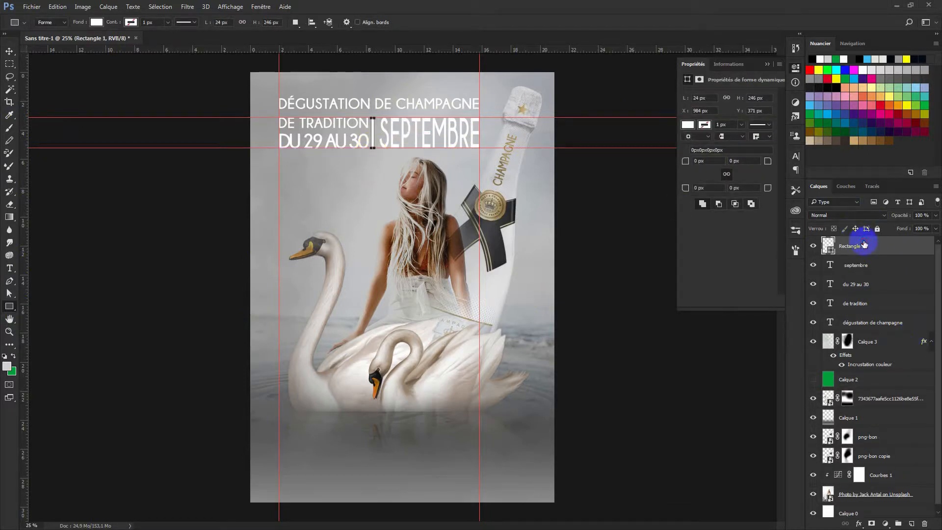
Move the vertical bar right to X 1008 px, closer to "SEPTEMBRE", and hide the guides
click(8, 51)
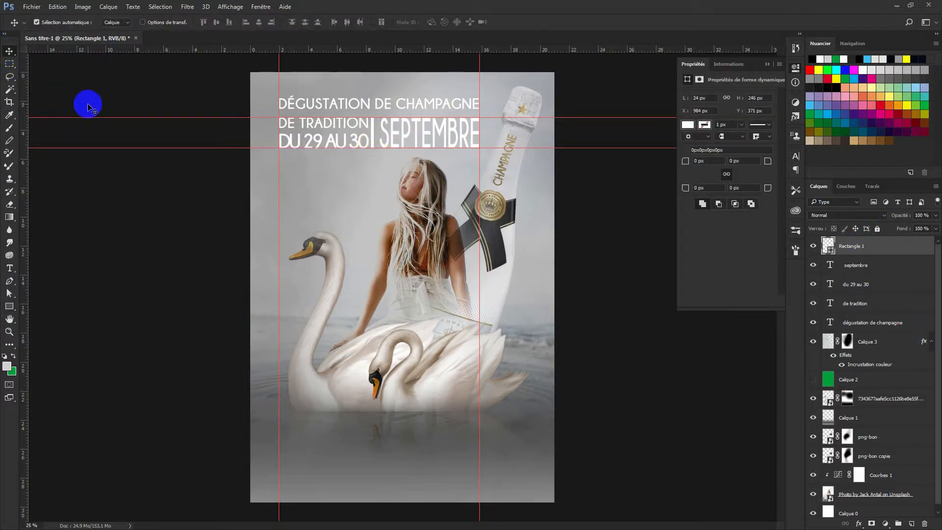
key(shift+Right)
key(shift+Right)
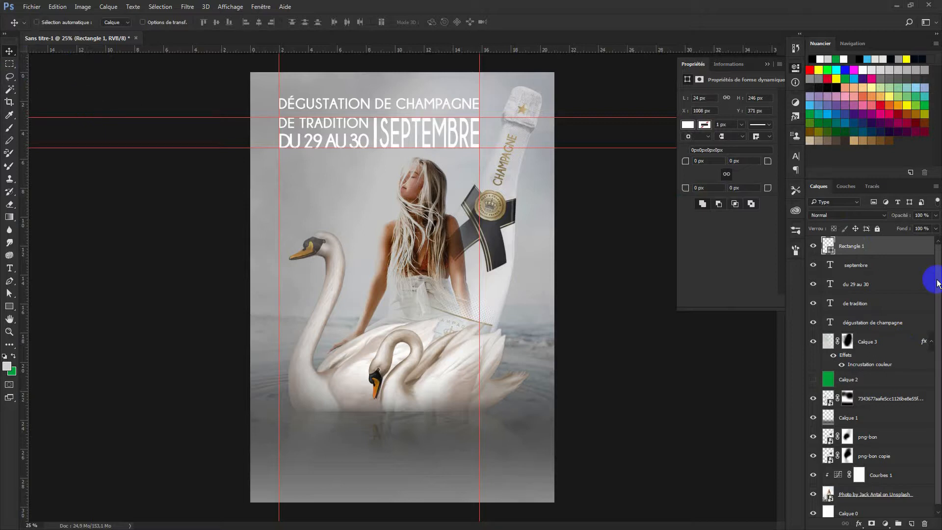
key(ctrl+h)
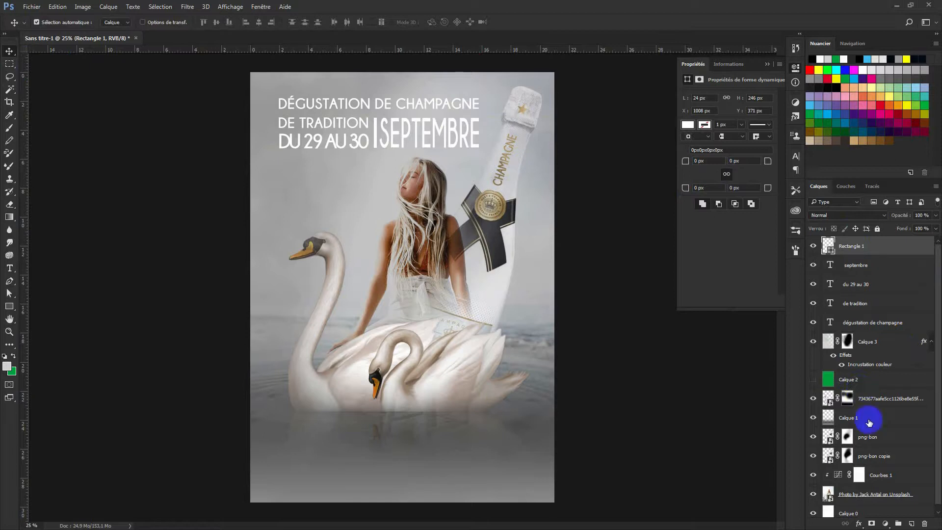
Apply the gold linear gradient overlay, reversed at -143° and 57% scale, to the "dégustation de champagne" and "de tradition" text layers
double_click(921, 322)
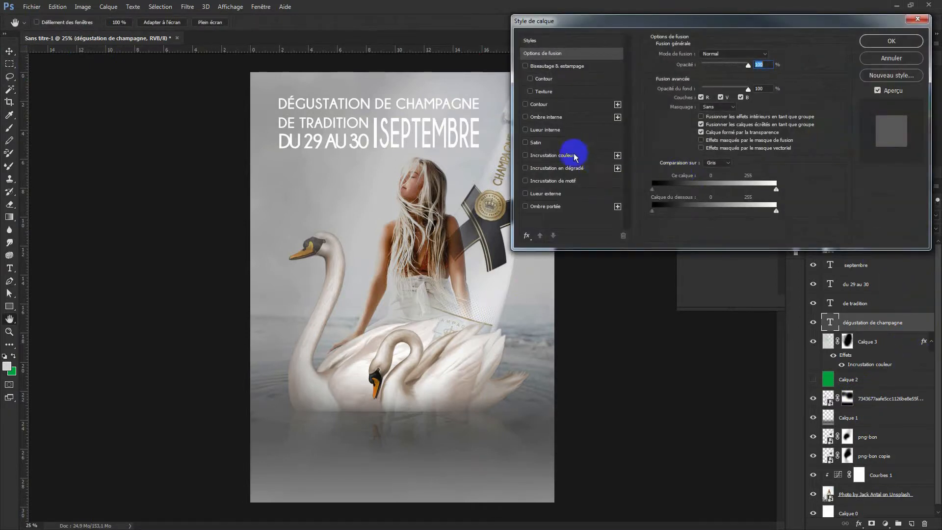
click(587, 169)
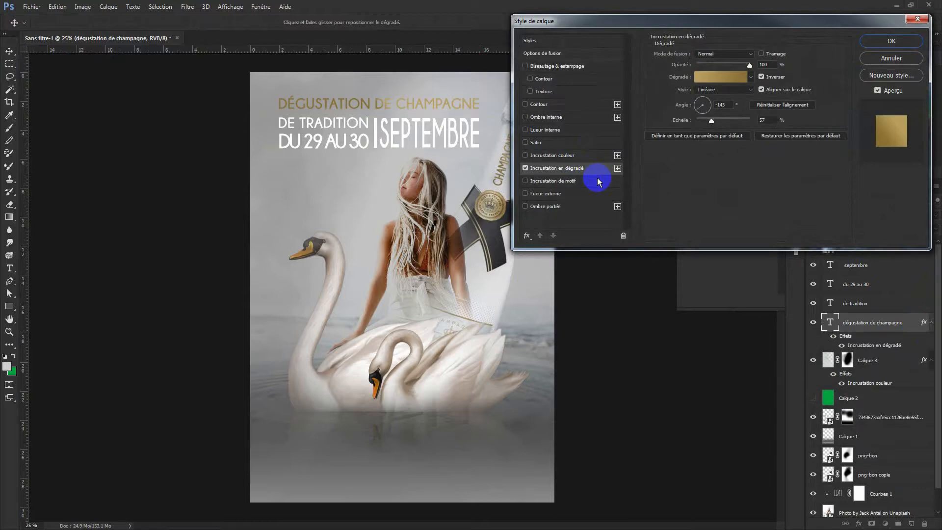
click(890, 41)
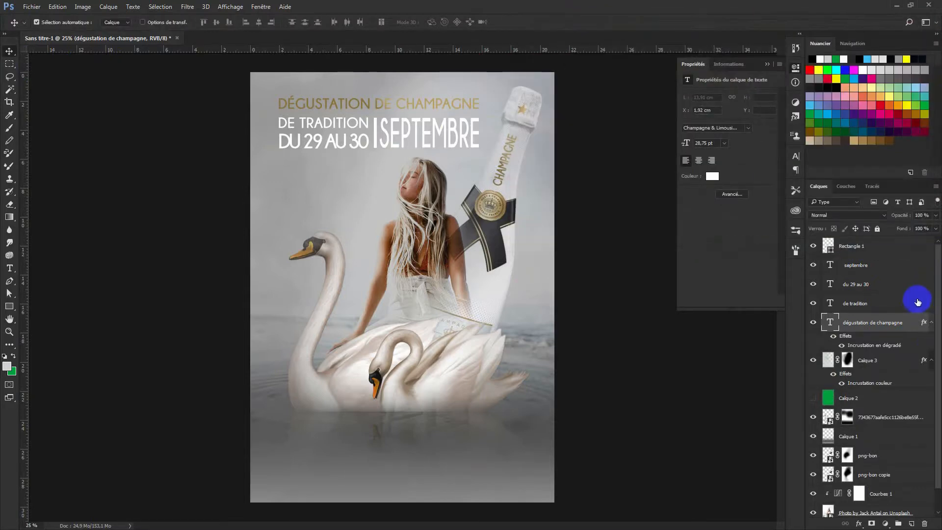
double_click(918, 303)
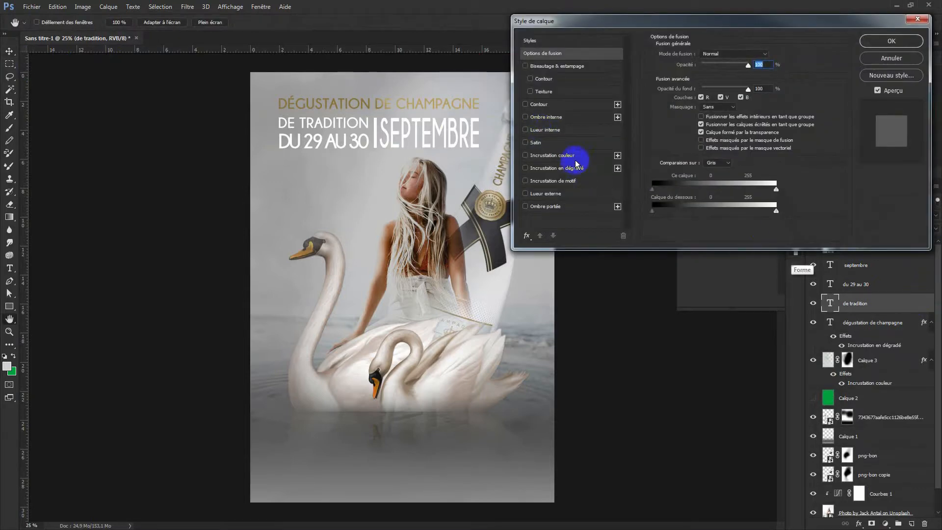
click(580, 169)
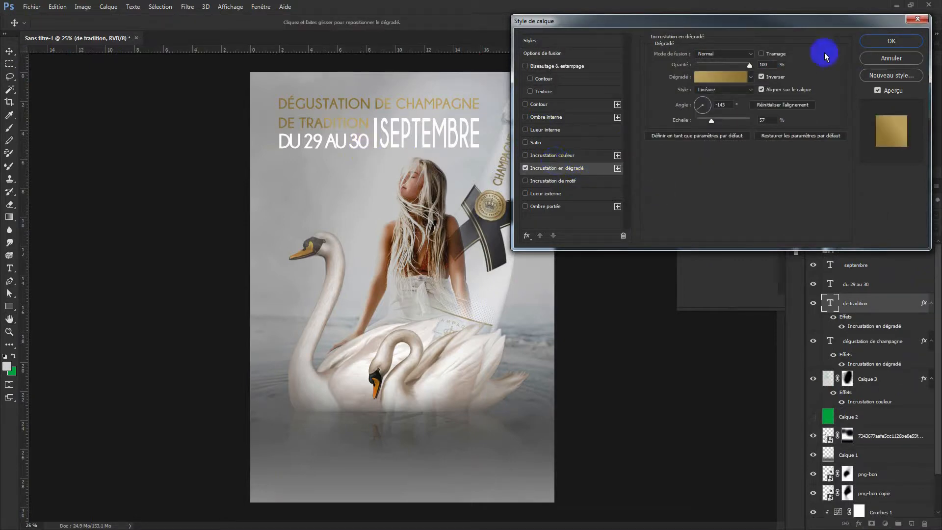
click(891, 42)
Apply the same gold gradient overlay to the "du 29 au 30" text layer
click(914, 289)
key(space)
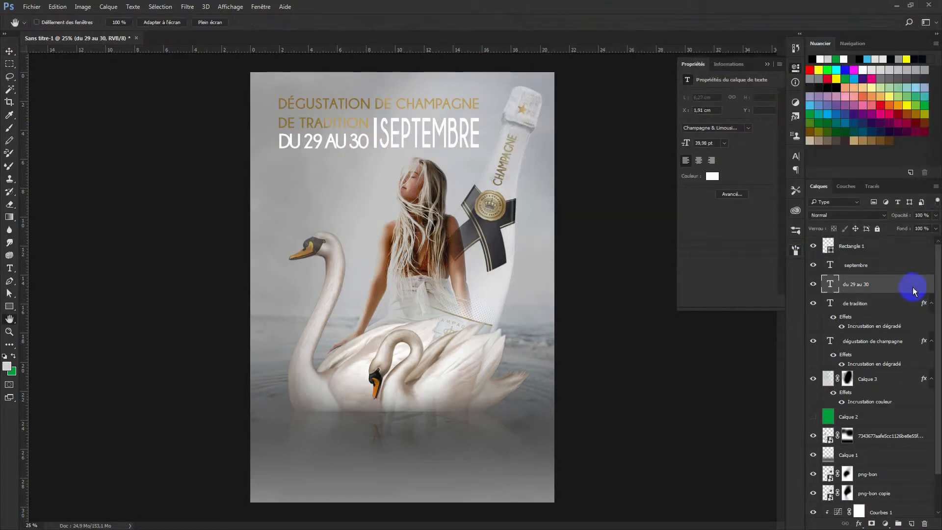
double_click(914, 290)
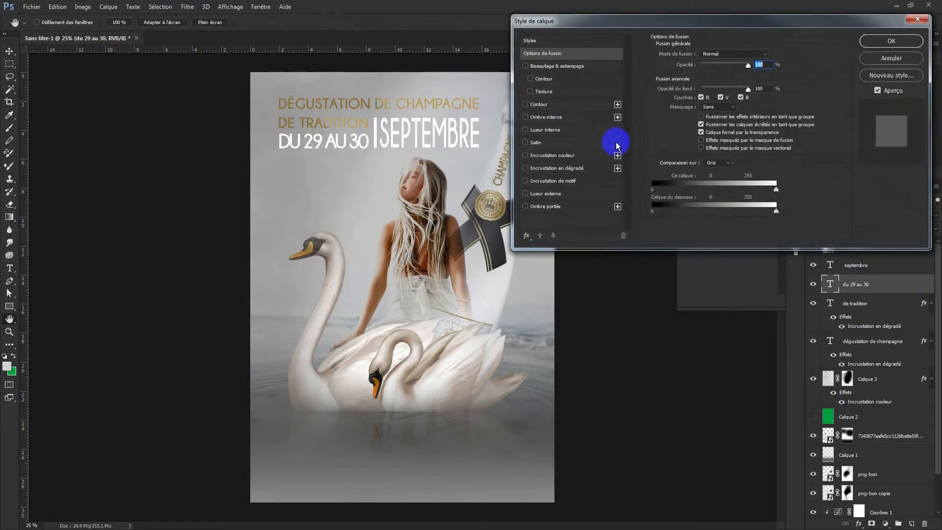
click(577, 169)
click(876, 43)
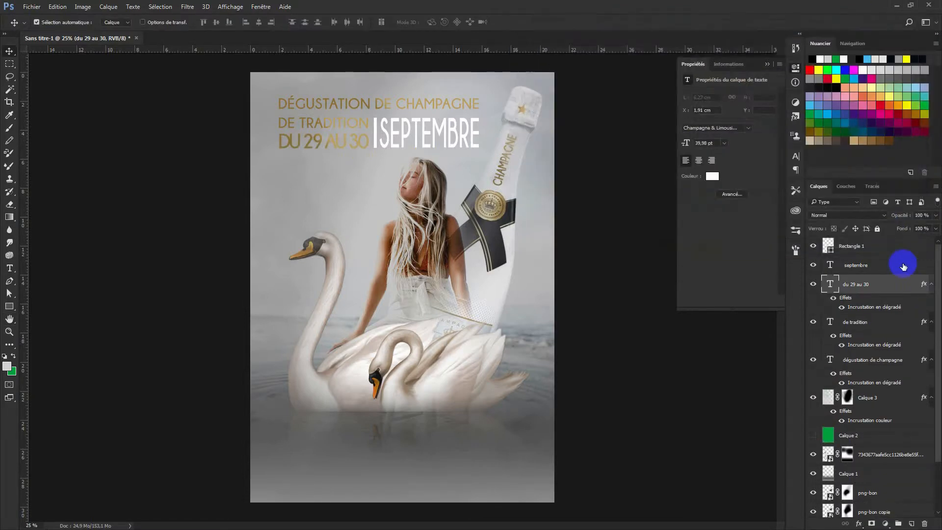
Apply the gold linear gradient overlay at -143° and 57% scale to the "septembre" text layer and the Rectangle 1 bar
double_click(918, 265)
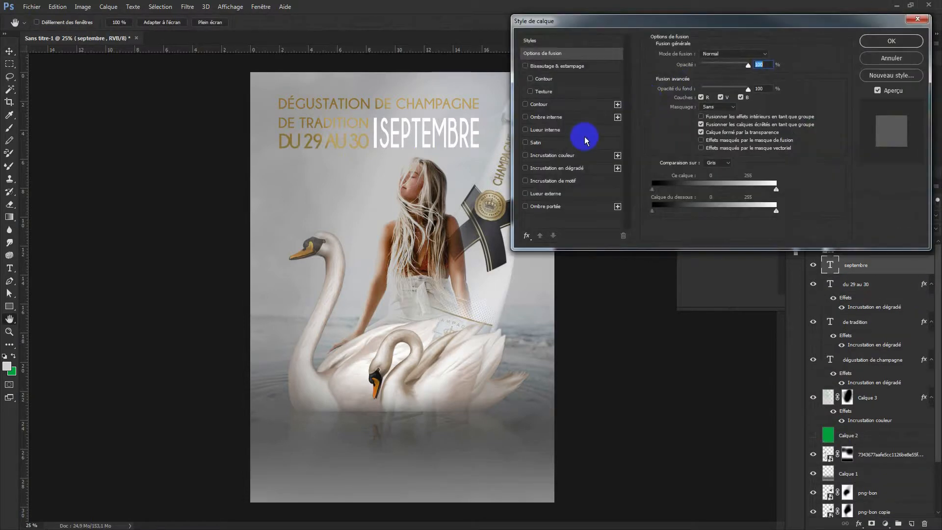
click(574, 169)
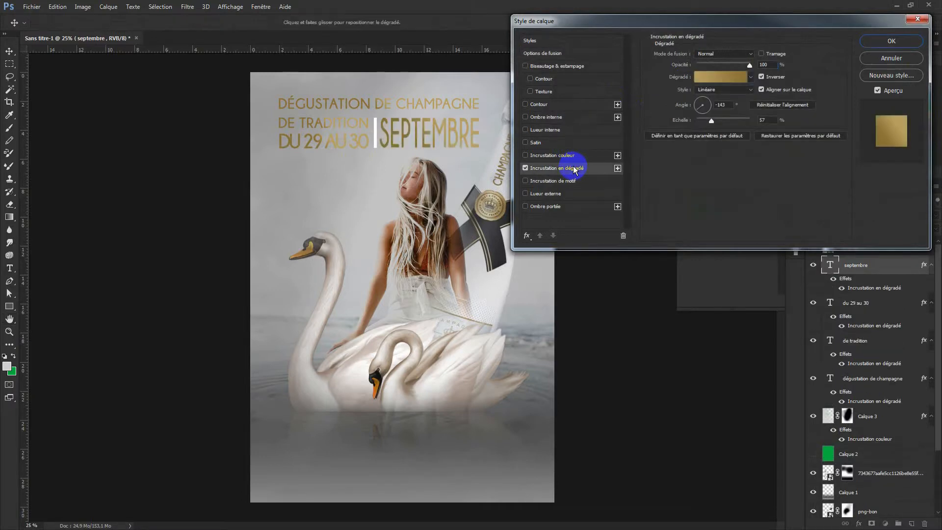
click(891, 41)
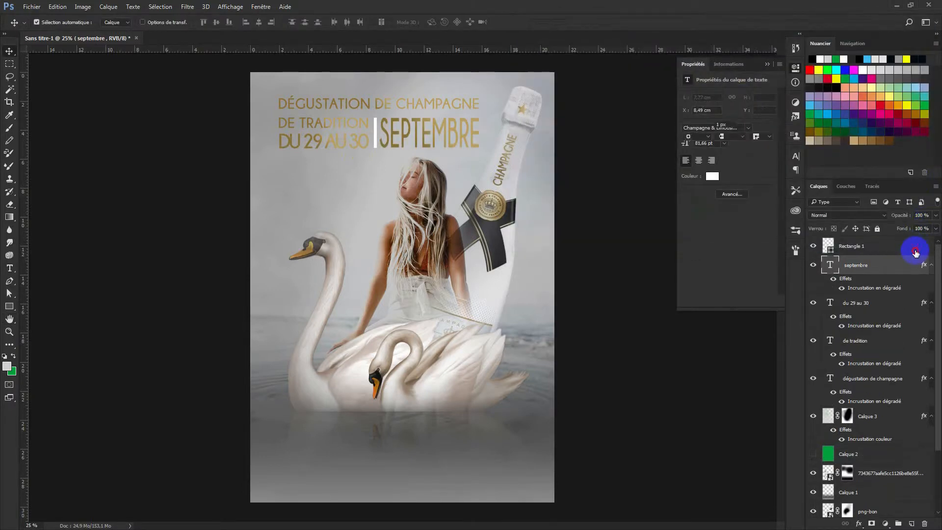
double_click(915, 248)
click(576, 169)
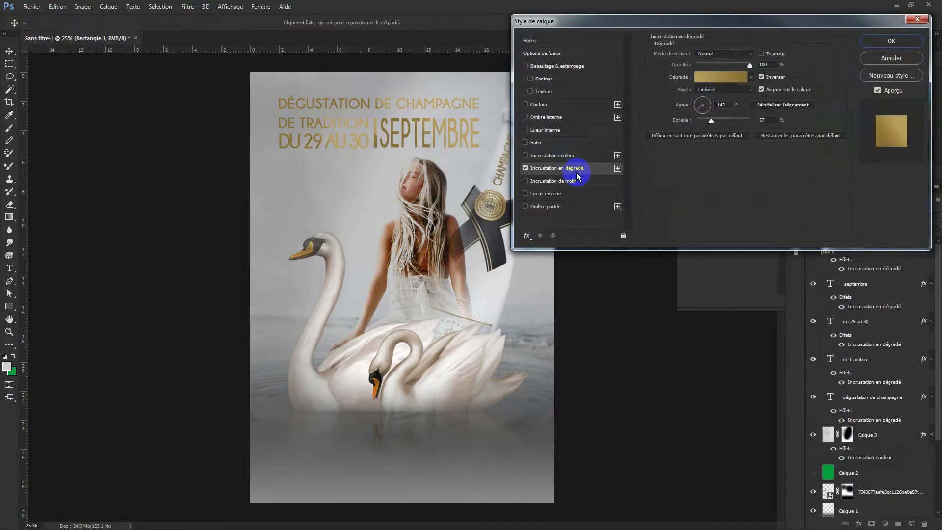
click(905, 42)
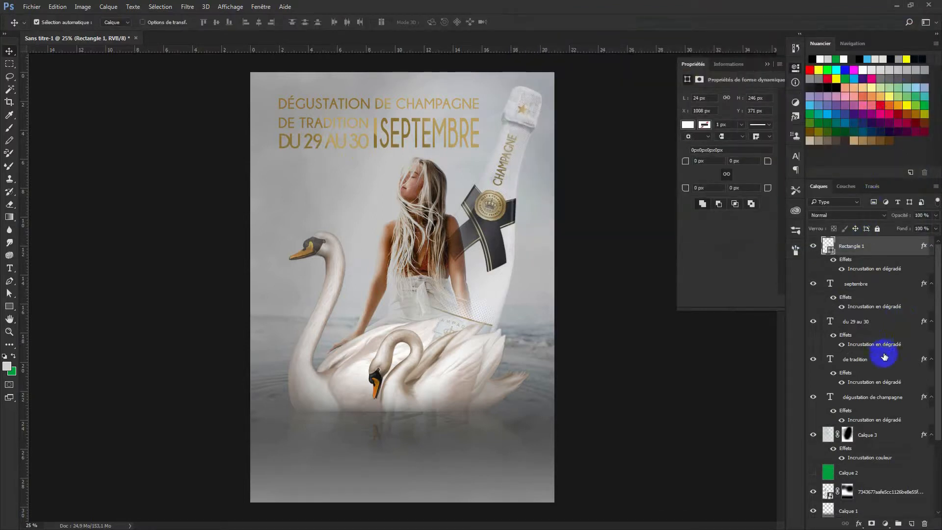
Group the four title text layers with Rectangle 1, and turn a duplicate of that group into a smart object
shift+click(857, 398)
key(ctrl+g)
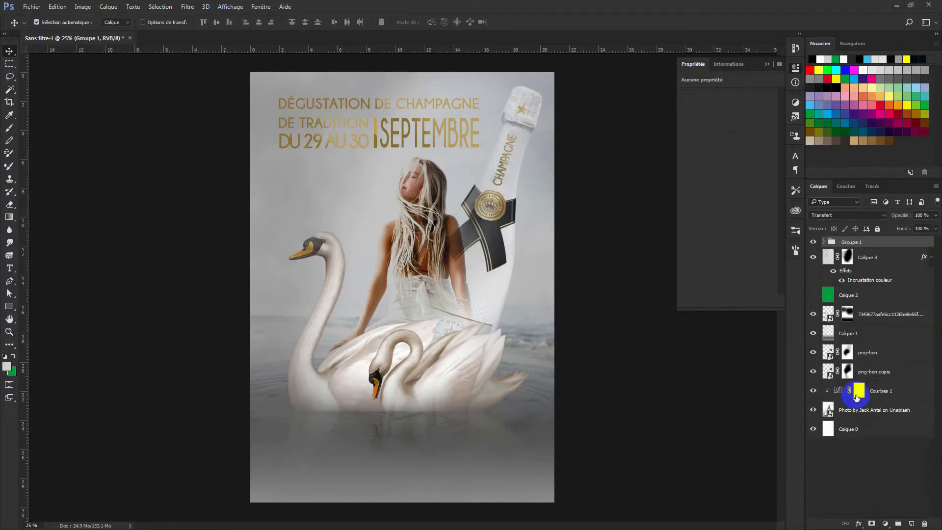
key(ctrl+j)
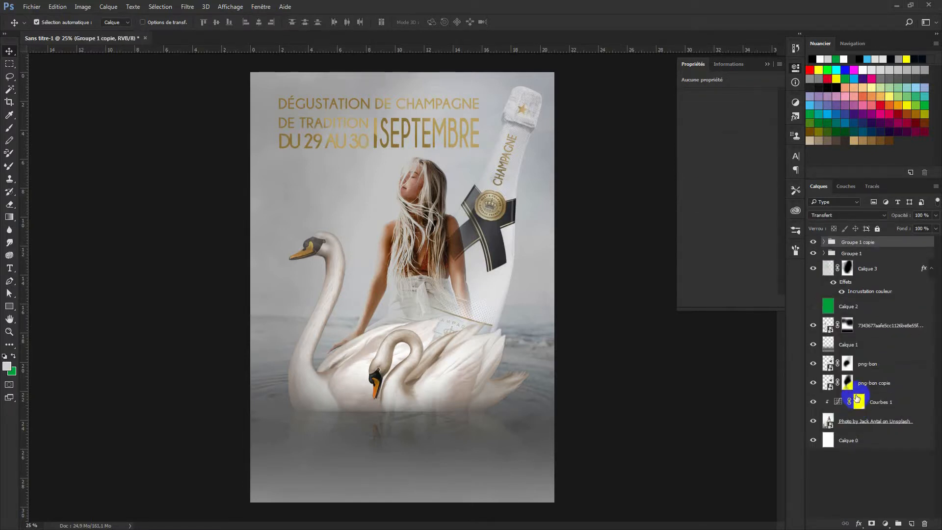
right_click(897, 243)
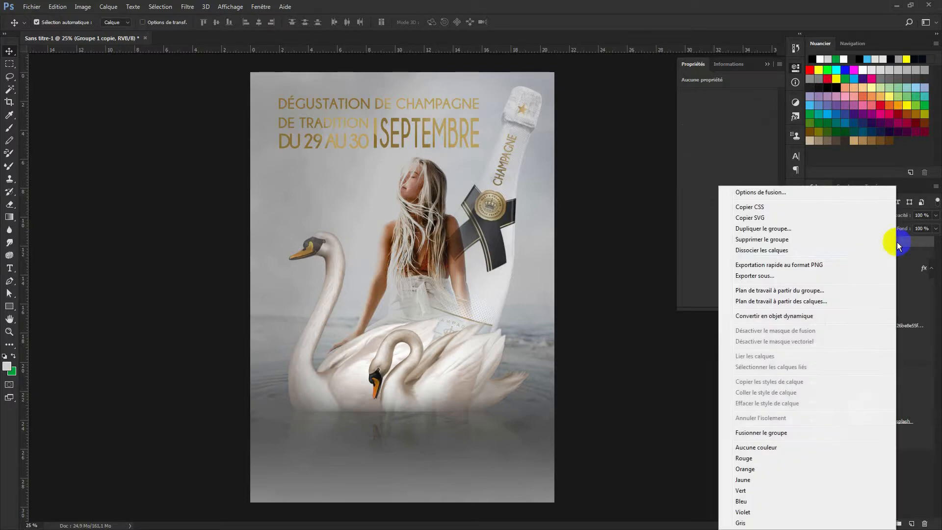
click(807, 317)
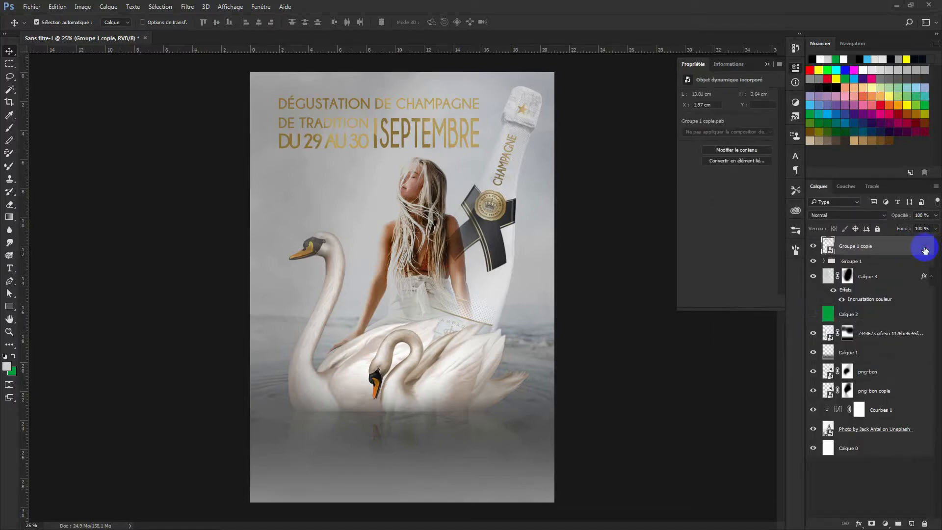
Give the Groupe 1 copie smart object a dark grey colour overlay and place it beneath Groupe 1 in the layer stack
double_click(925, 250)
click(564, 156)
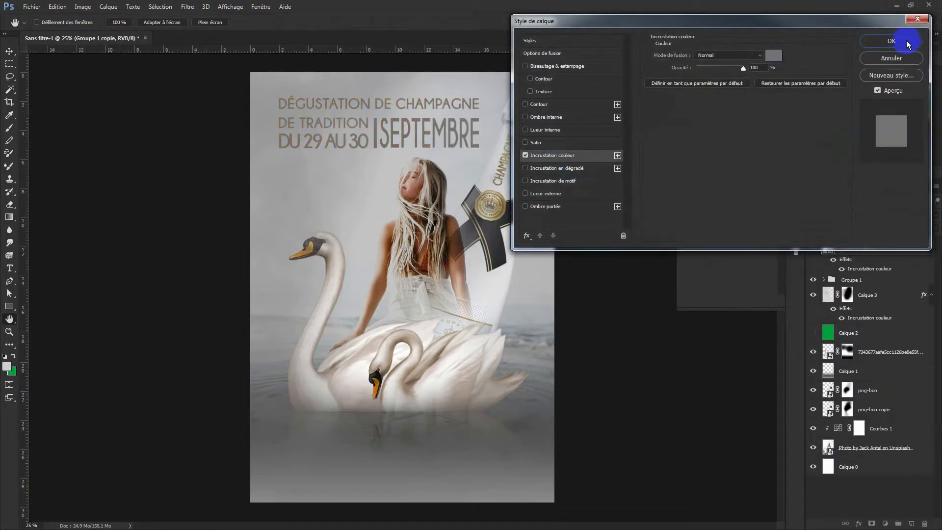
click(774, 55)
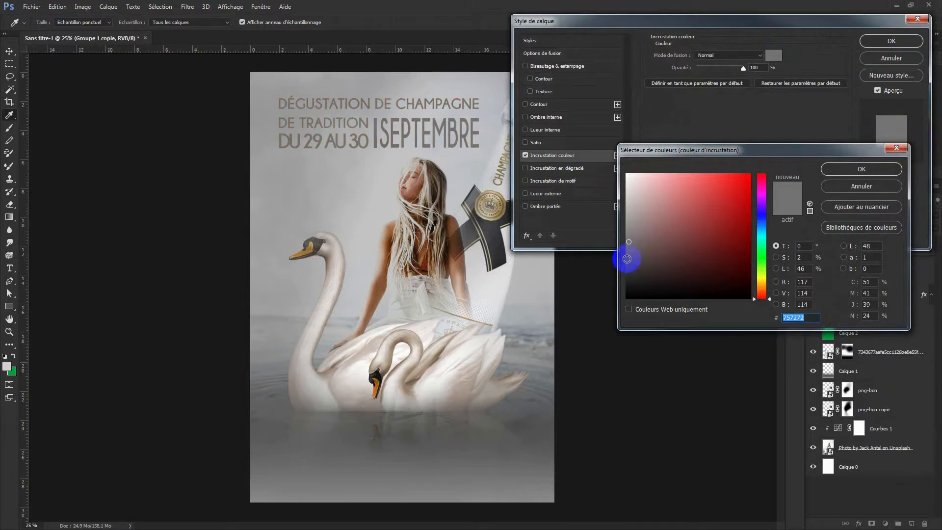
click(861, 169)
click(892, 41)
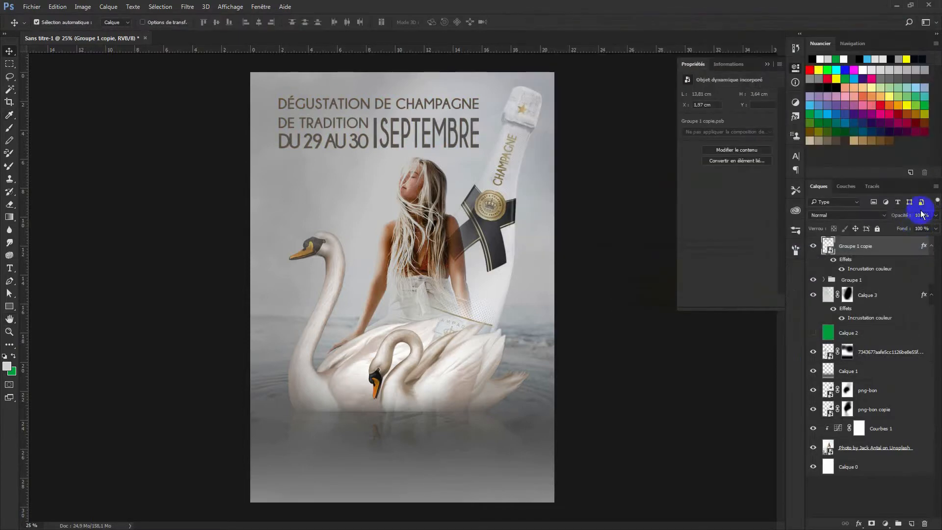
drag(877, 249, 815, 287)
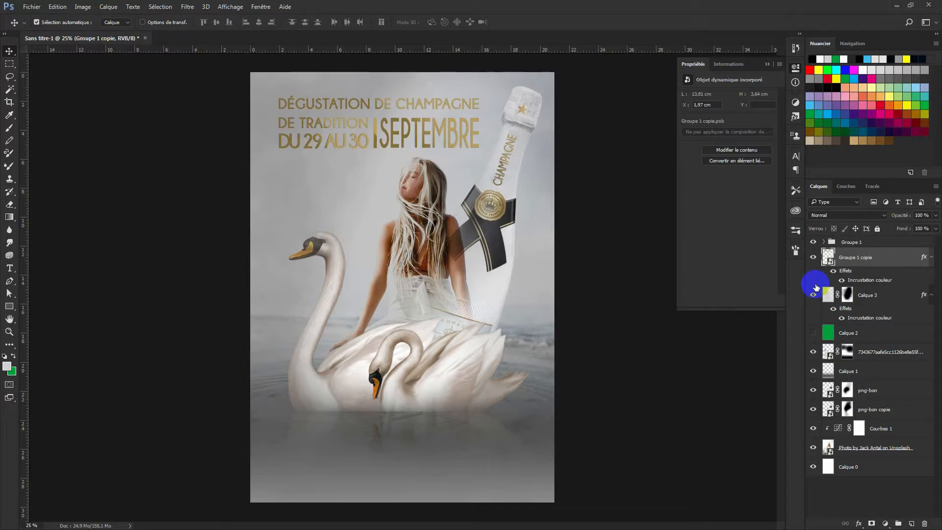
click(8, 49)
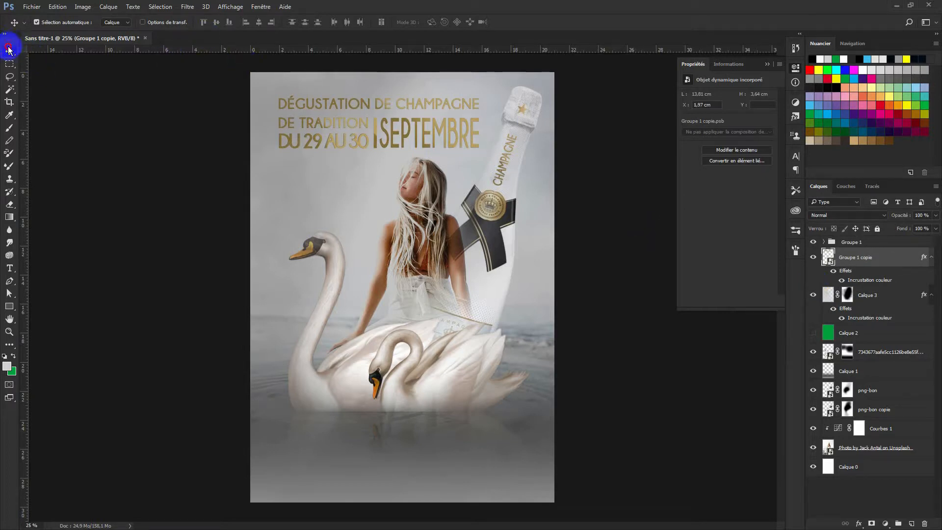
Offset the dark grey Groupe 1 copie slightly to the right, to X 2.04 cm, and lower its opacity a little
key(Right)
key(Right)
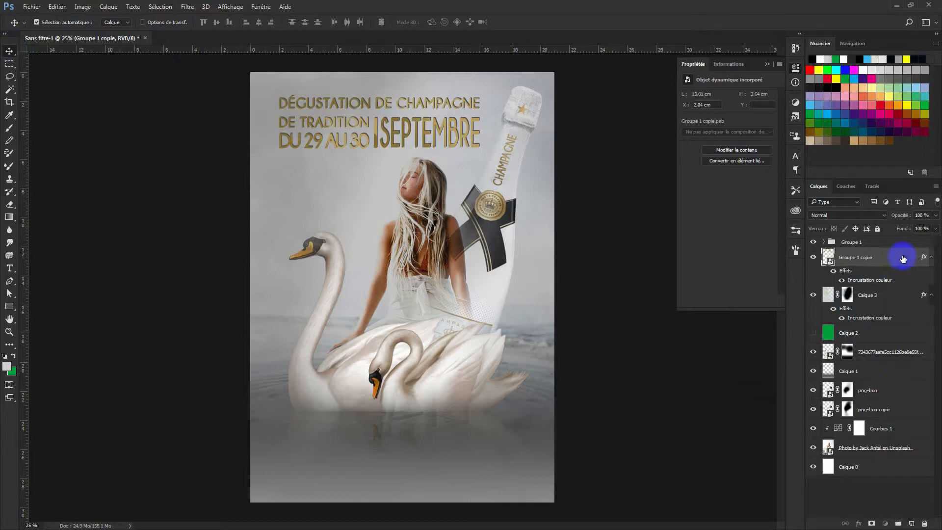
drag(905, 215, 896, 219)
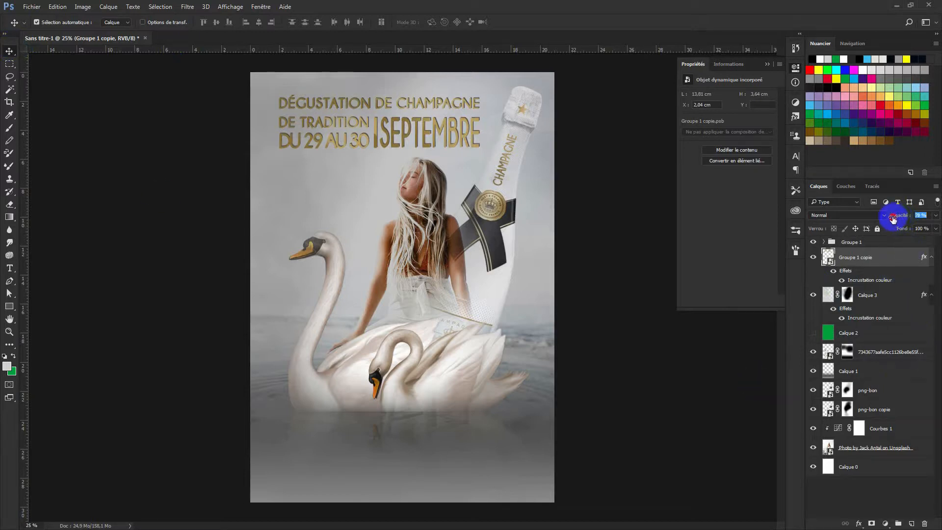
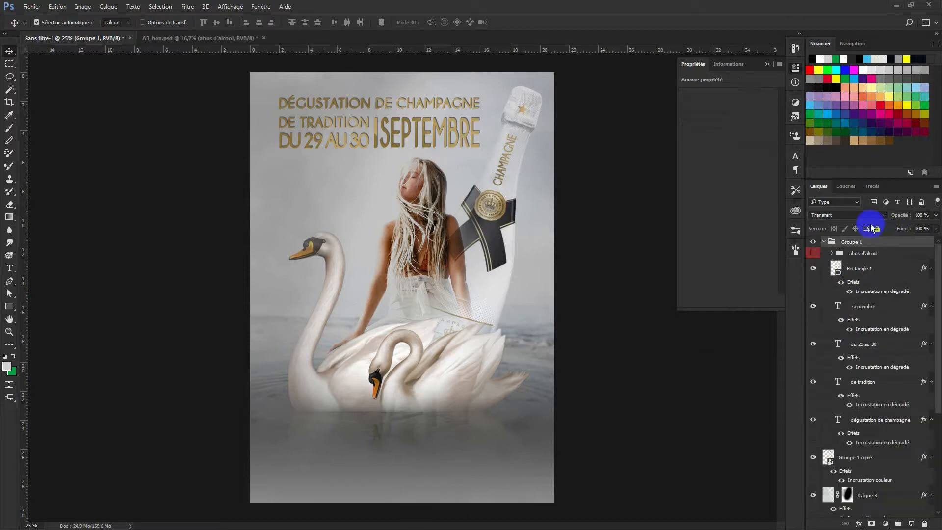
Show the abus d'alcool group and move its vertical warning text to the lower-left edge of the poster
click(815, 253)
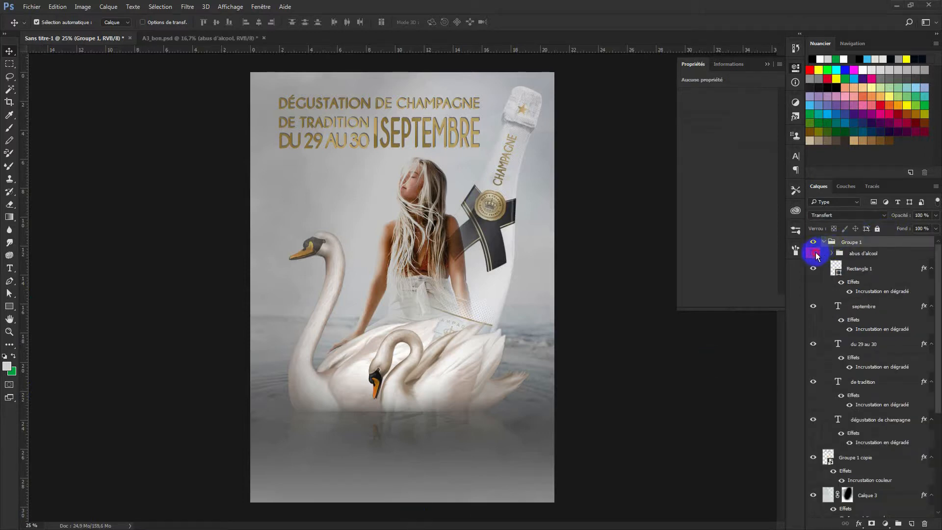
click(813, 253)
key(ctrl+t)
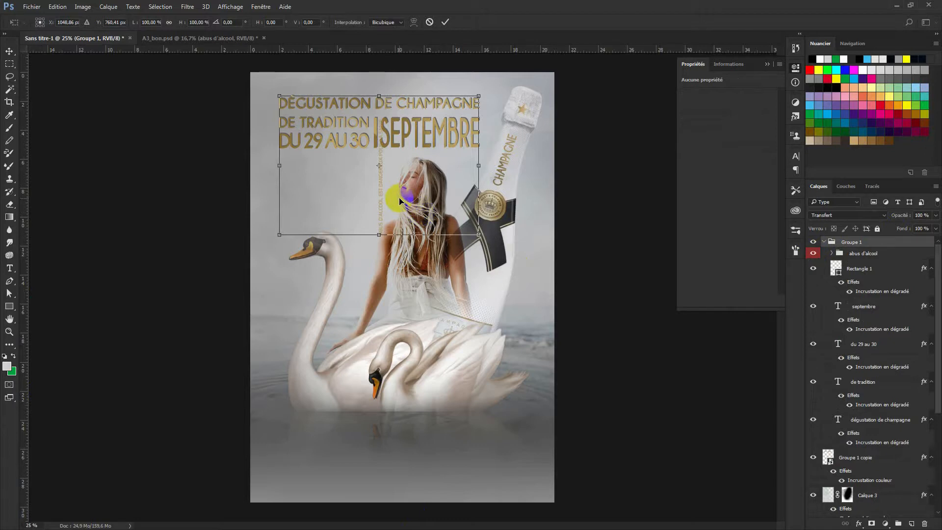
key(Return)
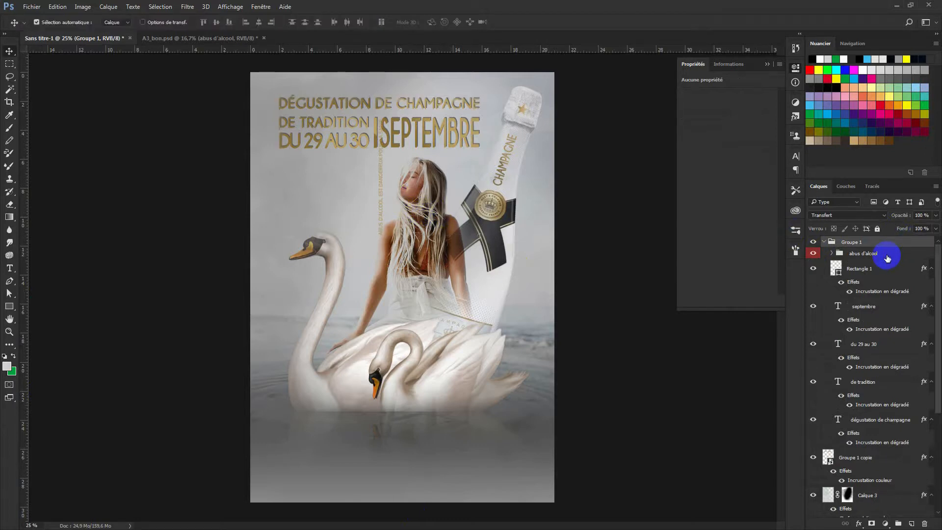
click(886, 255)
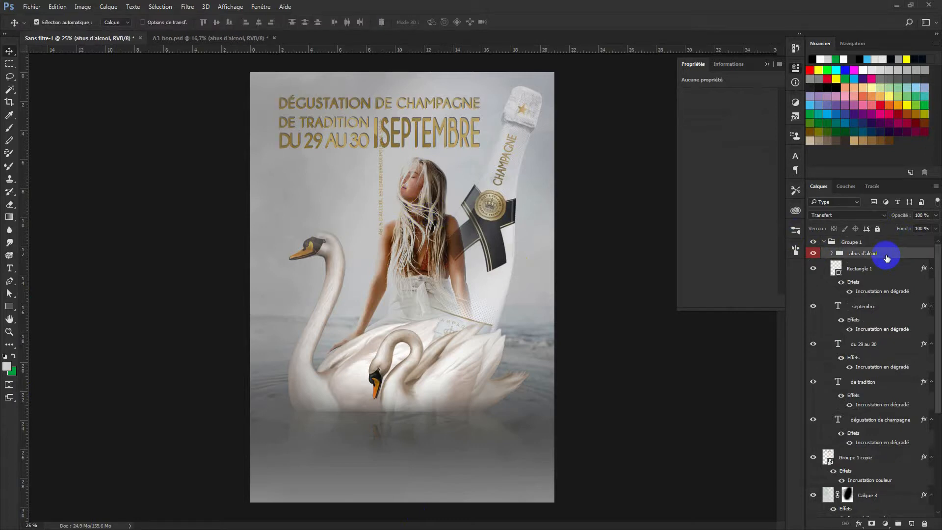
key(ctrl+t)
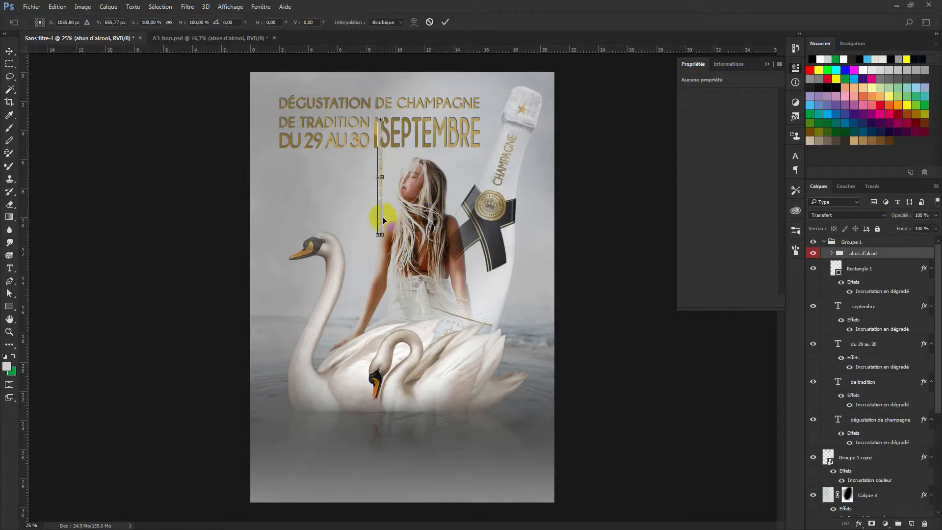
drag(378, 222, 263, 480)
key(Return)
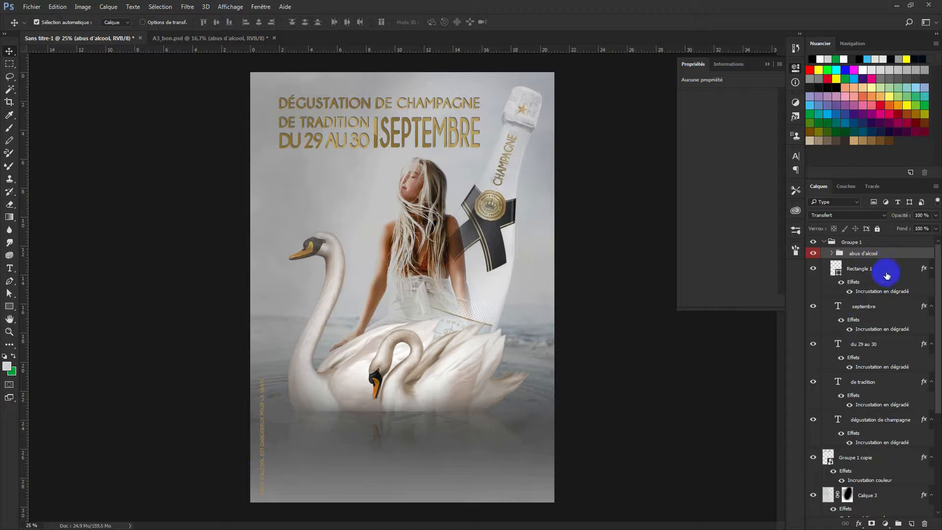
Change the colour of the alcohol warning text layer to dark brown #2d2006
click(831, 254)
double_click(916, 268)
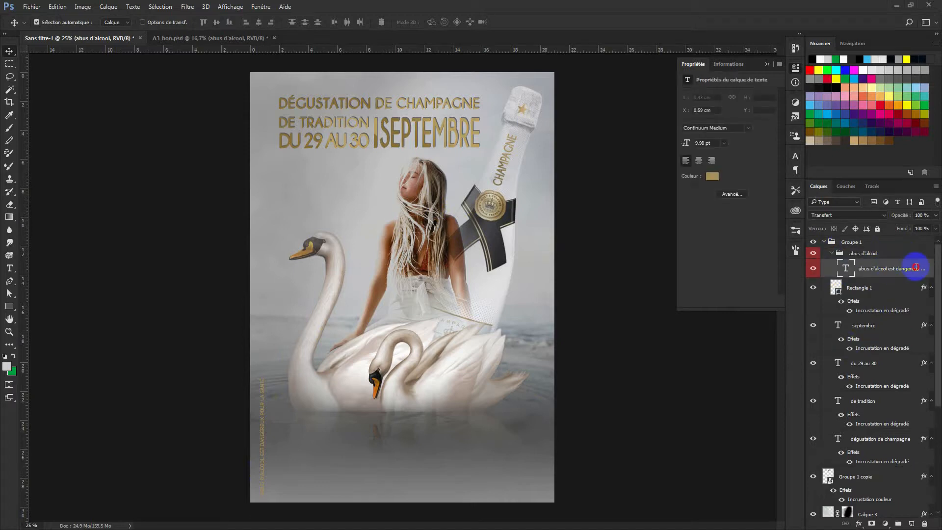
click(712, 175)
click(712, 225)
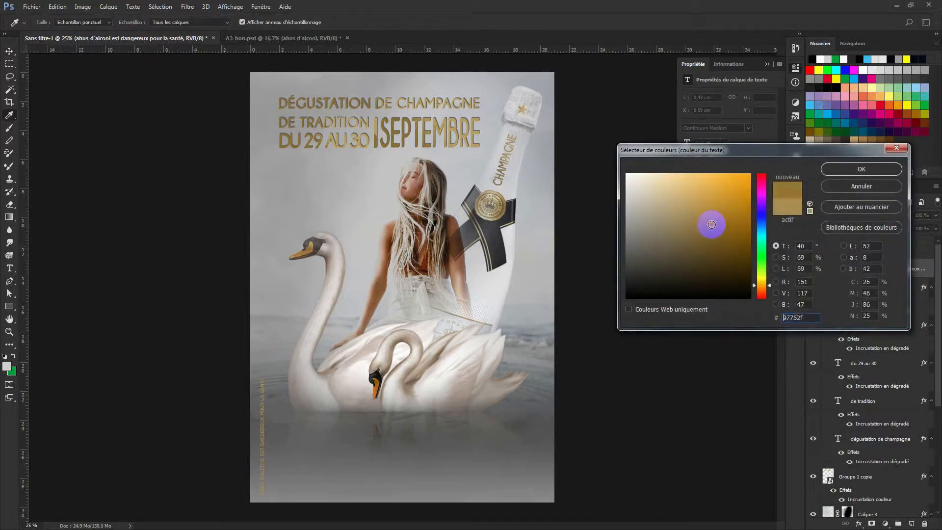
click(730, 275)
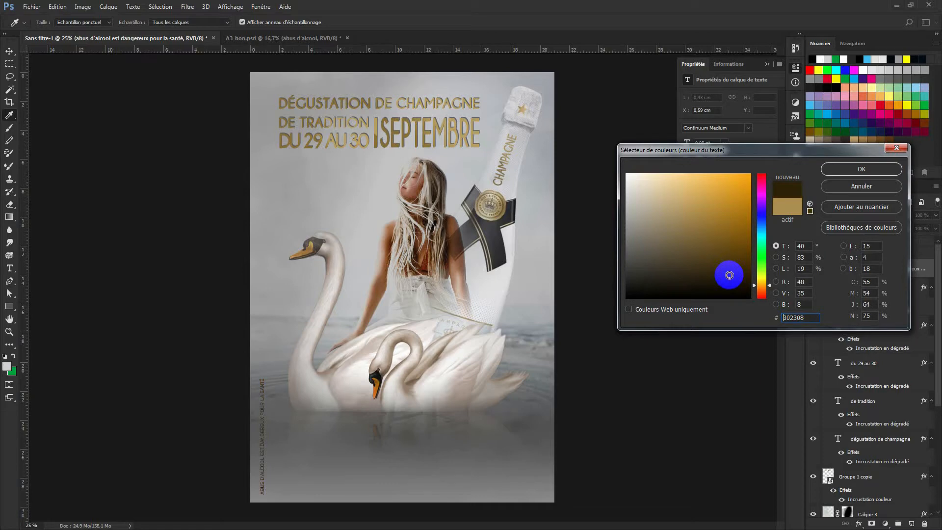
click(720, 263)
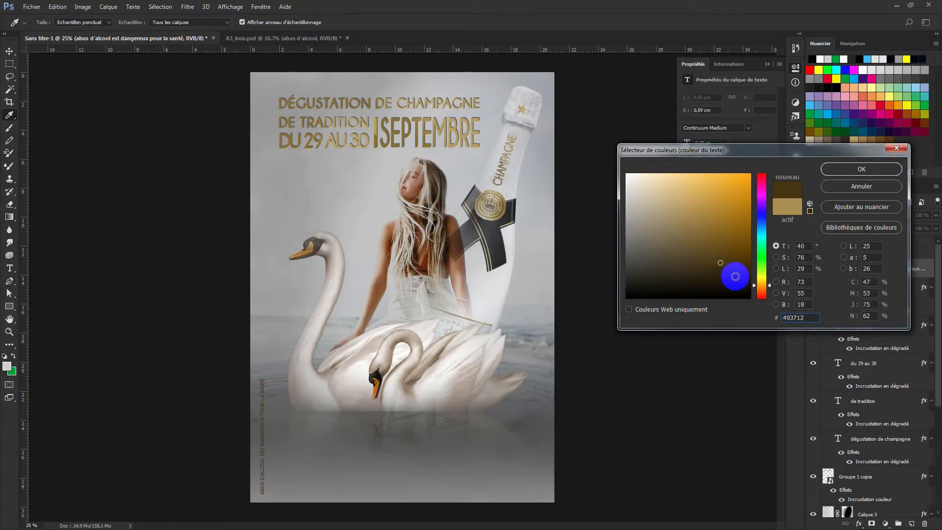
click(736, 276)
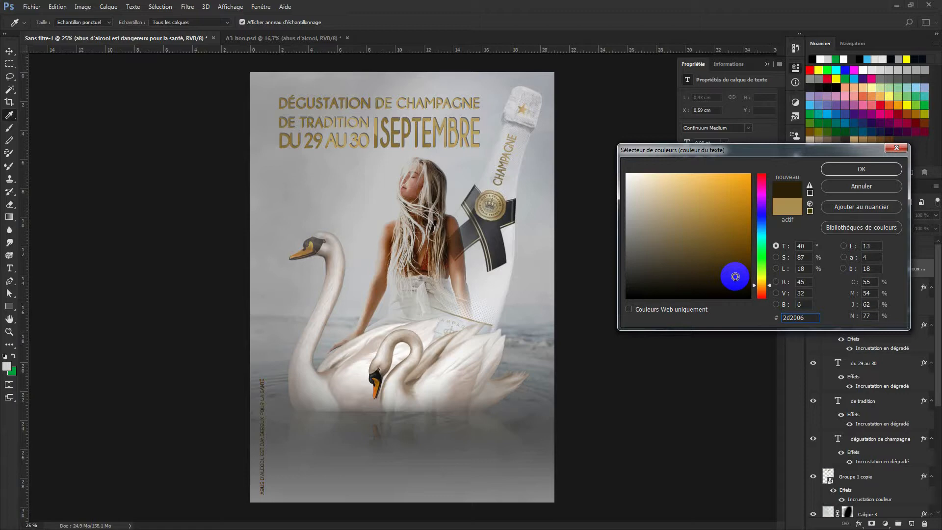
click(872, 171)
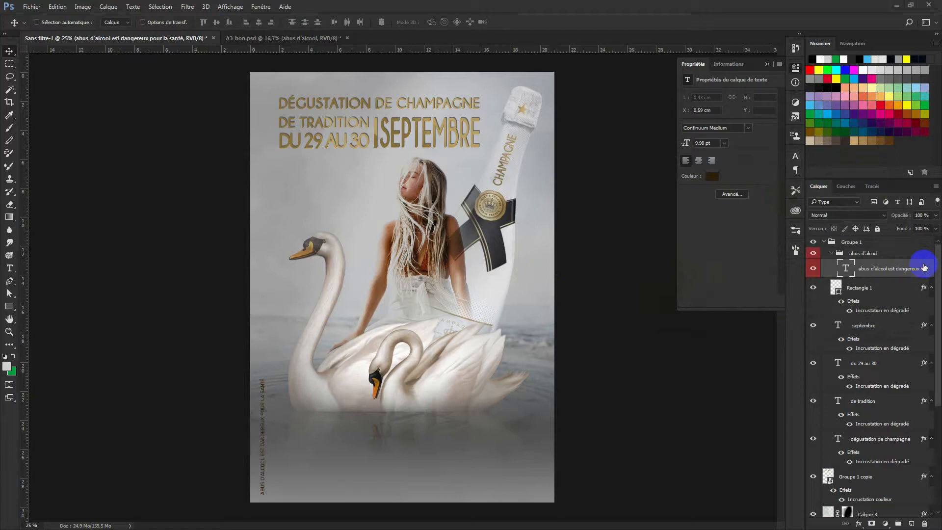
Shift the vertical warning text closer to the poster's left edge, to an X position of about 0.35 cm
key(ctrl+t)
key(Left)
key(Left)
key(Left)
key(Left)
key(Left)
key(Left)
key(Left)
key(Left)
key(Left)
key(Left)
key(Left)
key(Left)
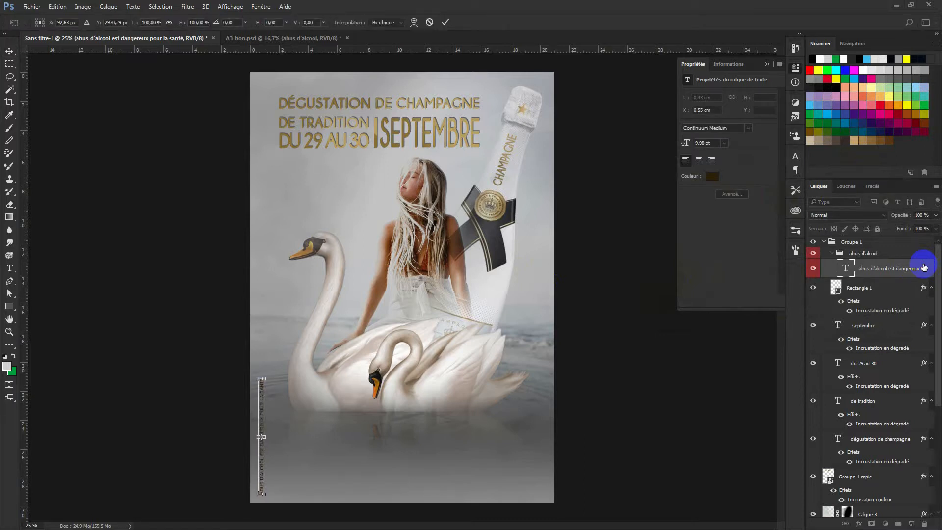
key(Left)
key(Left)
key(Left)
key(Left)
key(Left)
key(Left)
key(Left)
key(Left)
key(Left)
key(Left)
key(Left)
key(Left)
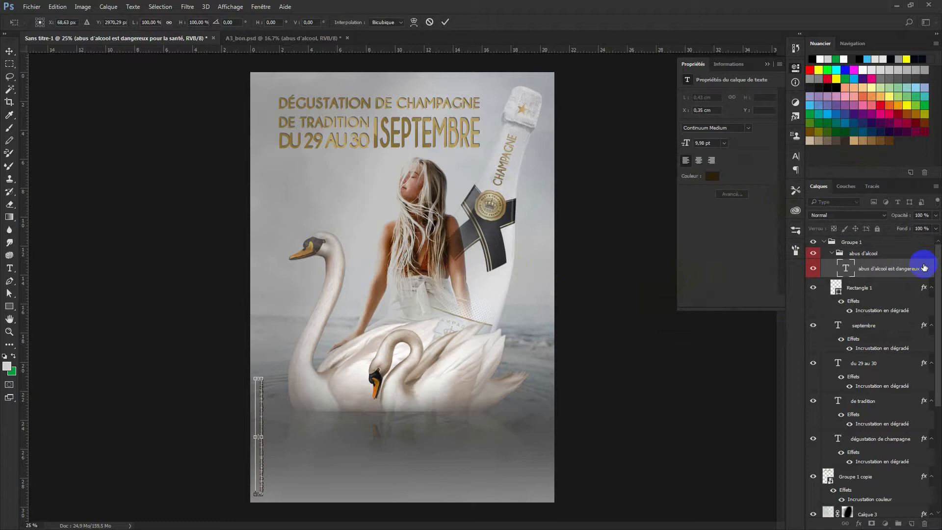
key(Return)
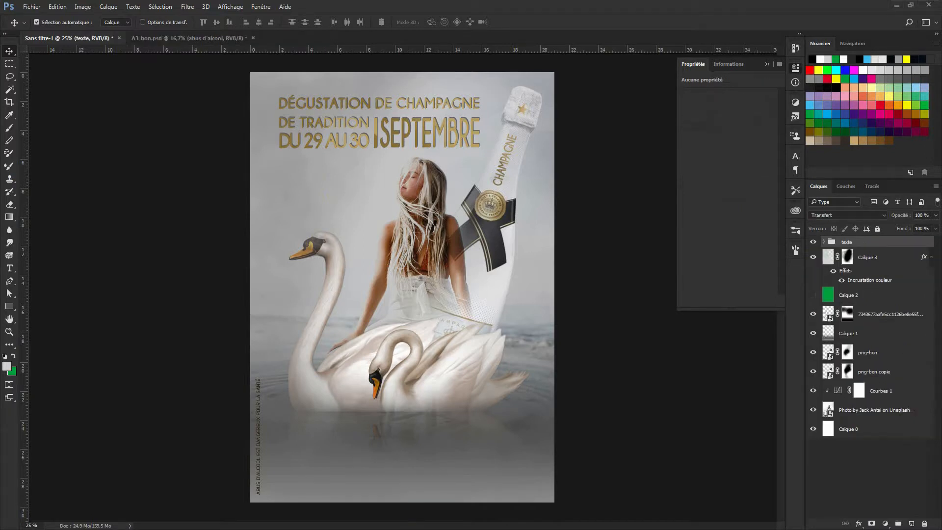
Draw a white rectangle of about 2664 × 540 px above Calque 3, spanning the full width of the poster's upper part
click(878, 261)
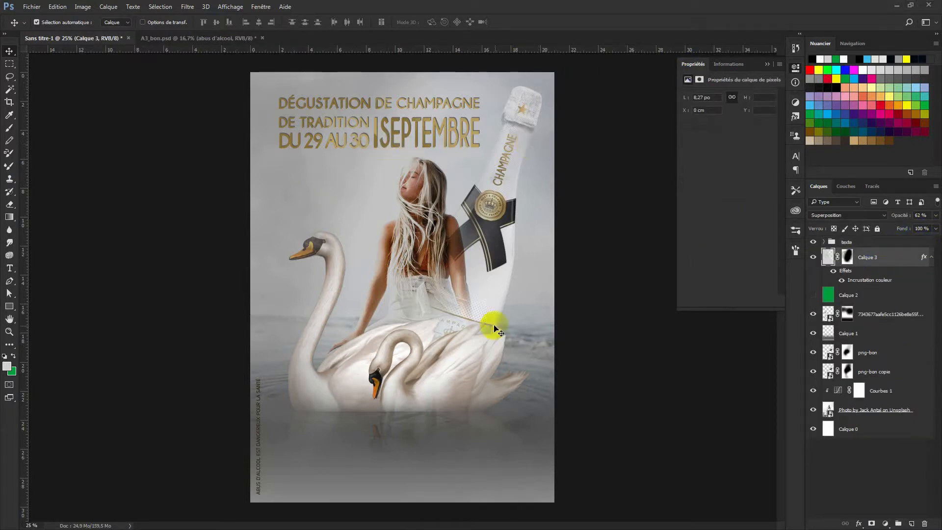
click(10, 308)
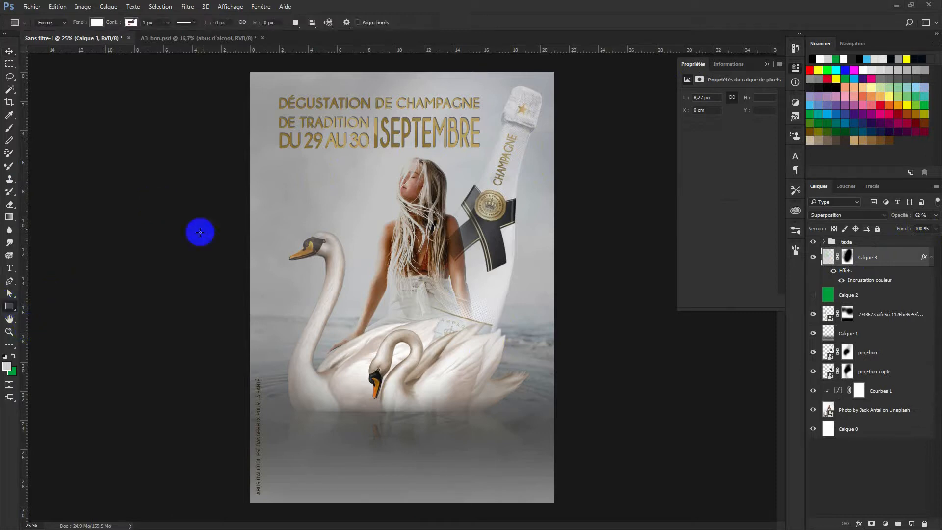
drag(239, 67, 566, 132)
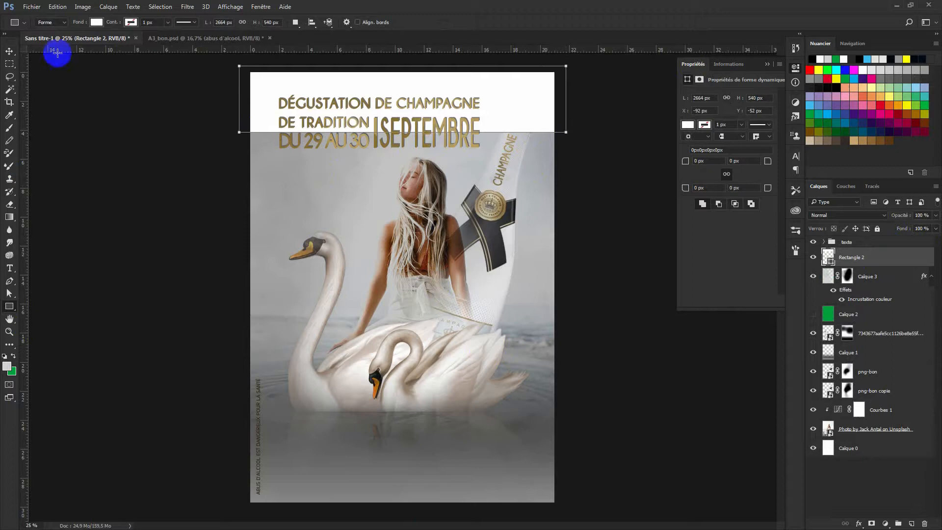
click(9, 51)
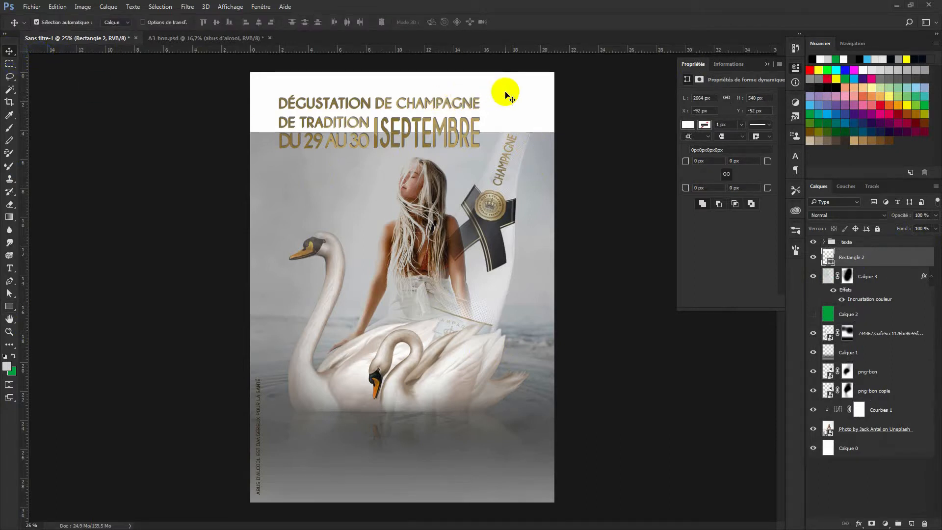
Place a duplicate of the white rectangle below the original and reduce its height to about 272 px
drag(505, 95, 491, 182)
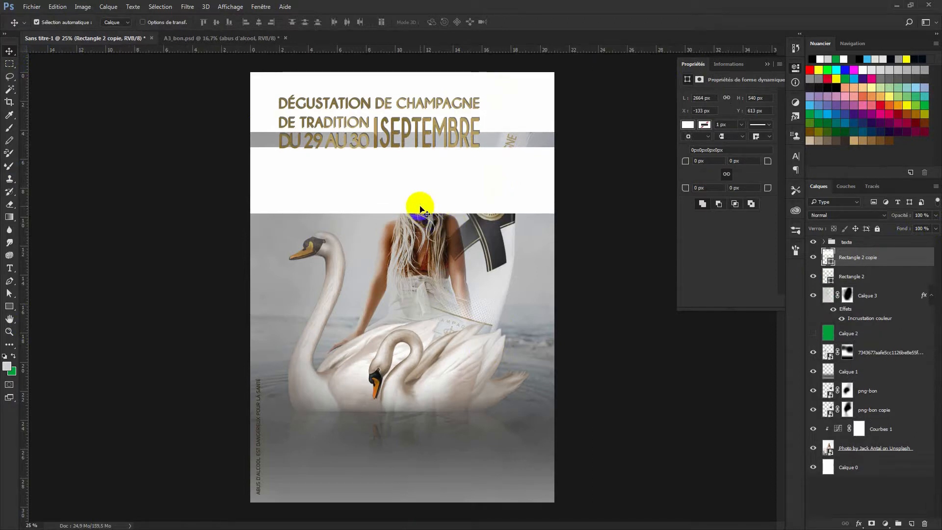
key(ctrl+t)
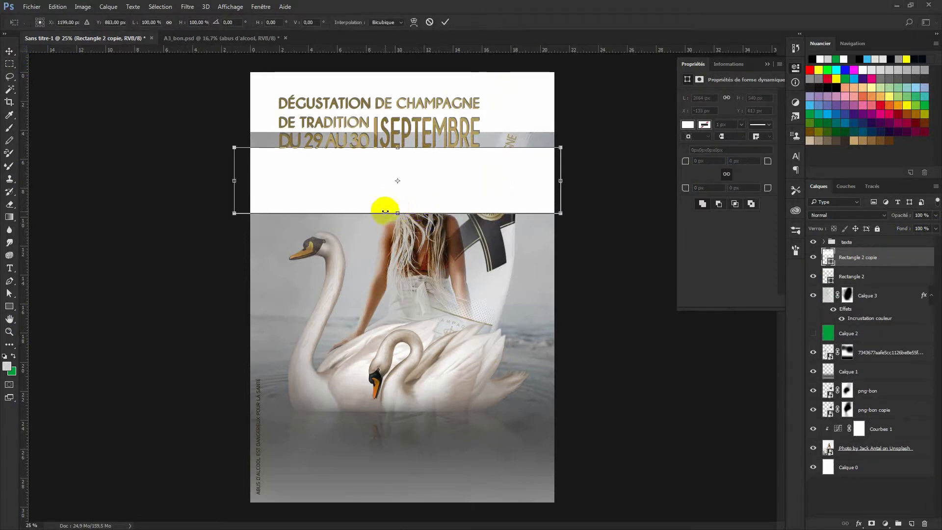
drag(397, 214, 421, 159)
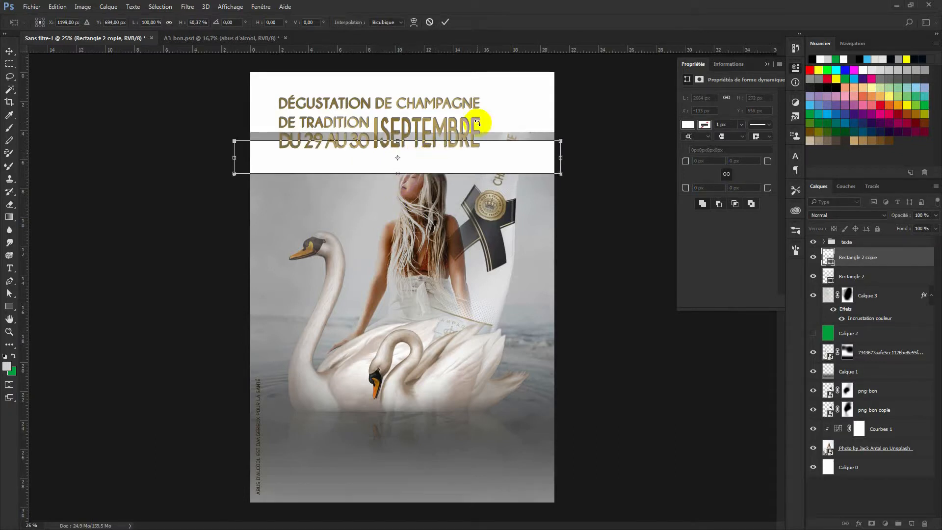
key(Return)
Shorten the original Rectangle 2 to about 424 px high and move its copy up, leaving a narrow gap between them
click(536, 122)
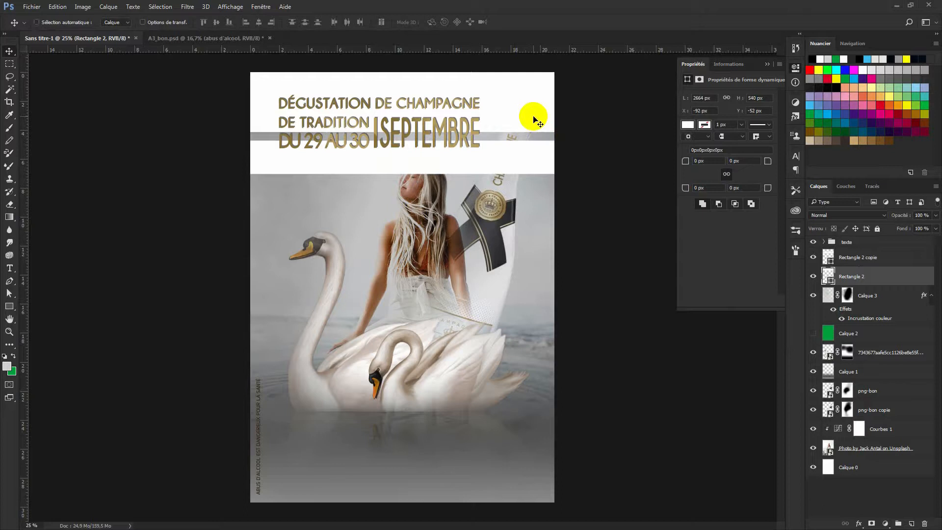
key(ctrl+t)
mouse_move(403, 131)
mouse_down()
mouse_move(402, 101)
mouse_move(402, 118)
mouse_up()
key(Return)
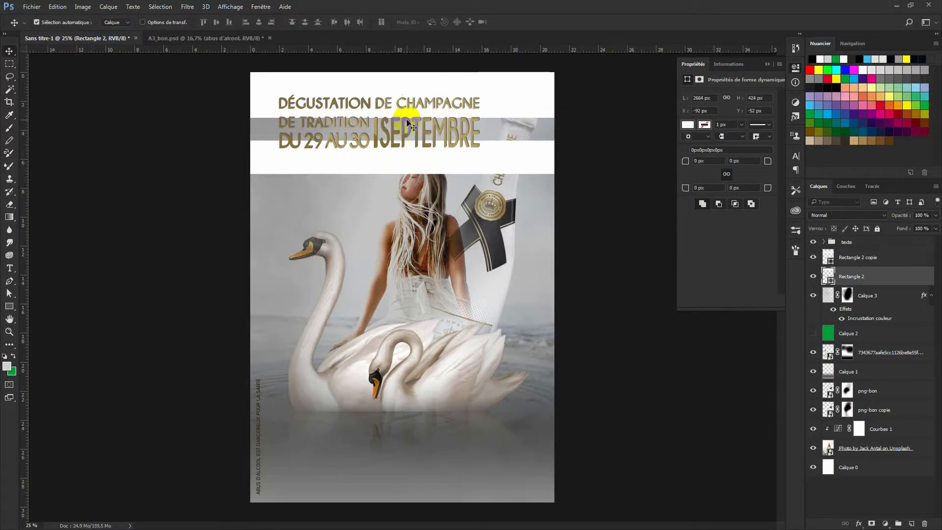
drag(505, 160, 518, 145)
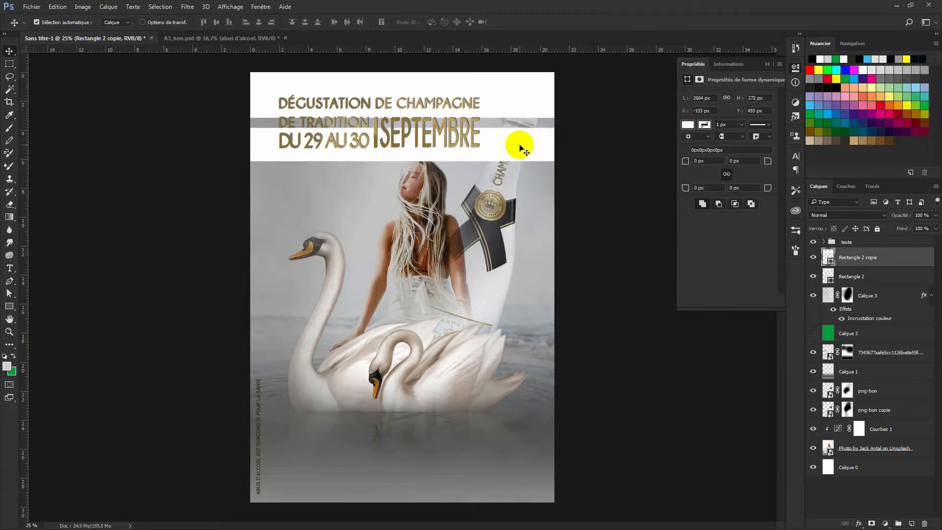
Duplicate the second white bar below itself with a narrow gap and reduce the new bar's height to about 156 px
drag(519, 145, 514, 191)
key(ctrl+j)
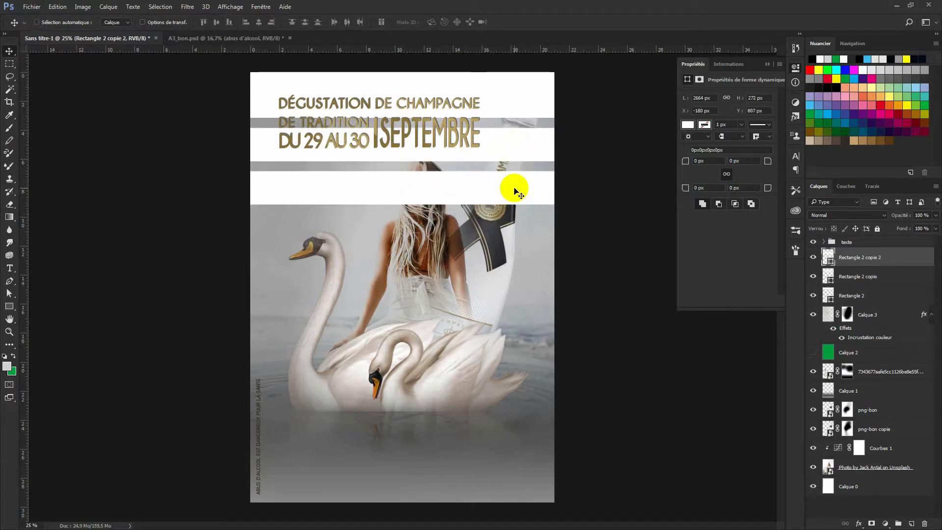
key(ctrl+t)
drag(392, 204, 392, 190)
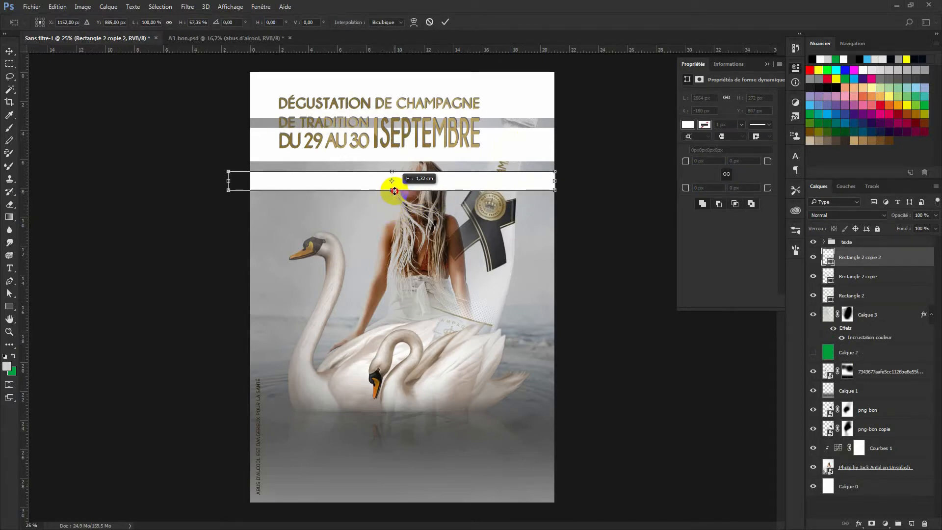
key(Return)
drag(448, 181, 447, 185)
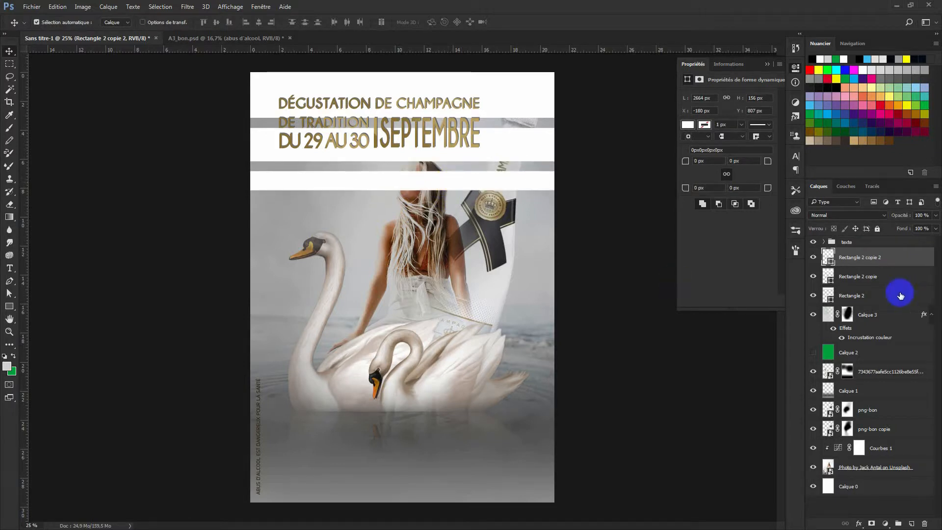
Raise the three white bars above the texte group and stretch them to about 147 % width across the poster's middle
shift+click(852, 297)
drag(851, 297, 825, 232)
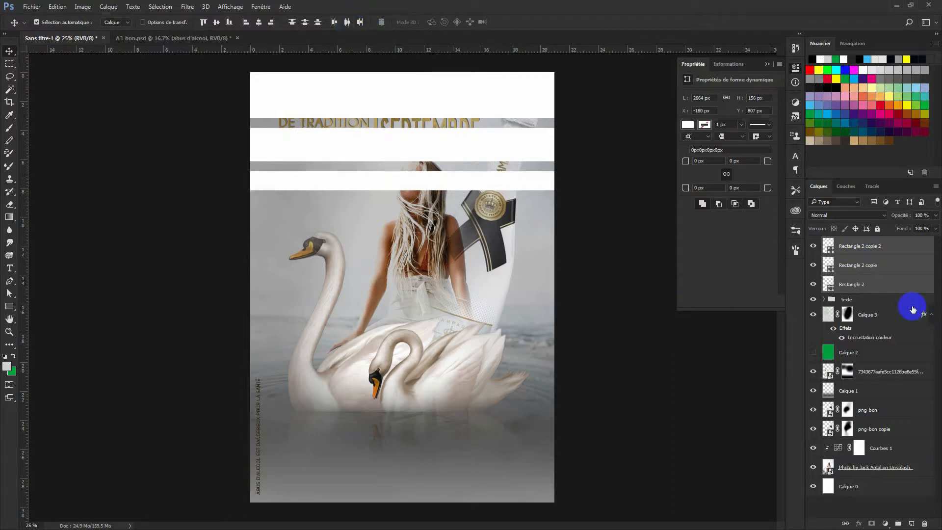
key(ctrl+t)
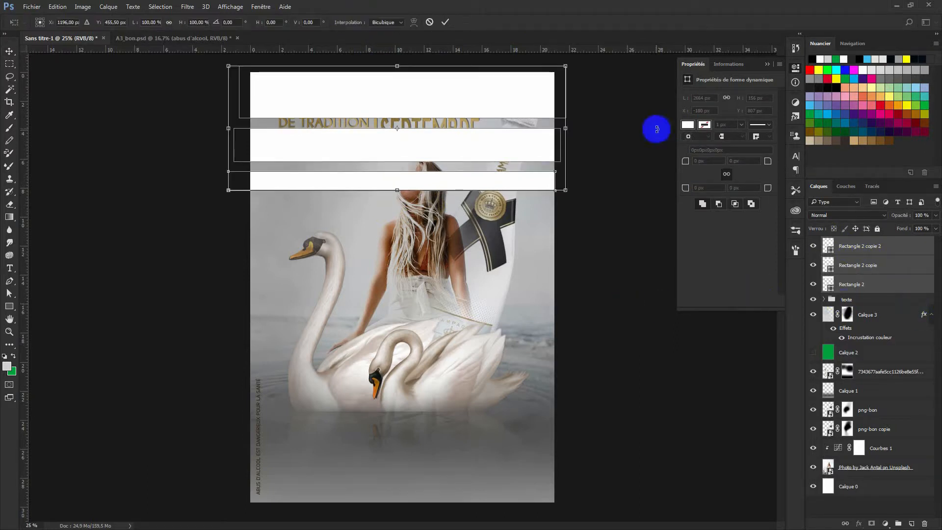
drag(566, 128, 729, 125)
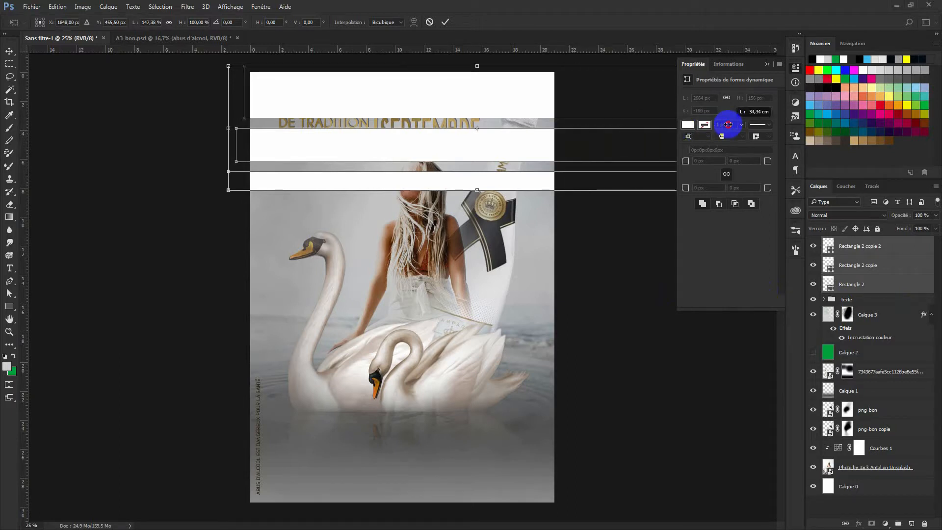
drag(480, 122, 382, 219)
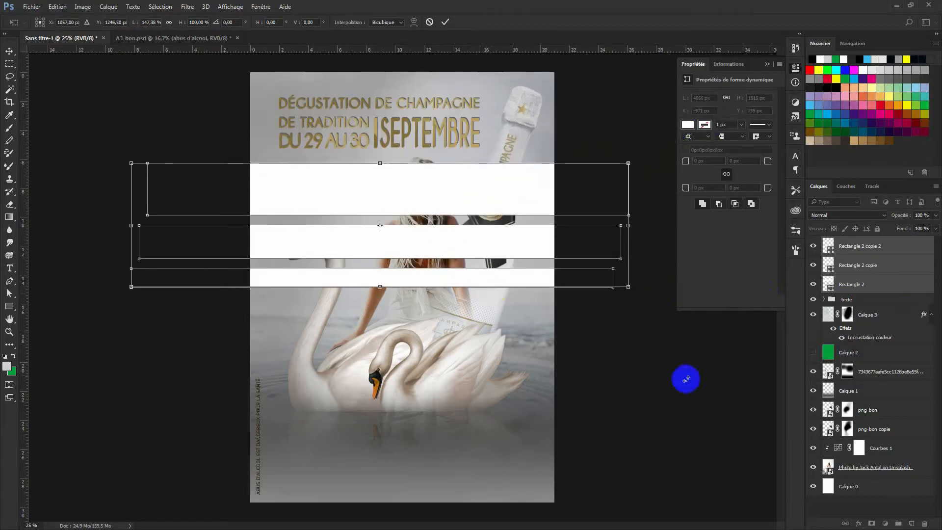
Rotate the three bars by -90° so they run vertically over the poster, and apply the transformation
drag(650, 285, 444, 104)
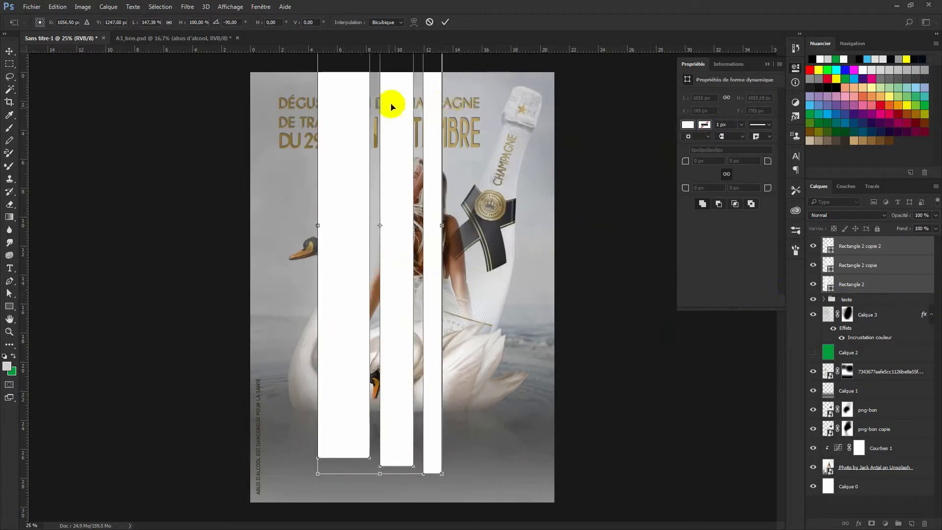
click(12, 52)
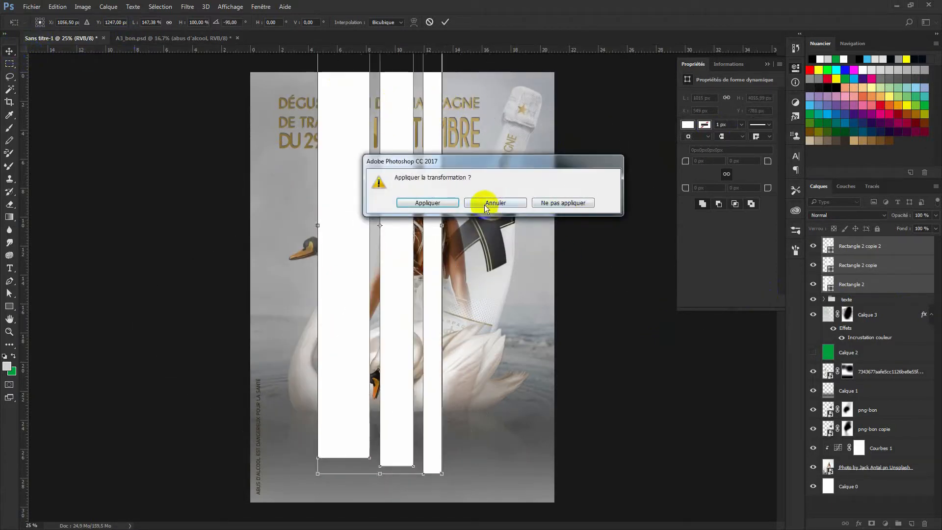
click(439, 203)
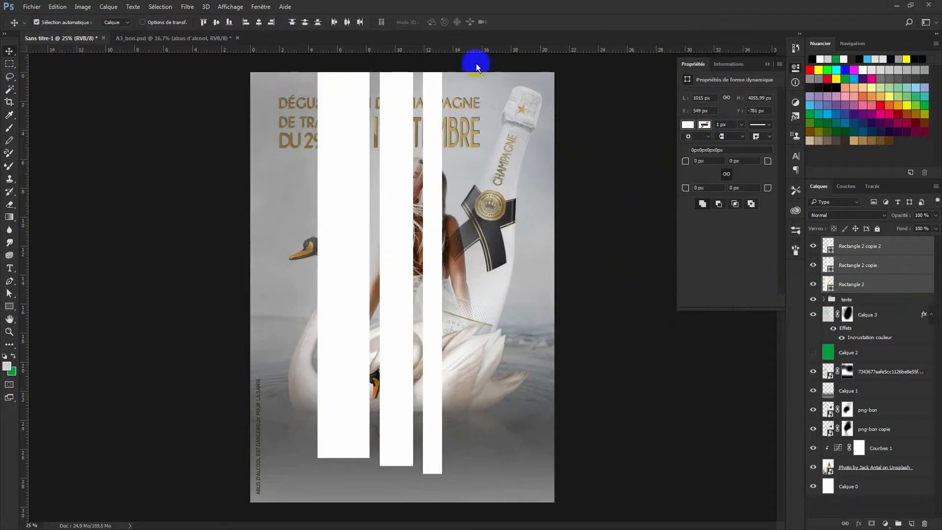
Align the three bars on their vertical centres and distribute them horizontally by their centres
click(216, 23)
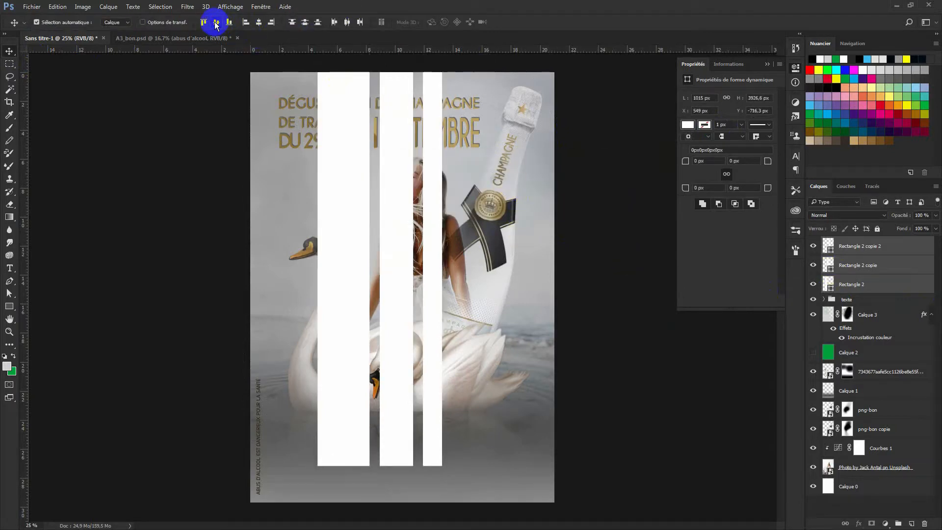
click(347, 23)
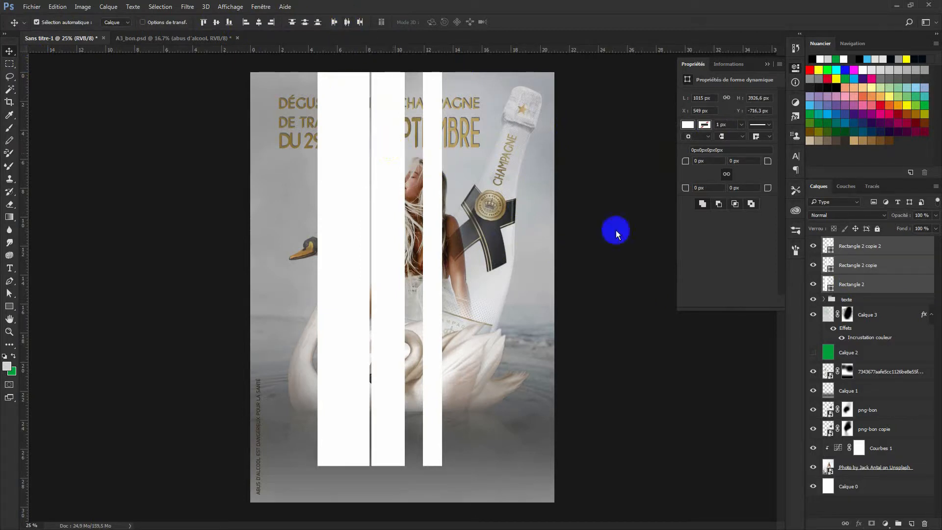
Shift the middle bar (Rectangle 2 copie) right to X 1052 px to even out the gaps between the bars
click(866, 269)
key(Right)
key(Right)
key(Right)
key(Right)
key(Right)
key(Right)
key(Right)
key(Right)
key(Right)
key(Right)
key(Right)
key(Right)
key(Right)
key(Right)
key(Right)
key(Right)
key(Right)
key(Right)
key(Right)
key(Right)
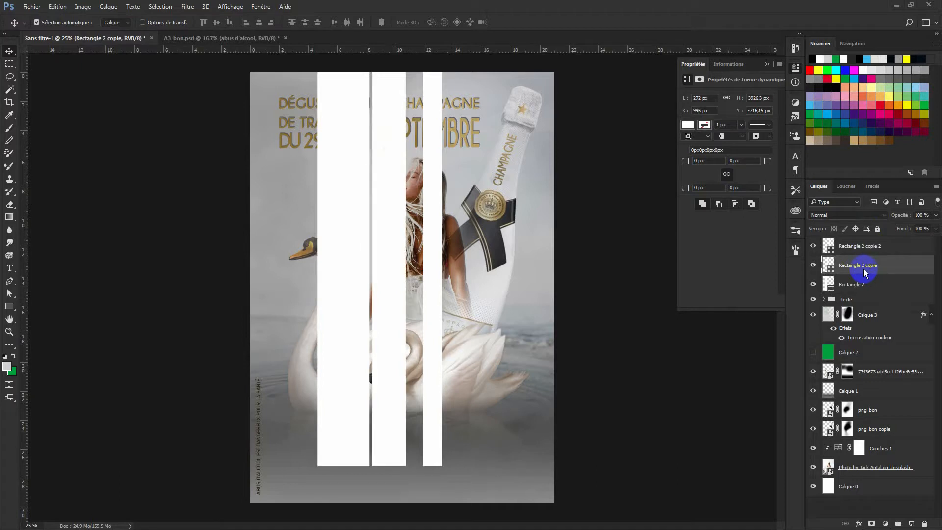
key(Right)
key(Right)
key(Right)
key(Right)
key(Right)
key(Right)
key(Right)
key(Right)
key(Right)
key(Right)
key(Right)
key(Right)
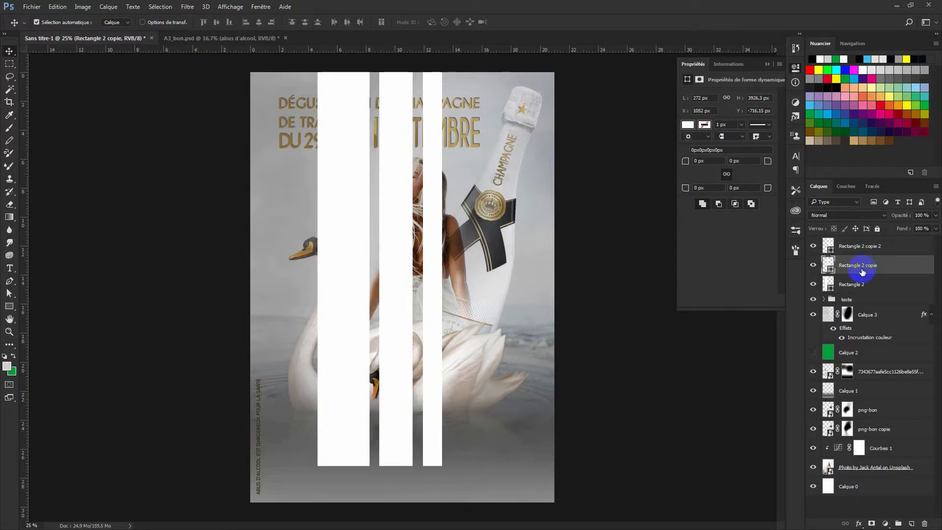
Rotate all three bars together into a diagonal and place them across the poster's upper-left corner
click(861, 283)
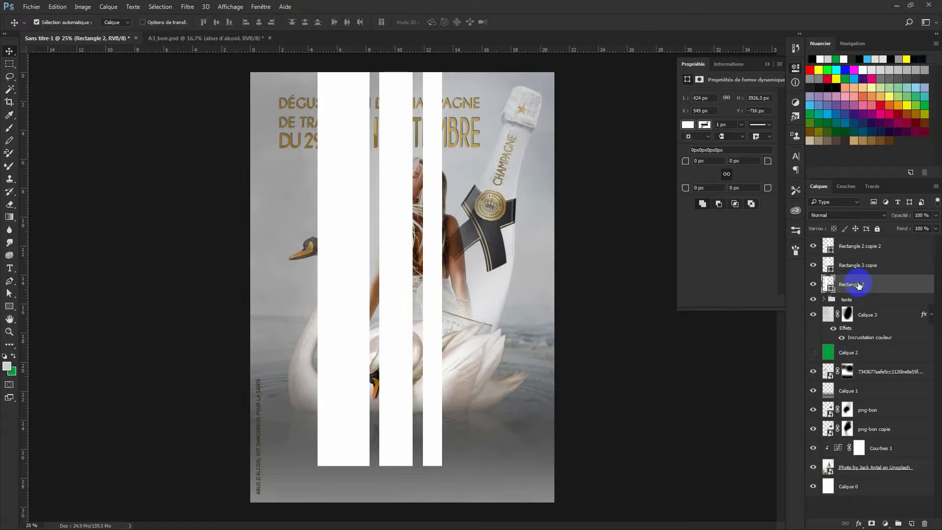
shift+click(860, 249)
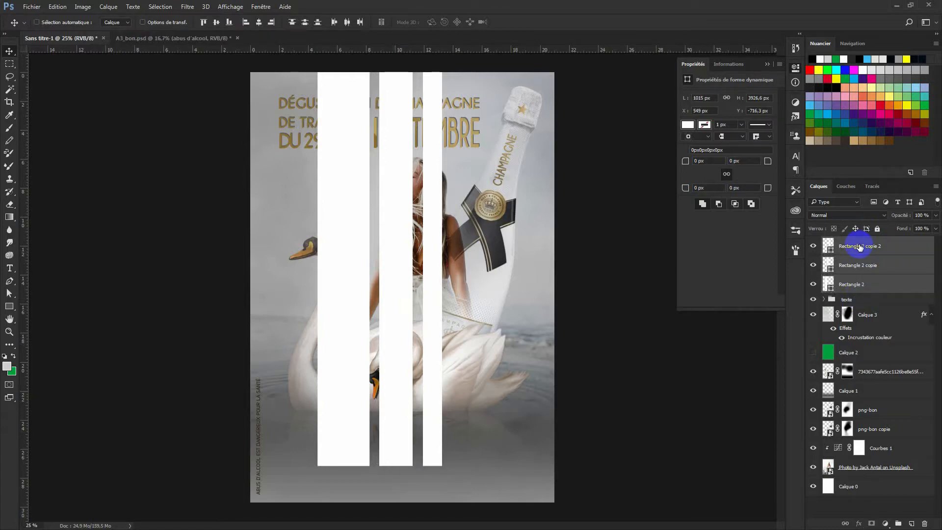
key(ctrl+t)
drag(578, 131, 584, 318)
drag(427, 164, 284, 72)
drag(312, 180, 359, 214)
key(Return)
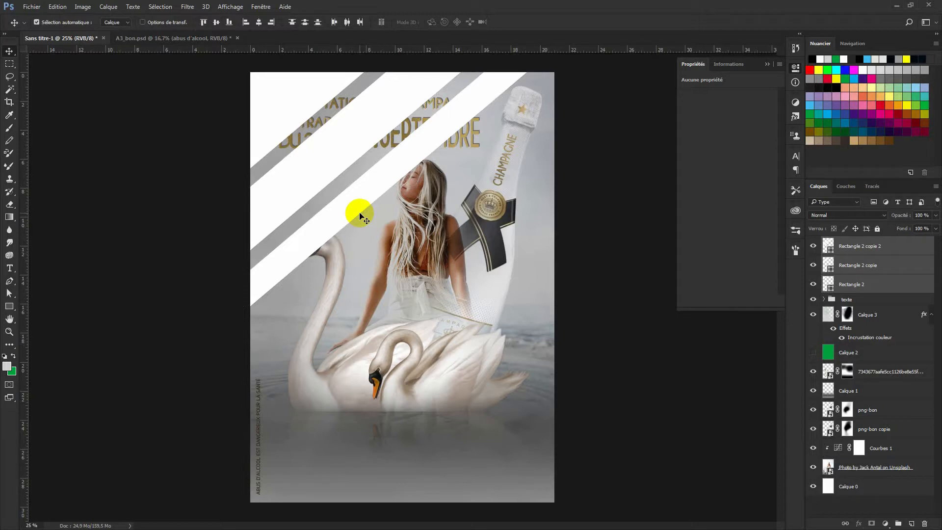
Group the three diagonal bars and convert the group into a smart object
right_click(899, 251)
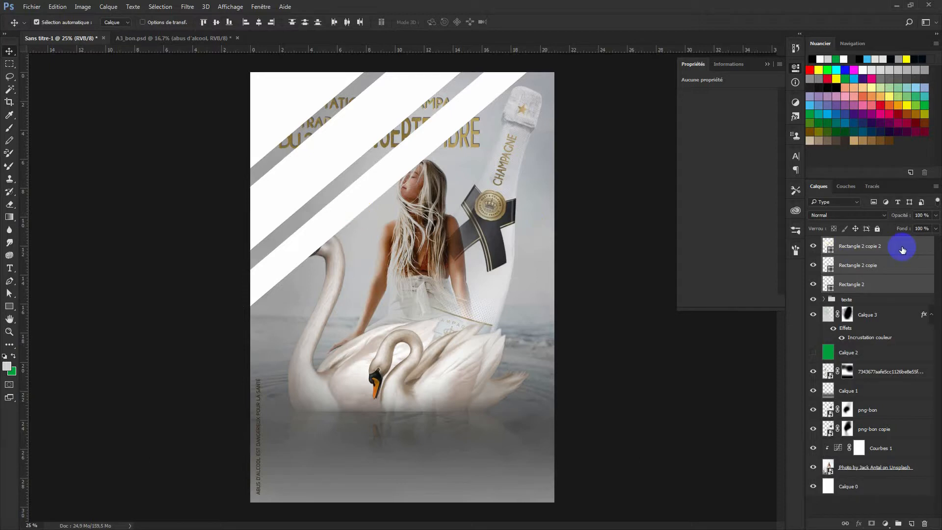
key(ctrl+g)
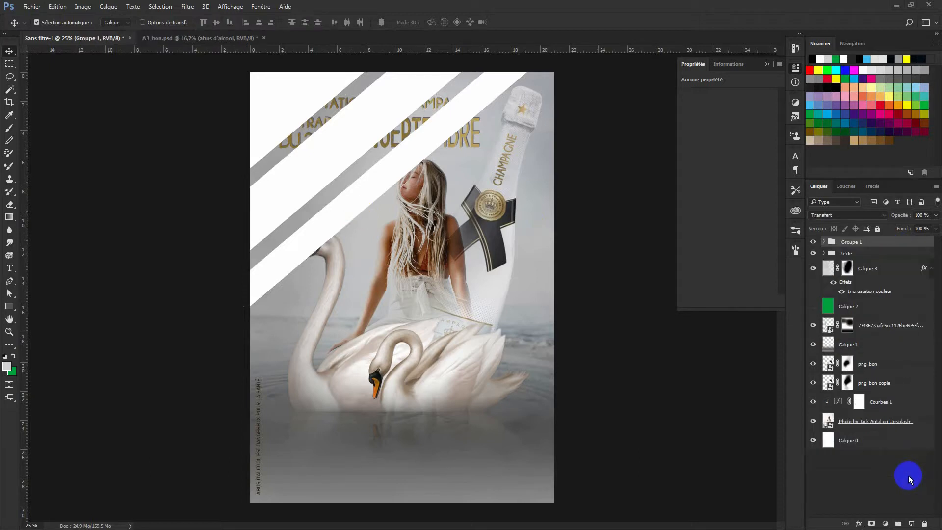
click(186, 6)
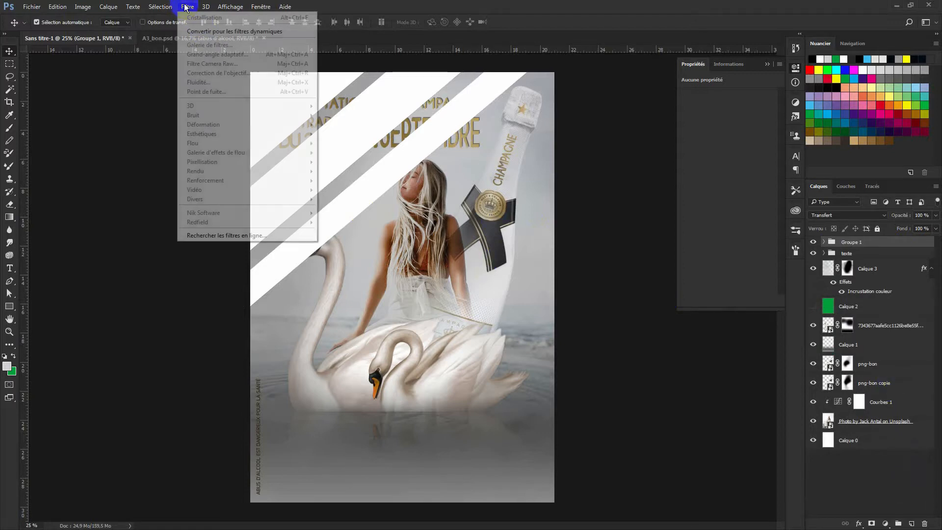
right_click(844, 242)
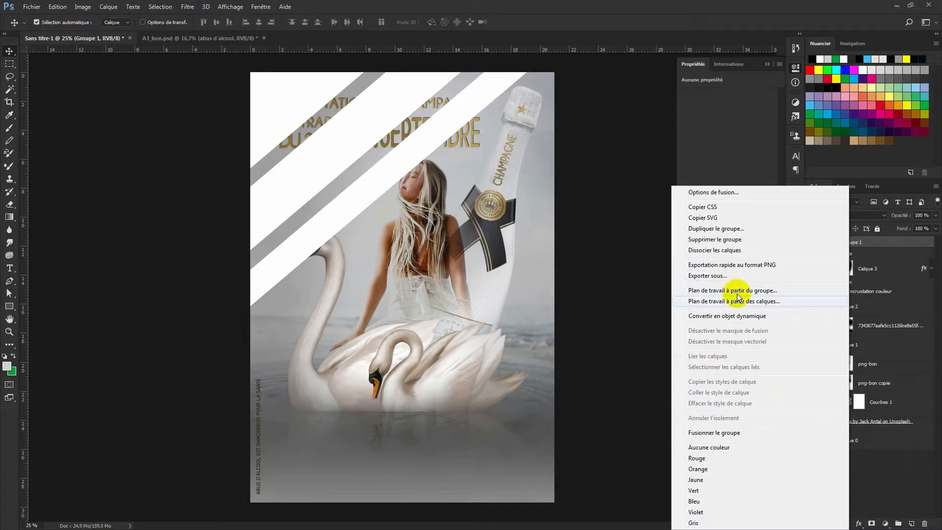
click(751, 315)
Apply a Gaussian blur with a 52,4 px radius to the Groupe 1 smart object
click(188, 6)
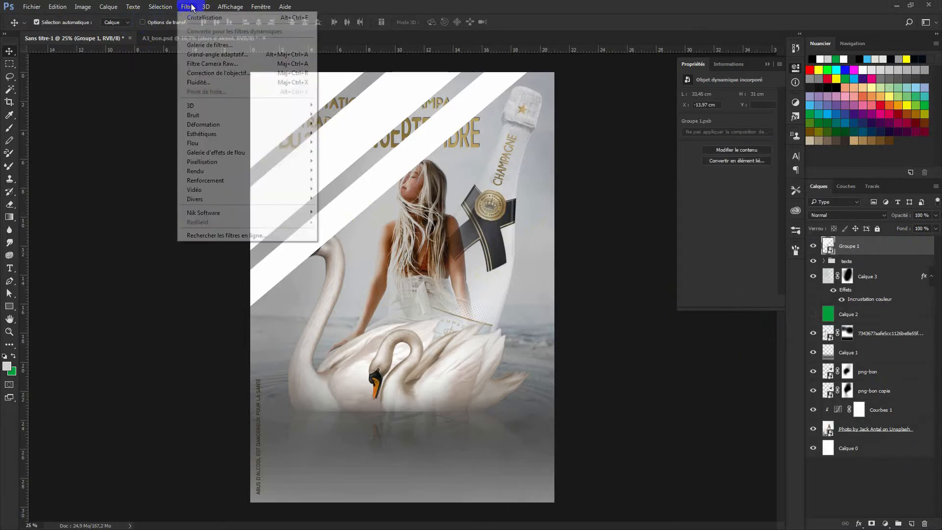
mouse_move(211, 142)
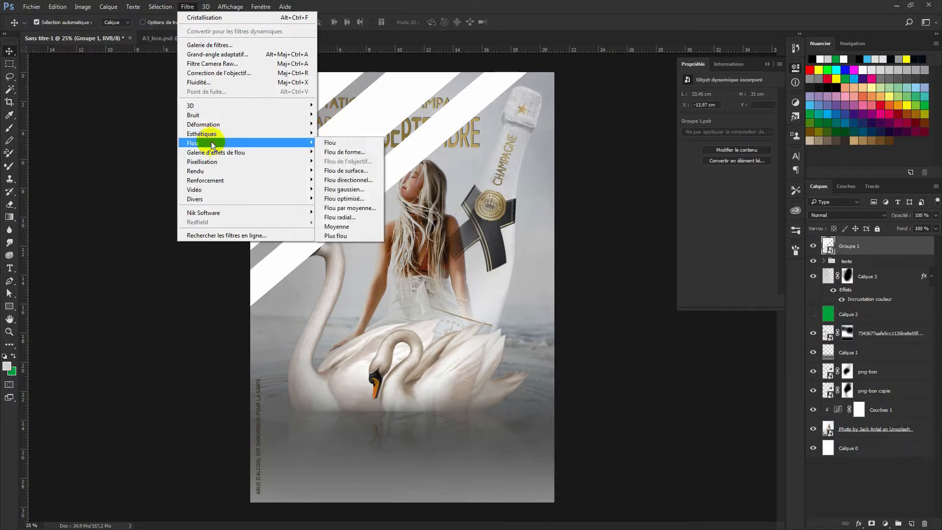
click(342, 189)
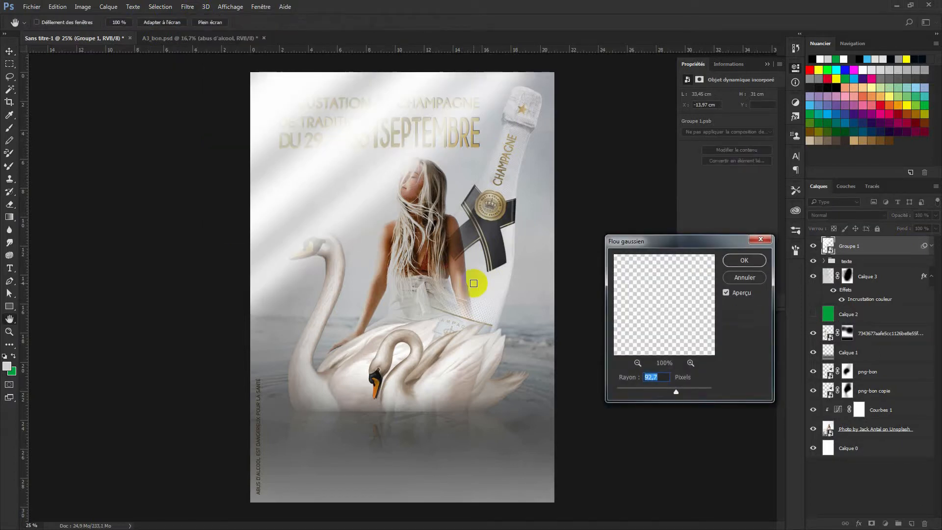
click(653, 388)
drag(665, 394, 674, 391)
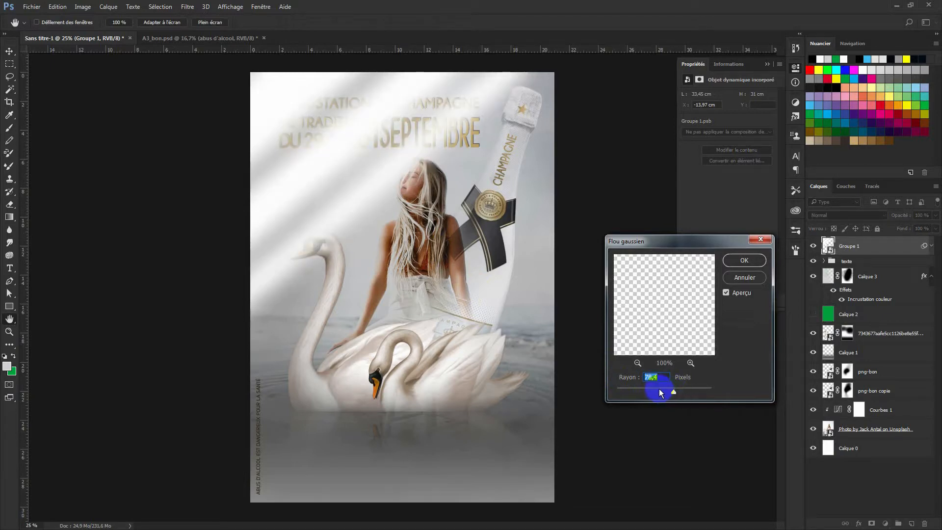
click(659, 390)
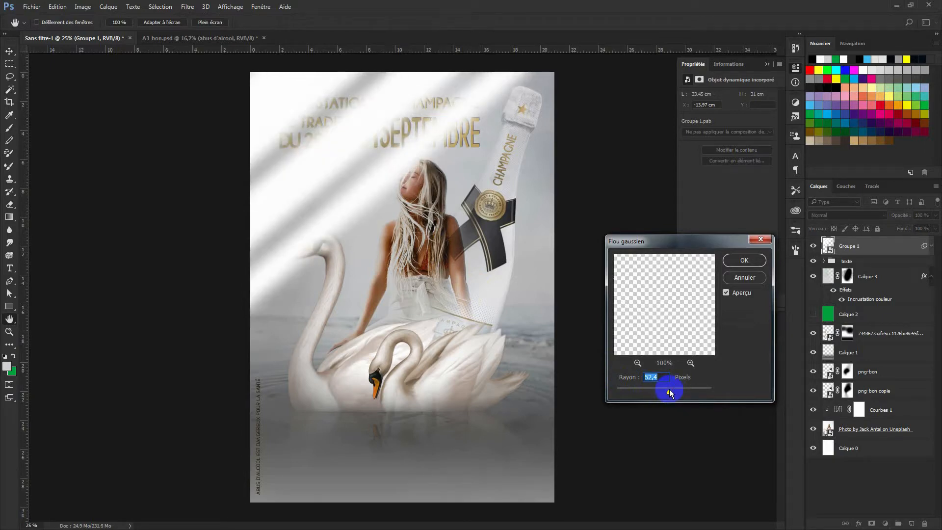
click(751, 259)
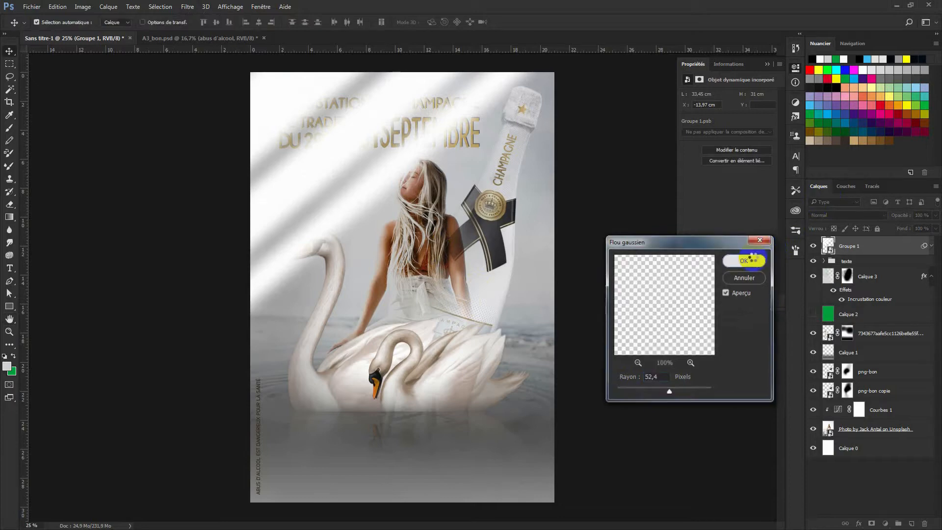
Convert the blurred Groupe 1 into a new smart object and place it below the texte group
right_click(858, 248)
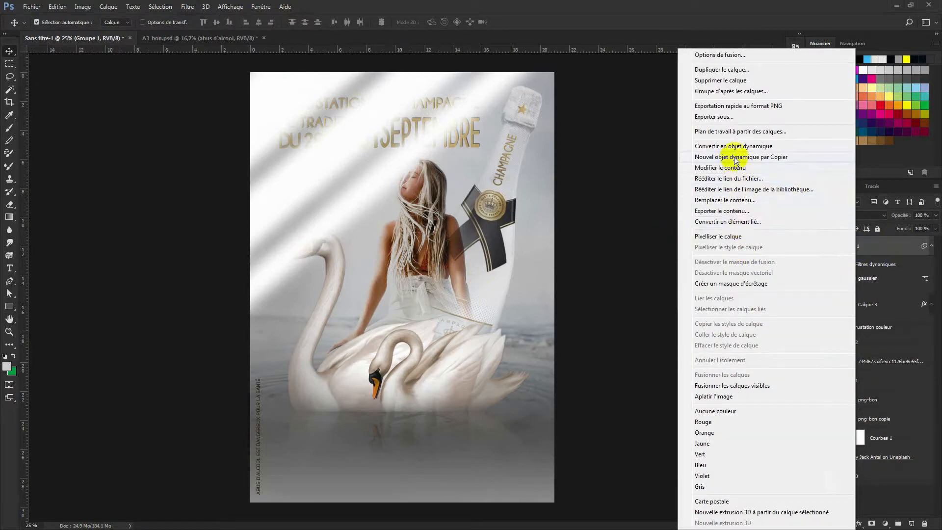
click(828, 246)
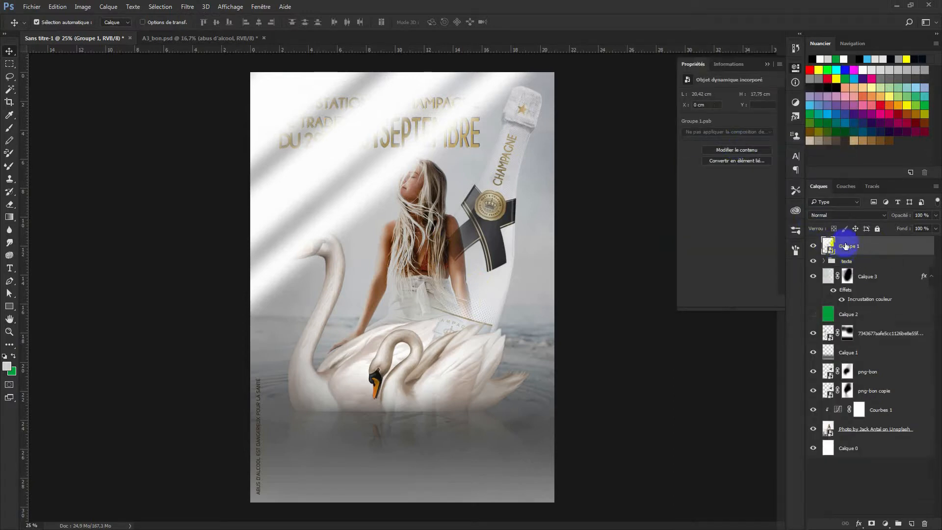
drag(844, 248, 816, 272)
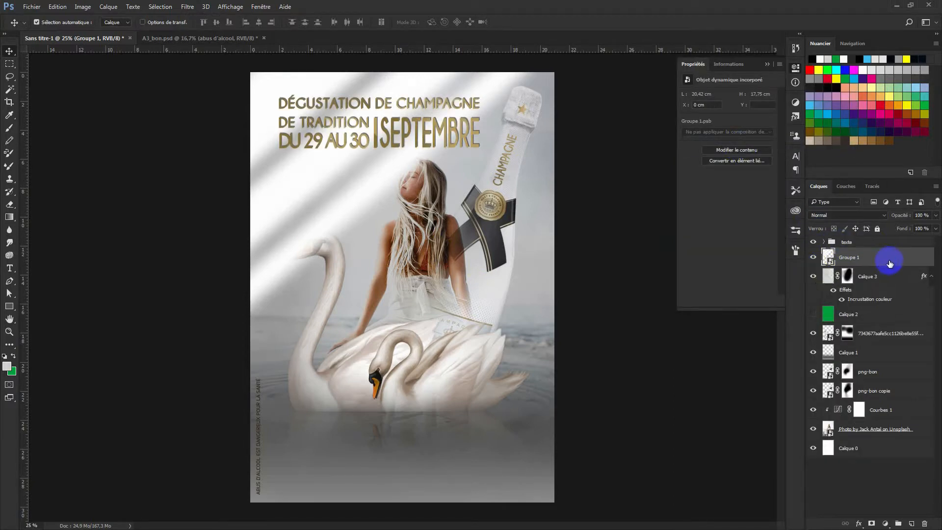
Set Groupe 1's blend mode to Superposition and lower its opacity to about 40 %
mouse_move(906, 218)
mouse_down()
mouse_move(881, 218)
mouse_move(905, 218)
mouse_up()
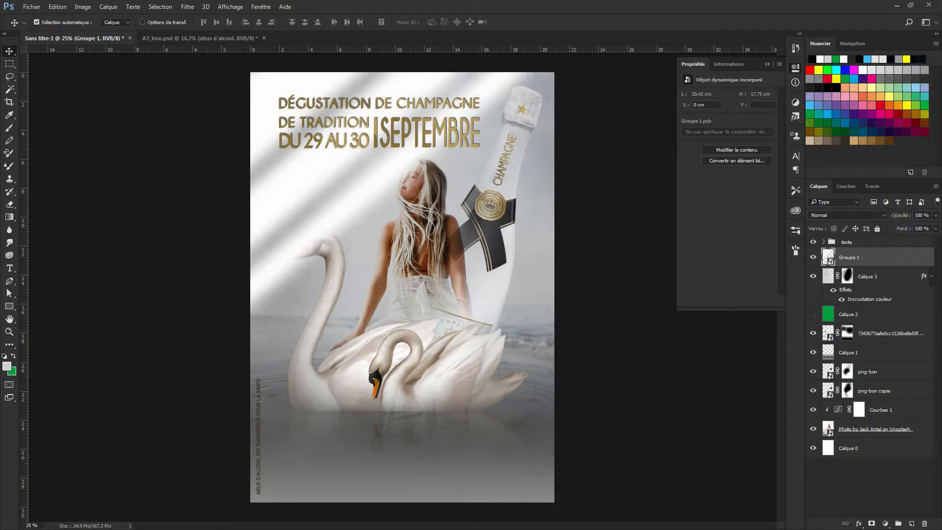
click(869, 216)
click(819, 247)
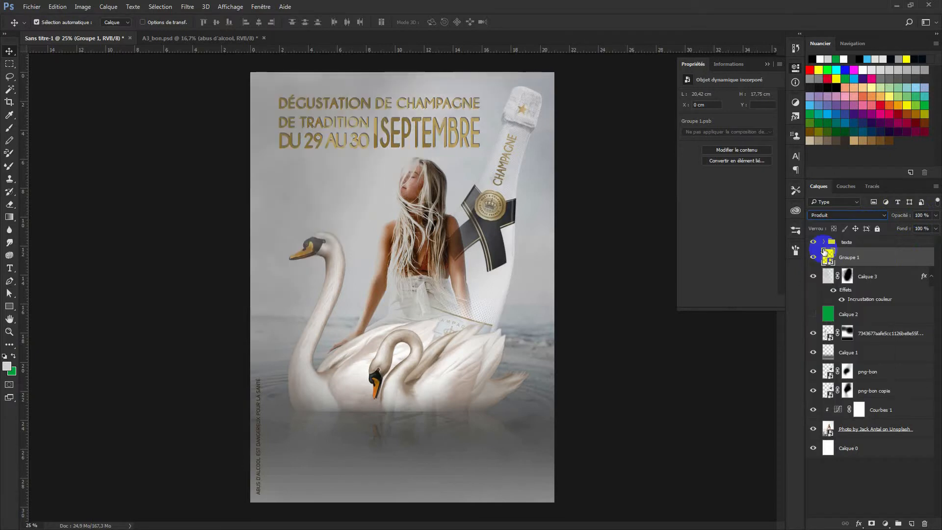
click(881, 216)
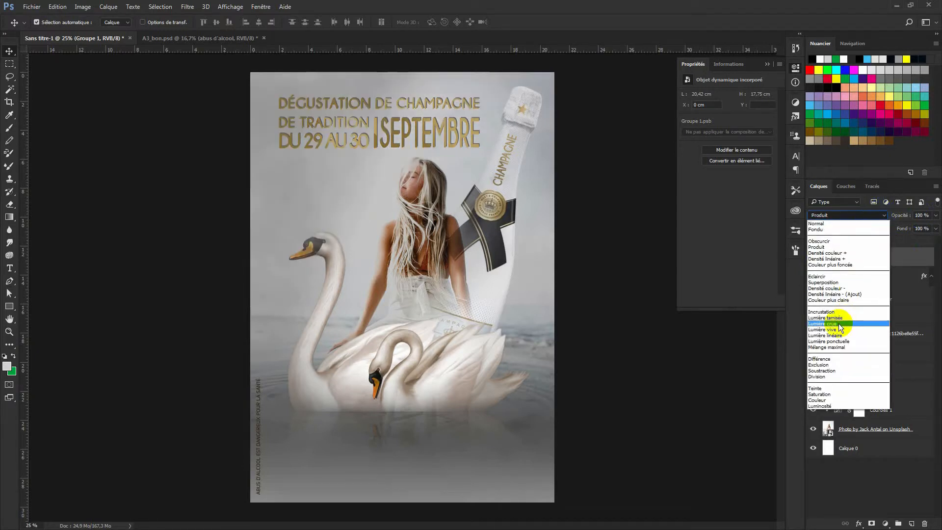
click(835, 284)
drag(906, 220, 874, 222)
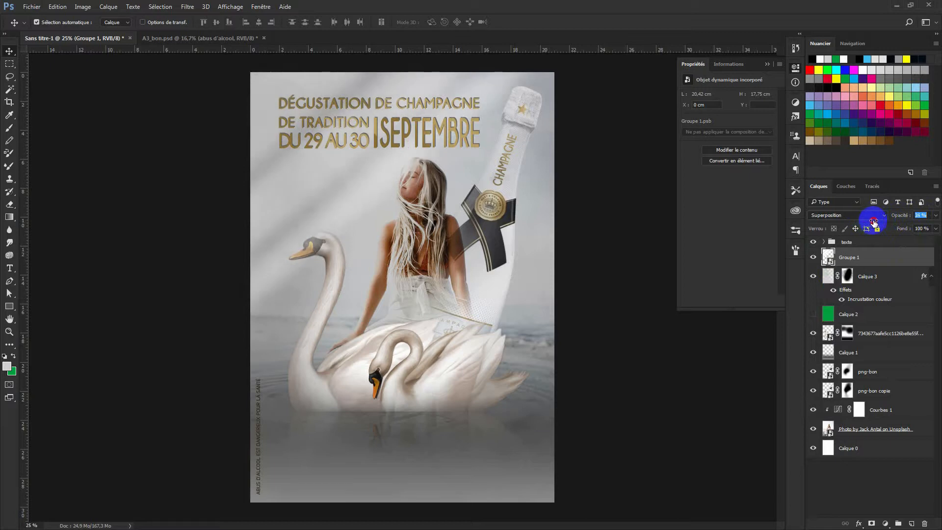
Add a Normal colour overlay in light grey dfdfdf to Groupe 1 and slightly lower the layer's opacity
double_click(927, 264)
click(563, 155)
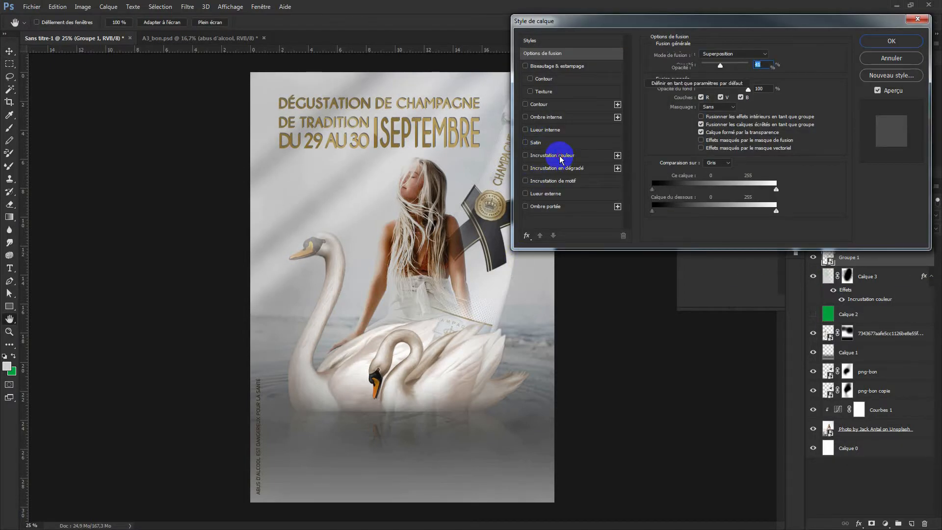
click(773, 56)
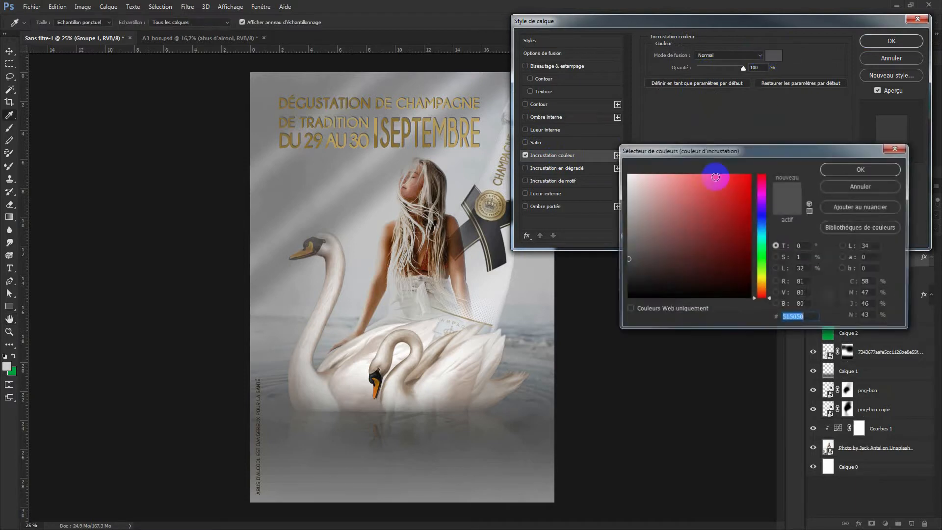
click(629, 201)
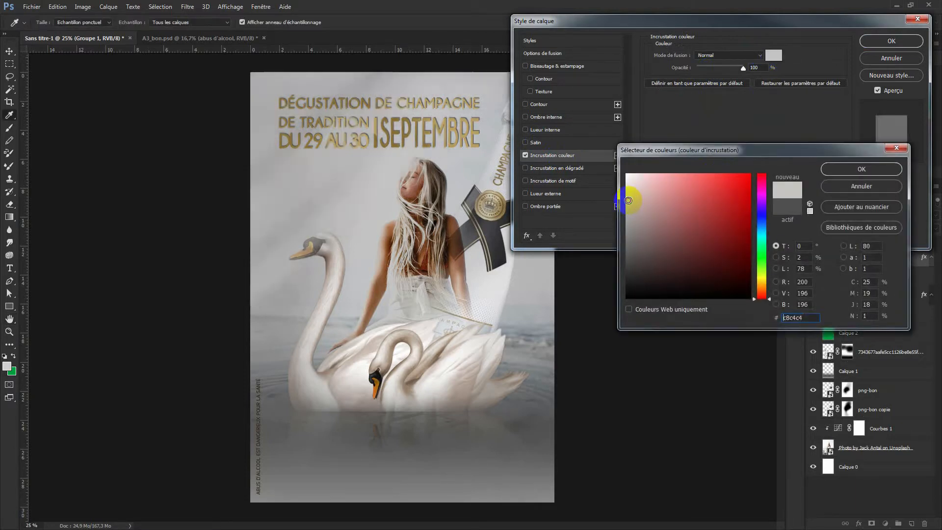
click(627, 214)
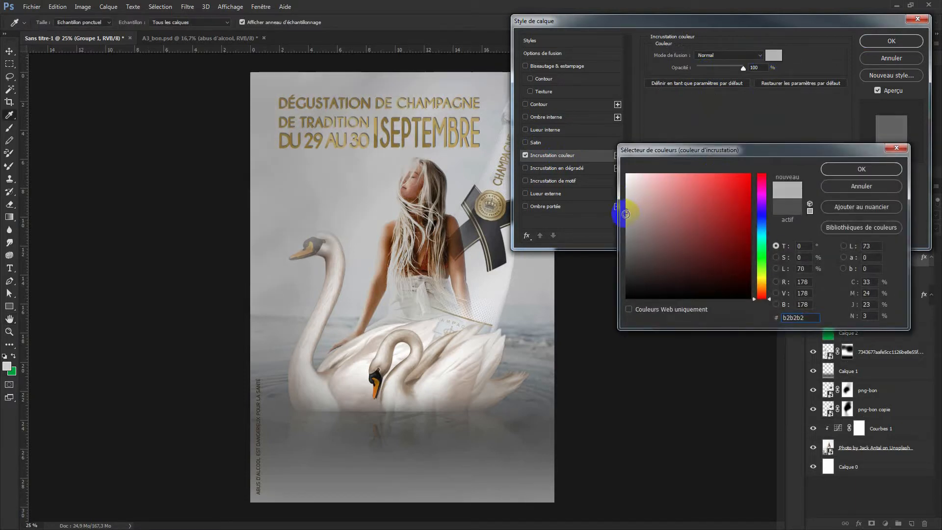
click(626, 201)
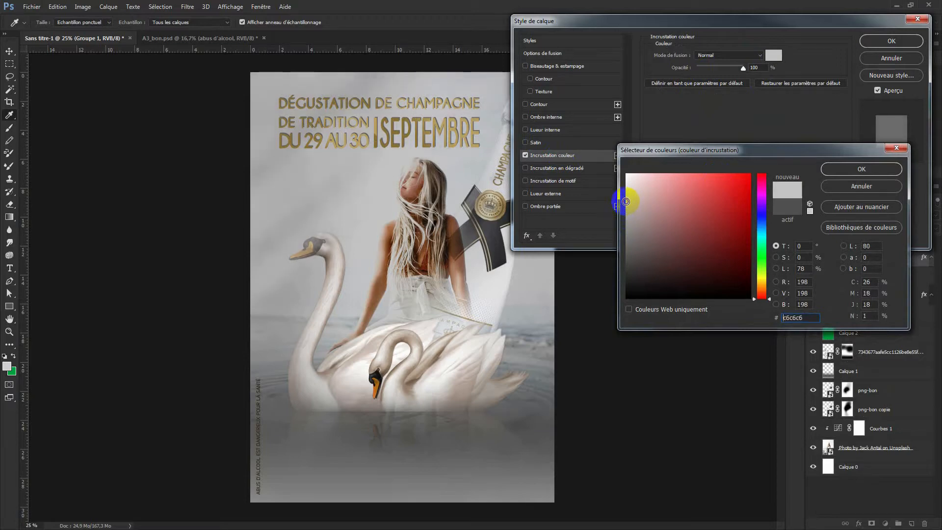
click(627, 199)
click(626, 193)
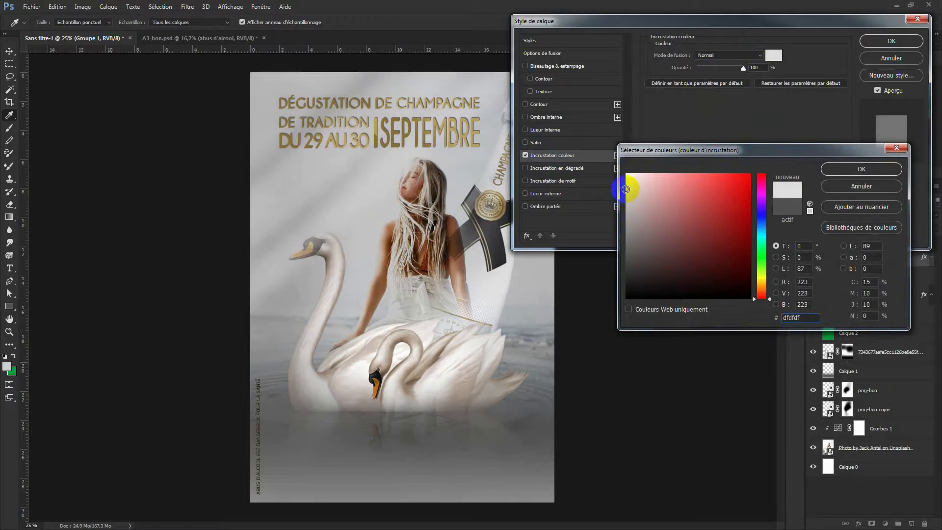
click(860, 169)
click(893, 41)
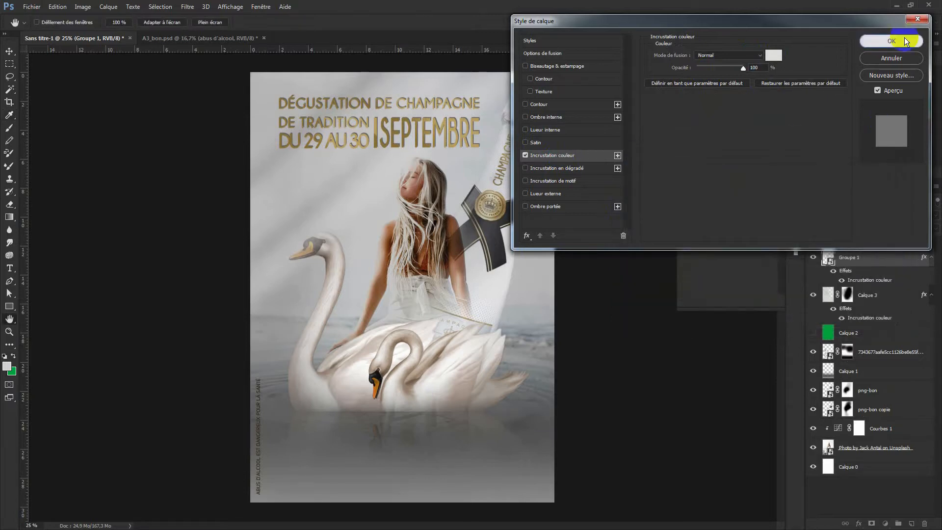
drag(900, 217, 898, 217)
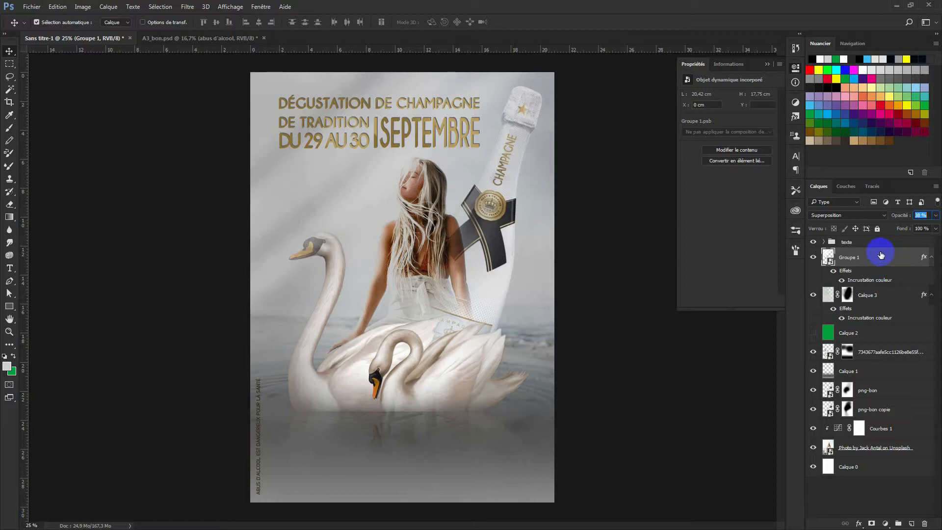
Move Groupe 1 directly below the masked 7343677aafe5cc1126be8e55f4ce28df layer and raise its opacity to about 66 %
mouse_move(880, 252)
mouse_down()
mouse_move(845, 328)
mouse_move(816, 363)
mouse_up()
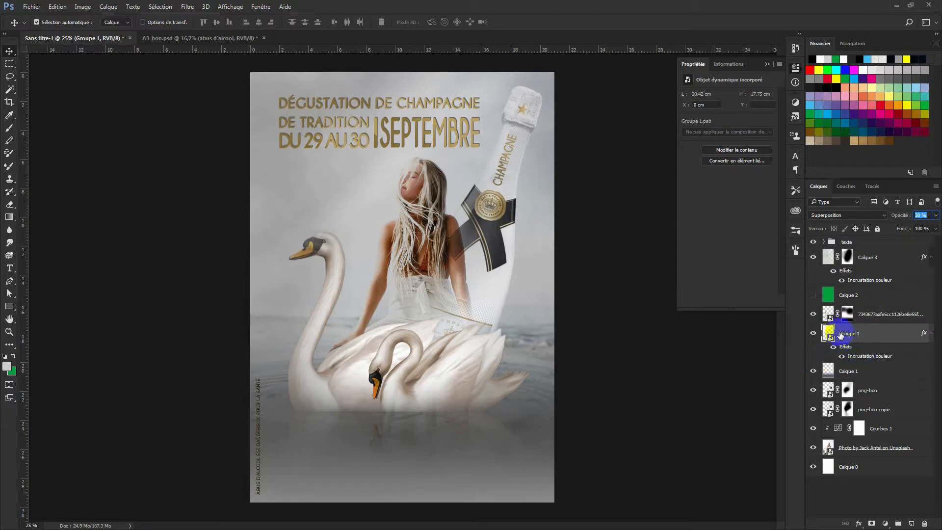
click(813, 315)
click(813, 314)
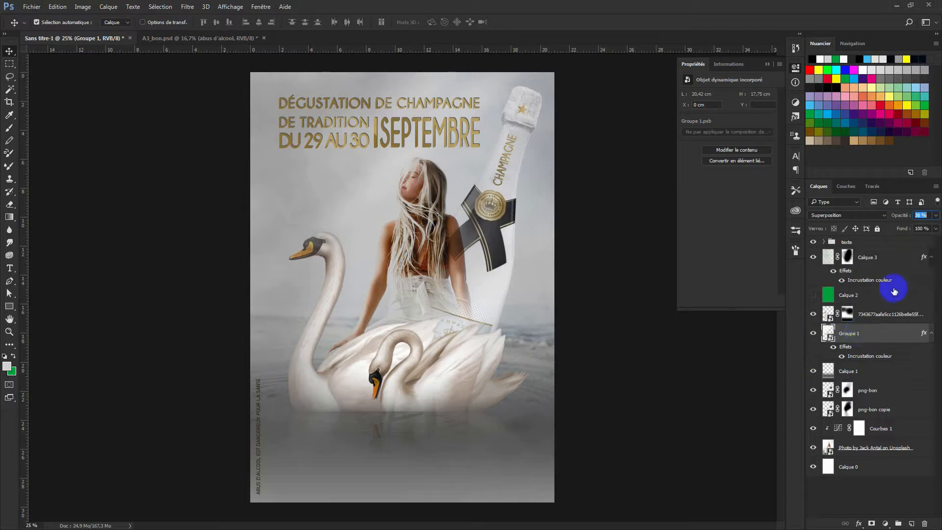
drag(898, 216, 929, 216)
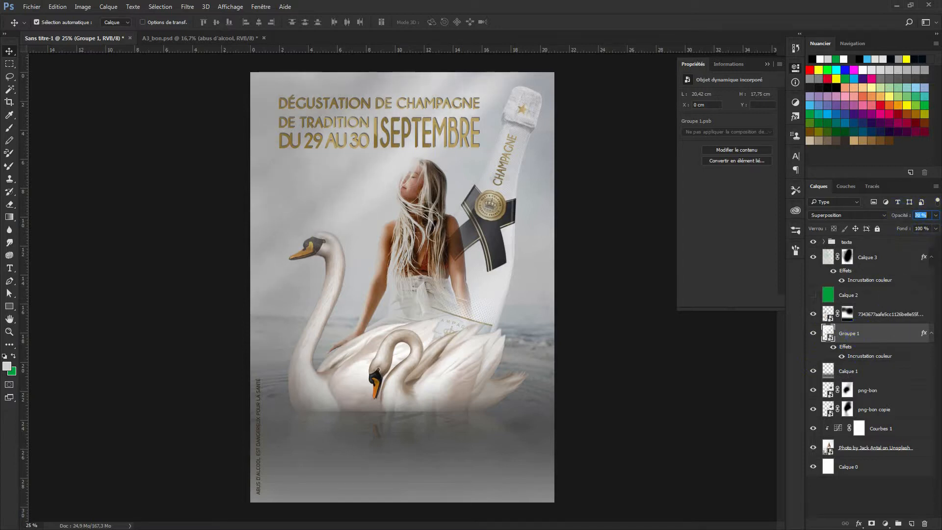
Delete the Groupe 1 light-ray smart object from the poster
drag(863, 330, 833, 308)
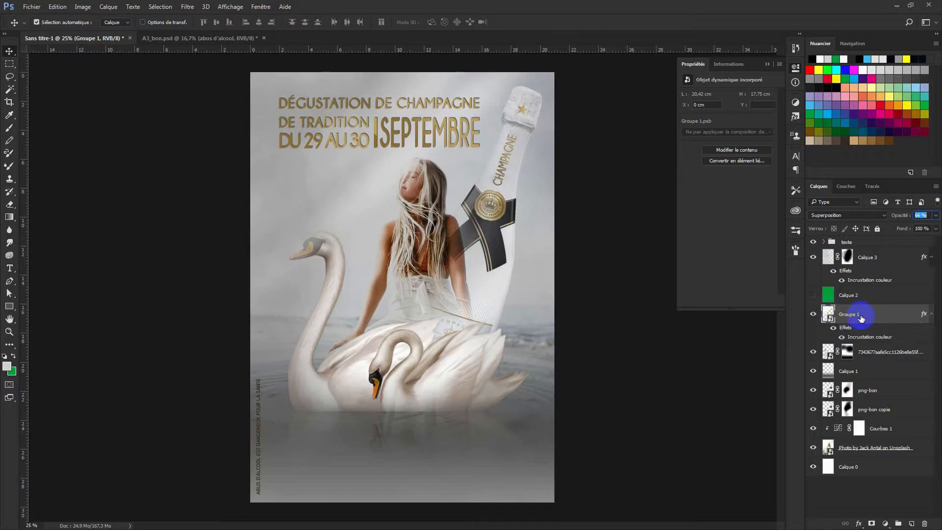
drag(860, 318, 927, 524)
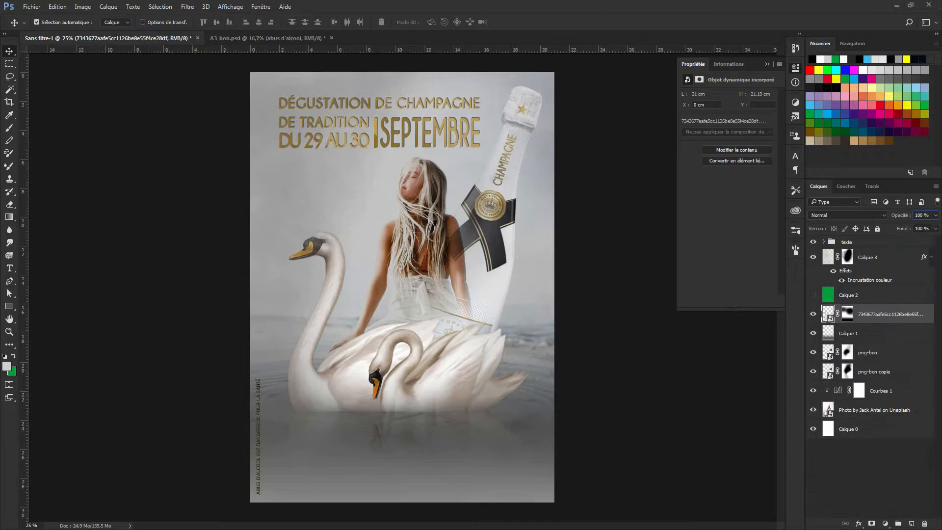
Create a layer above Courbes 1 and draw a closed Pen path around the poster's upper-left area, curving between its lower-left and upper-right corners
click(881, 391)
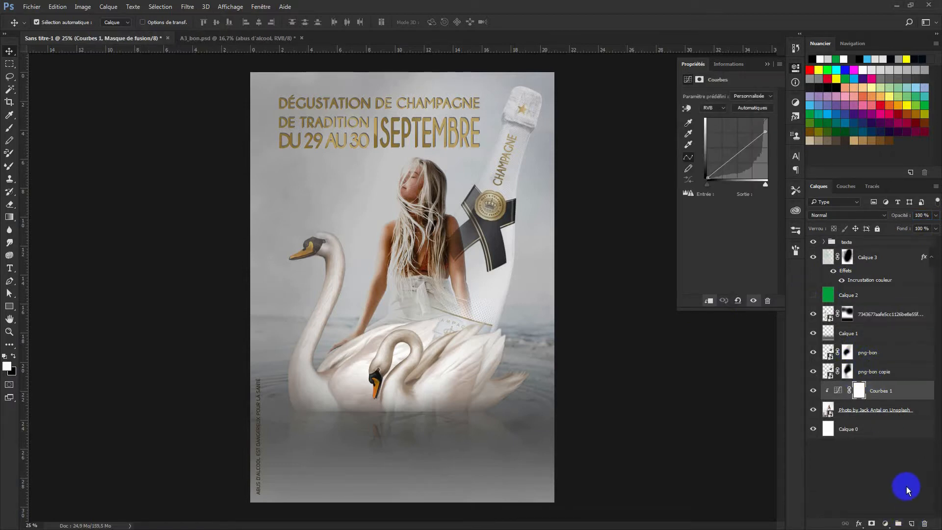
click(911, 523)
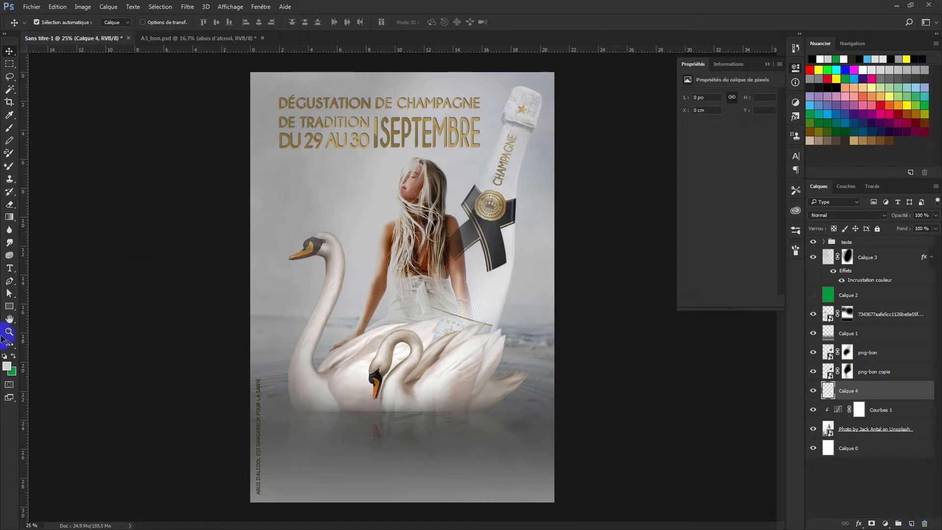
click(9, 282)
click(250, 501)
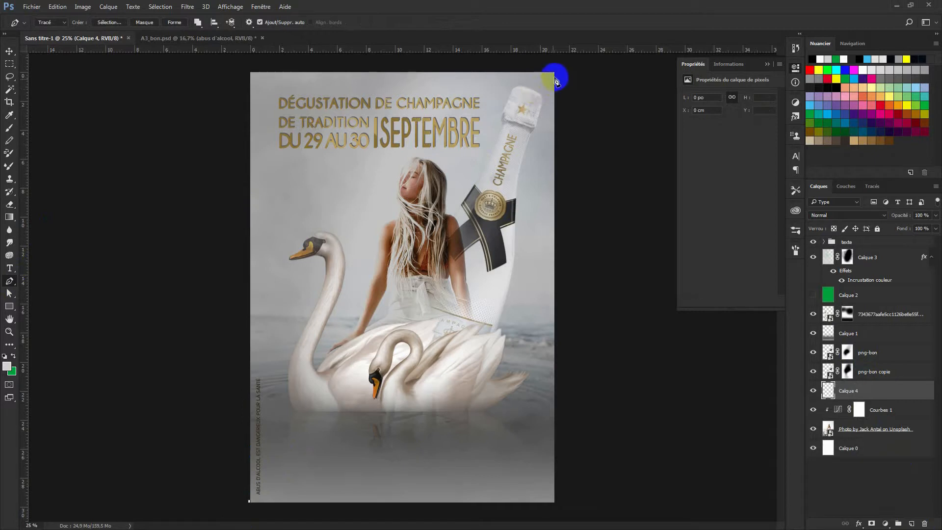
drag(555, 73, 819, 4)
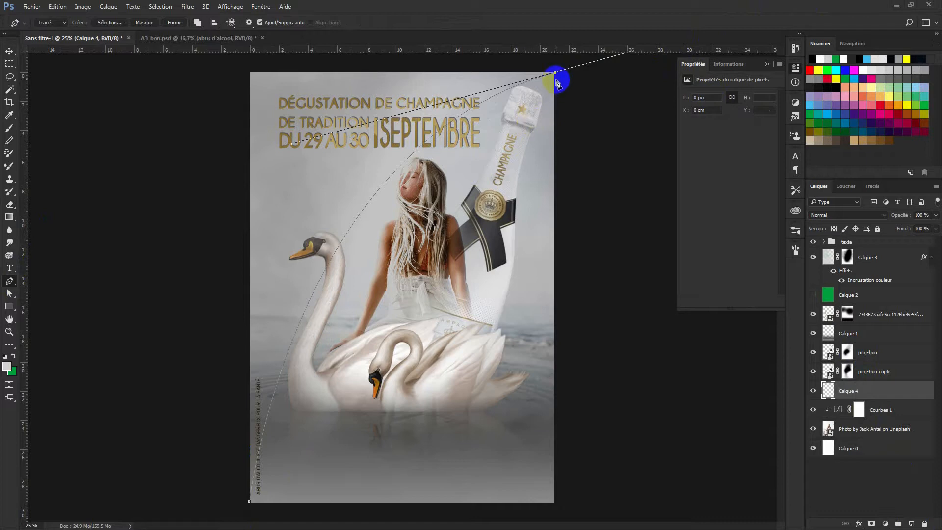
click(556, 62)
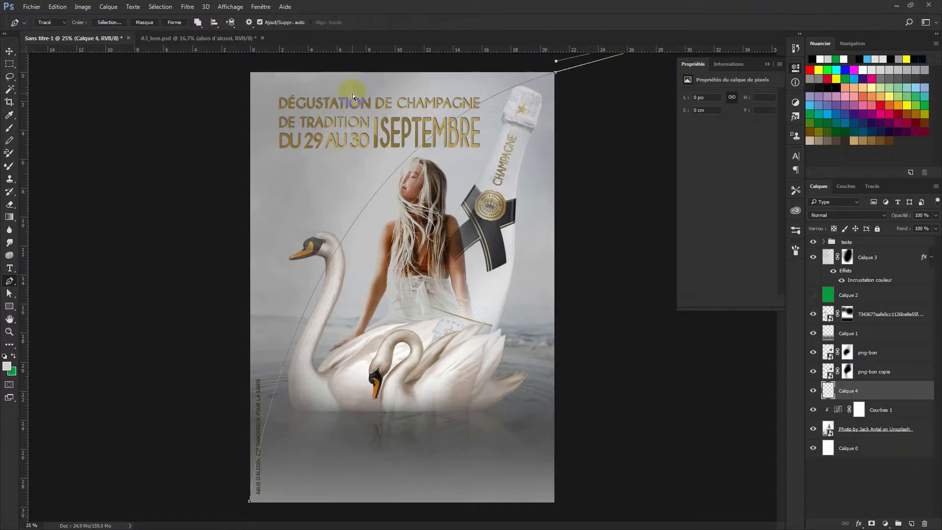
click(555, 73)
alt+click(555, 73)
click(556, 64)
click(239, 64)
click(232, 498)
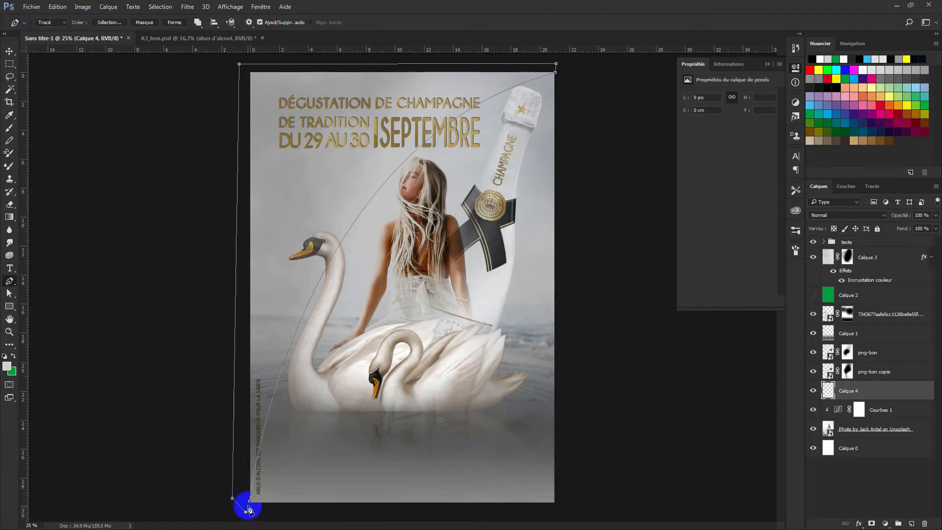
click(249, 501)
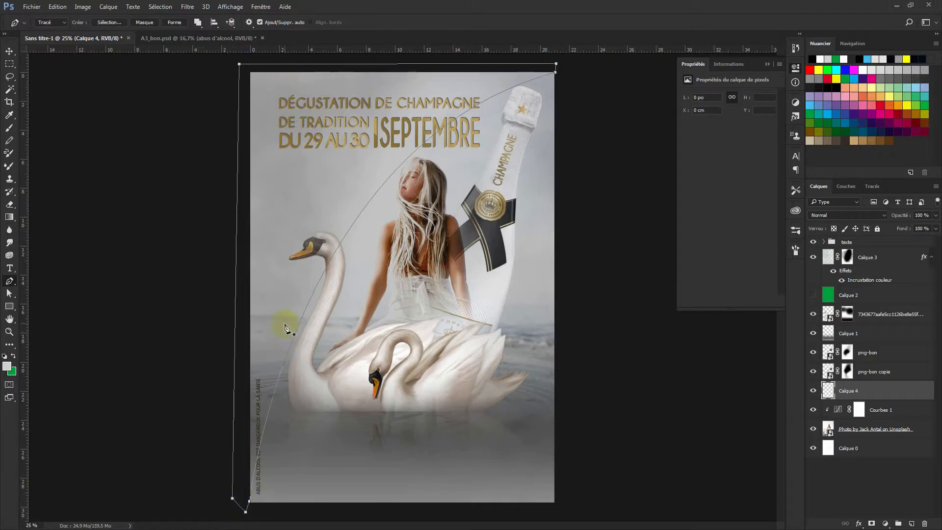
Convert the closed path into a new smoothed selection with a 0-pixel feather radius
right_click(287, 309)
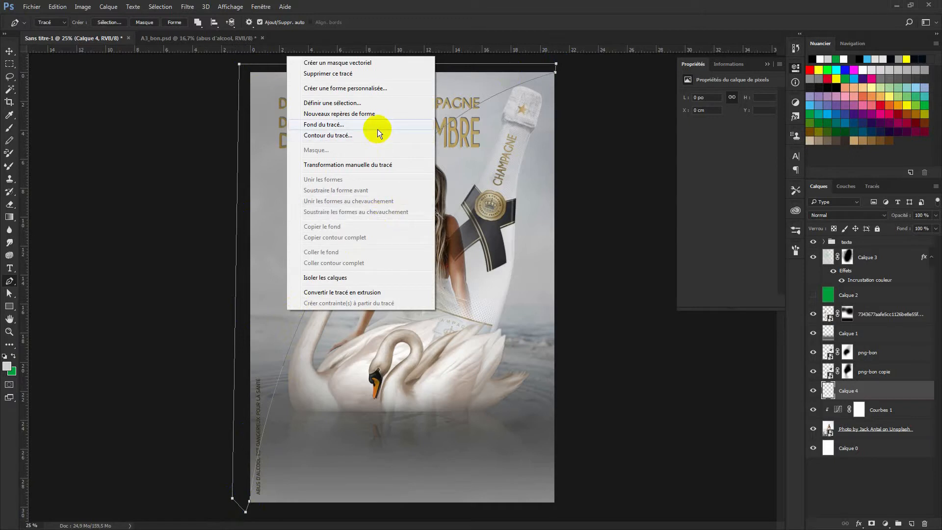
click(366, 103)
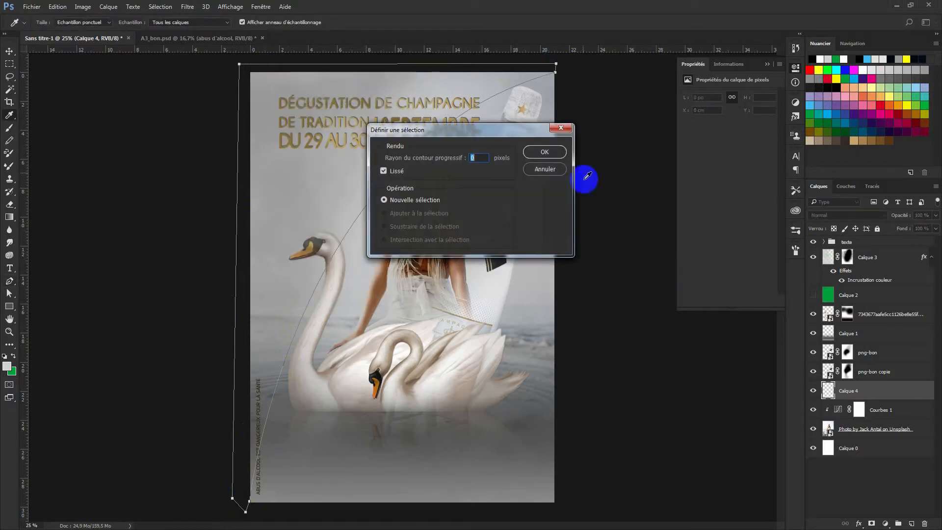
click(545, 151)
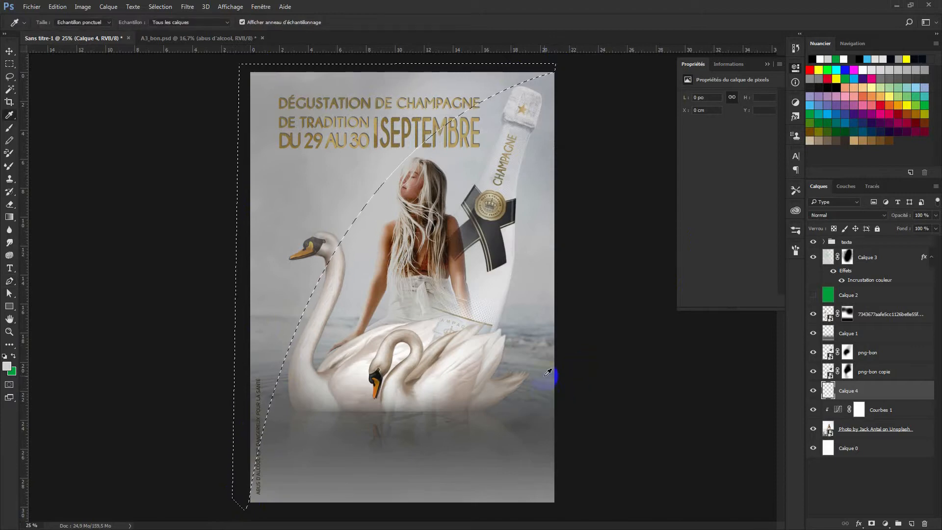
Sample a grey from the water beside the swan and paint the selected area on Calque 4 with a large soft brush
click(542, 349)
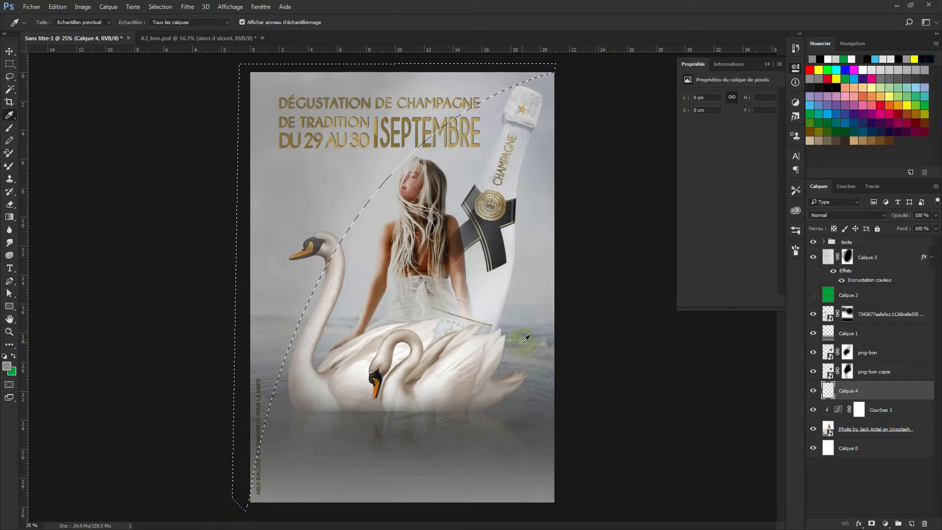
click(526, 338)
click(902, 388)
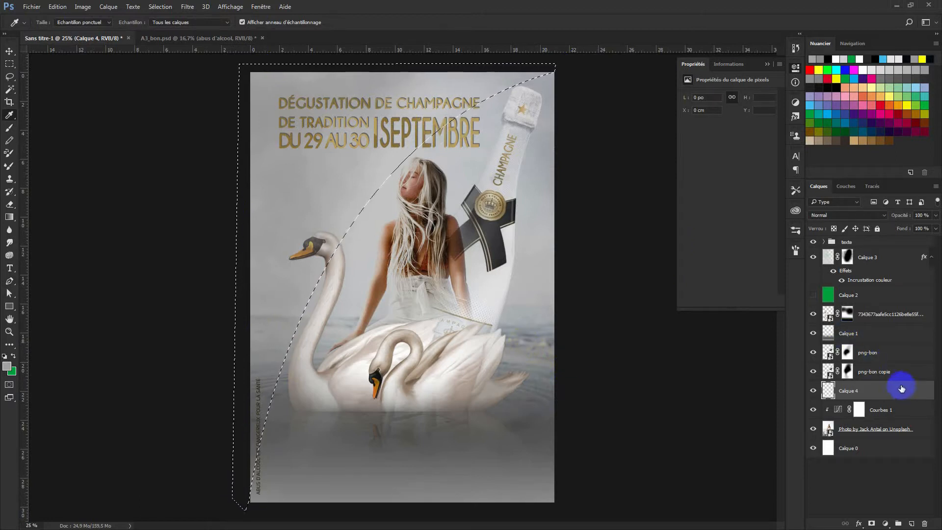
key(b)
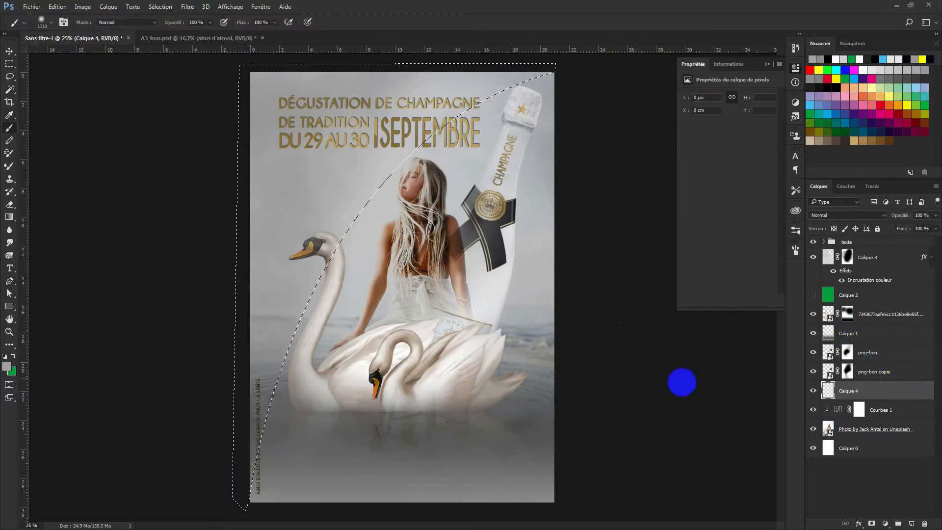
mouse_move(193, 284)
mouse_down()
mouse_move(367, 114)
mouse_move(612, 80)
mouse_move(162, 444)
mouse_move(240, 407)
mouse_up()
mouse_move(256, 181)
mouse_down()
mouse_move(184, 141)
mouse_move(278, 315)
mouse_up()
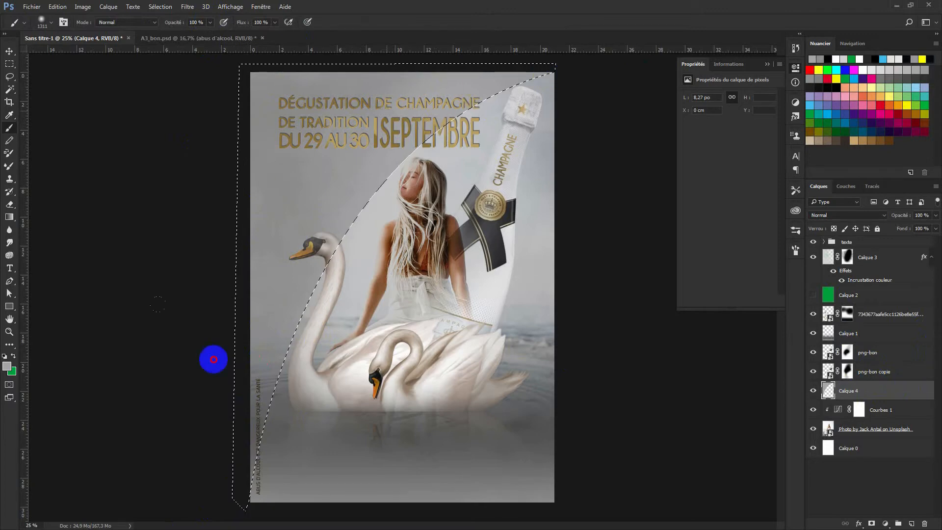
drag(406, 34, 289, 480)
drag(140, 465, 491, 38)
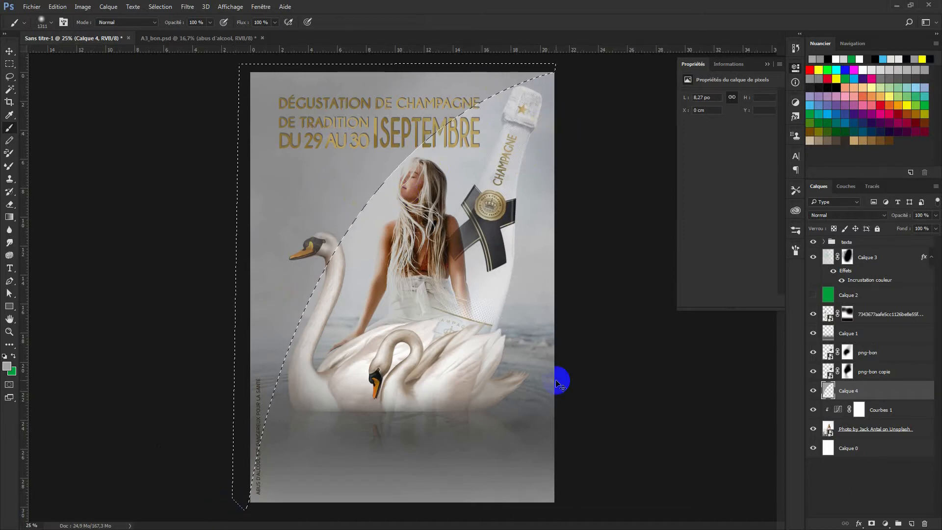
Deselect the painted area and reapply the last Gaussian blur to Calque 4
key(ctrl+d)
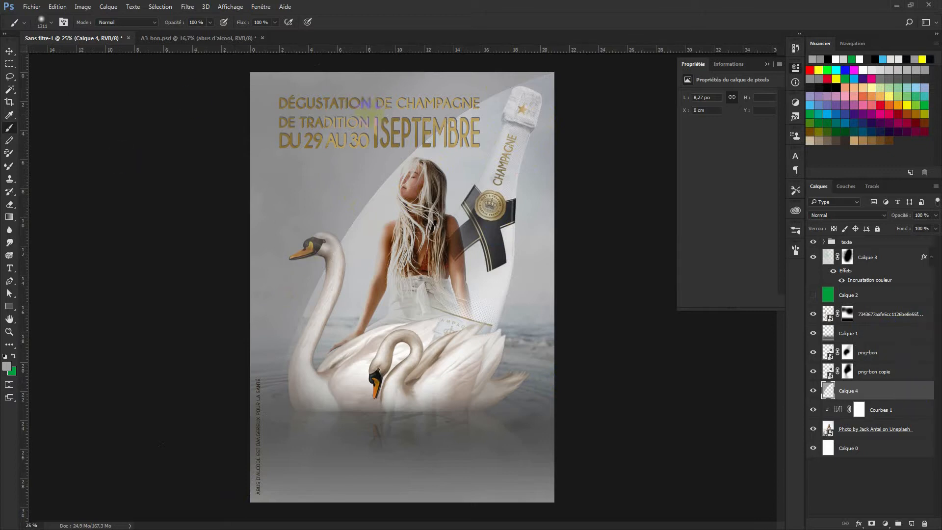
click(187, 6)
click(197, 17)
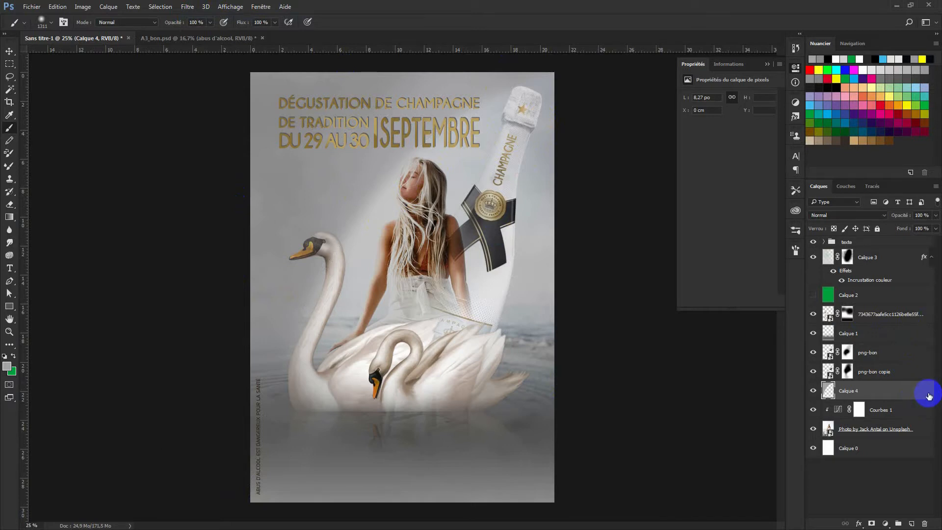
Set Calque 4's blend mode to Produit and its fill to 35 %, and hide the layer to compare the effect
click(884, 215)
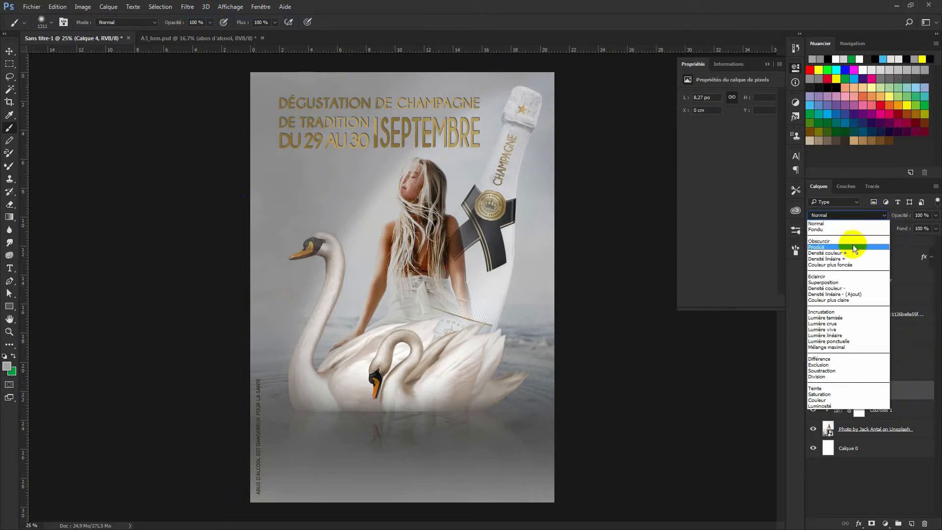
click(843, 247)
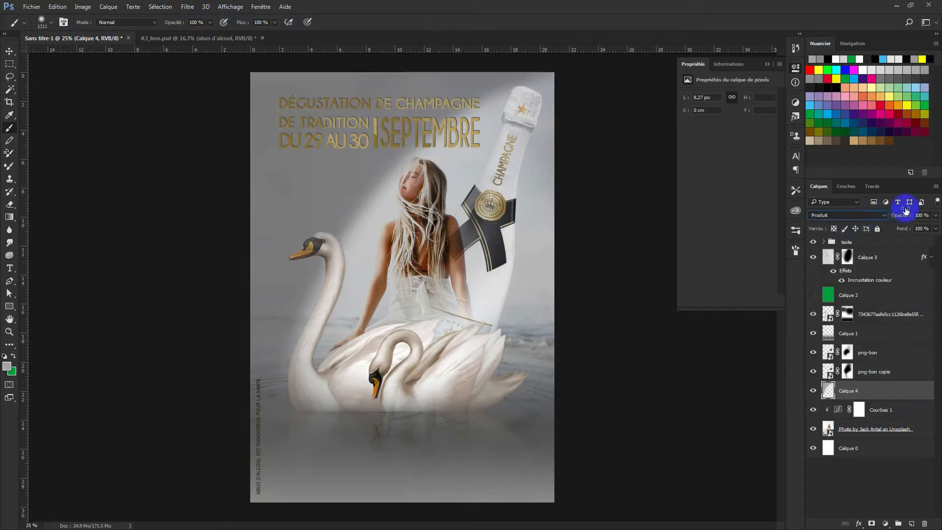
drag(901, 228, 878, 234)
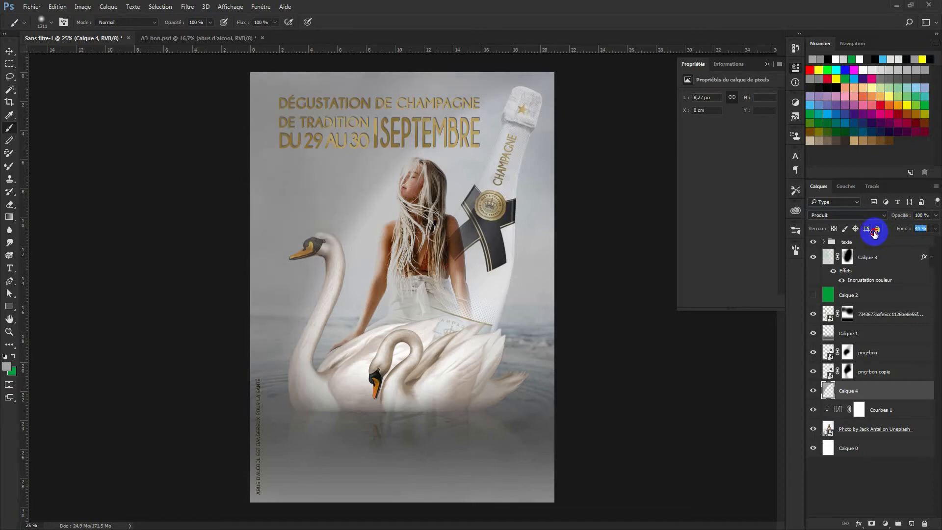
drag(872, 234, 872, 238)
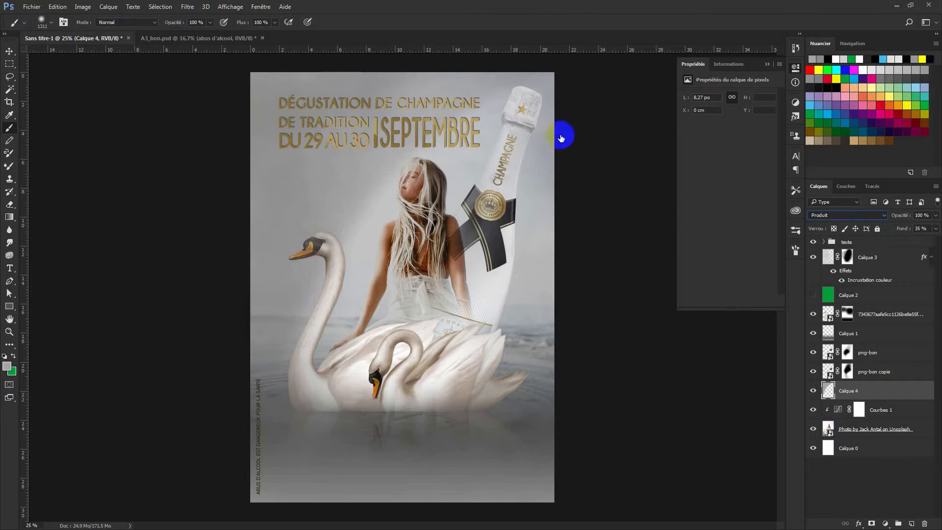
click(813, 391)
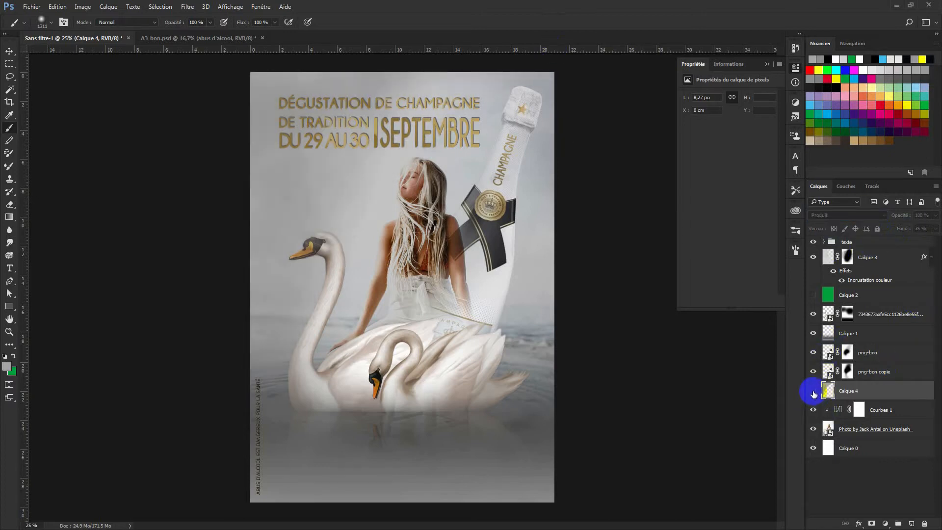
Toggle Calque 4's visibility to compare the background with and without the curved shadow, leaving the layer visible
click(813, 391)
click(813, 391)
click(813, 391)
click(813, 391)
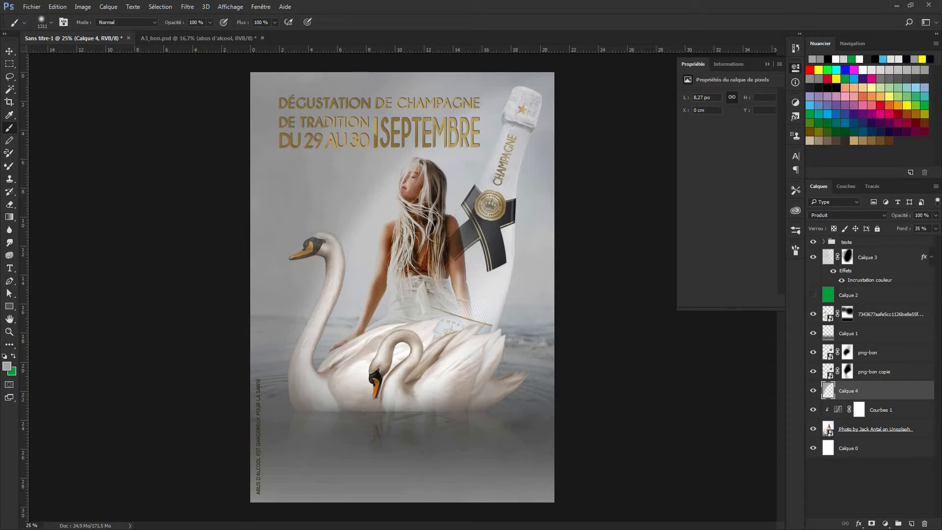
Hide the texte group and add a new empty layer directly above Calque 3
click(813, 242)
click(899, 250)
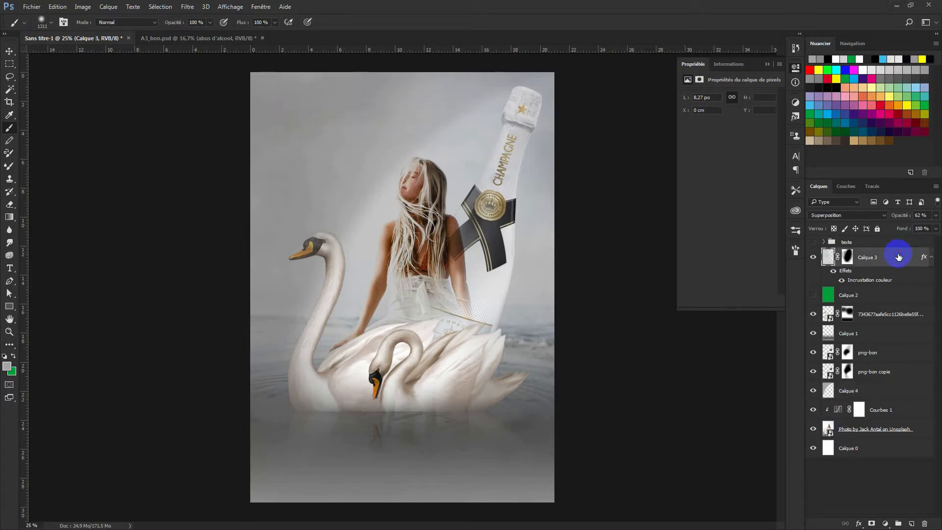
click(912, 523)
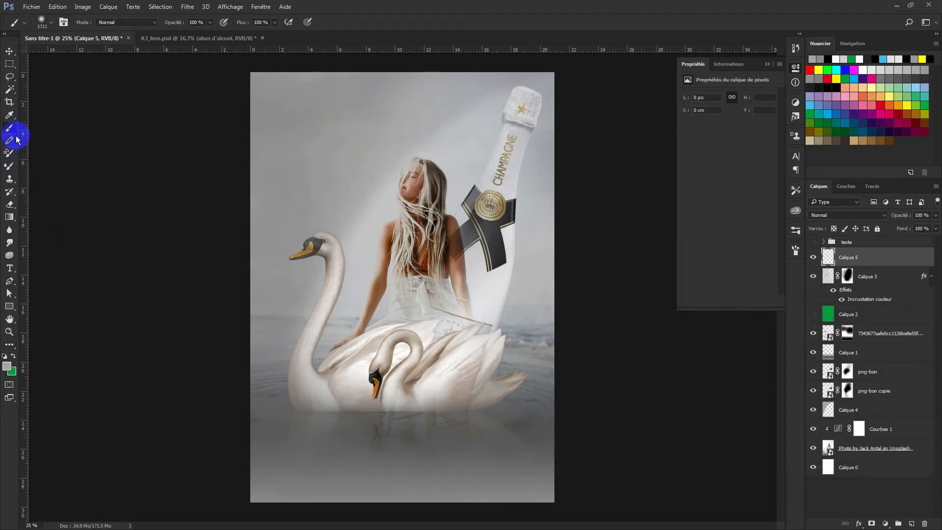
Reset the colours to black and white, swap them, and set the foreground to light grey e9e6e6
click(4, 357)
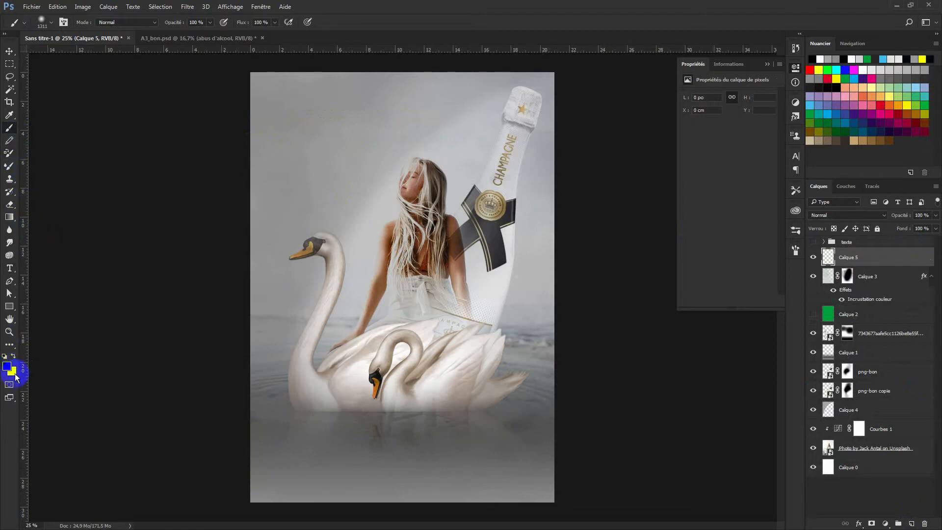
click(13, 355)
click(7, 366)
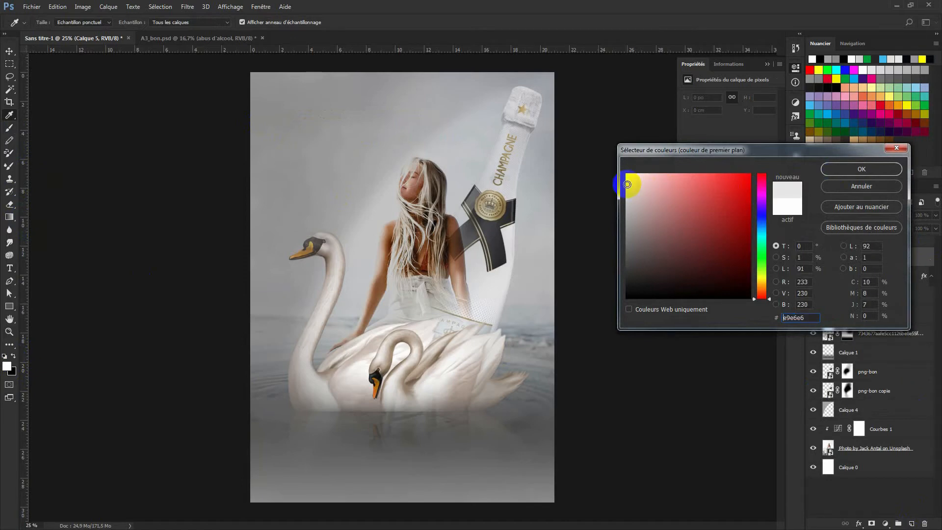
click(862, 171)
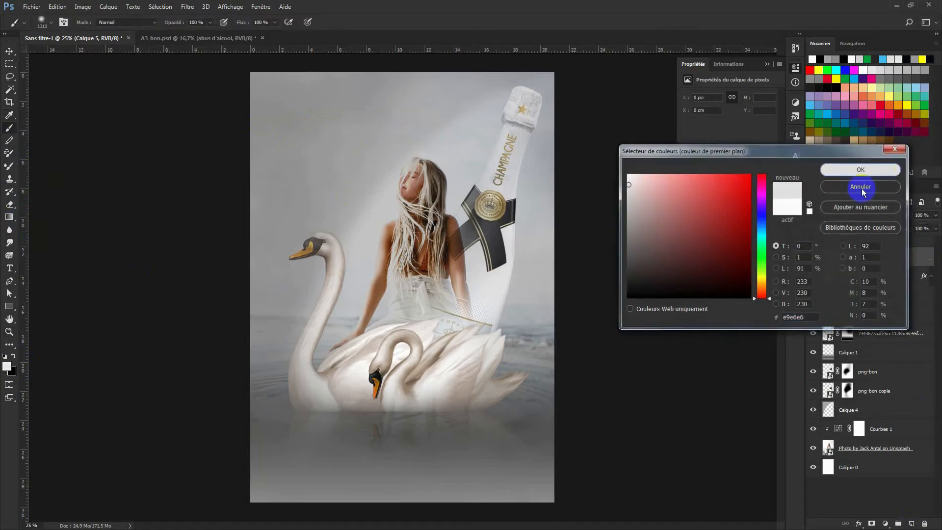
Paint light mist on Calque 5 with the recent 1207 px smoke brush, beside the large swan and across the poster's lower area
click(47, 22)
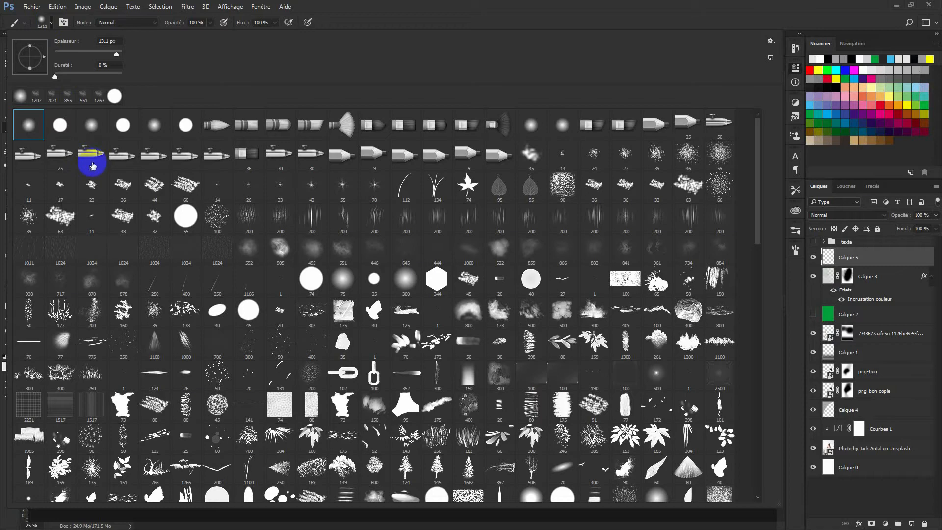
click(35, 96)
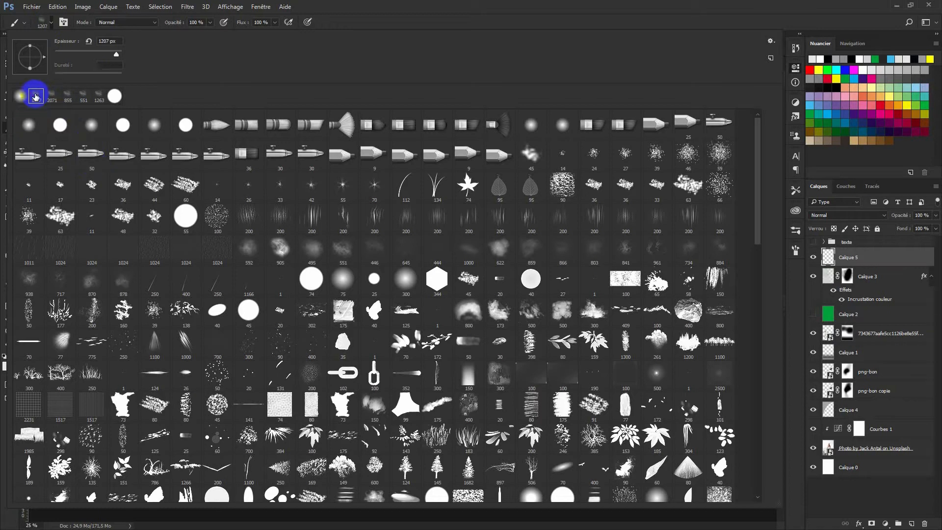
click(800, 321)
click(248, 143)
click(279, 112)
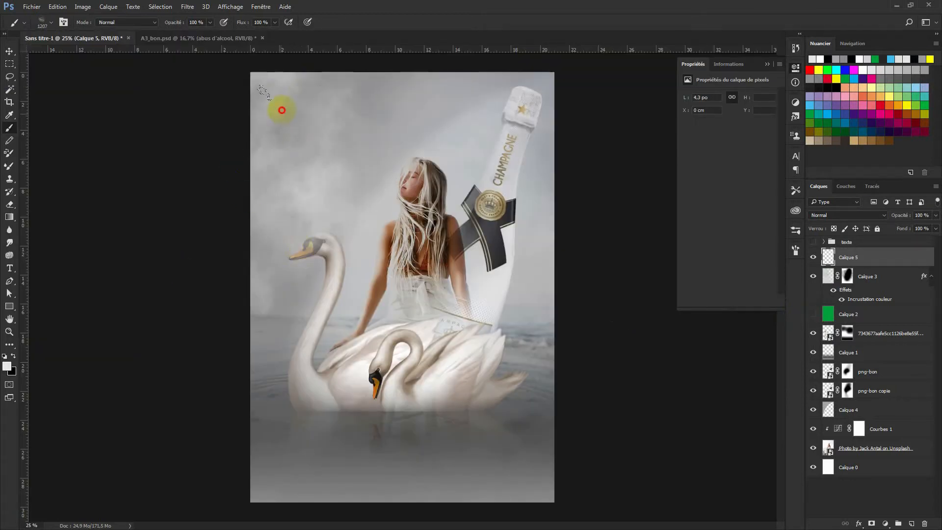
click(317, 394)
click(286, 491)
click(336, 480)
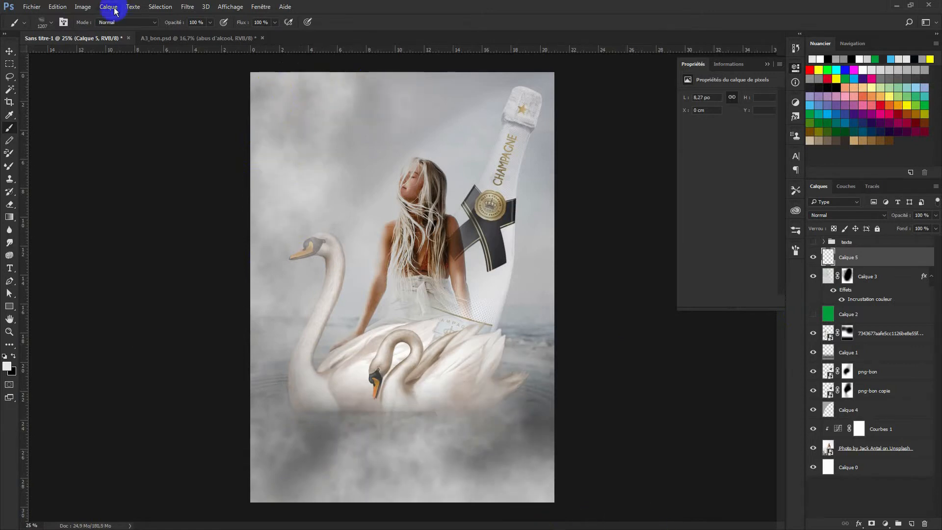
Reapply the last Gaussian blur to Calque 5 and move the layer directly above Calque 4
click(188, 6)
click(194, 18)
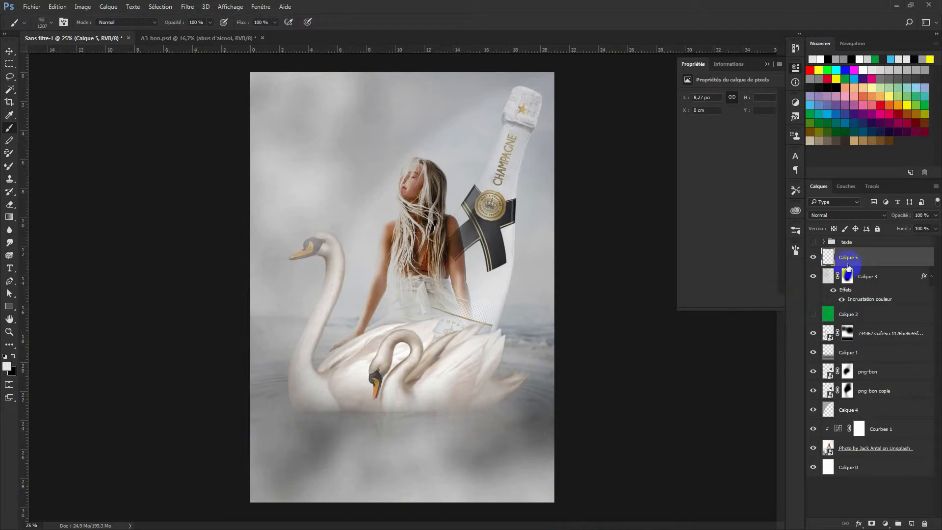
drag(864, 262, 851, 400)
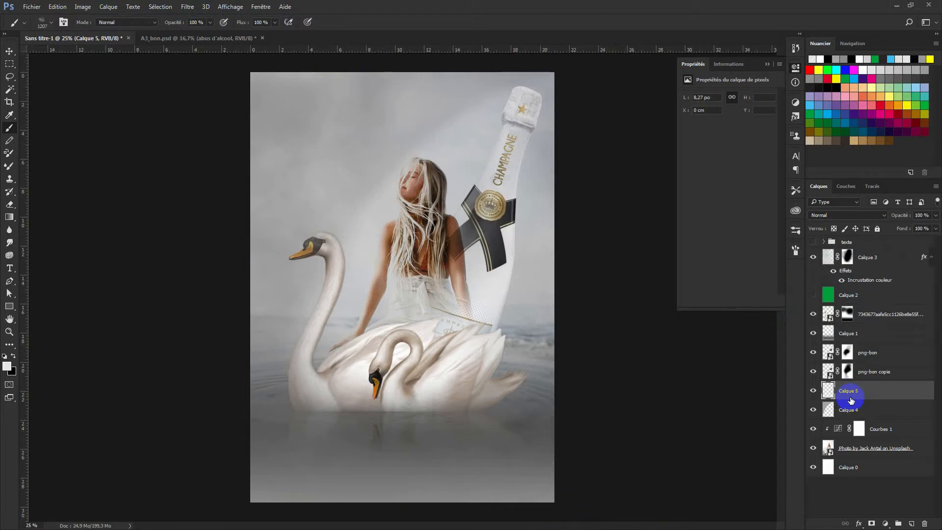
Compare the poster with and without Calque 5, and show the texte group again
click(814, 390)
click(813, 390)
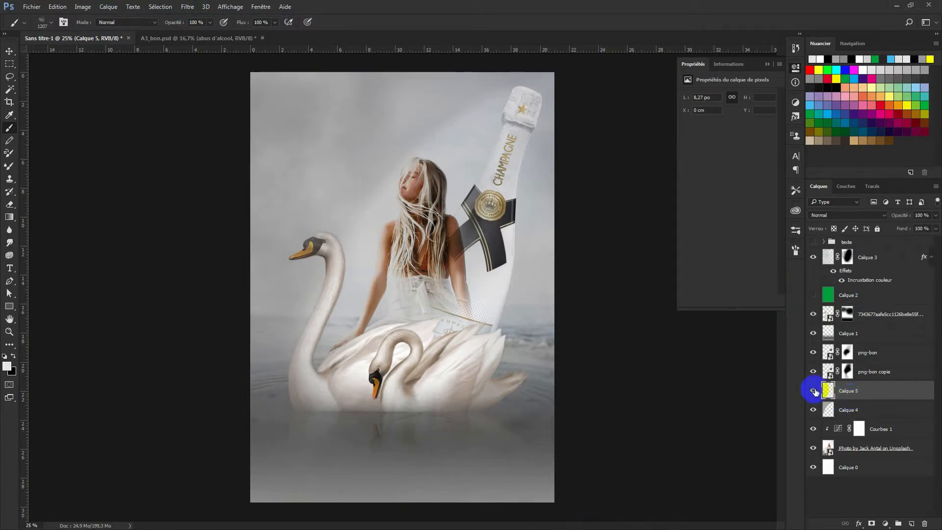
click(813, 243)
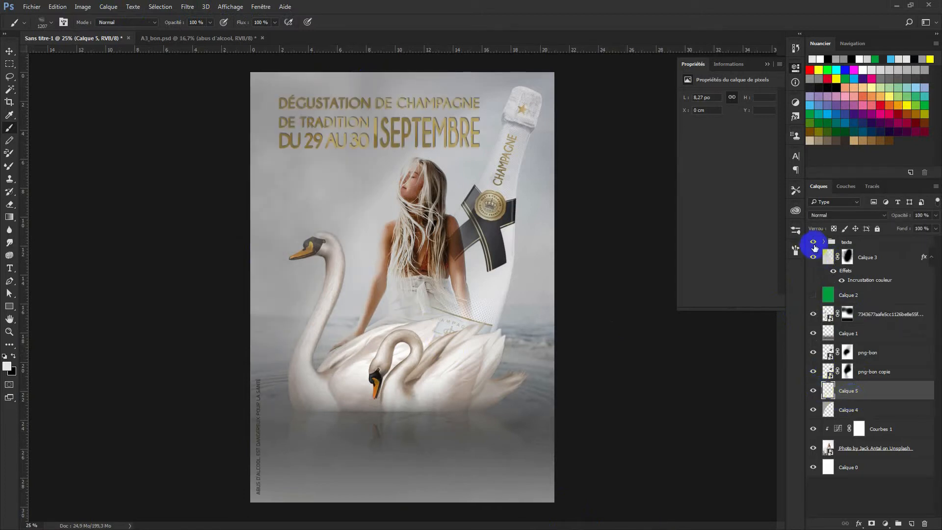
Add a new layer above Calque 3 and paint light mist over the water and the swans' lower bodies
click(882, 255)
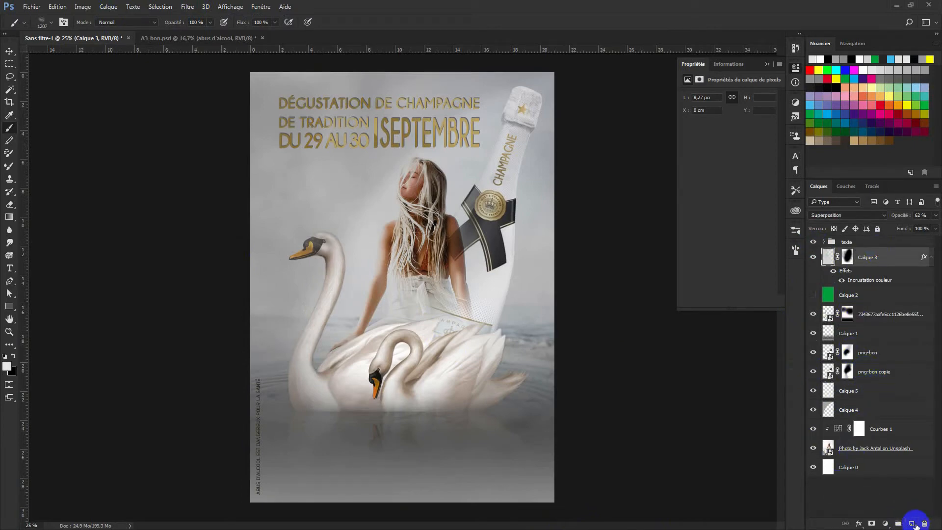
click(911, 524)
drag(558, 399, 379, 525)
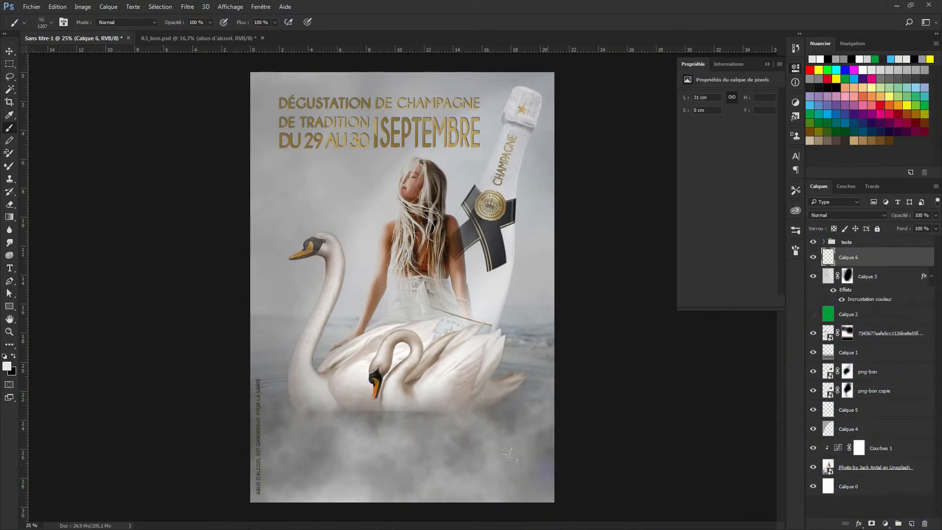
drag(587, 414, 415, 522)
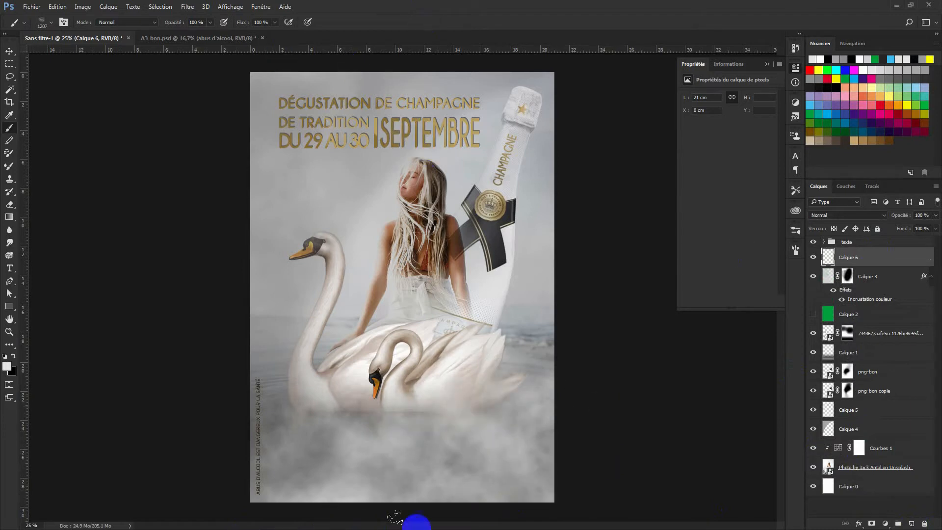
mouse_move(562, 329)
mouse_down()
mouse_move(543, 385)
mouse_move(273, 511)
mouse_move(343, 422)
mouse_up()
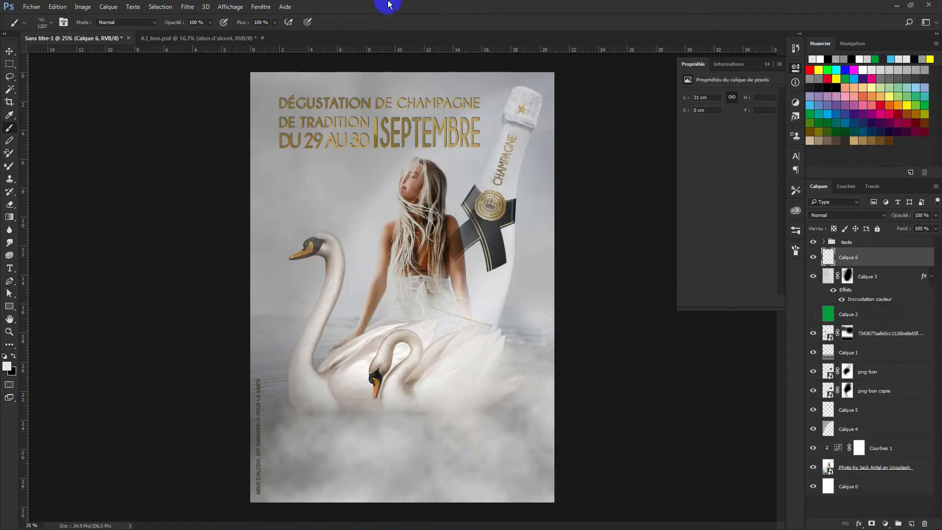
Reapply the last Gaussian blur to Calque 6, set its opacity to 46 %, and compare the poster with and without it
click(195, 11)
click(738, 330)
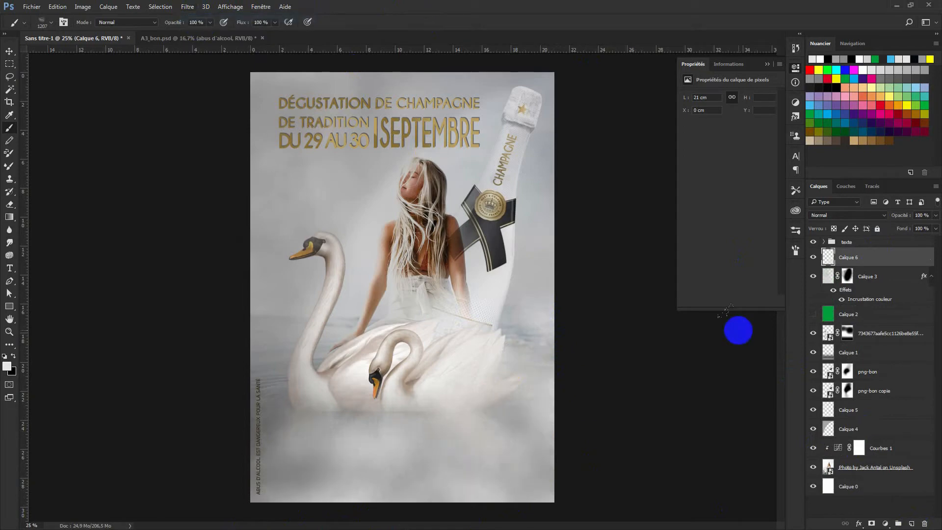
mouse_move(903, 216)
mouse_down()
mouse_move(871, 217)
mouse_move(879, 219)
mouse_up()
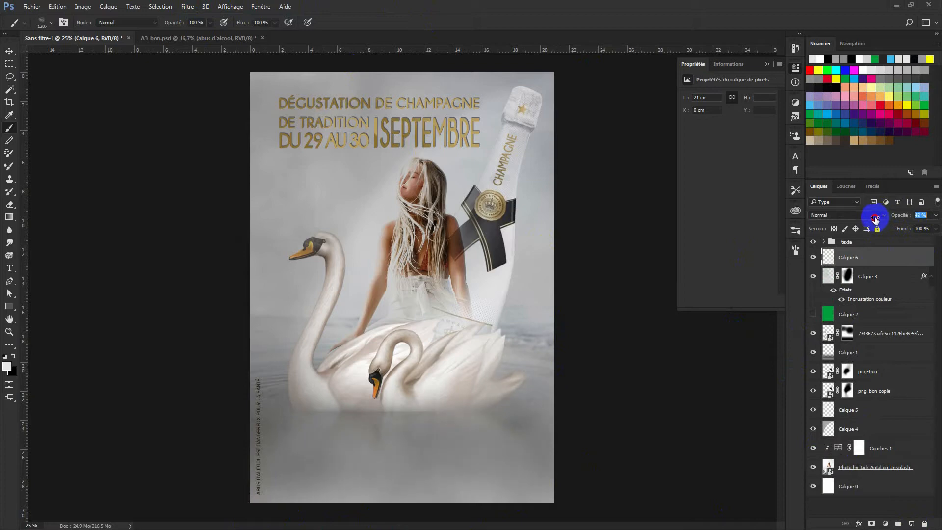
drag(876, 220, 928, 215)
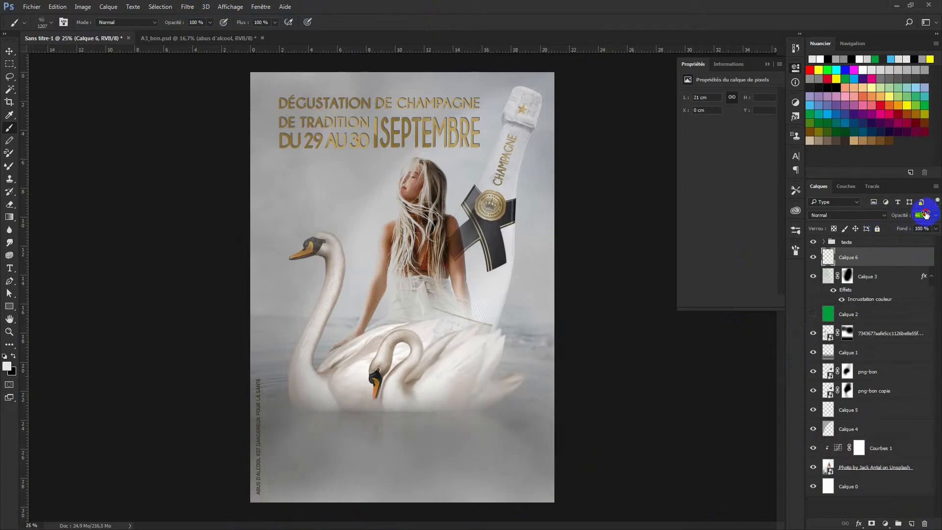
click(812, 257)
click(812, 257)
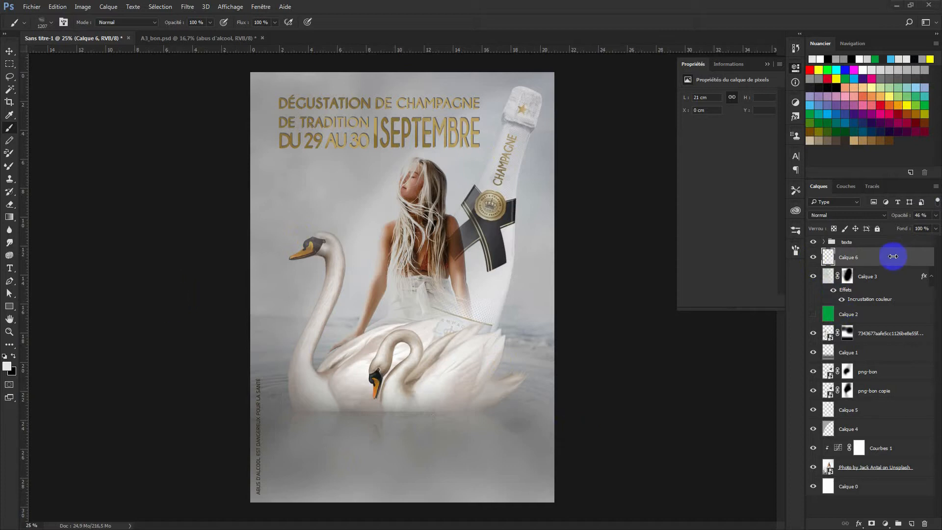
Add a paragraph text box above the texte group, under the title beside the woman, with filler text starting "COMPOSITION ET LA MISE EN PAGE AVANT"
click(869, 244)
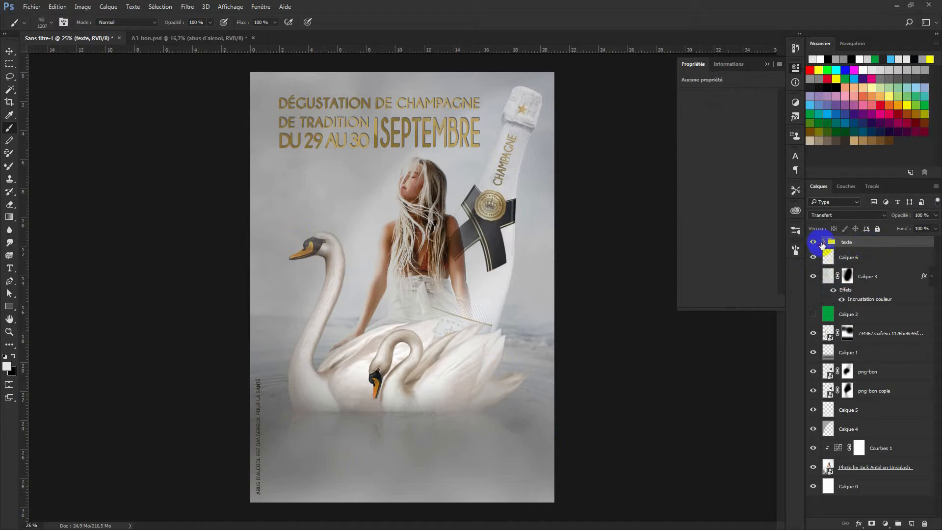
click(9, 268)
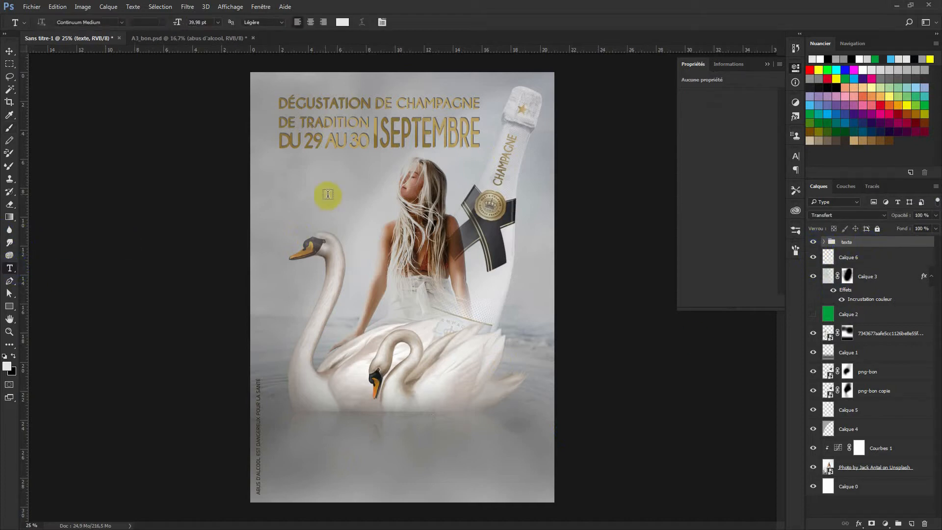
drag(281, 165, 338, 220)
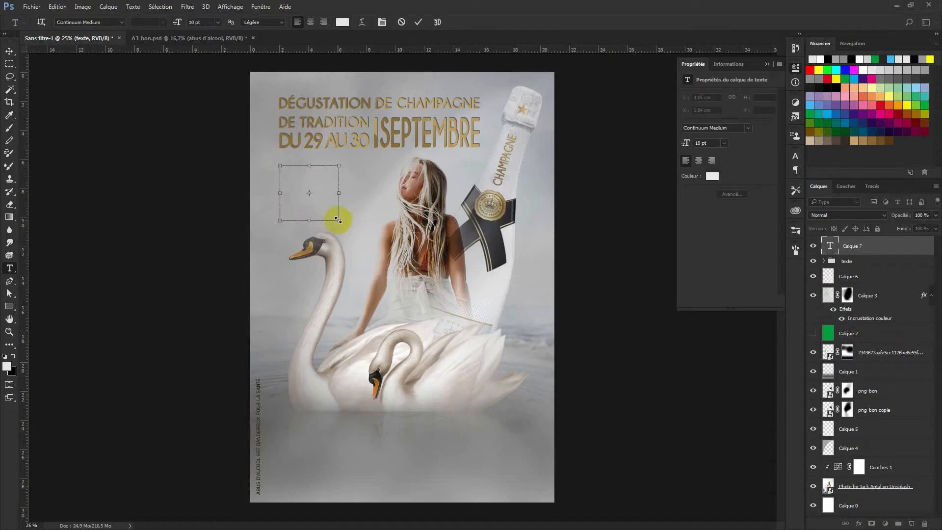
text(COMPOSITION ET LA MISE EN PAGE AVANT)
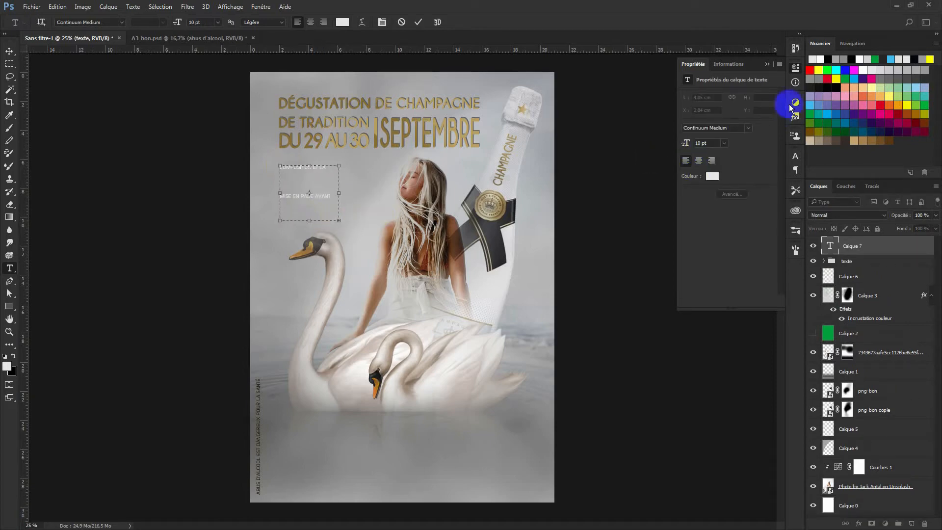
Try to set the filler text's leading to 12 pt and its tracking to 0
click(795, 157)
click(779, 182)
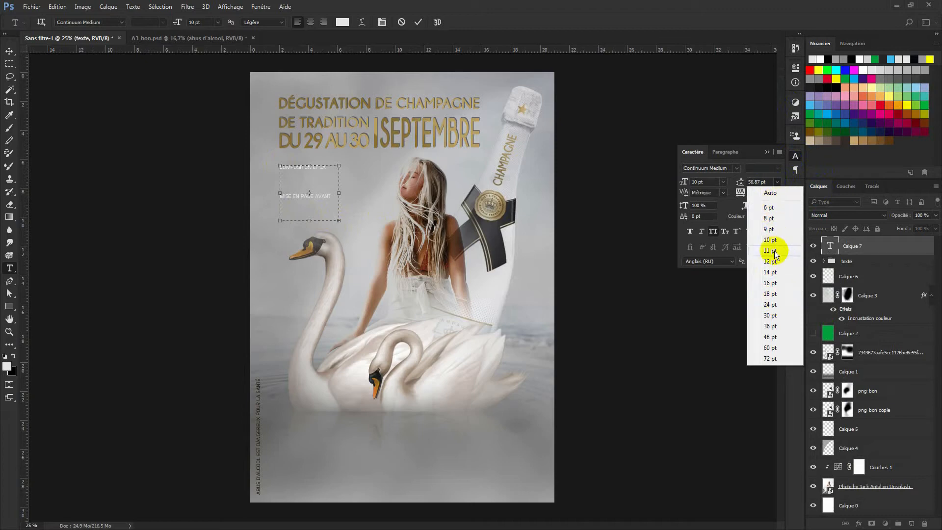
click(776, 261)
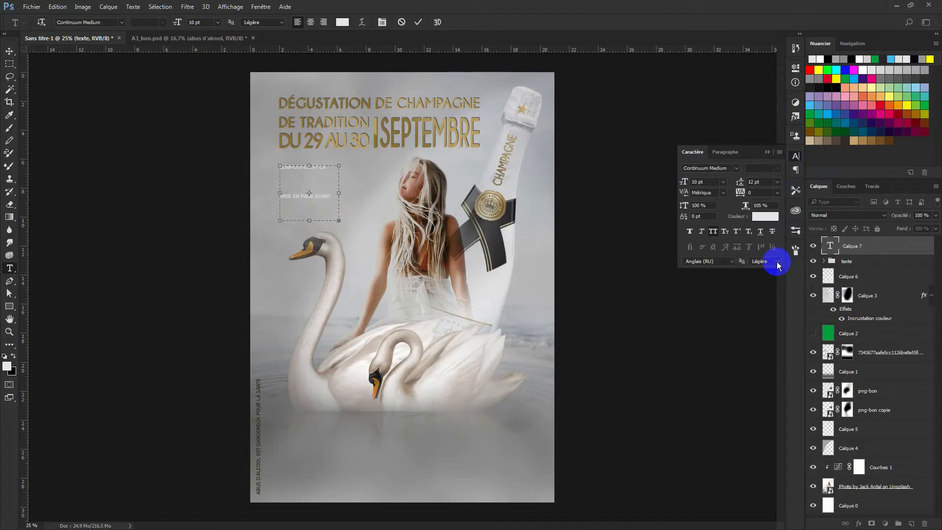
click(778, 193)
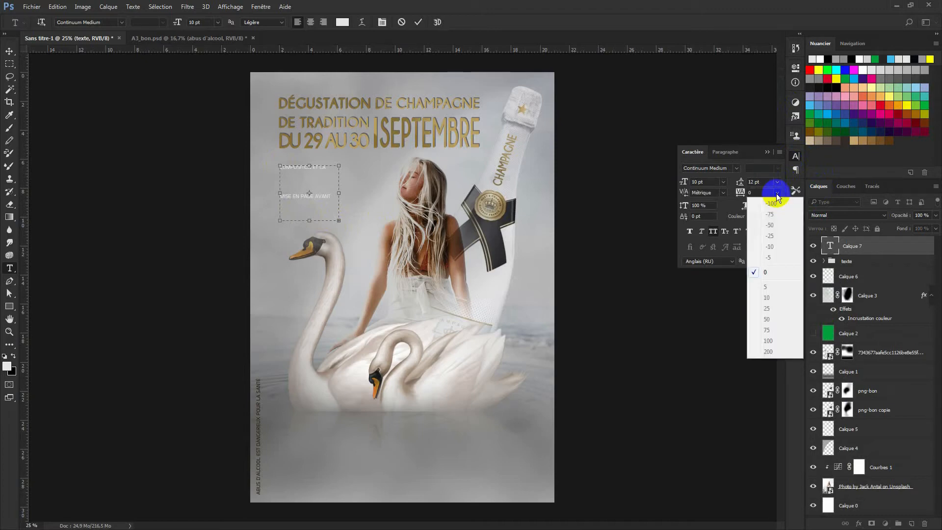
click(780, 272)
Select the whole filler paragraph, set its leading to 11 pt, and commit the text
key(ctrl+a)
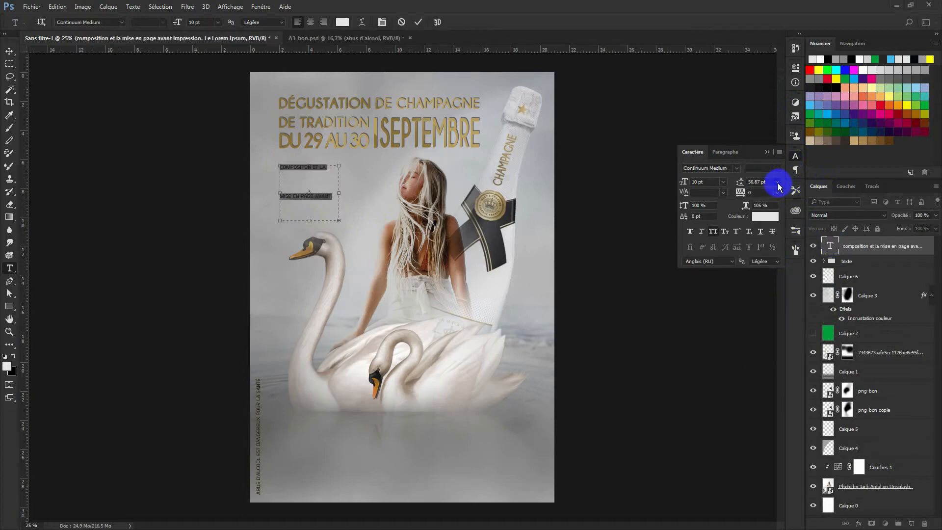
click(778, 182)
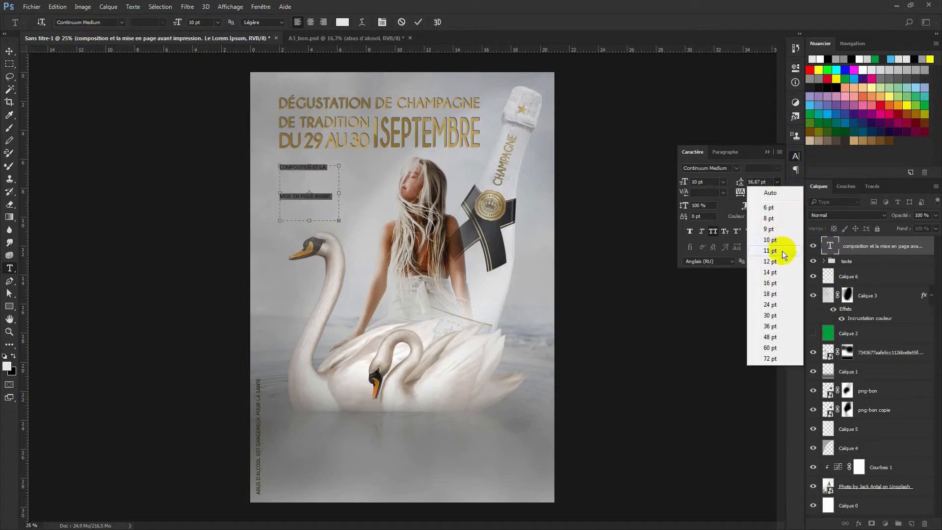
click(782, 251)
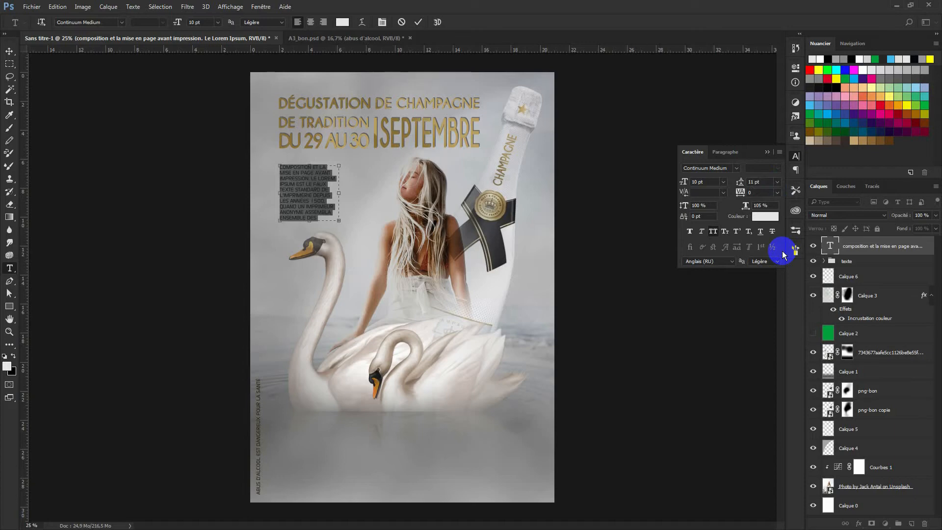
click(831, 246)
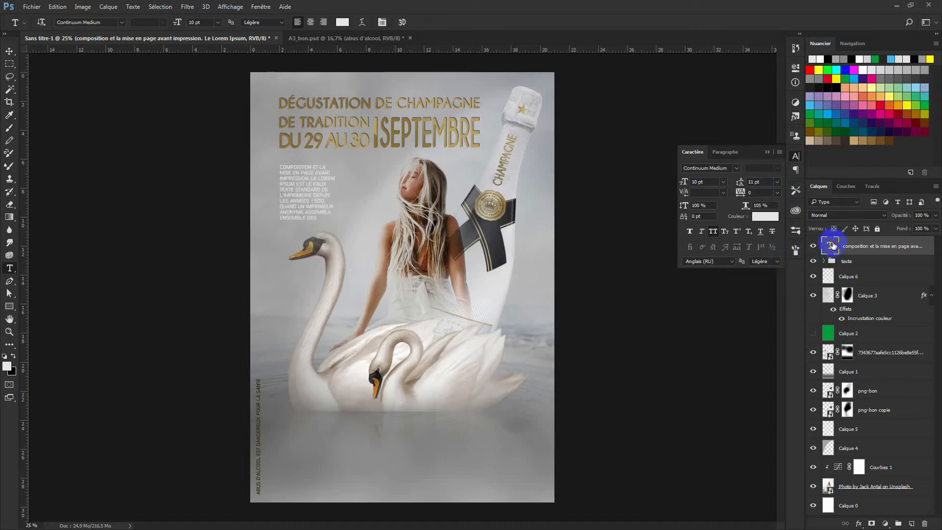
Move the filler paragraph straight up about 0.61 cm so it sits closer to the title
key(ctrl+t)
drag(293, 186, 305, 162)
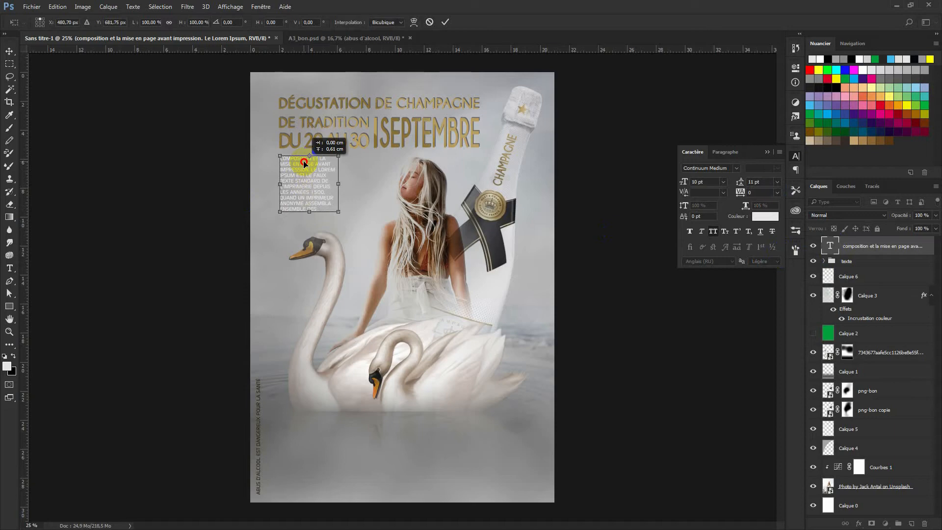
drag(304, 160, 304, 161)
key(Return)
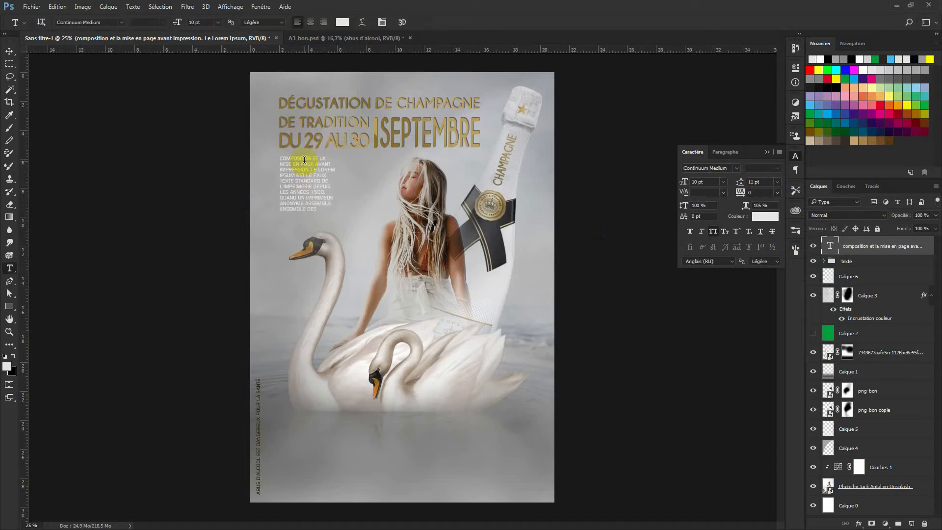
Recolour the whole filler paragraph to gold #8a7032, sampled from the 29 in the title's date
double_click(833, 251)
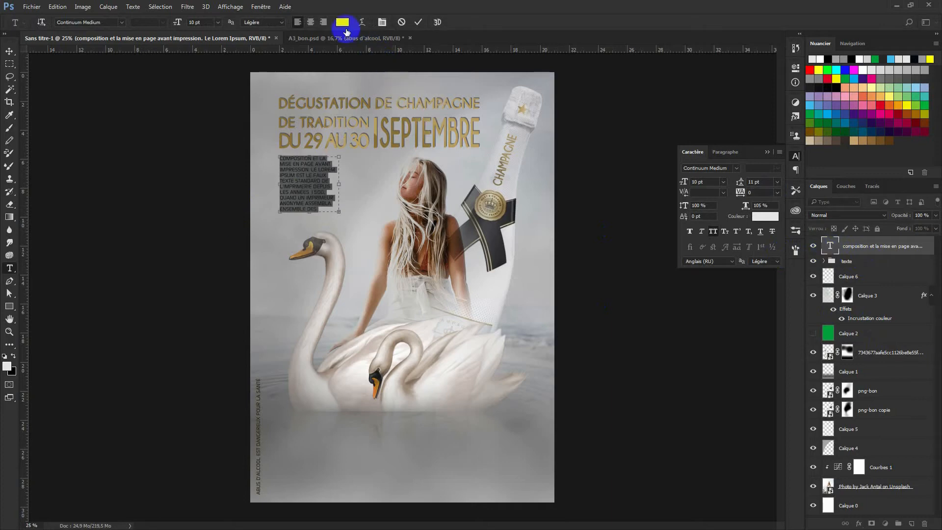
click(342, 23)
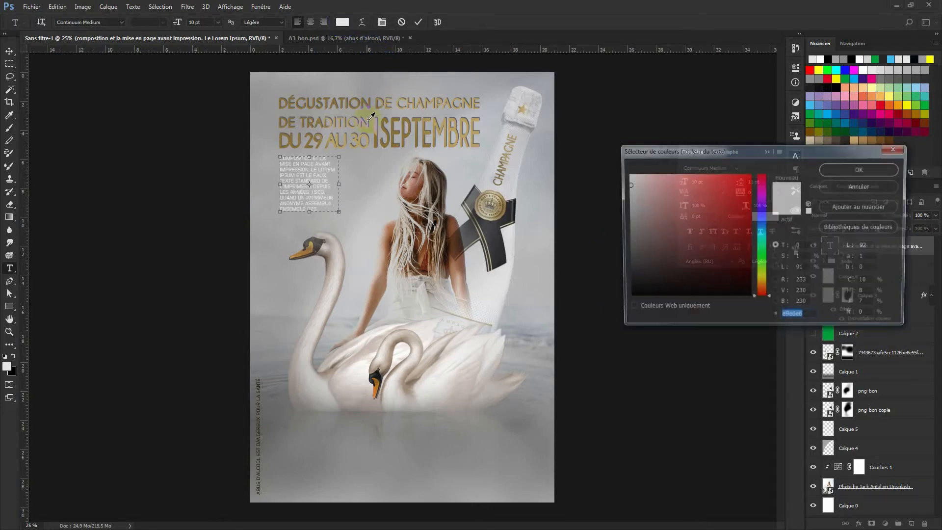
click(333, 137)
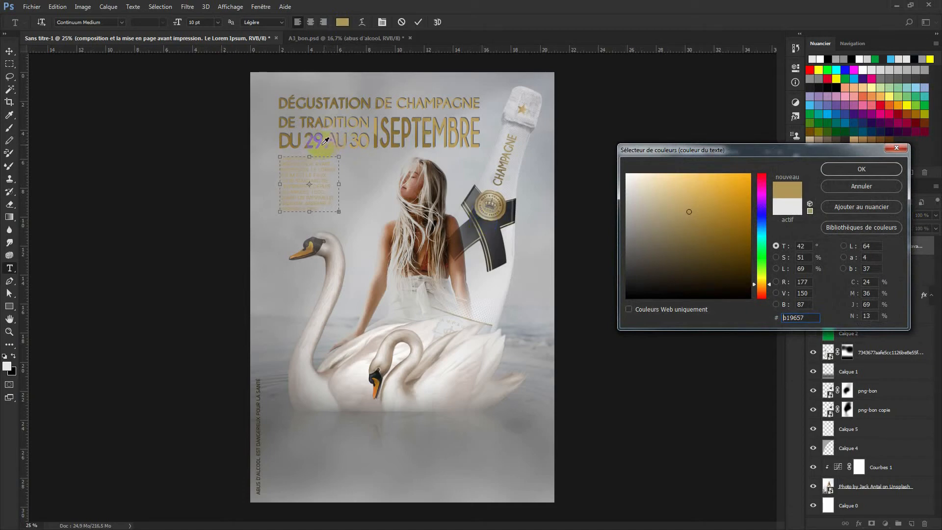
click(310, 142)
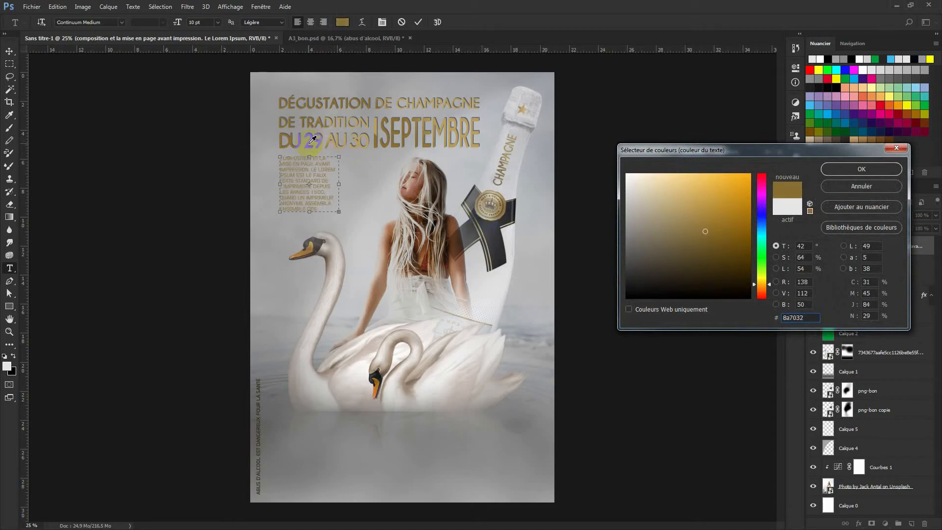
click(837, 168)
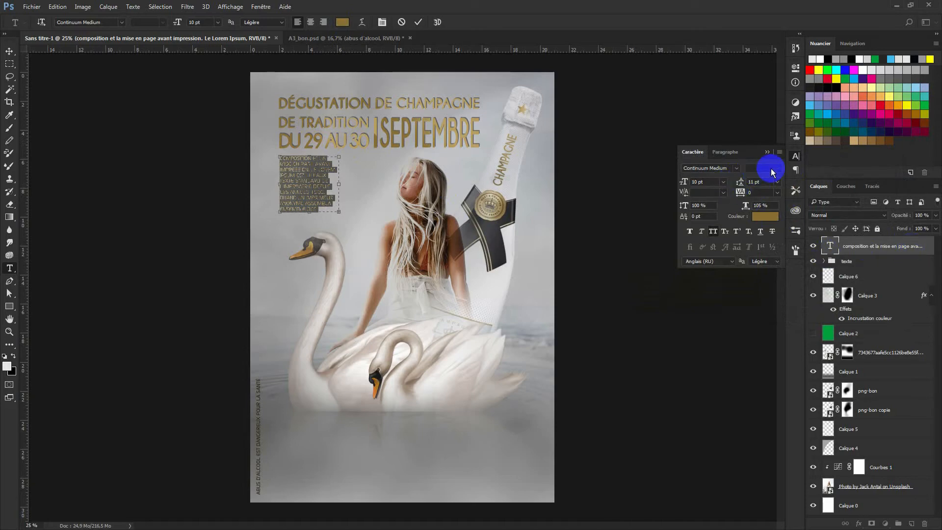
Set the filler paragraph's font to Champagne & Limousines Bold Italic and turn on faux bold
click(737, 169)
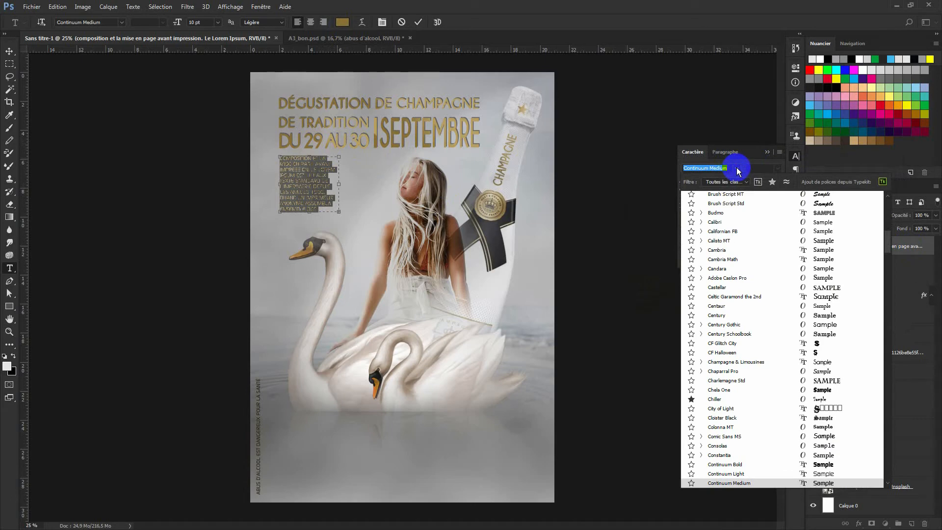
text(champ)
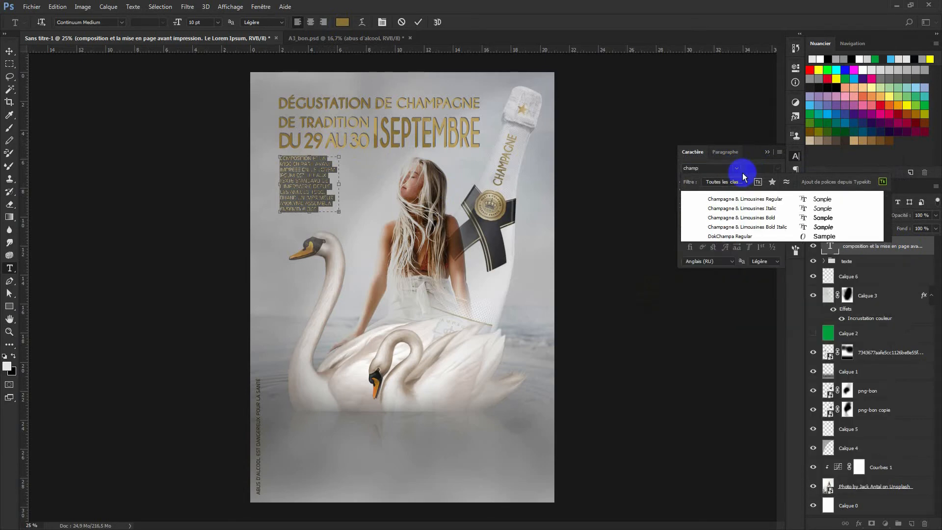
click(763, 227)
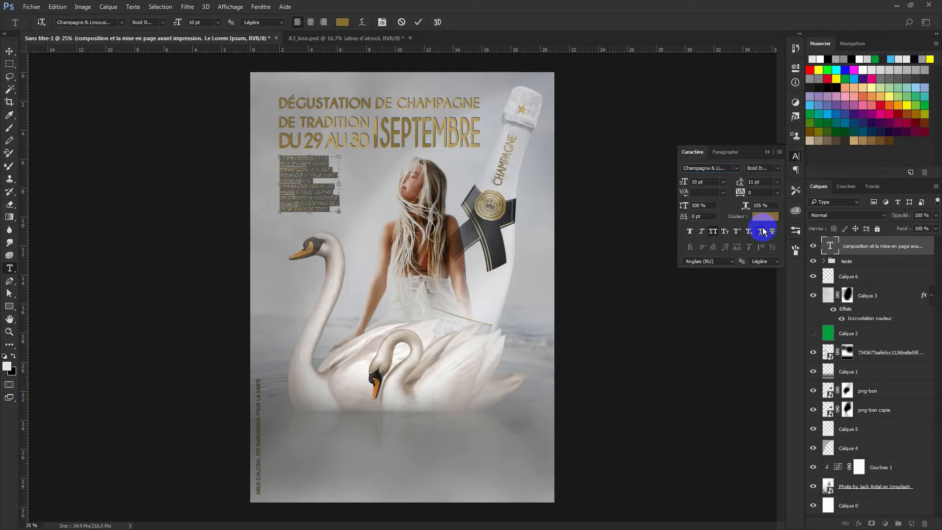
click(688, 231)
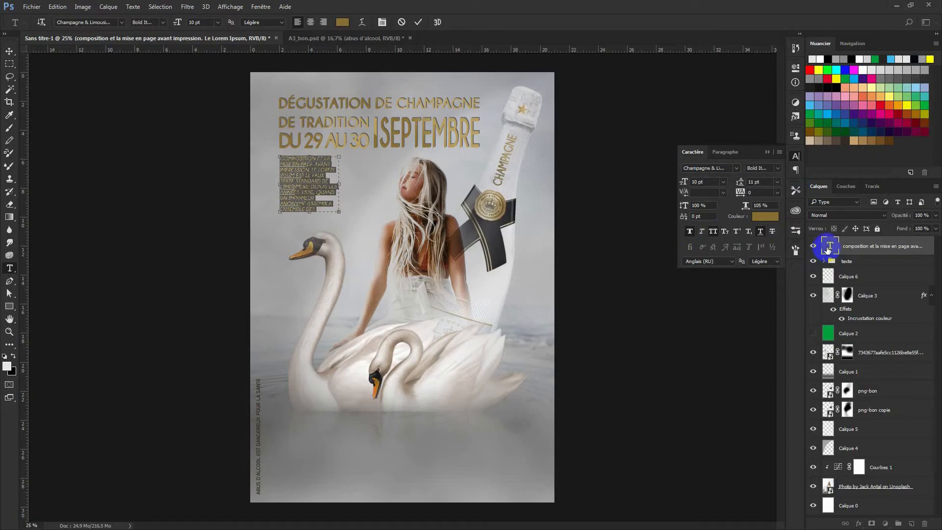
Set the filler paragraph's leading to 12 pt and remove its underline, then commit the text
click(777, 182)
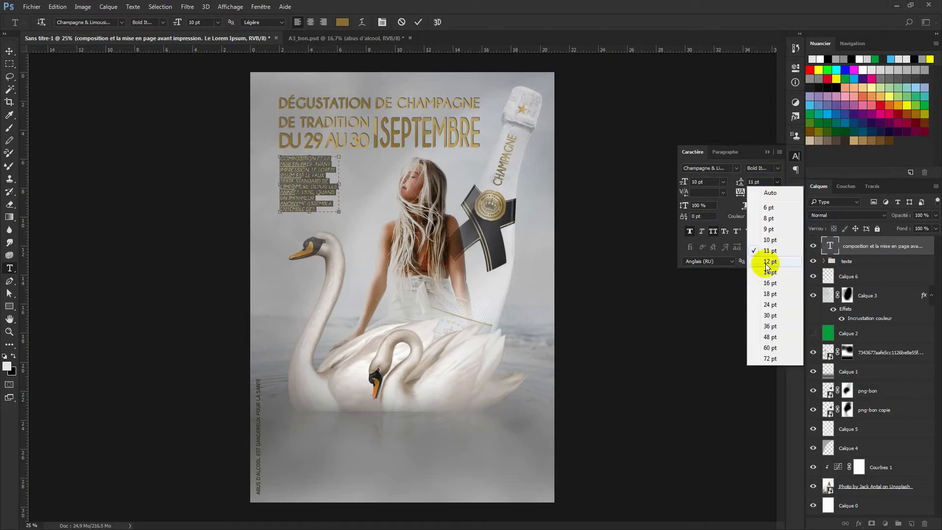
click(770, 261)
click(765, 262)
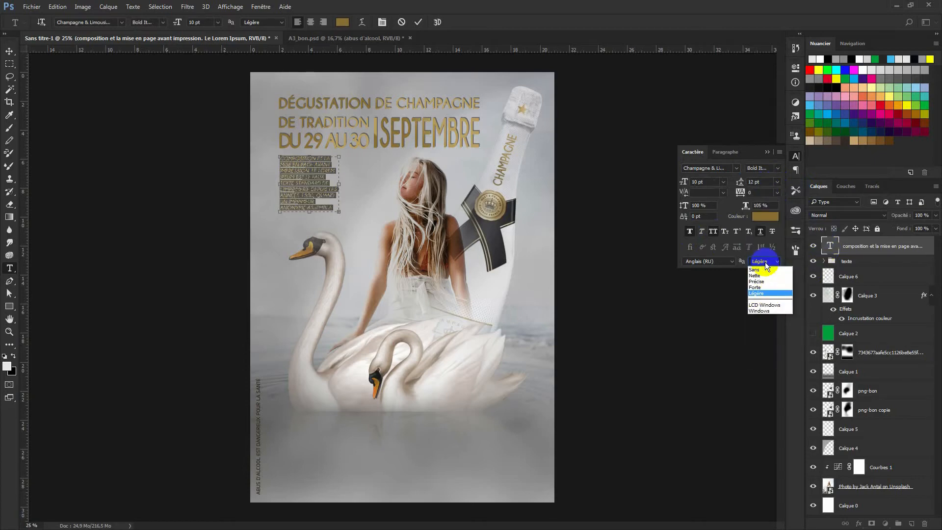
click(831, 246)
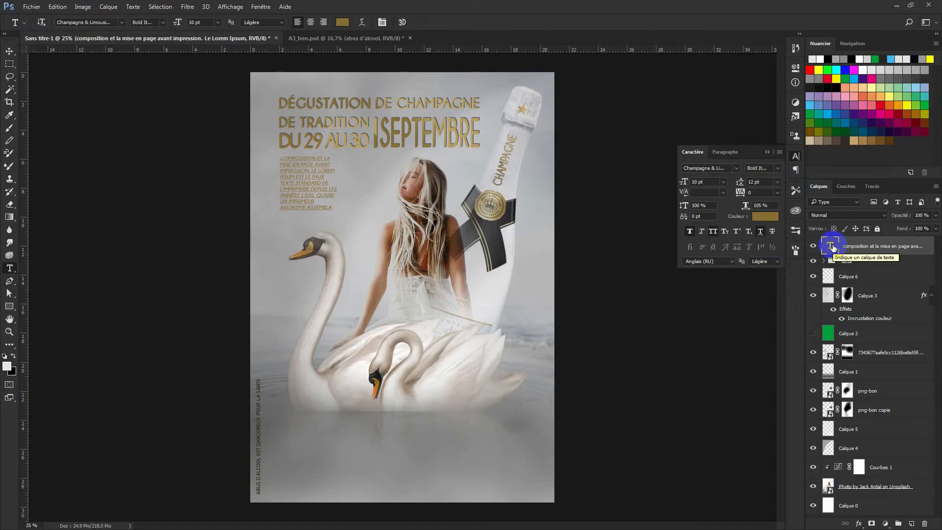
double_click(831, 247)
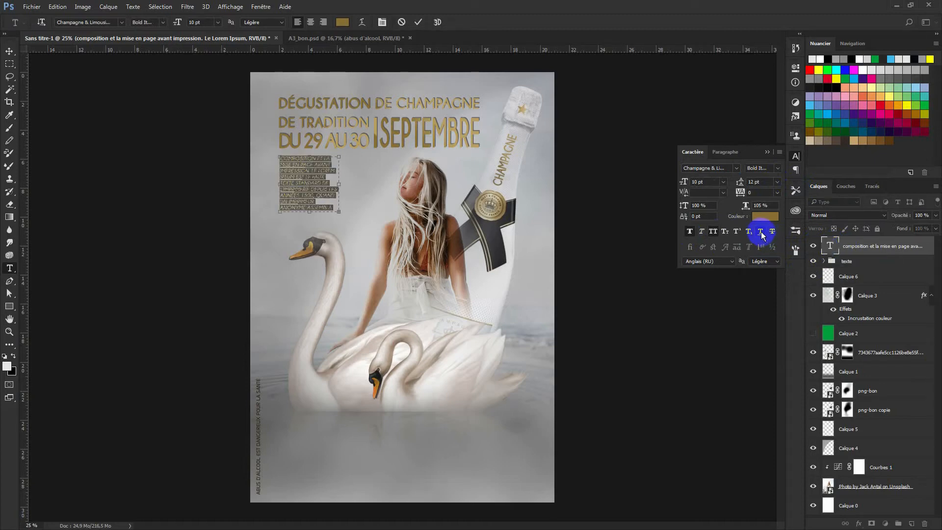
click(828, 249)
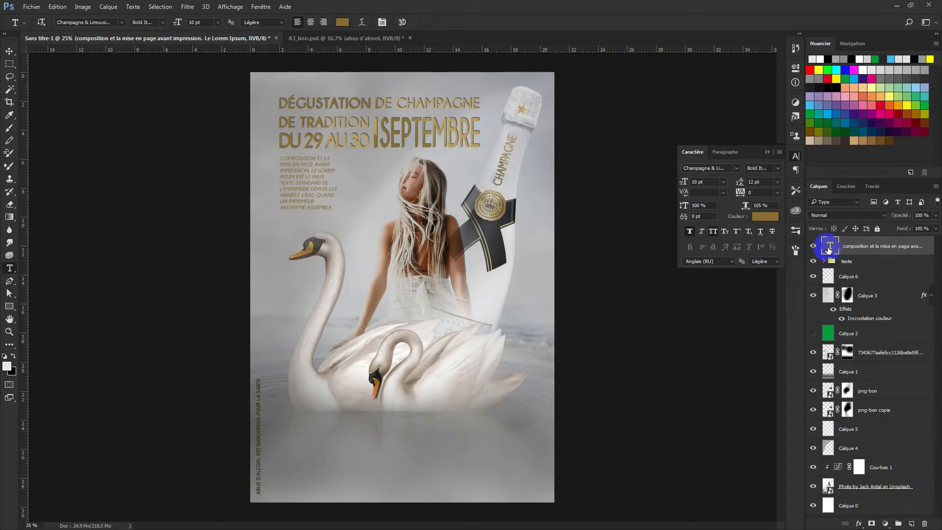
Duplicate the gold filler paragraph, colour the copy grey #6d6d6c, and place it beneath the original layer
click(853, 251)
key(ctrl+j)
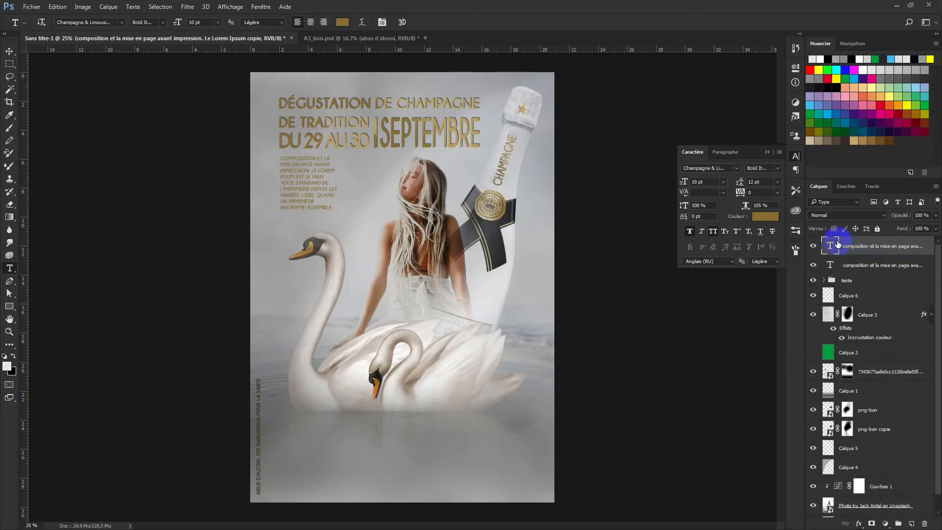
double_click(830, 246)
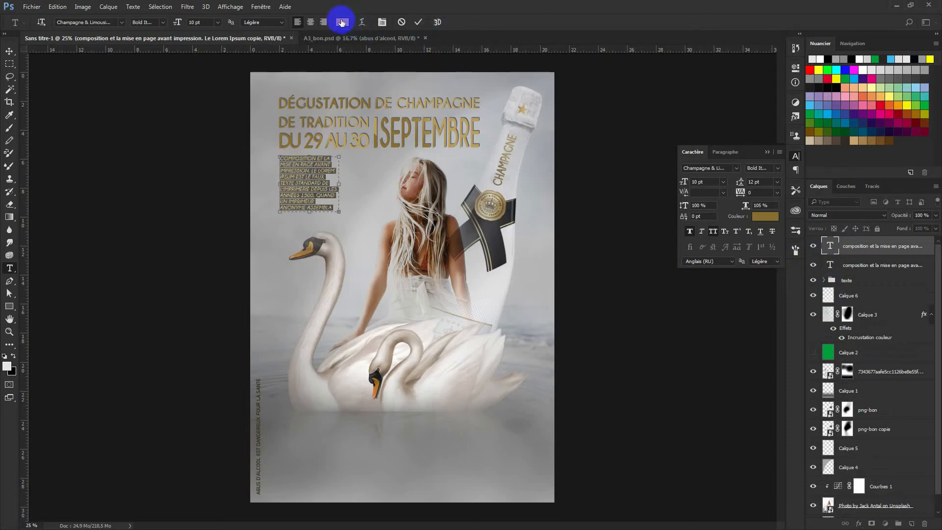
click(343, 22)
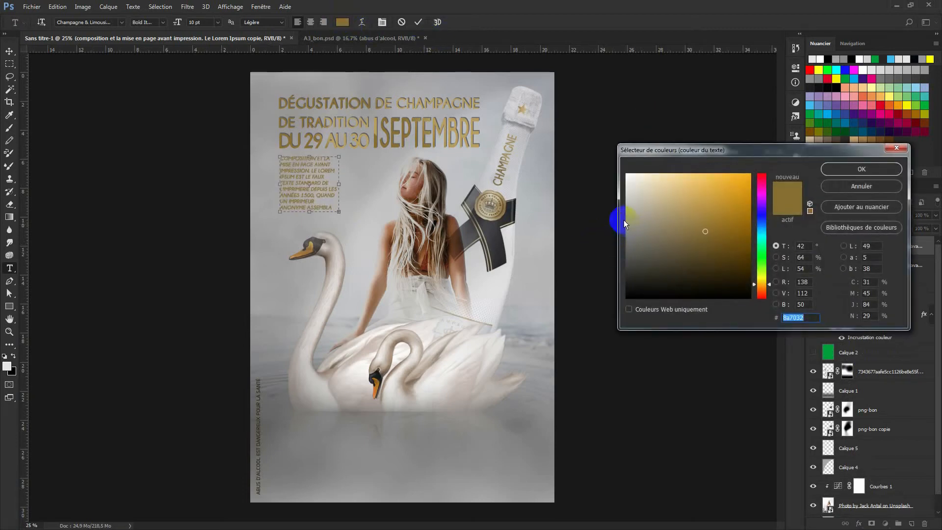
click(627, 246)
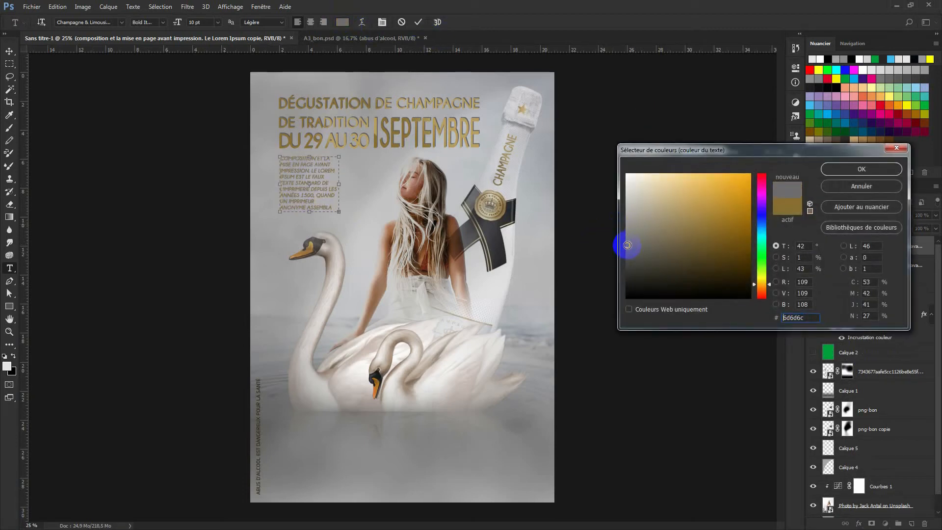
click(862, 169)
drag(878, 245, 866, 275)
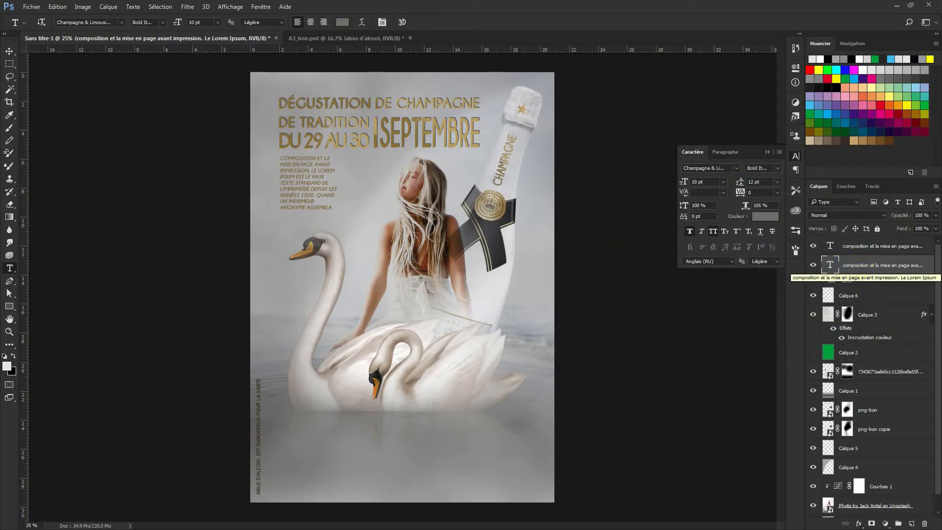
Add a point text in the empty water area below the swans and paste the copied filler text into it
click(9, 50)
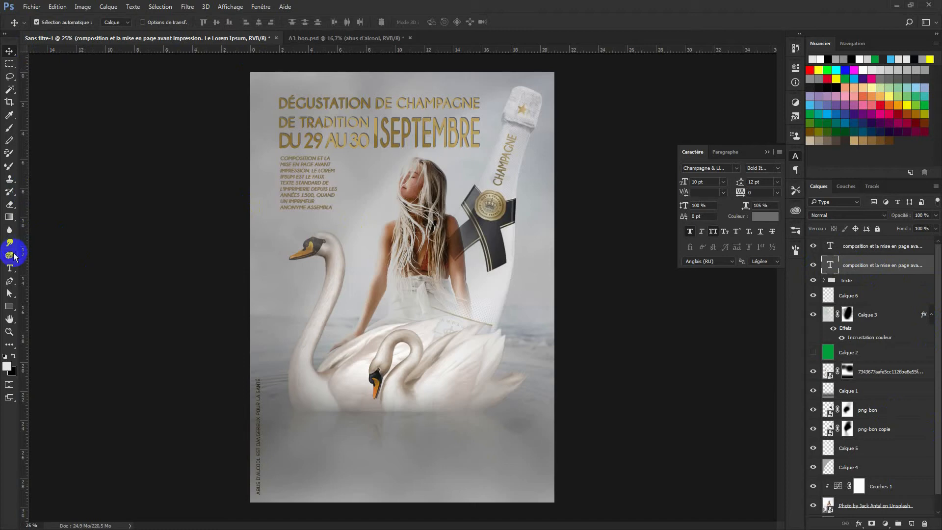
click(9, 268)
click(363, 440)
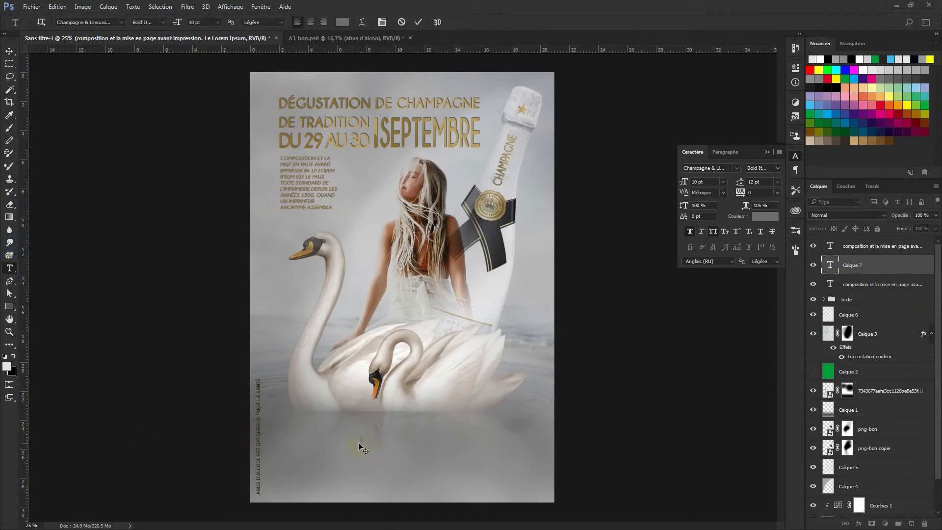
key(ctrl+v)
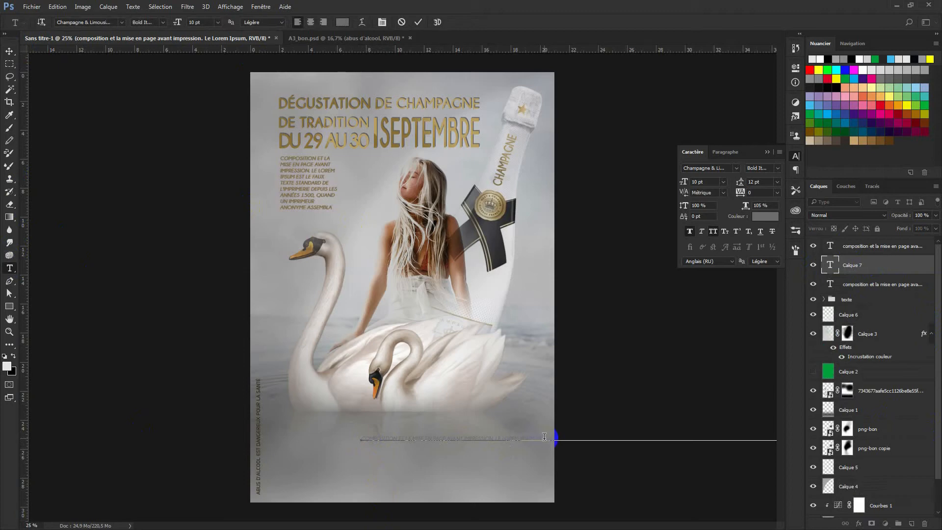
Colour the whole pasted text line below the swans black (#000000)
double_click(830, 265)
click(342, 22)
click(626, 298)
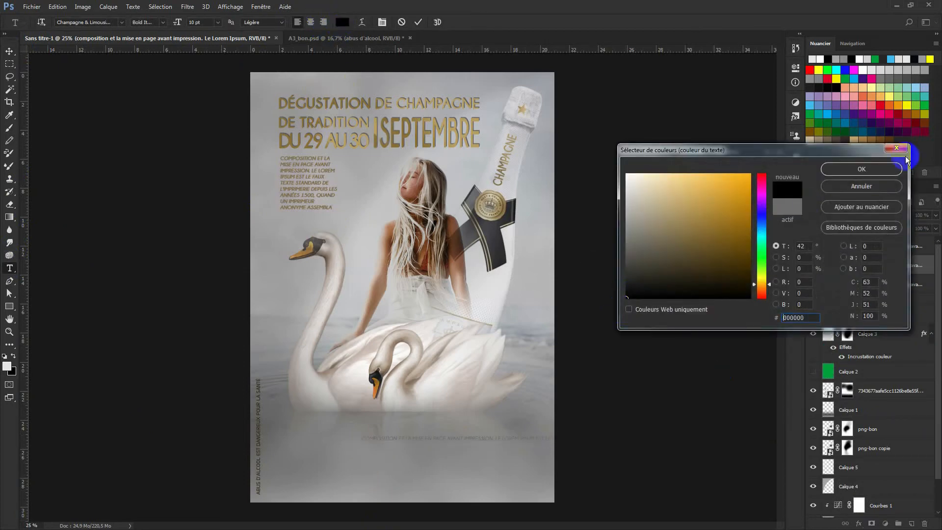
click(878, 170)
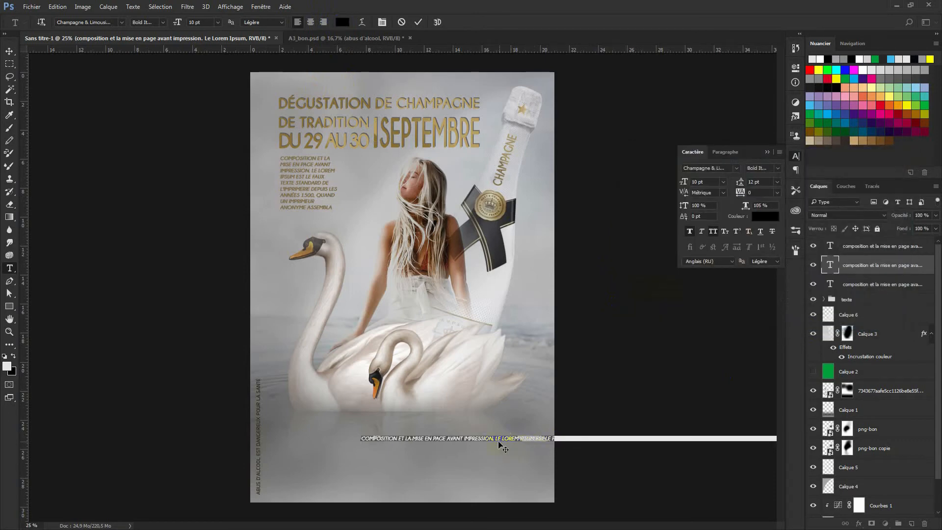
Break the black filler text into five lines, with breaks after "IMPRESSION.", "DEPUIS LES", "TEXTE POUR" and "MAIS S'ES"
click(558, 435)
key(Return)
click(509, 446)
click(539, 444)
key(Return)
click(607, 451)
key(Return)
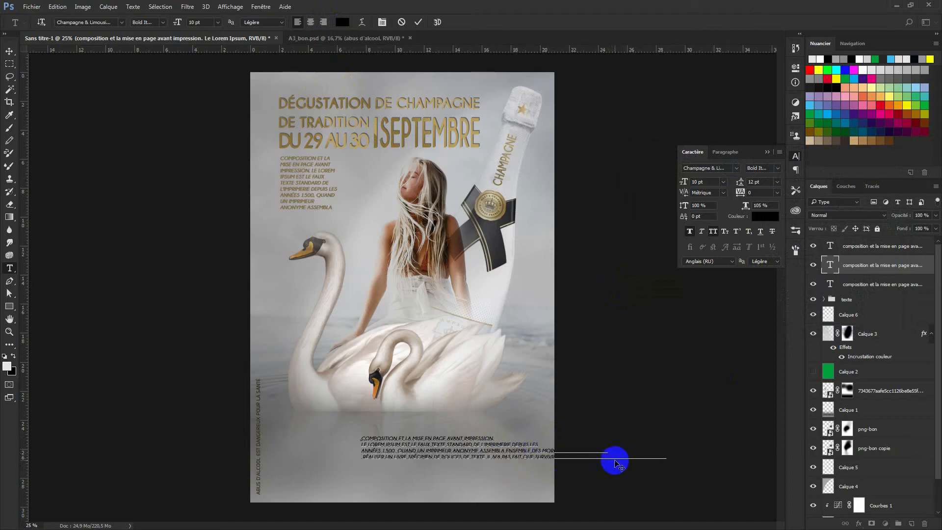
click(616, 459)
key(Return)
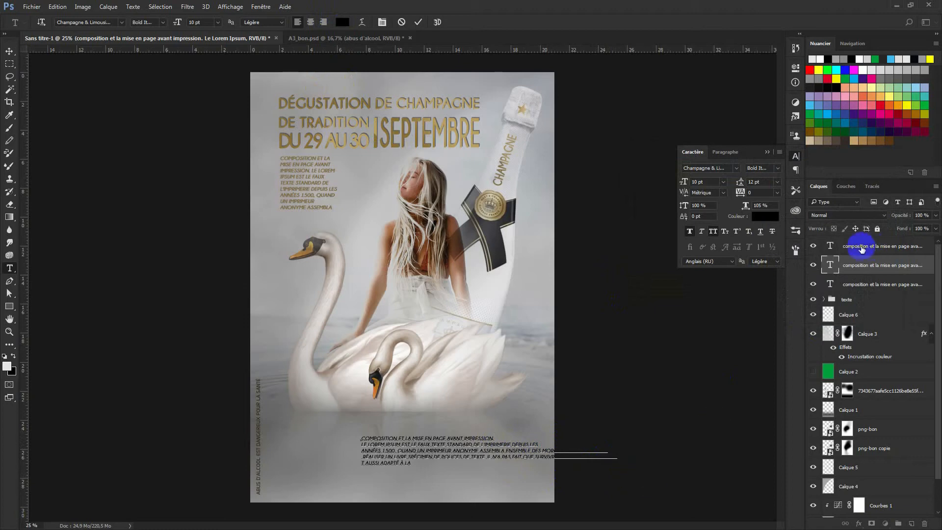
Select all five lines of the black filler text, centre-align them, and commit the text
click(725, 152)
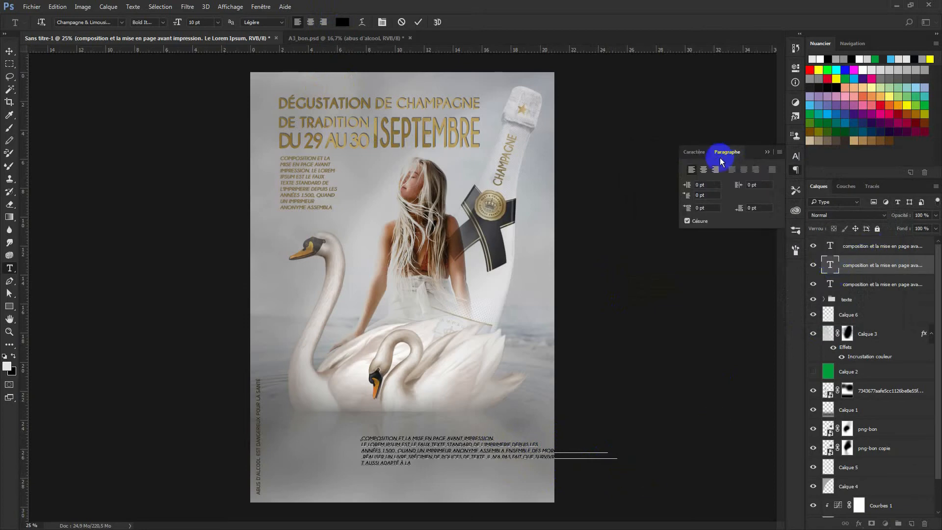
click(705, 169)
double_click(829, 264)
click(716, 170)
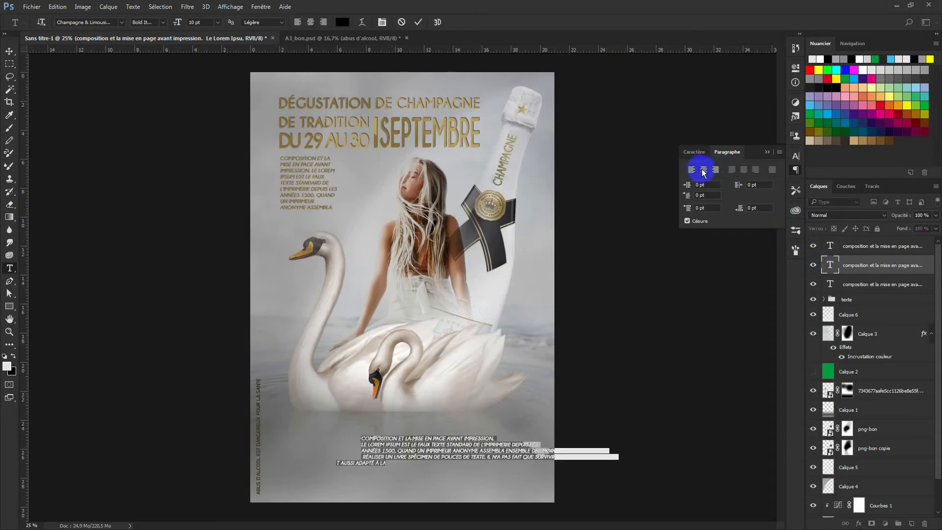
click(704, 170)
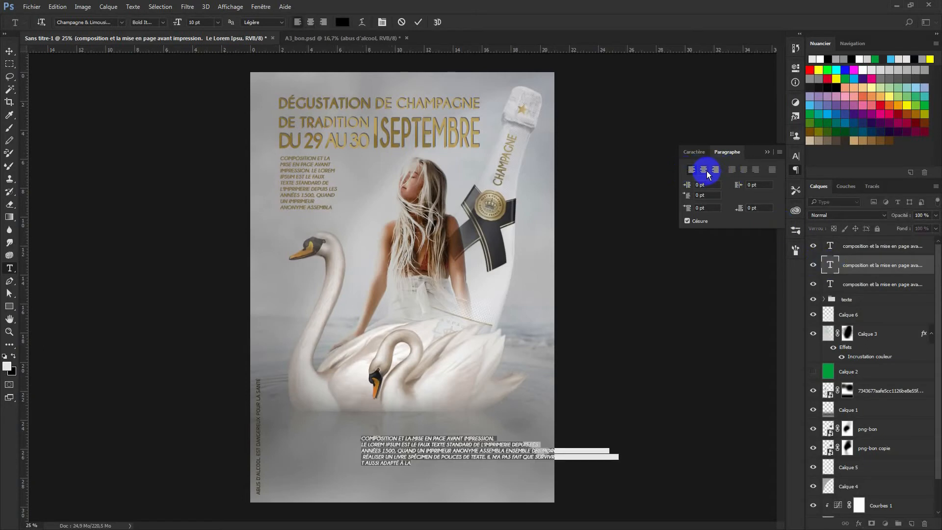
double_click(830, 262)
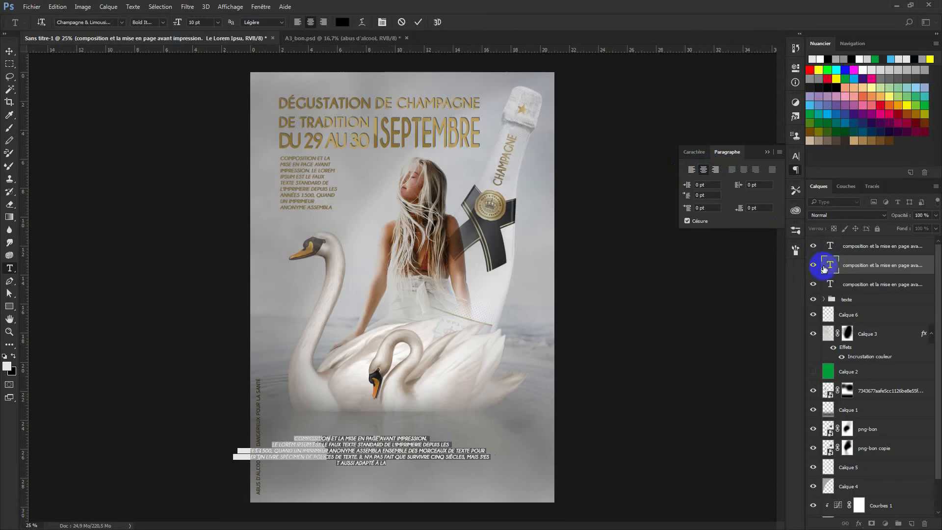
click(869, 268)
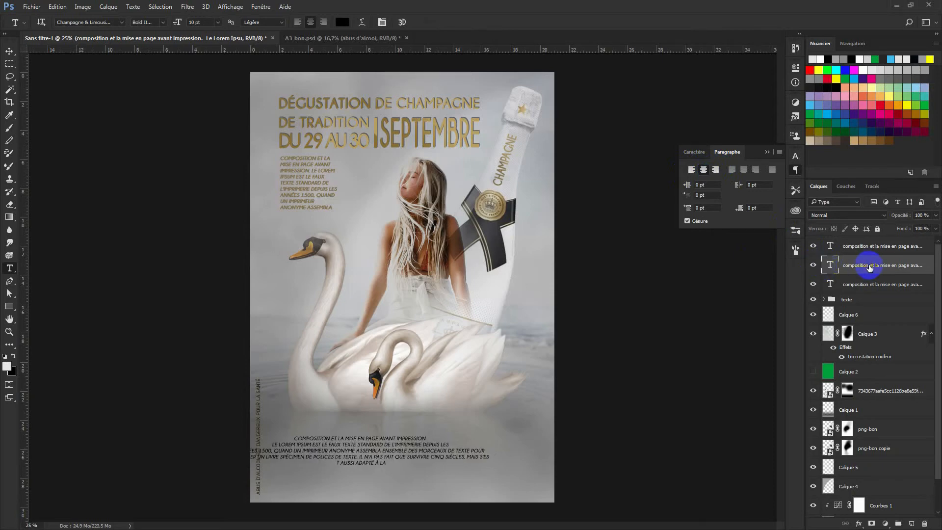
Show the guides and centre the black text block horizontally near the poster's bottom edge, at about X 1240 px, Y 3158 px
key(ctrl+t)
drag(375, 457, 416, 466)
key(ctrl+semicolon)
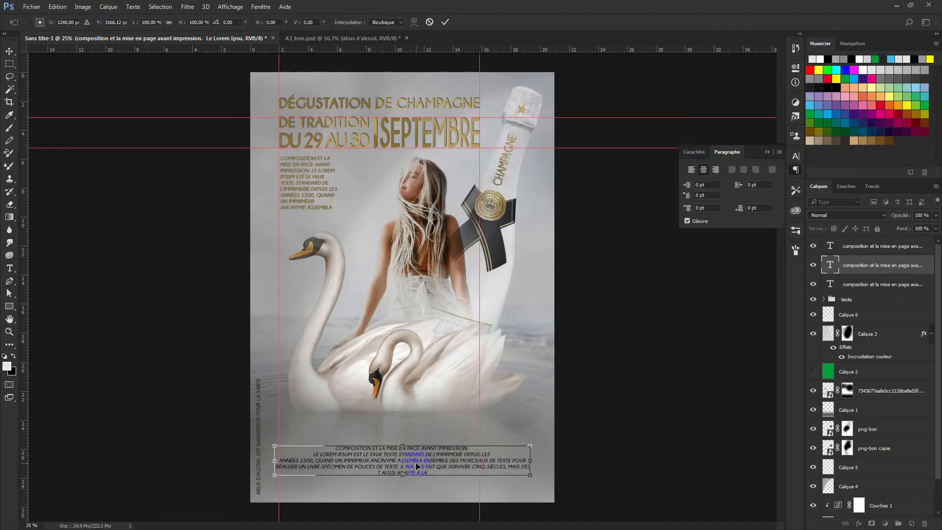
drag(415, 466, 417, 465)
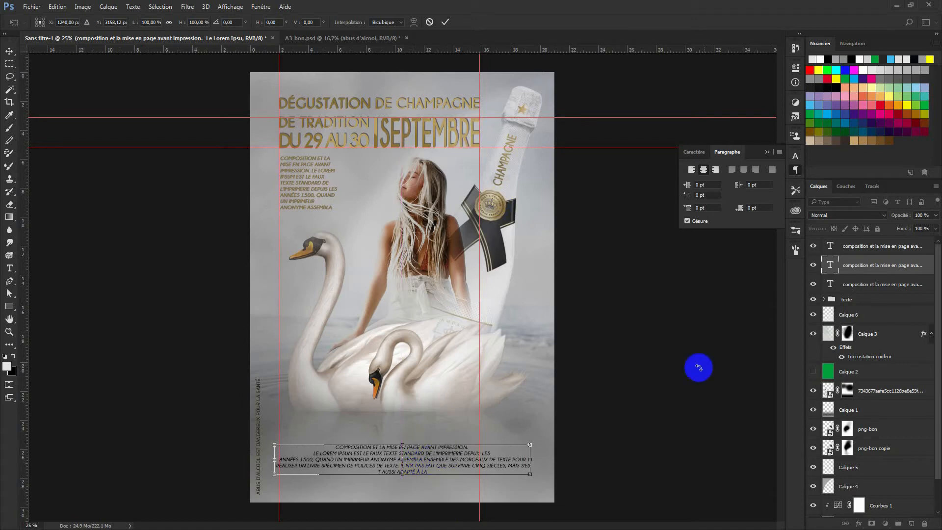
Set the centred bottom text block to 9 pt with 11 pt leading and commit the change
double_click(833, 266)
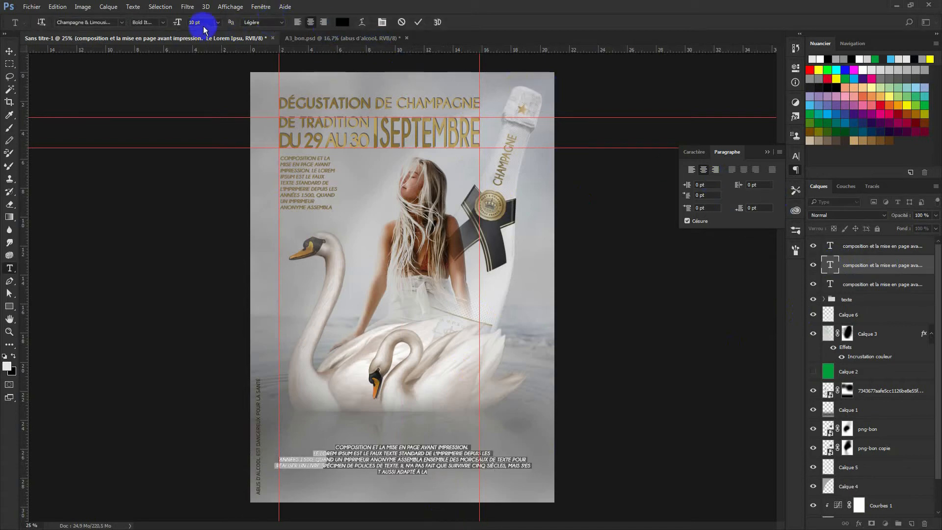
click(217, 22)
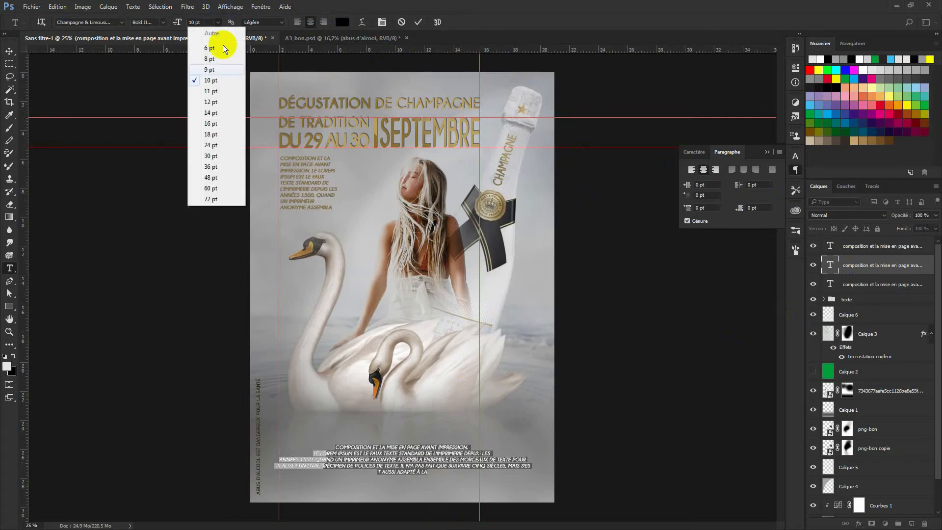
click(214, 69)
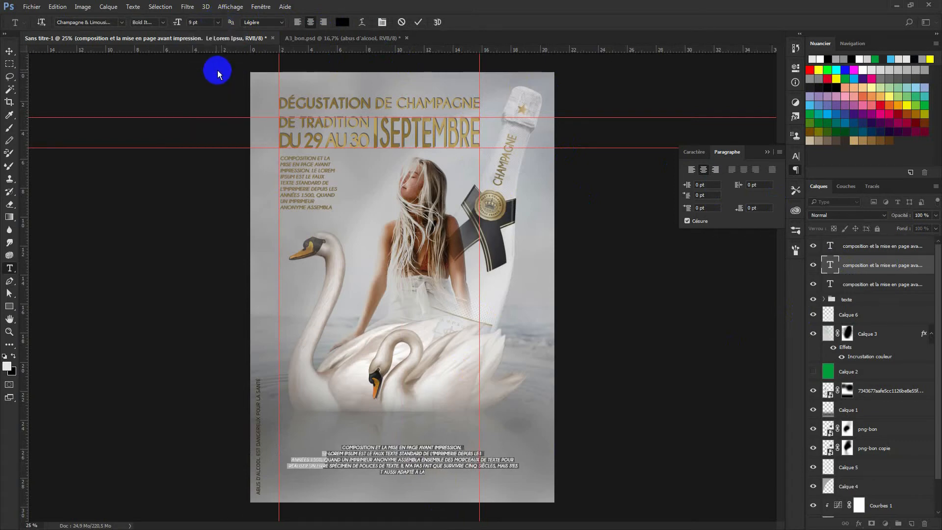
click(739, 186)
click(692, 151)
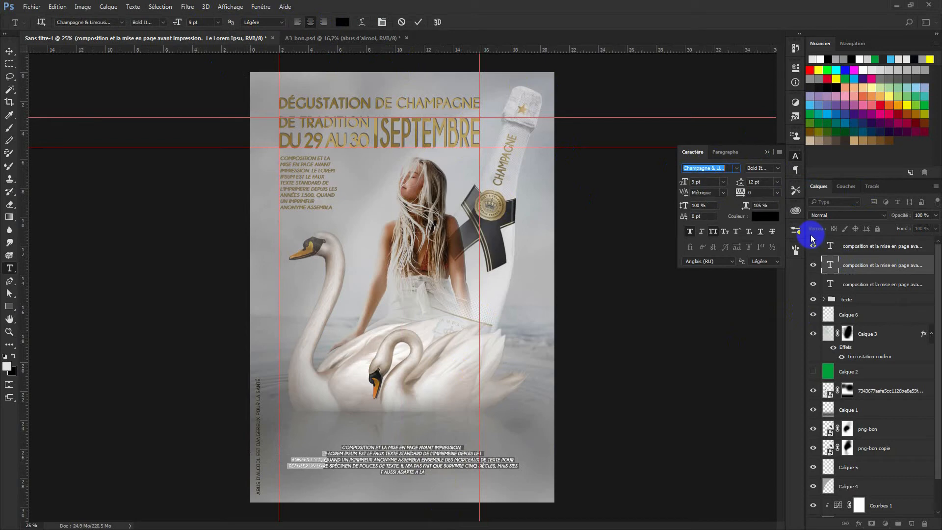
click(778, 183)
click(770, 250)
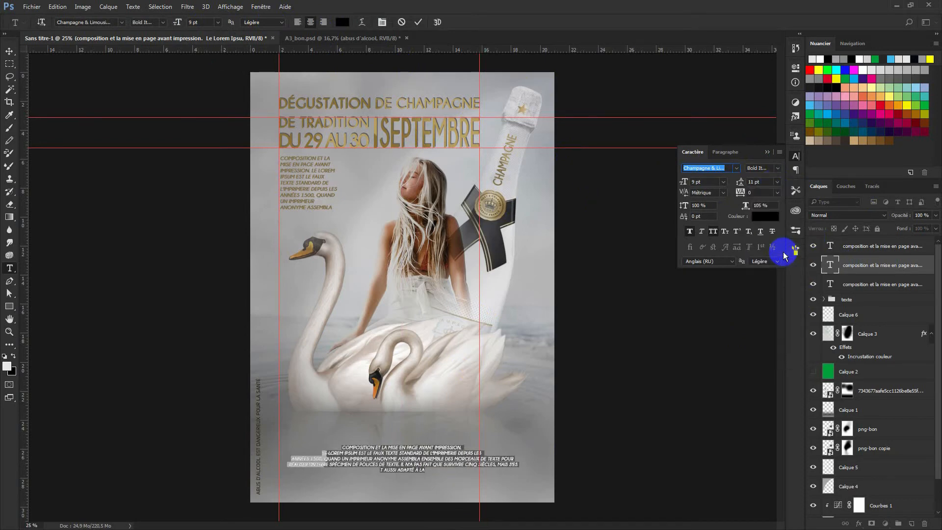
click(829, 265)
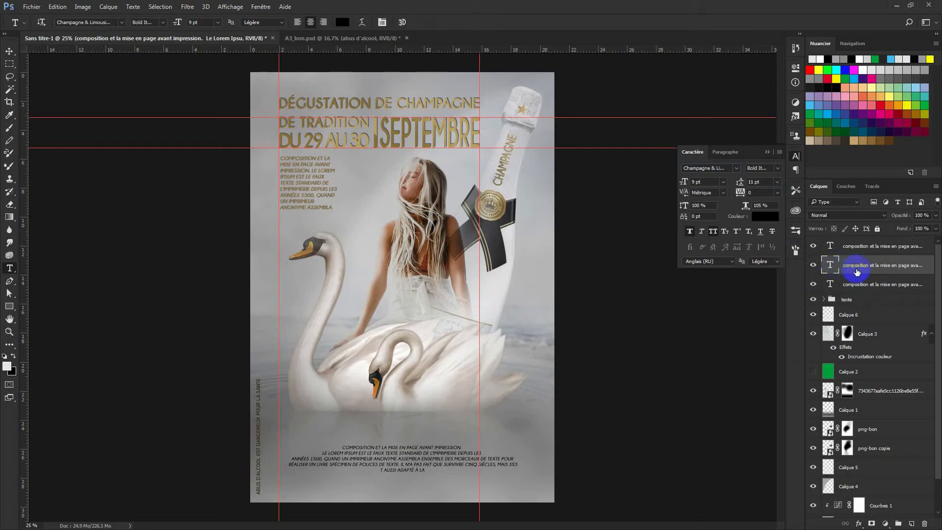
Duplicate the bottom text layer at the very top of the layer stack and colour the copy grey (#656363)
drag(861, 262, 862, 237)
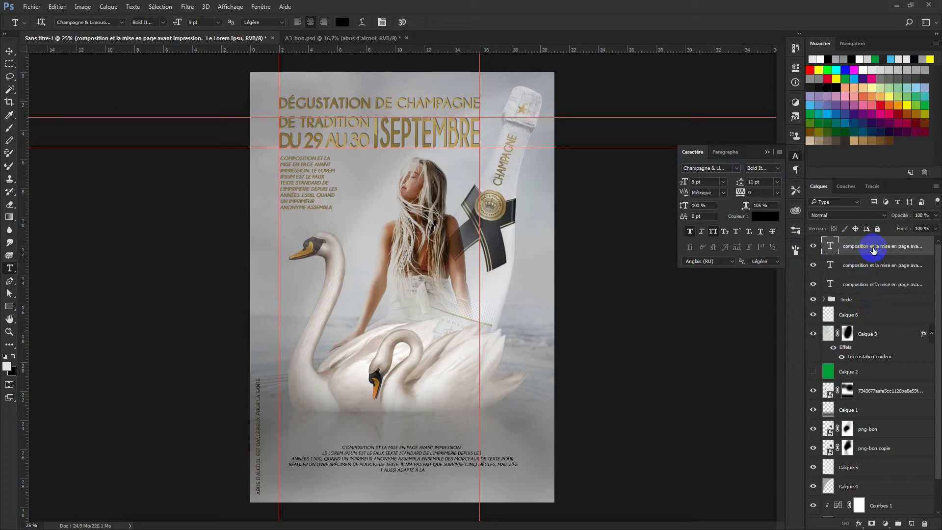
key(ctrl+j)
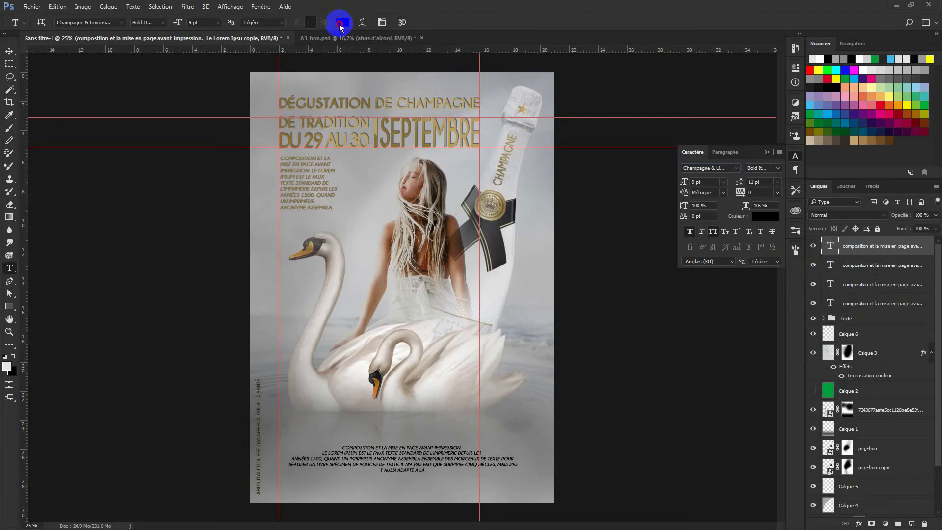
click(340, 24)
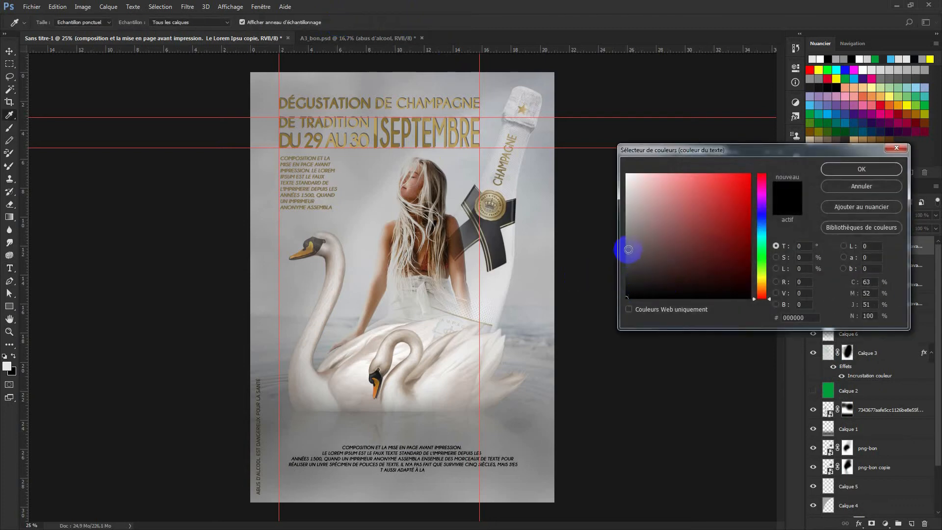
click(631, 250)
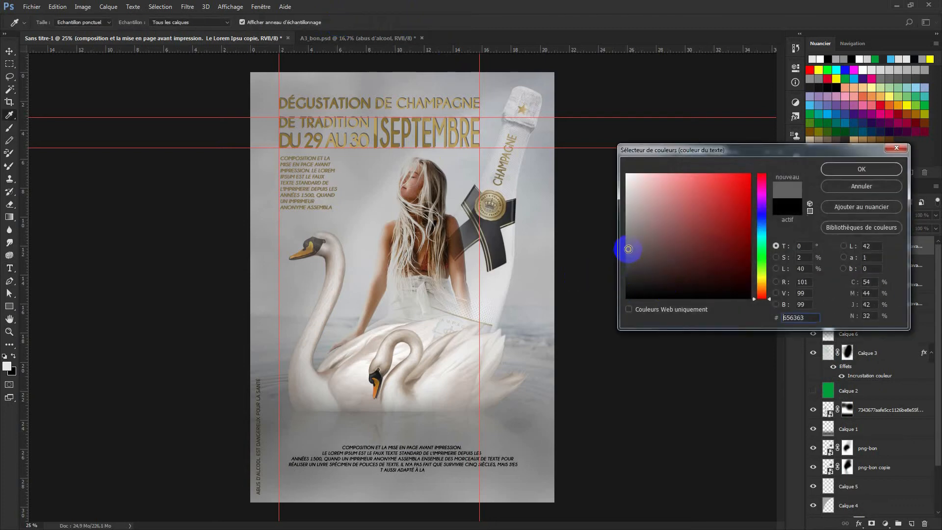
click(841, 169)
Recolour the upper copy of the bottom text gold (#8a7032), sampled from the poster title
click(882, 266)
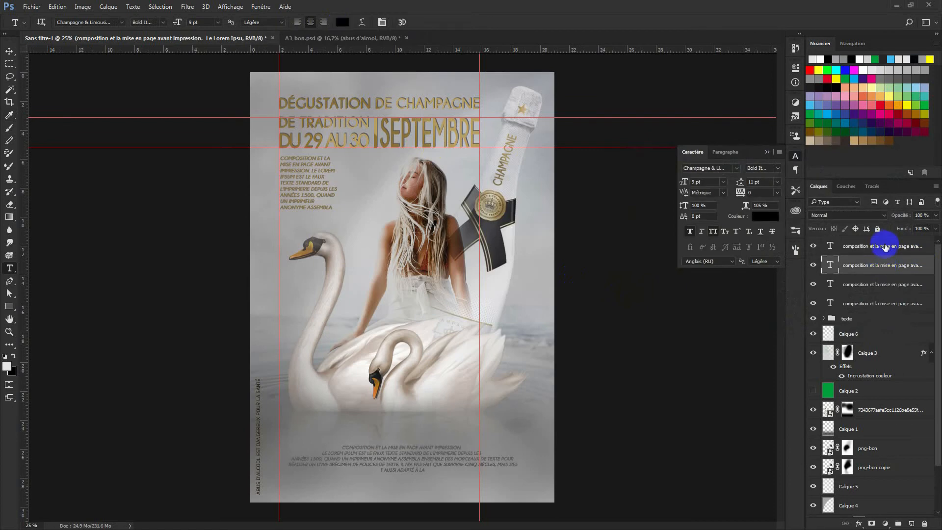
click(883, 246)
click(830, 243)
double_click(830, 243)
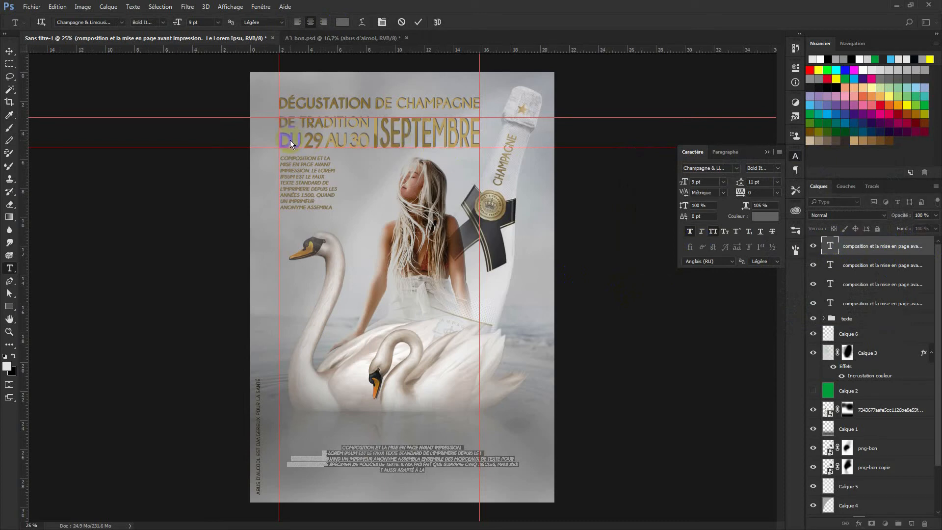
click(765, 216)
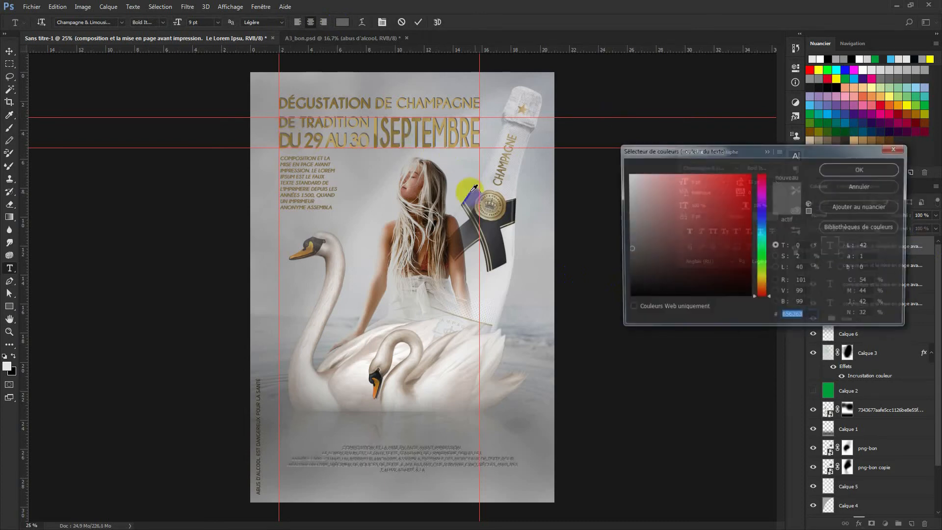
click(287, 137)
click(854, 214)
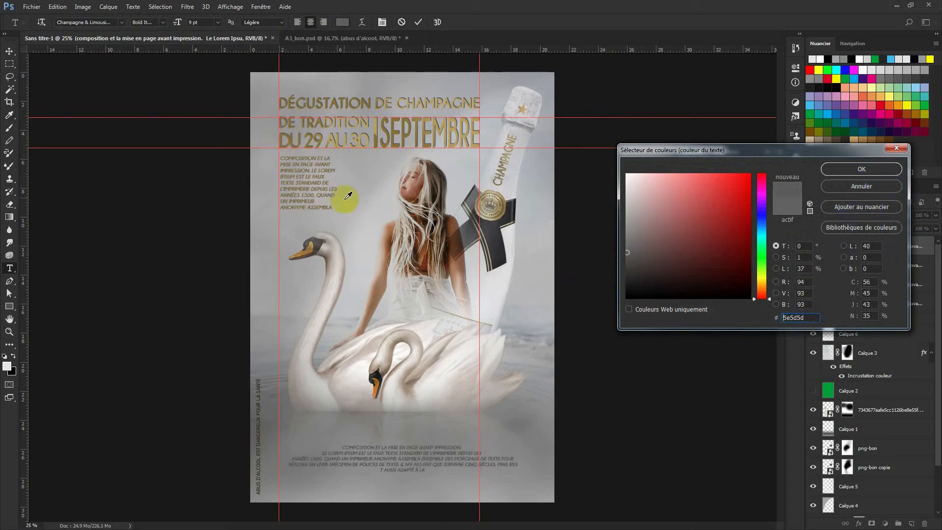
click(289, 132)
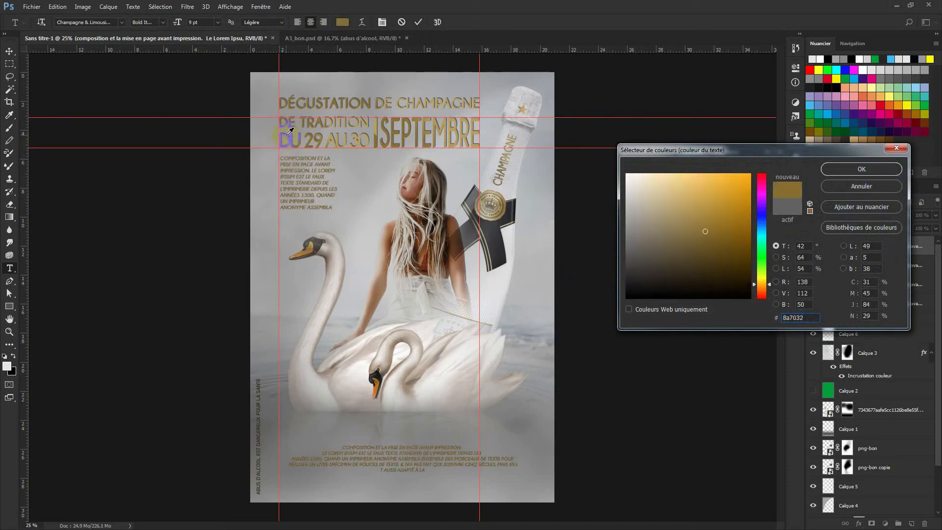
click(866, 169)
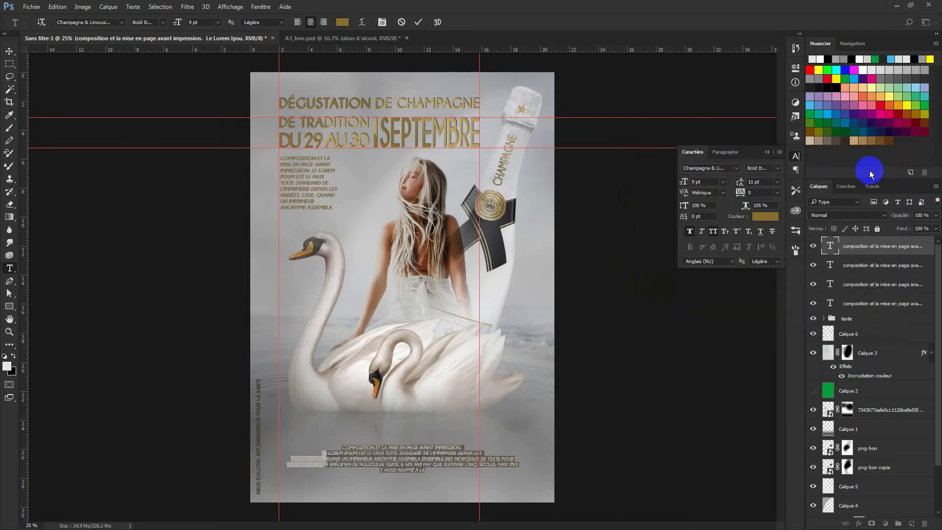
Colour the upper copy of the bottom text dark grey (#1d1d1c) and delete the black text layer beneath it
click(865, 249)
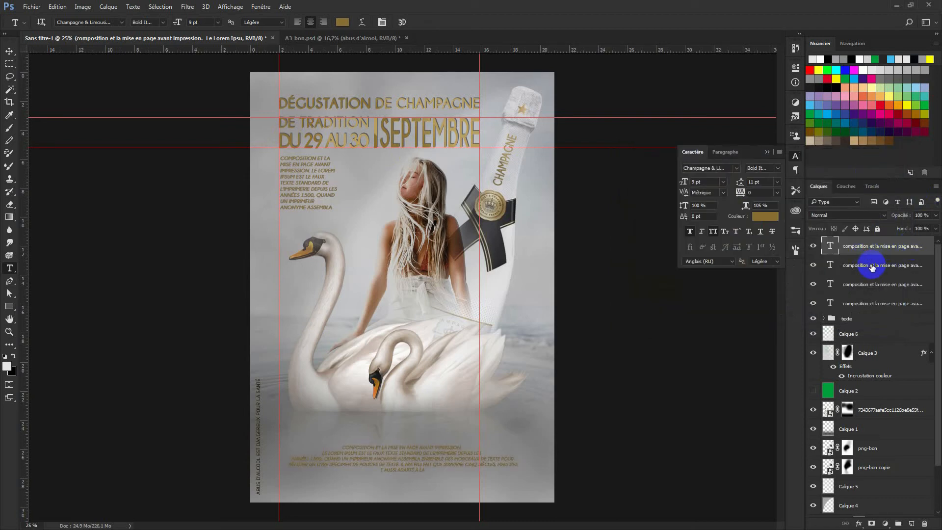
click(872, 267)
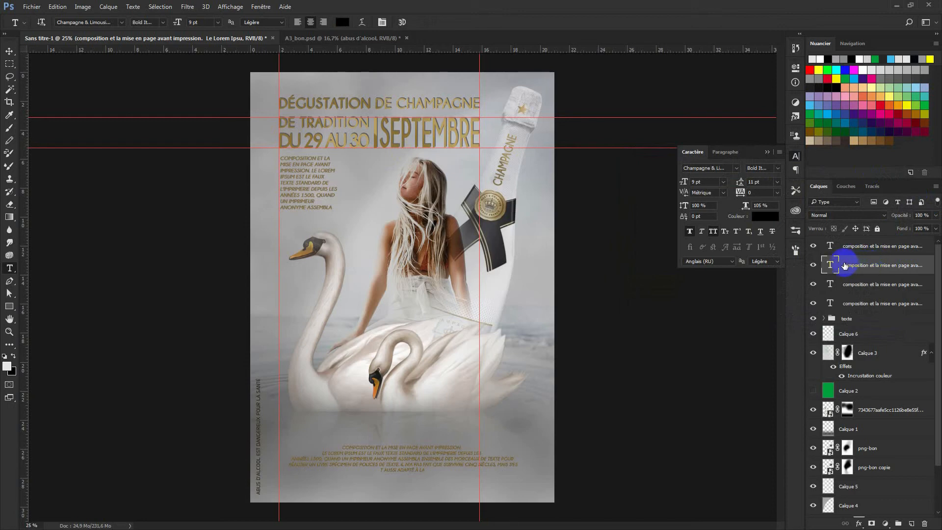
double_click(829, 245)
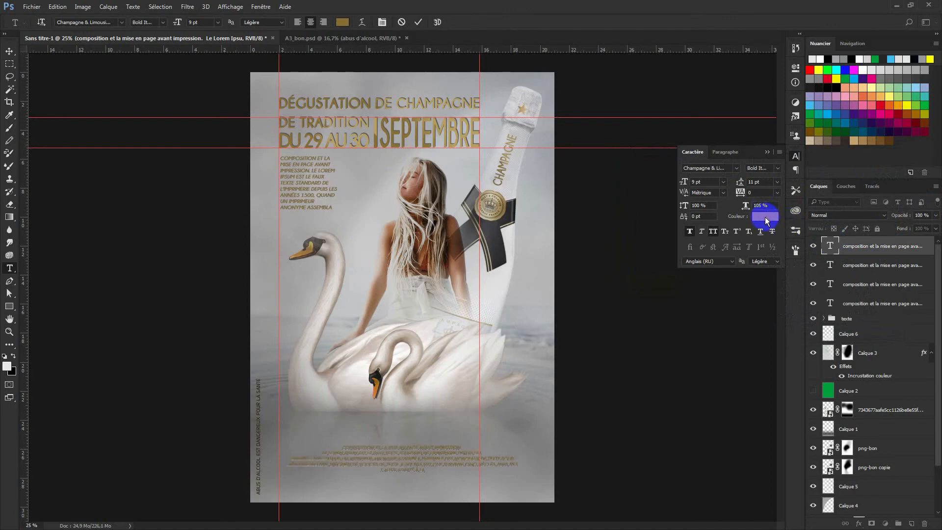
click(766, 217)
click(628, 279)
drag(629, 278, 629, 284)
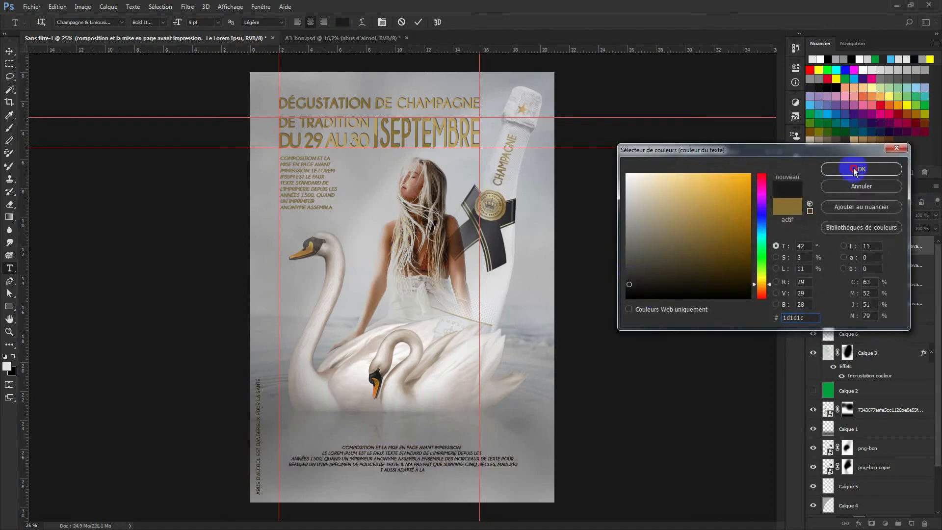
click(862, 169)
drag(870, 265, 912, 491)
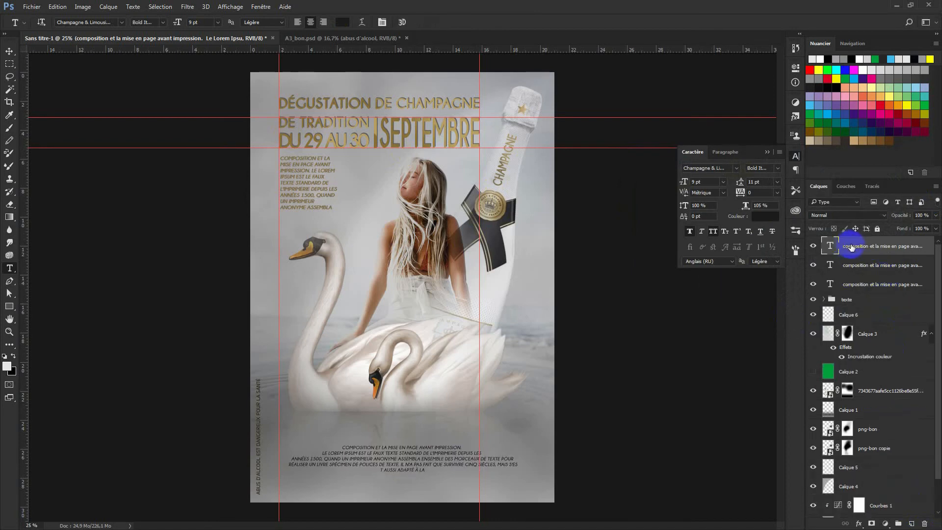
Darken the remaining bottom text layer to near-black (#020202)
click(767, 216)
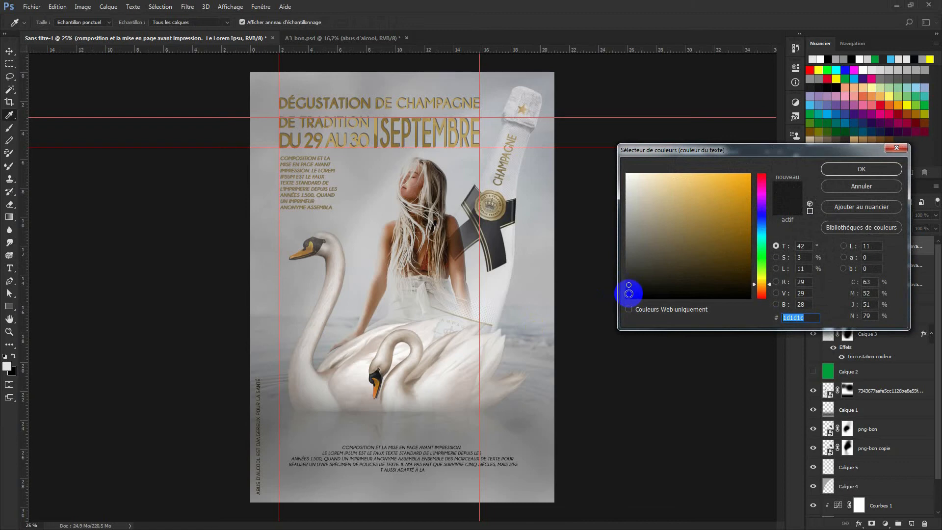
click(629, 294)
drag(629, 293, 629, 298)
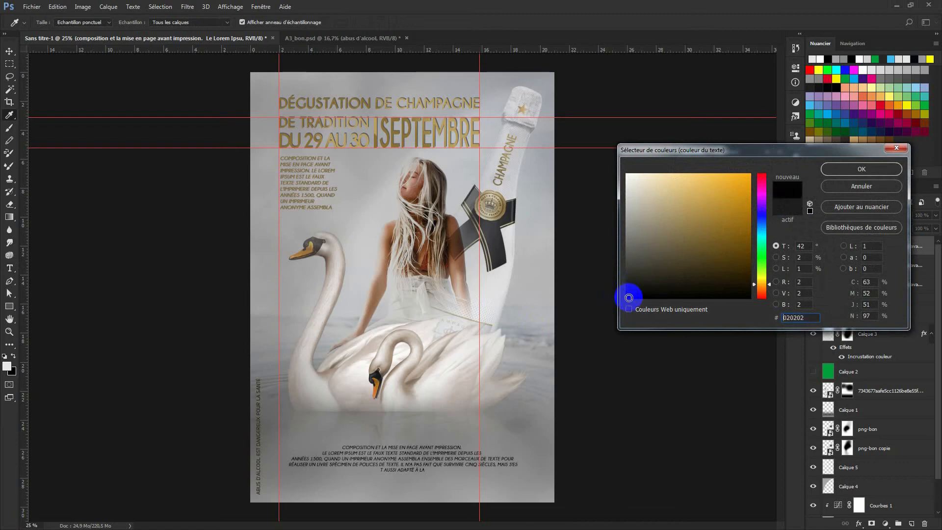
click(862, 170)
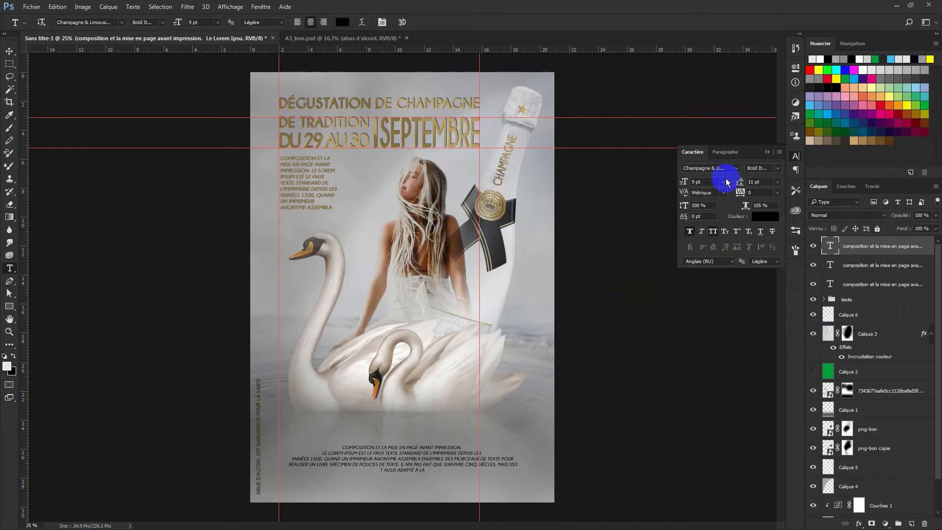
Hide the guides and group the three filler text layers above the texte group
key(ctrl+h)
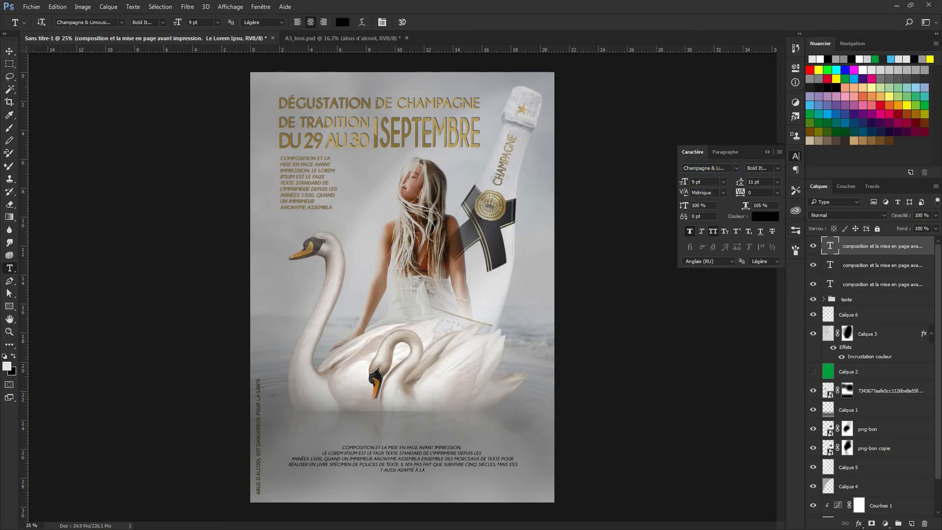
key(ctrl+g)
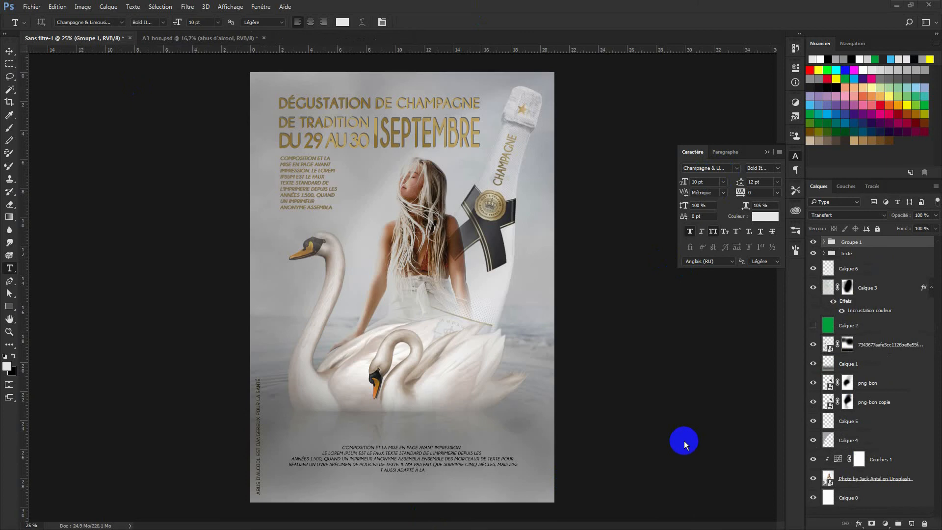